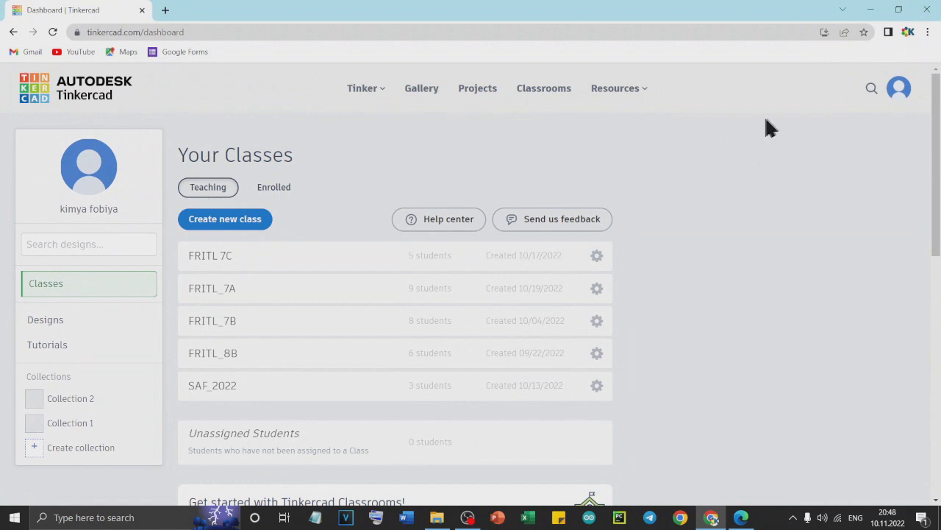
- Create a new 3D design from the designs dashboard and switch the browser to full screen
{"action": "left_click", "coordinate": [87, 331]}
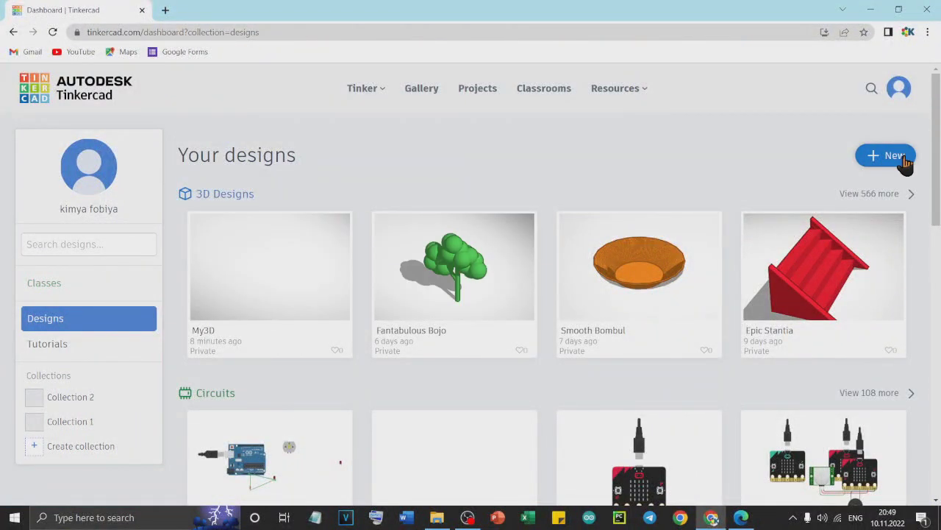
{"action": "left_click", "coordinate": [905, 158]}
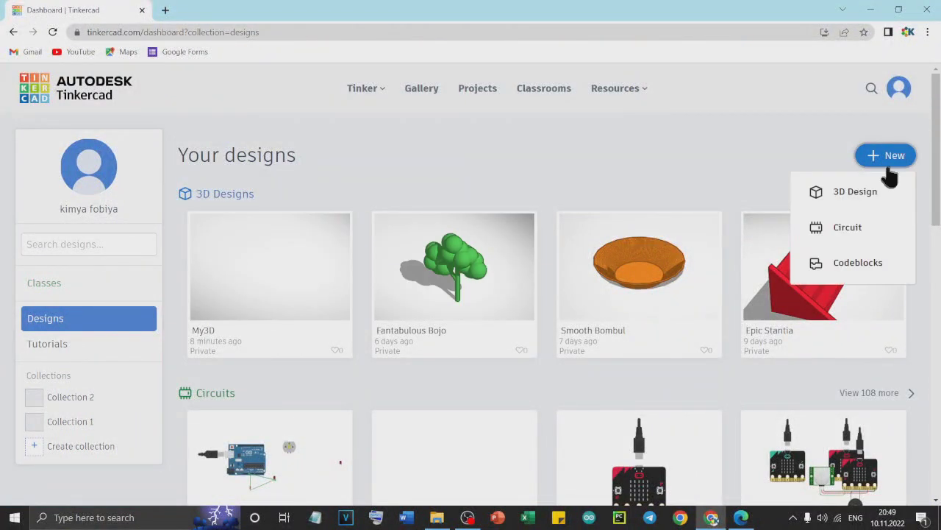
{"action": "left_click", "coordinate": [867, 198]}
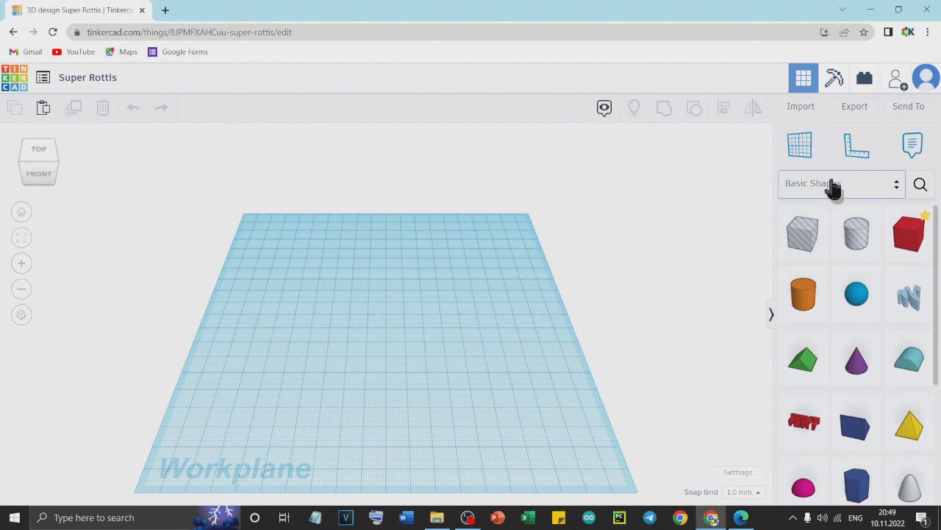
{"action": "left_click", "coordinate": [928, 31]}
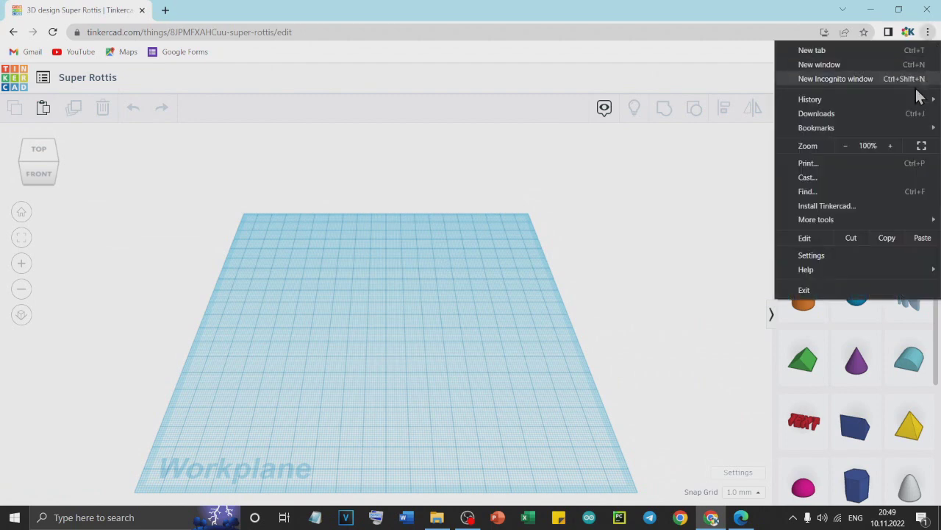
{"action": "left_click", "coordinate": [922, 147]}
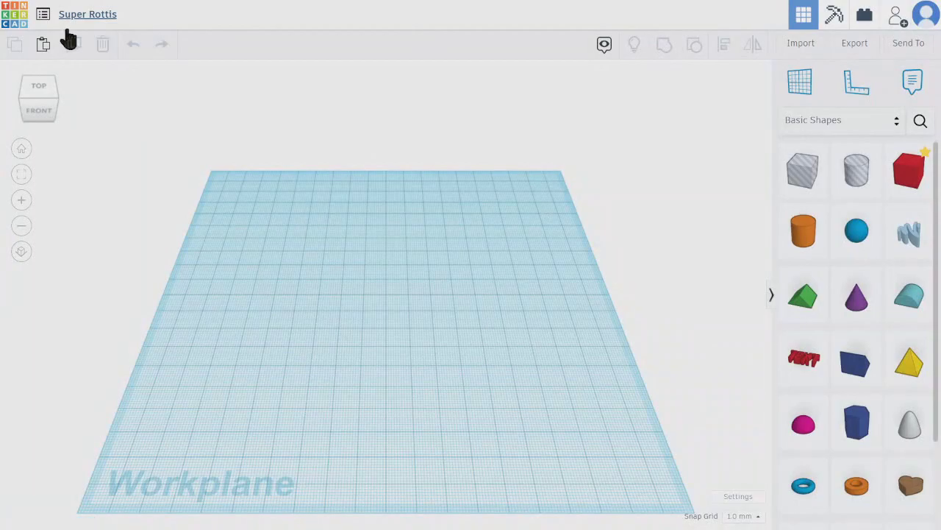
- Look through the list of current and recent designs, then return to the workplane
{"action": "left_click", "coordinate": [43, 19]}
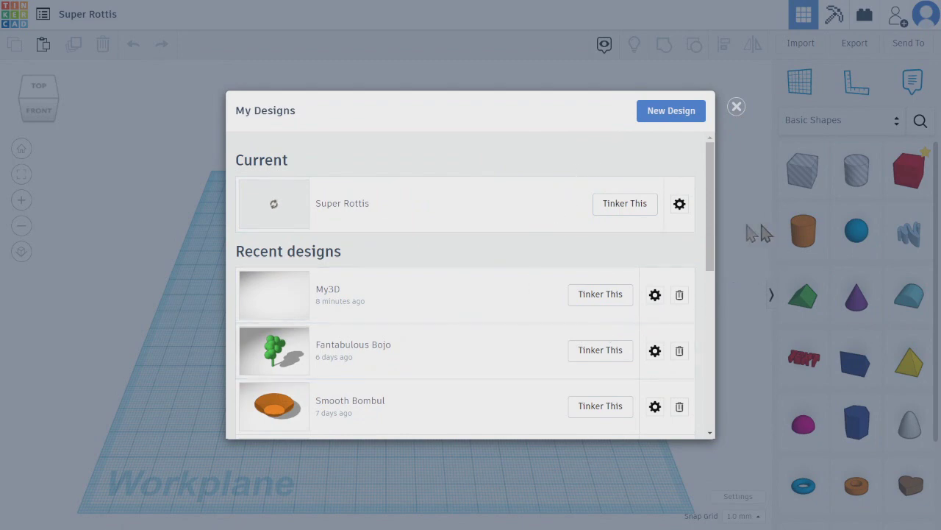
{"action": "mouse_move", "coordinate": [712, 232]}
{"action": "left_mouse_down"}
{"action": "mouse_move", "coordinate": [710, 358]}
{"action": "mouse_move", "coordinate": [717, 231]}
{"action": "left_mouse_up"}
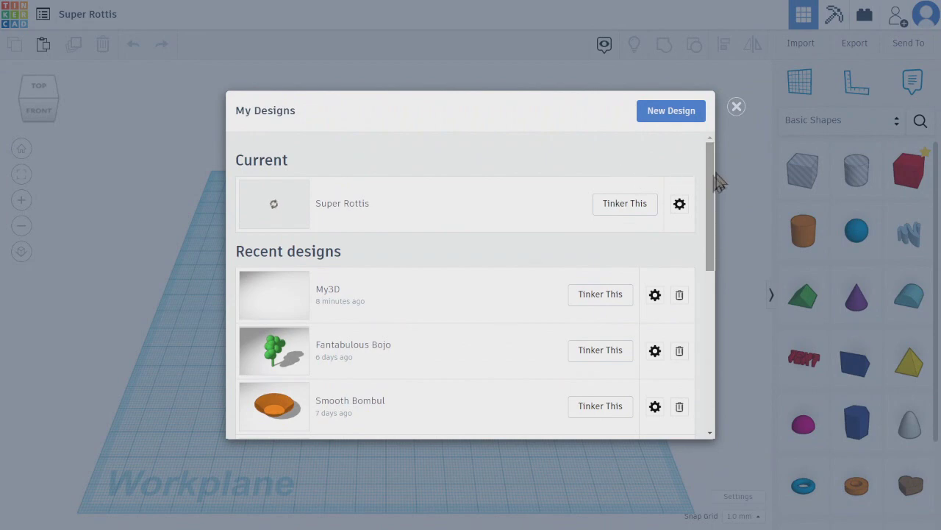
{"action": "left_click", "coordinate": [735, 108]}
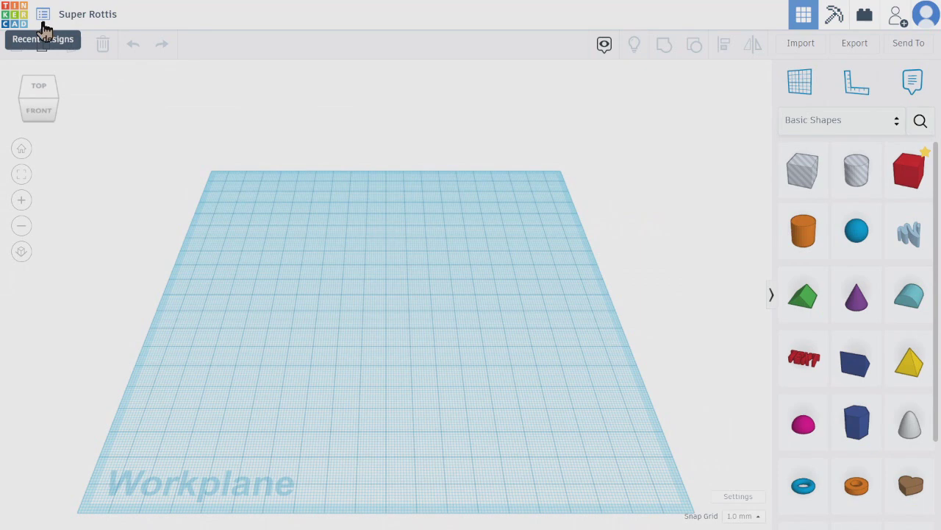
- Rename the design as My3DDesing
{"action": "left_click", "coordinate": [105, 14]}
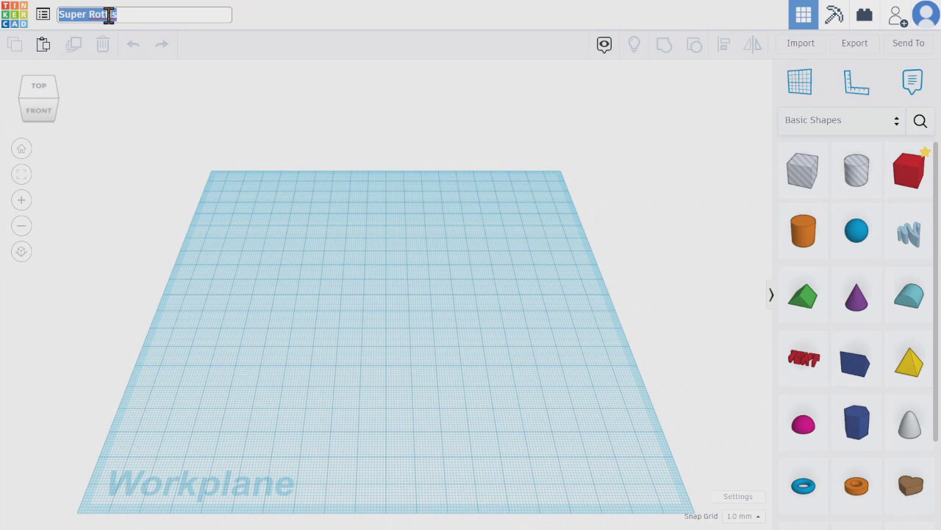
{"action": "type", "text": "My3"}
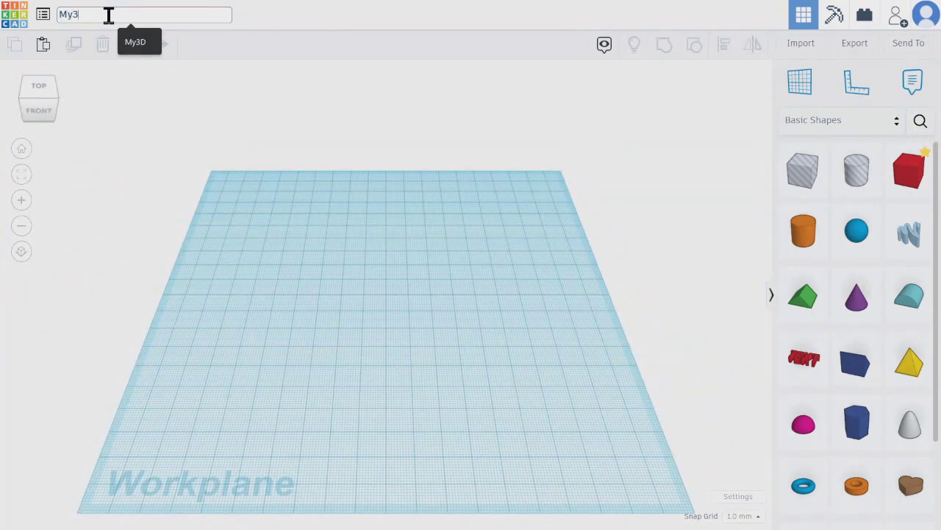
{"action": "type", "text": "DDis"}
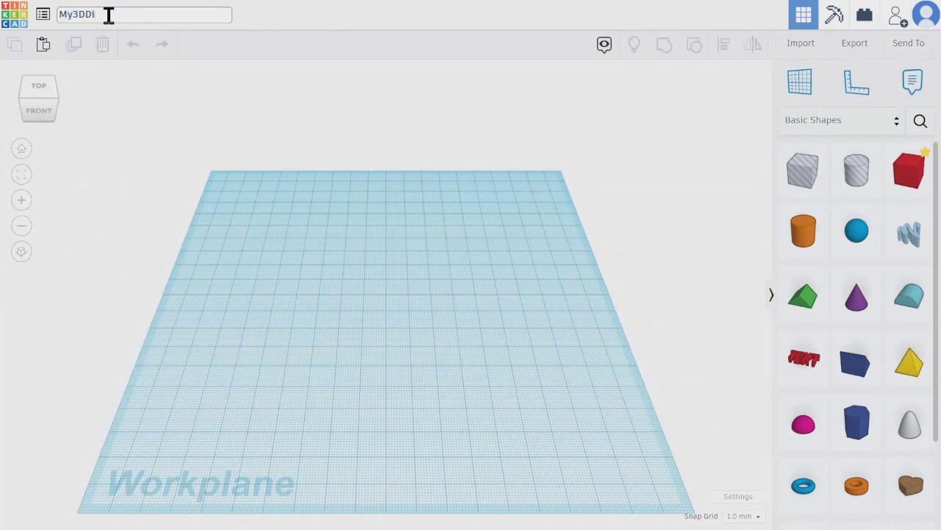
{"action": "key", "text": "BackSpace"}
{"action": "key", "text": "BackSpace"}
{"action": "type", "text": "esi"}
{"action": "type", "text": "gn"}
{"action": "key", "text": "BackSpace"}
{"action": "key", "text": "BackSpace"}
{"action": "key", "text": "BackSpace"}
{"action": "key", "text": "BackSpace"}
{"action": "type", "text": "sing"}
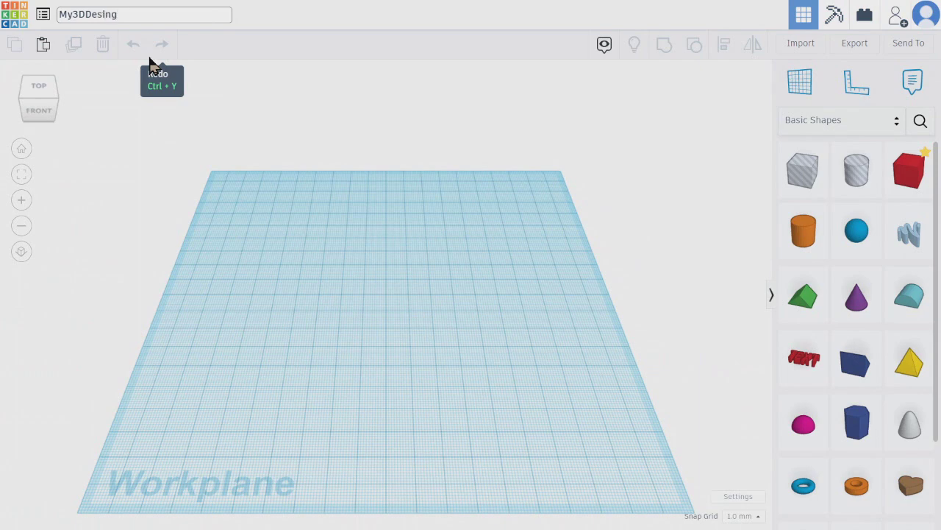
{"action": "left_click", "coordinate": [331, 105]}
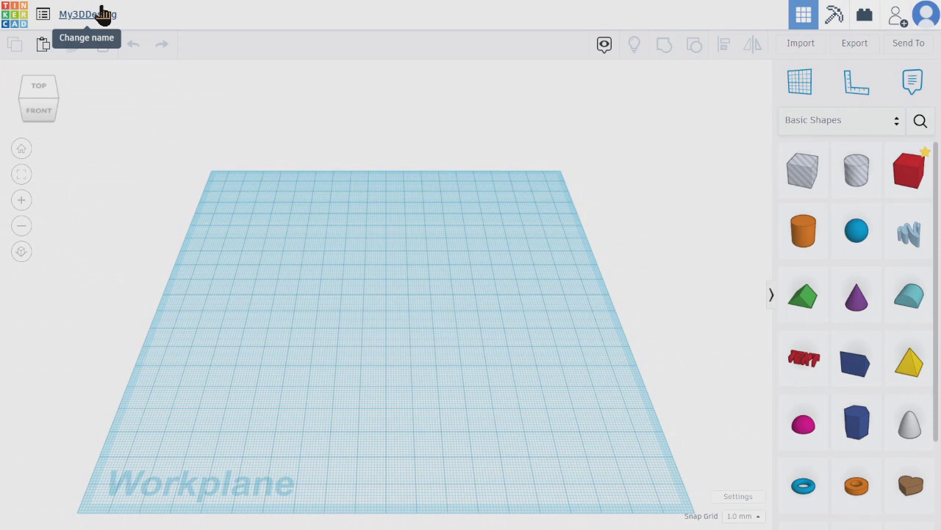
{"action": "left_click", "coordinate": [804, 22]}
{"action": "left_click", "coordinate": [805, 24]}
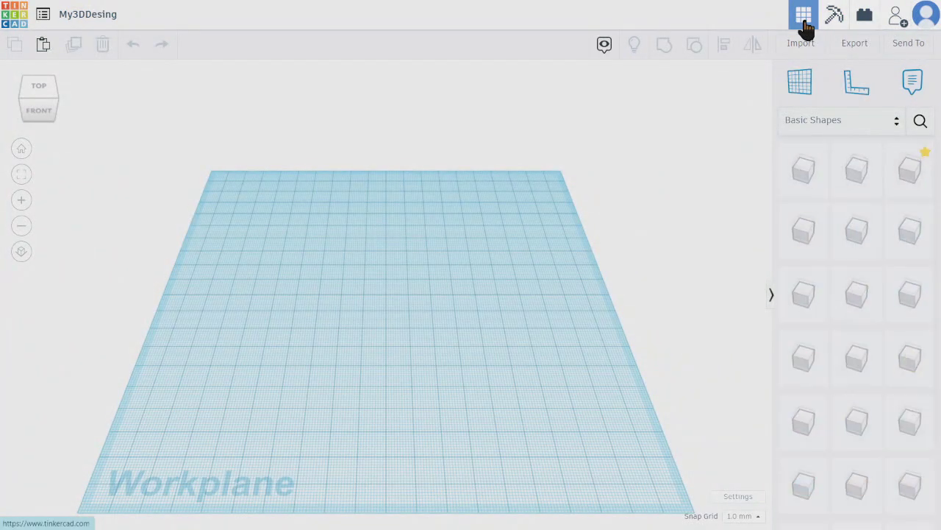
{"action": "left_click", "coordinate": [805, 25]}
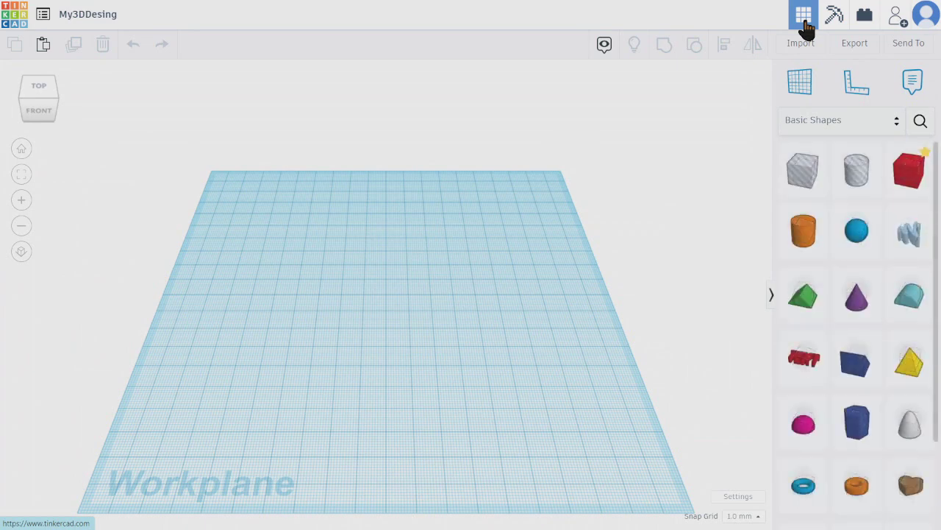
{"action": "left_click", "coordinate": [806, 25]}
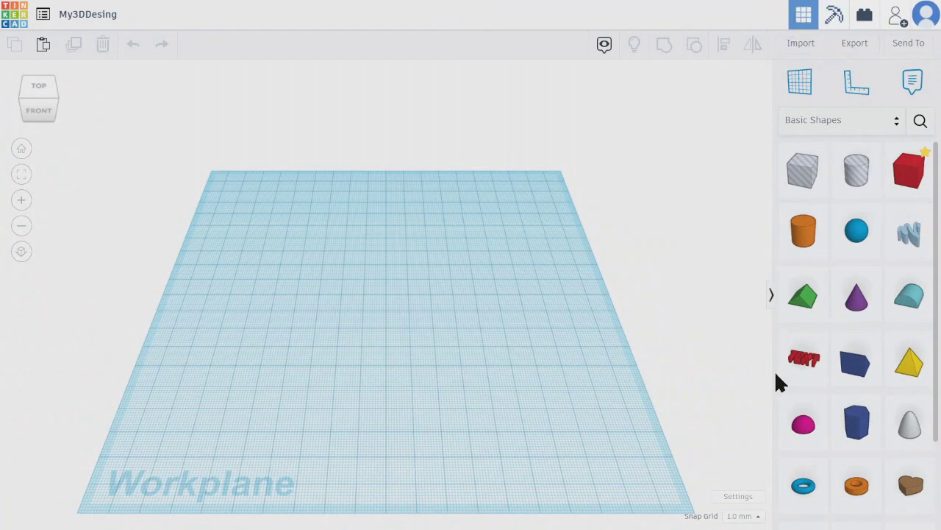
{"action": "left_click", "coordinate": [800, 15]}
{"action": "left_click", "coordinate": [803, 16]}
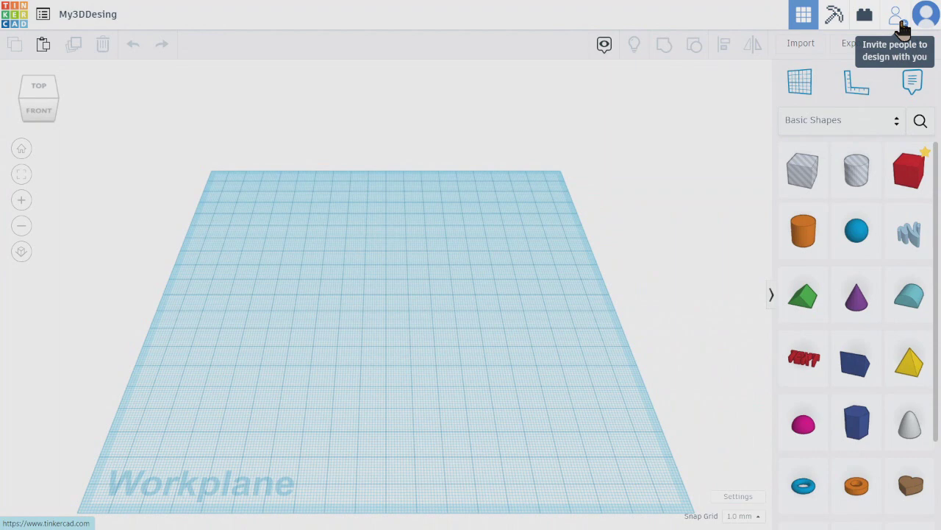
- Generate a new collaboration link for the design and copy it for sharing
{"action": "left_click", "coordinate": [894, 21]}
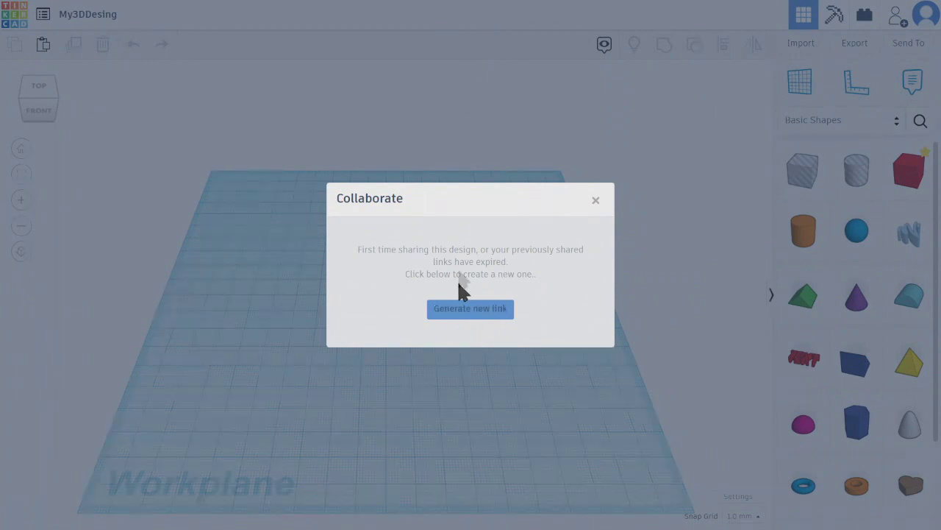
{"action": "left_click", "coordinate": [484, 311]}
{"action": "left_click", "coordinate": [500, 278]}
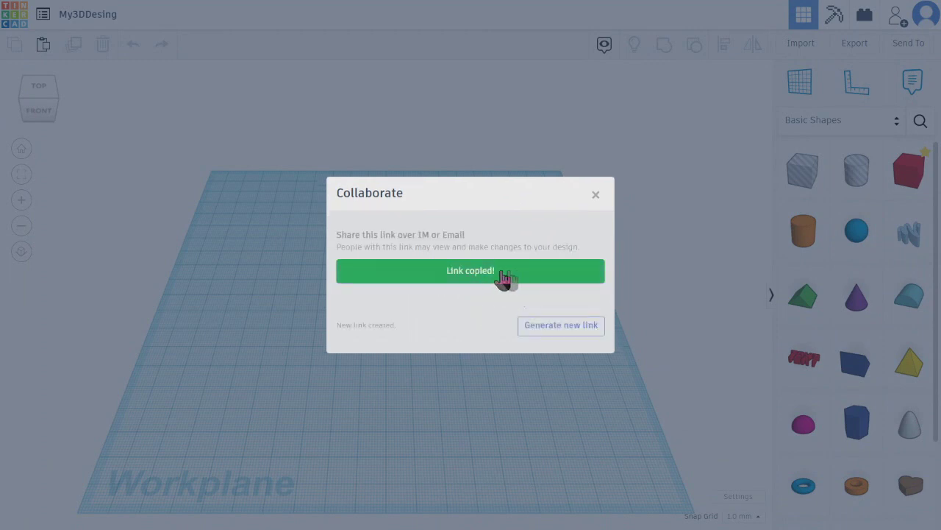
{"action": "left_click", "coordinate": [596, 195]}
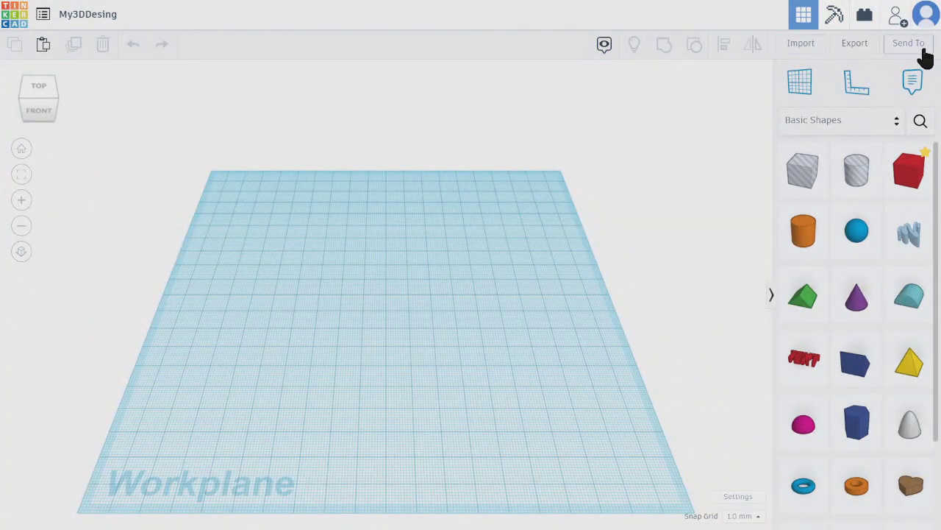
- Hide the workplane grid in the workspace settings and show it again
{"action": "left_click", "coordinate": [744, 498]}
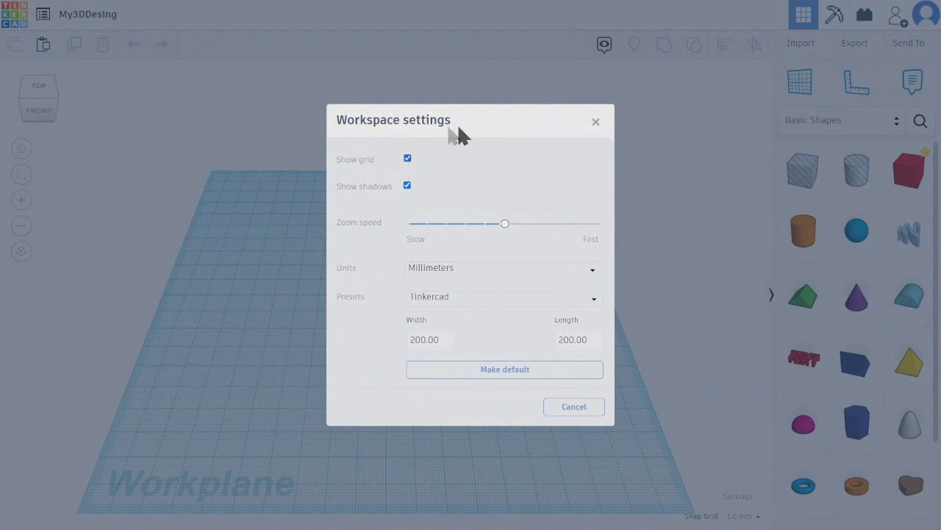
{"action": "left_click", "coordinate": [407, 159]}
{"action": "left_click", "coordinate": [596, 122]}
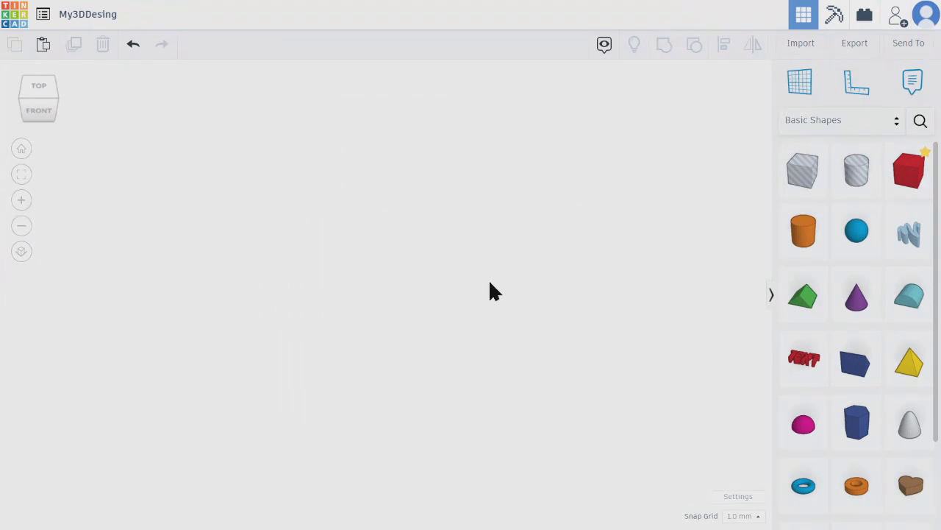
{"action": "left_click", "coordinate": [735, 498]}
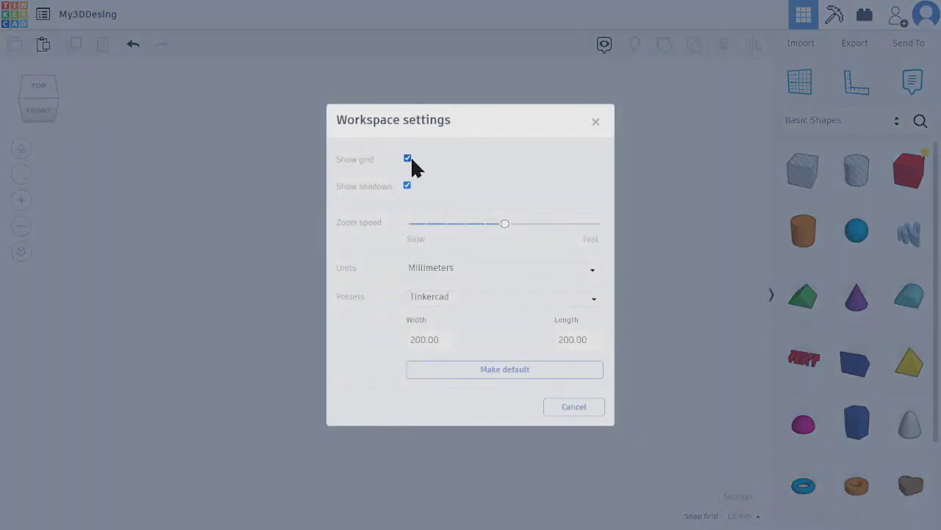
{"action": "left_click", "coordinate": [596, 123]}
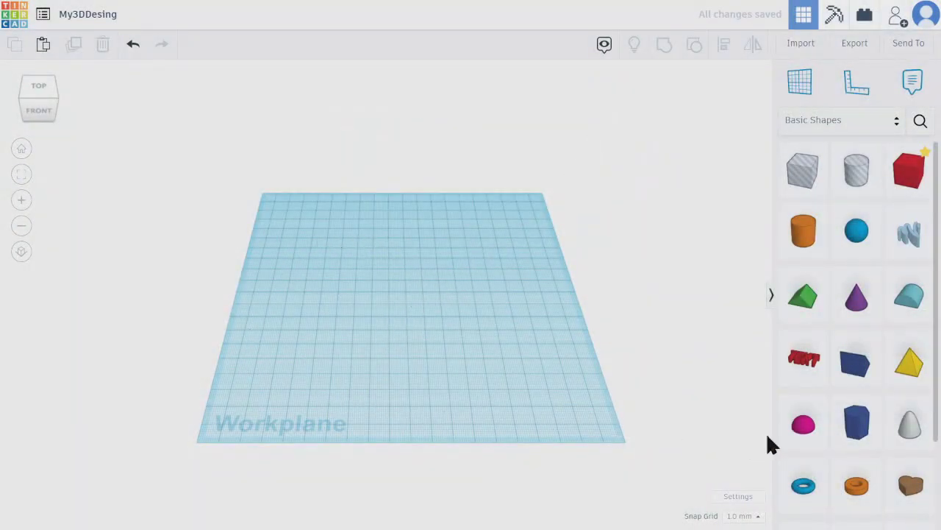
{"action": "left_click", "coordinate": [744, 496]}
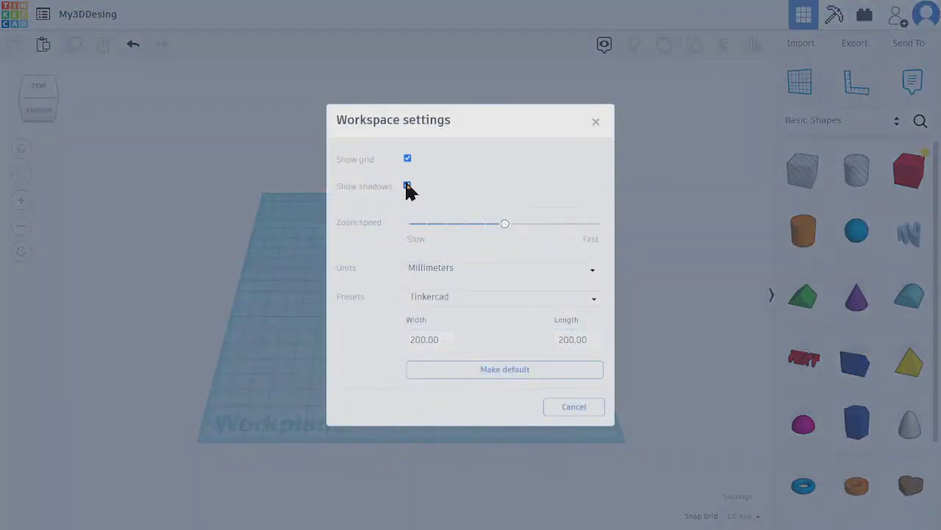
{"action": "left_click", "coordinate": [597, 122]}
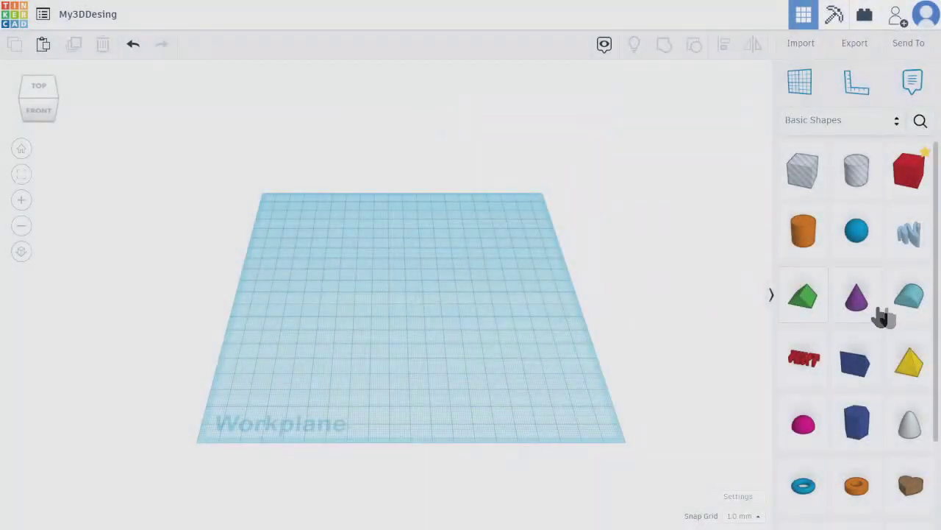
- Place an orange cylinder near the middle of the workplane and stretch it into a tall column
{"action": "left_click_drag", "start_coordinate": [803, 220], "coordinate": [414, 284]}
{"action": "left_click_drag", "start_coordinate": [409, 246], "coordinate": [478, 283]}
{"action": "right_click_drag", "start_coordinate": [478, 282], "coordinate": [311, 311]}
{"action": "left_click", "coordinate": [442, 324]}
{"action": "right_click_drag", "start_coordinate": [470, 326], "coordinate": [645, 373]}
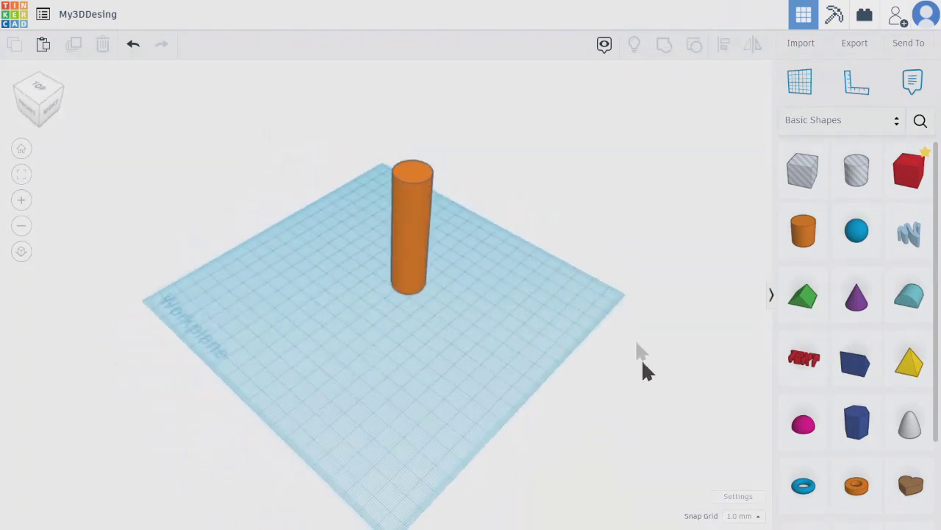
- Turn off shadows in the workspace settings and raise the zoom speed to one notch below the fastest
{"action": "left_click", "coordinate": [730, 497]}
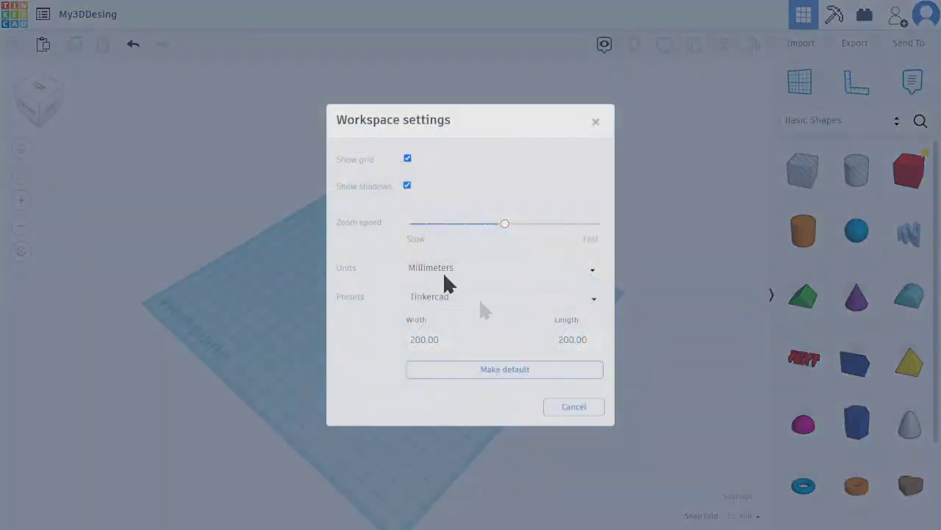
{"action": "left_click", "coordinate": [407, 186]}
{"action": "left_click_drag", "start_coordinate": [505, 224], "coordinate": [581, 225]}
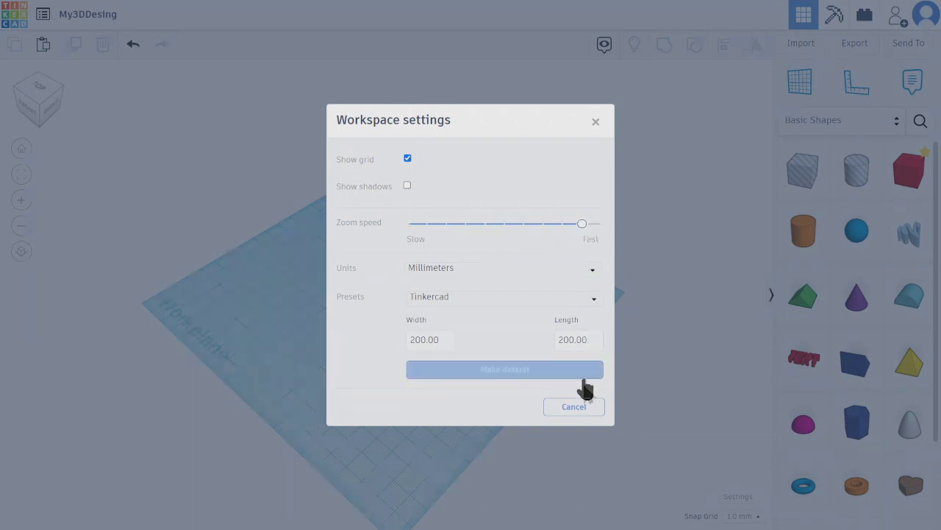
{"action": "left_click", "coordinate": [597, 123]}
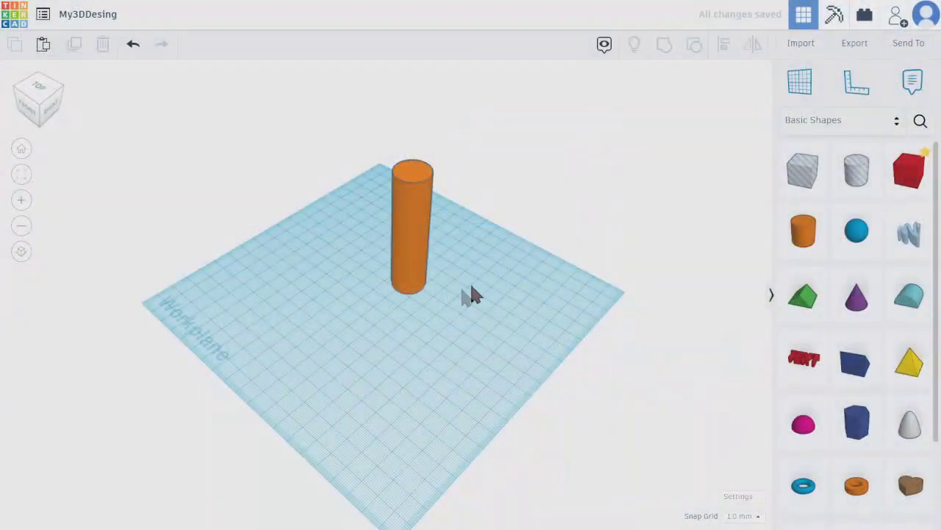
- Try out the zoom speed around the cylinder and set it to the fastest value in the workspace settings
{"action": "scroll", "coordinate": [382, 258], "scroll_direction": "up", "scroll_amount": 3}
{"action": "scroll", "coordinate": [515, 248], "scroll_direction": "down", "scroll_amount": 5}
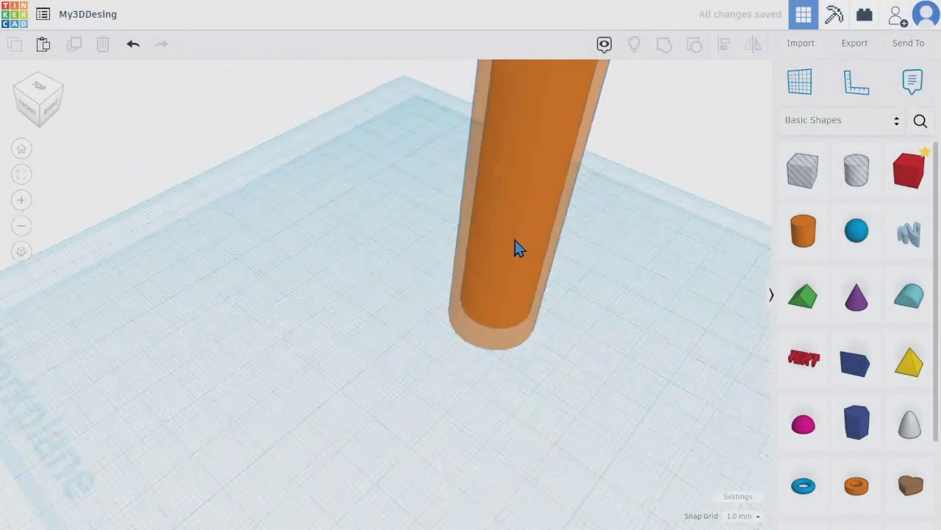
{"action": "scroll", "coordinate": [525, 242], "scroll_direction": "up", "scroll_amount": 2}
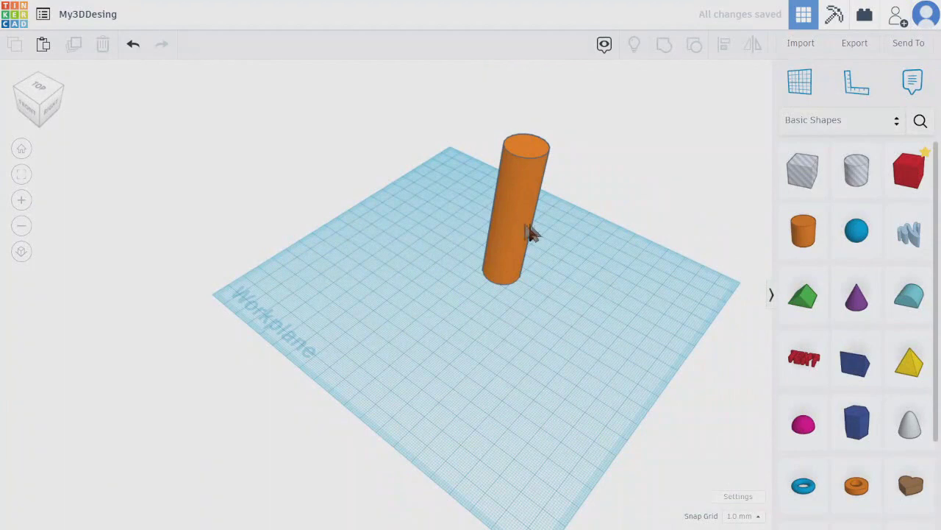
{"action": "right_click_drag", "start_coordinate": [469, 276], "coordinate": [562, 221]}
{"action": "right_click_drag", "start_coordinate": [523, 183], "coordinate": [545, 180]}
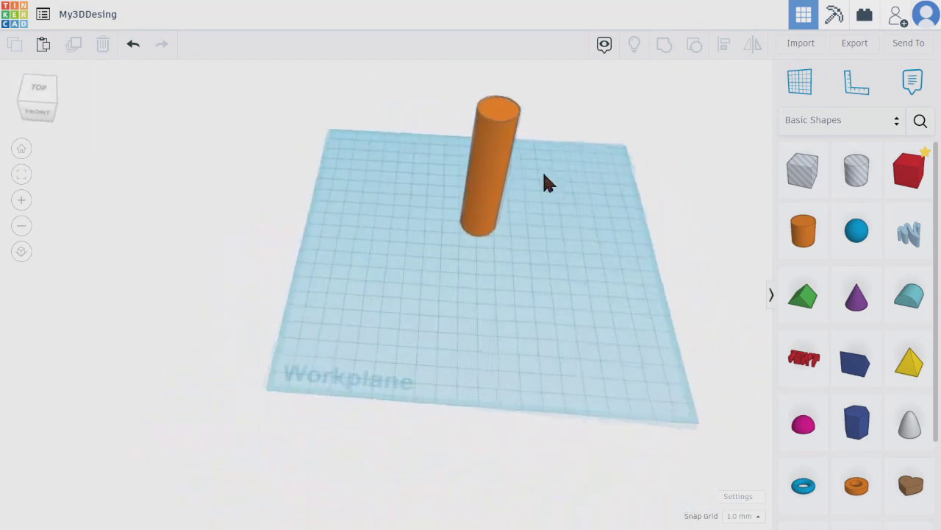
{"action": "left_click", "coordinate": [741, 498]}
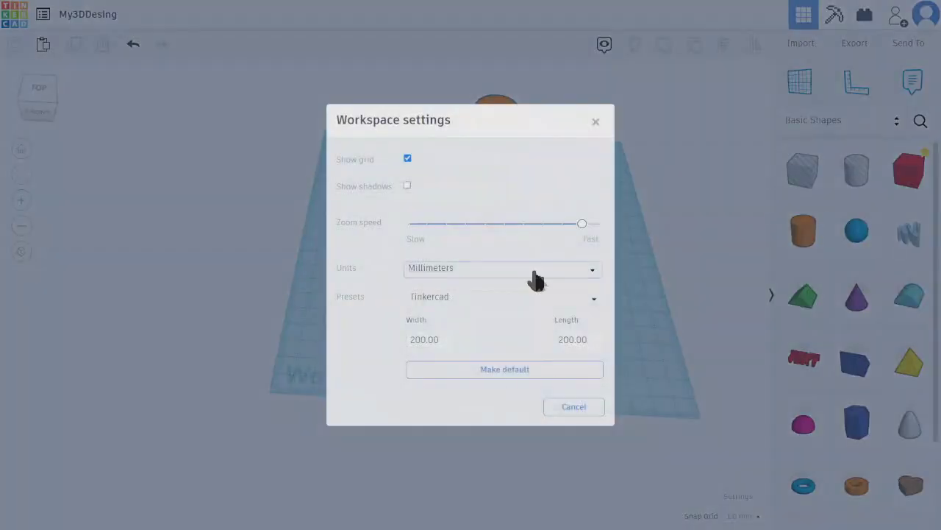
{"action": "left_click_drag", "start_coordinate": [581, 224], "coordinate": [637, 228]}
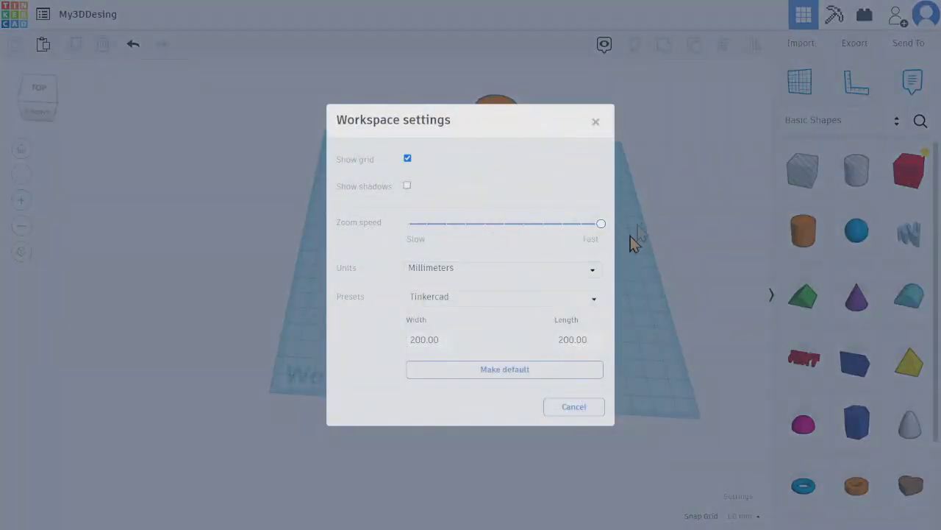
- Review the available units and the full list of printer presets in the workspace settings, keeping Millimeters and Tinkercad
{"action": "left_click", "coordinate": [498, 272]}
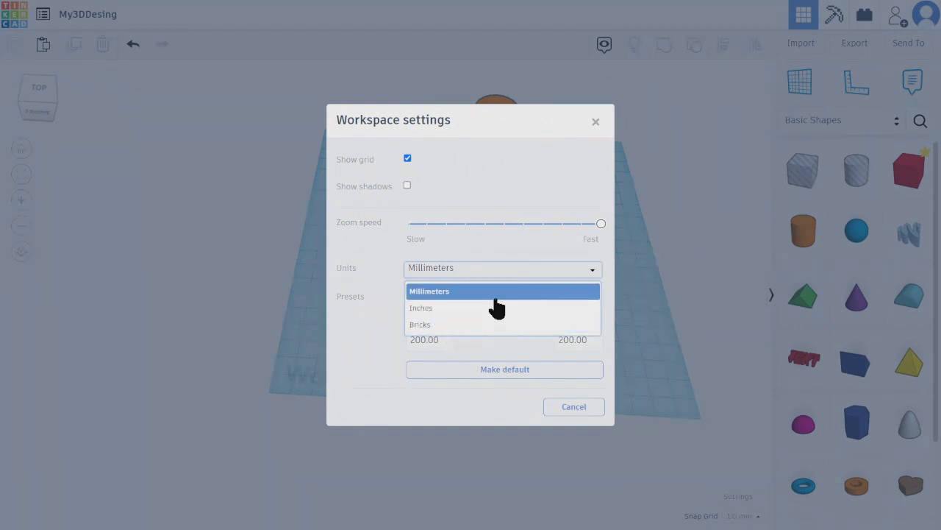
{"action": "left_click", "coordinate": [376, 329]}
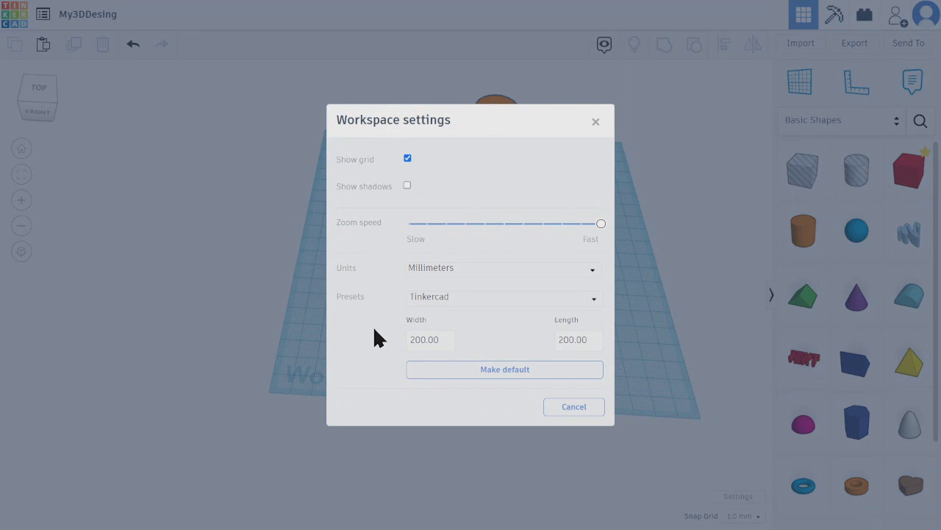
{"action": "left_click", "coordinate": [563, 302]}
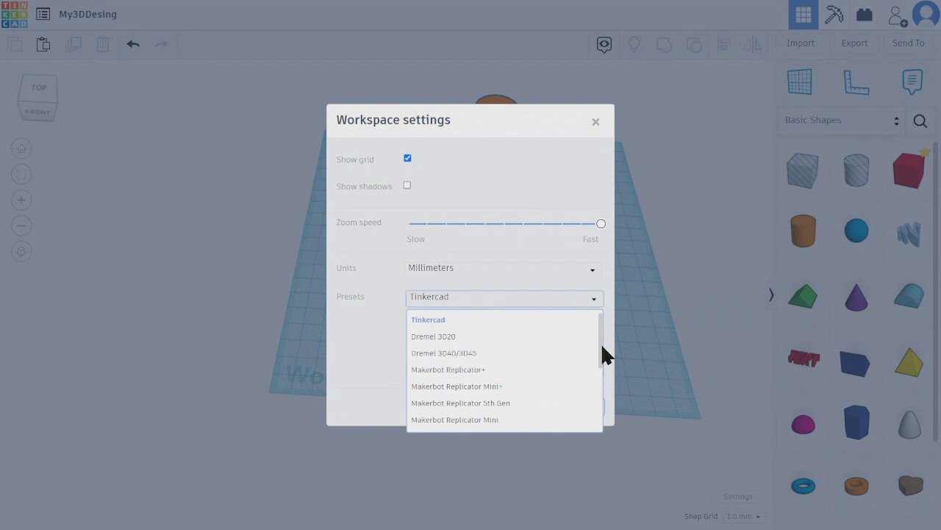
{"action": "left_click_drag", "start_coordinate": [600, 341], "coordinate": [601, 432]}
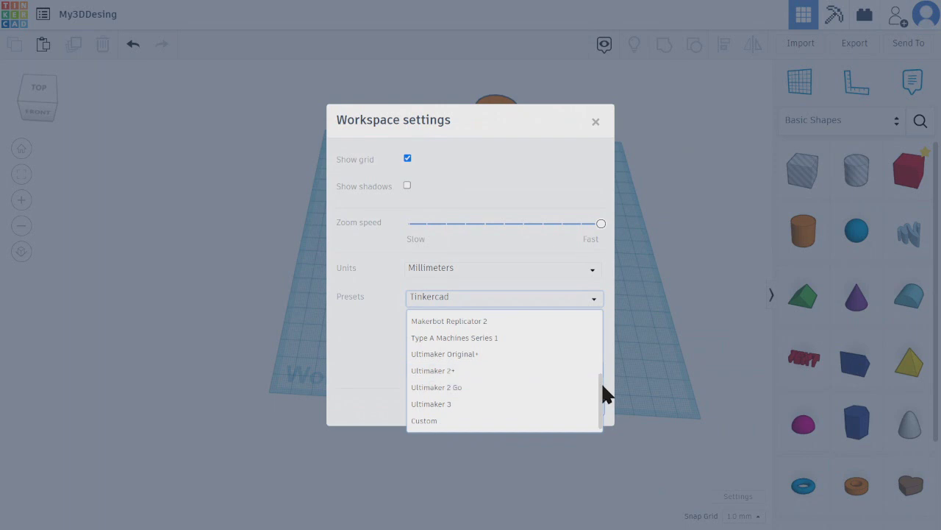
{"action": "left_click_drag", "start_coordinate": [601, 387], "coordinate": [603, 319]}
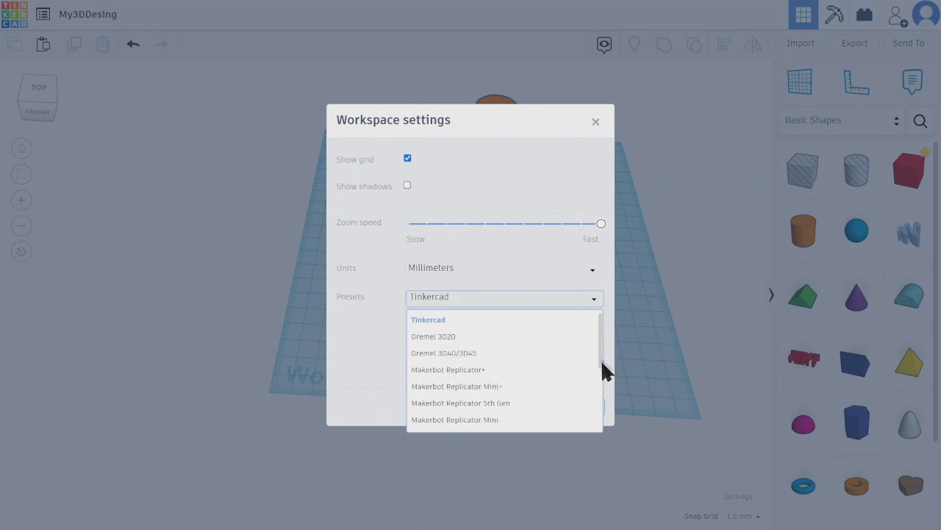
{"action": "left_click", "coordinate": [365, 341]}
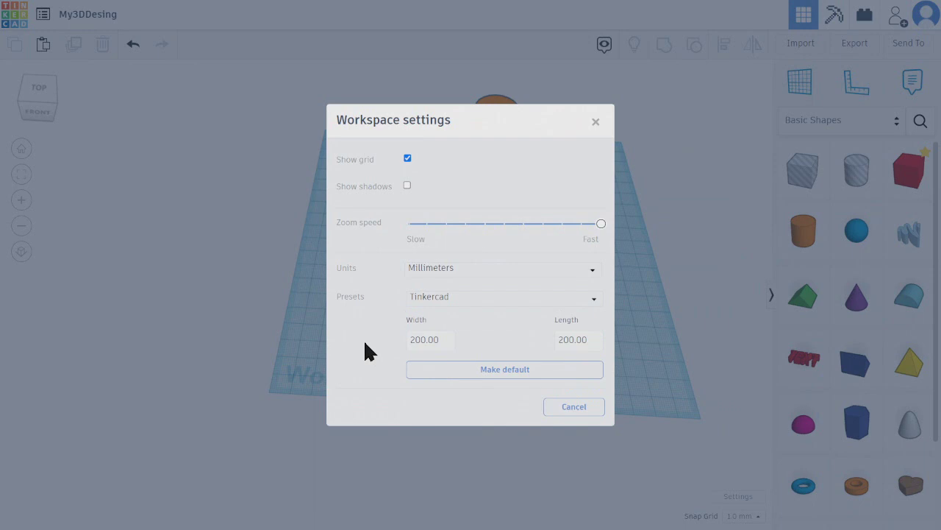
- Set the workplane width to 500 mm in the workspace settings and view the resized workplane
{"action": "left_click", "coordinate": [425, 343]}
{"action": "left_click", "coordinate": [421, 341]}
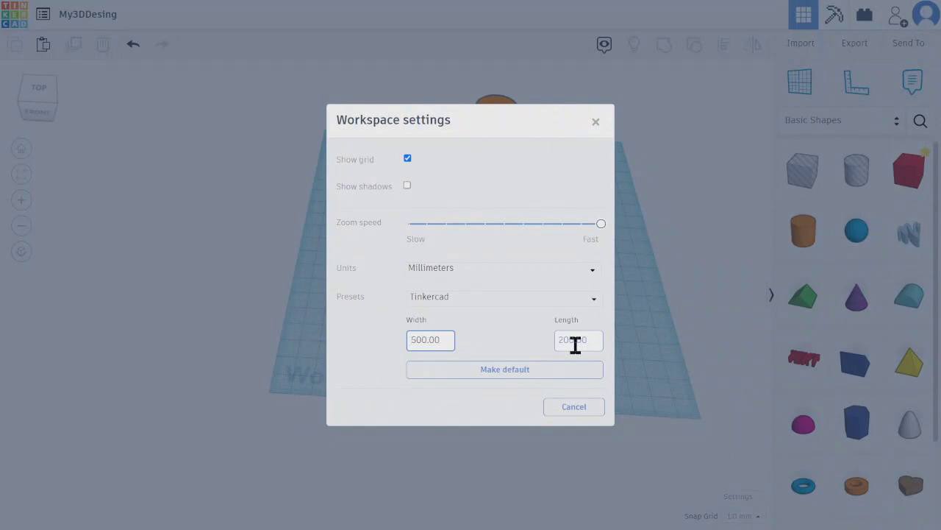
{"action": "left_click", "coordinate": [594, 123]}
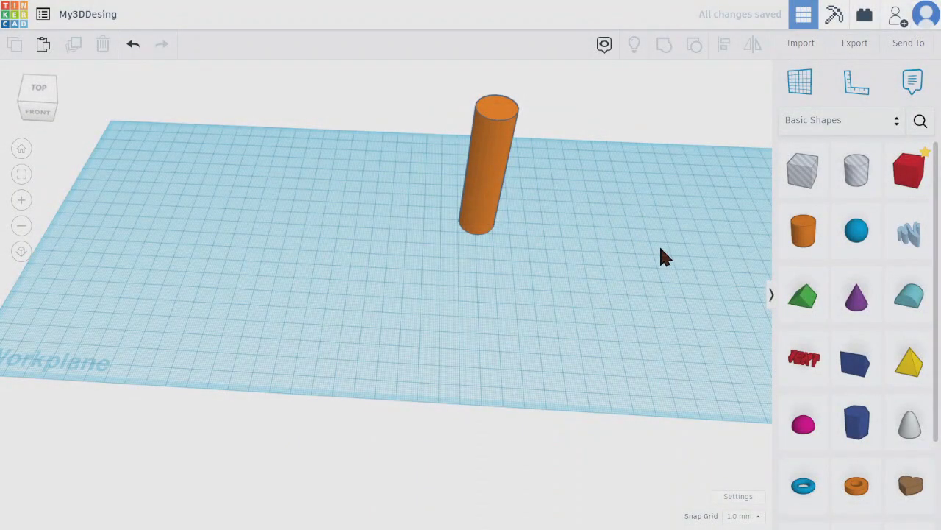
{"action": "scroll", "coordinate": [660, 256], "scroll_direction": "down", "scroll_amount": 3}
{"action": "right_click_drag", "start_coordinate": [659, 256], "coordinate": [589, 357]}
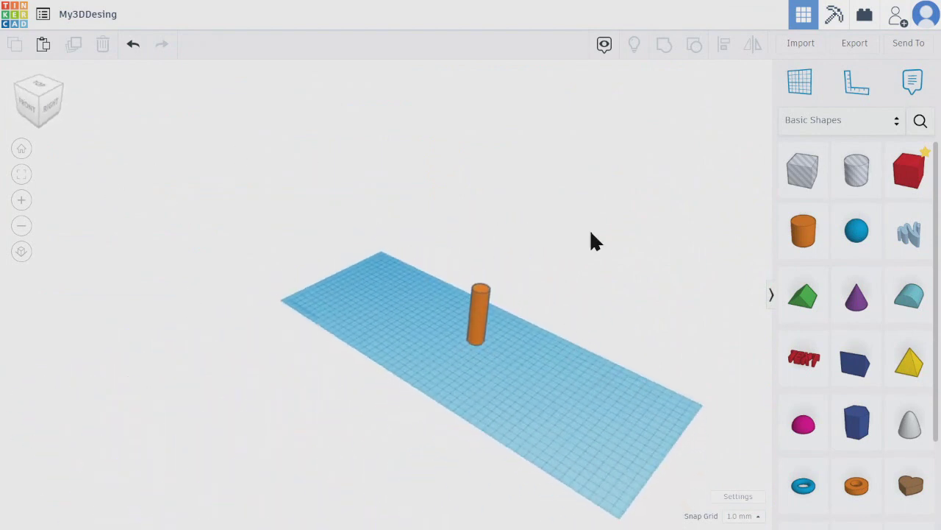
- Set the snap grid to 0.1 mm and then change it to 5.0 mm
{"action": "left_click", "coordinate": [760, 517]}
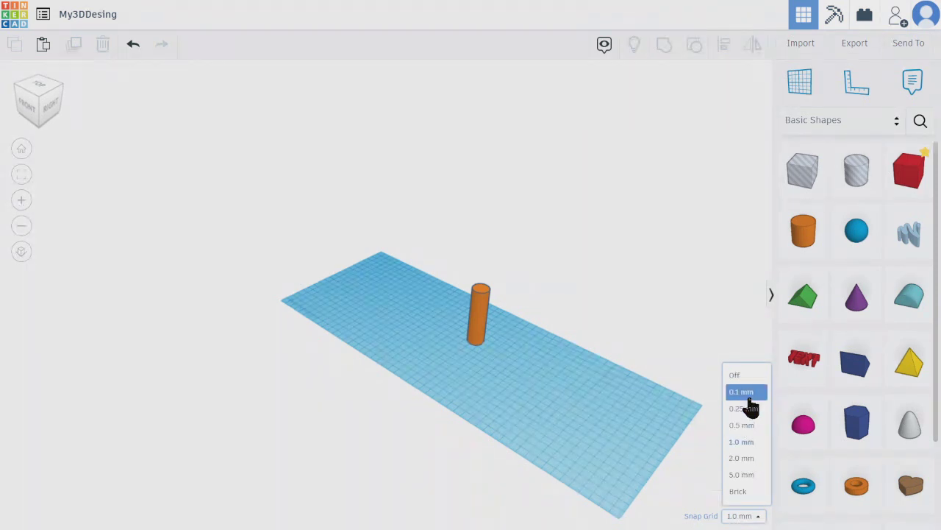
{"action": "left_click", "coordinate": [748, 393]}
{"action": "left_click", "coordinate": [758, 518]}
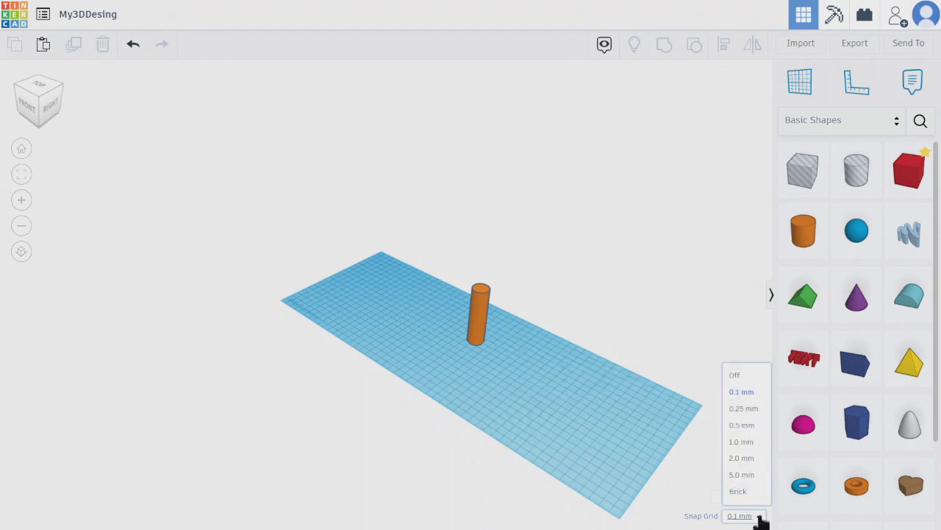
{"action": "left_click", "coordinate": [750, 475]}
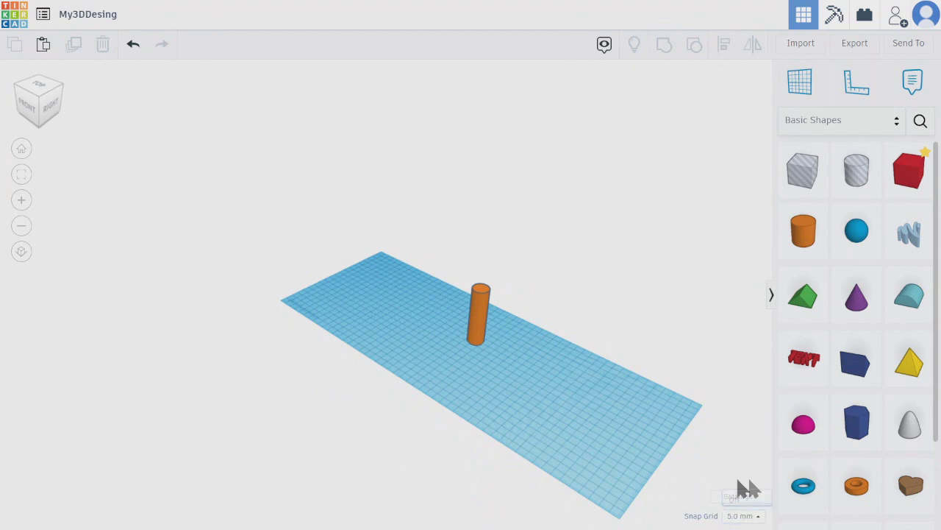
- Look over the widened workplane around the cylinder and undo the workplane width change
{"action": "scroll", "coordinate": [546, 383], "scroll_direction": "up", "scroll_amount": 10}
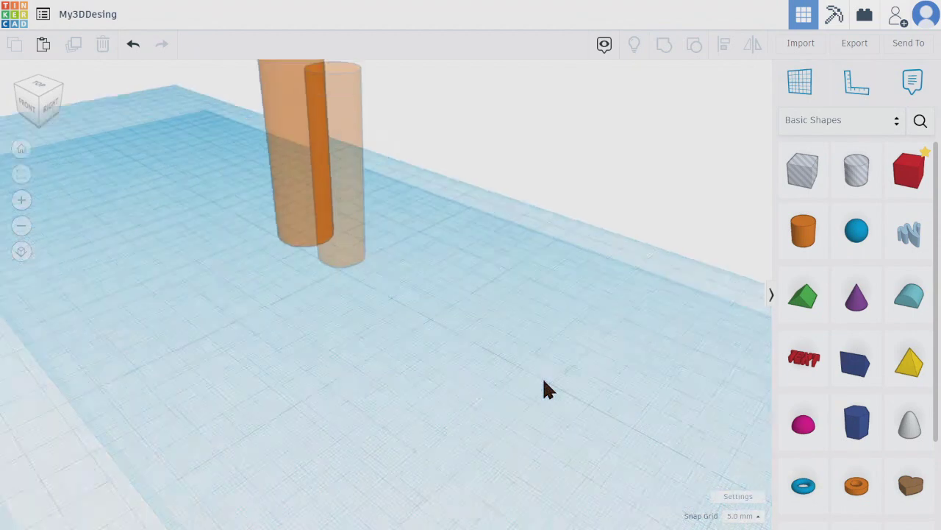
{"action": "scroll", "coordinate": [544, 381], "scroll_direction": "down", "scroll_amount": 10}
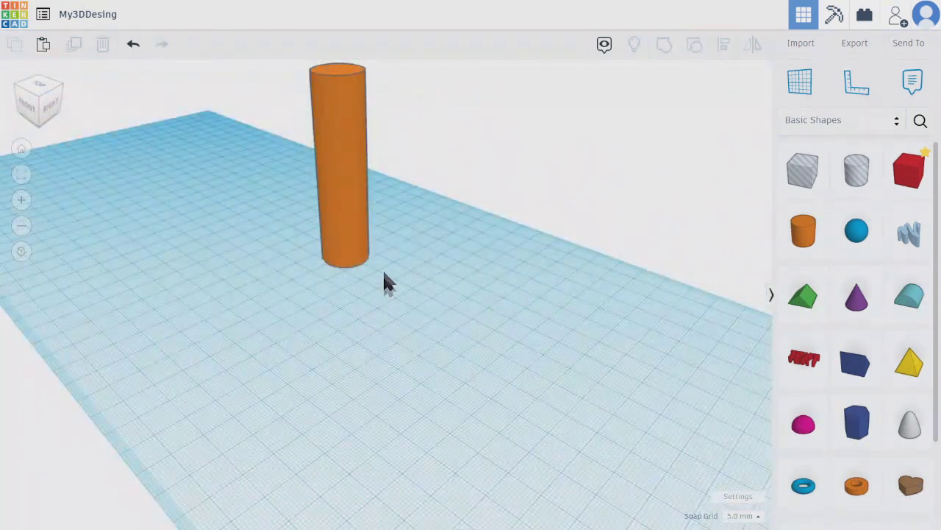
{"action": "right_click_drag", "start_coordinate": [383, 281], "coordinate": [435, 309]}
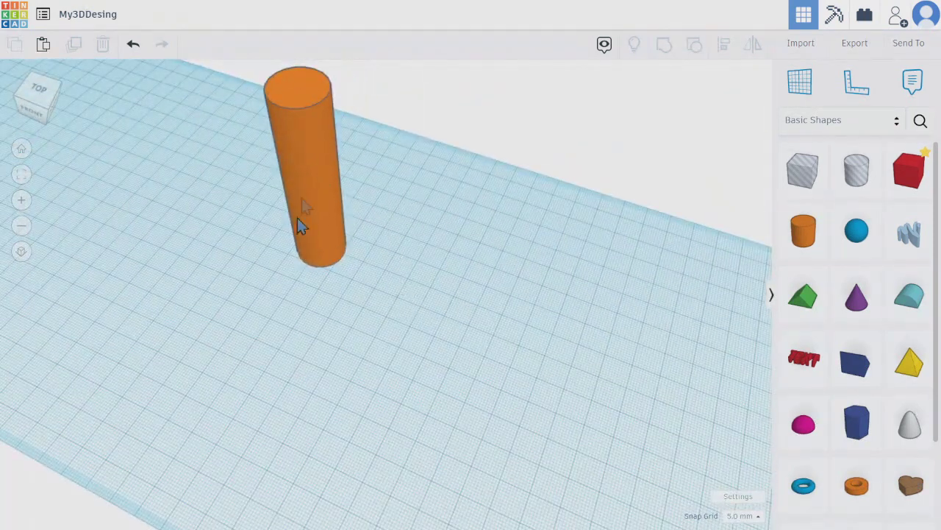
{"action": "right_click_drag", "start_coordinate": [525, 381], "coordinate": [549, 322]}
{"action": "scroll", "coordinate": [371, 321], "scroll_direction": "down", "scroll_amount": 5}
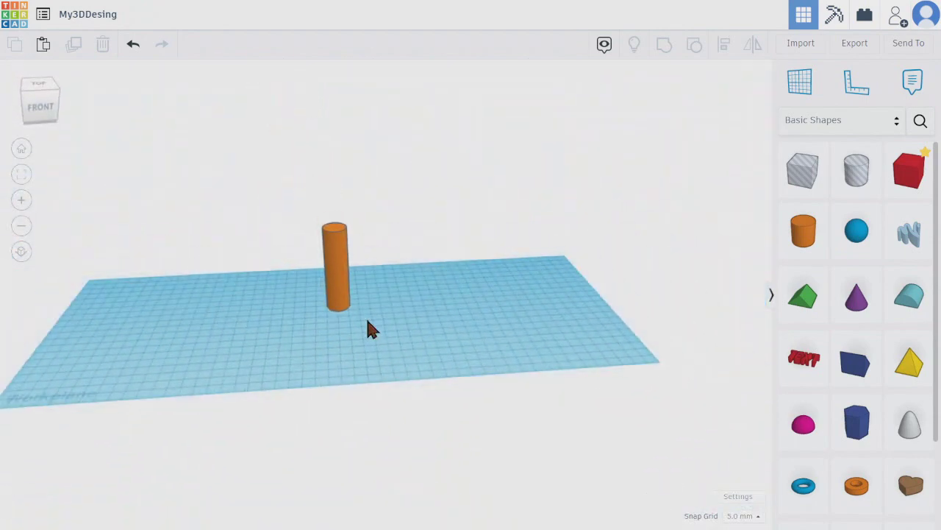
{"action": "key", "text": "ctrl+z"}
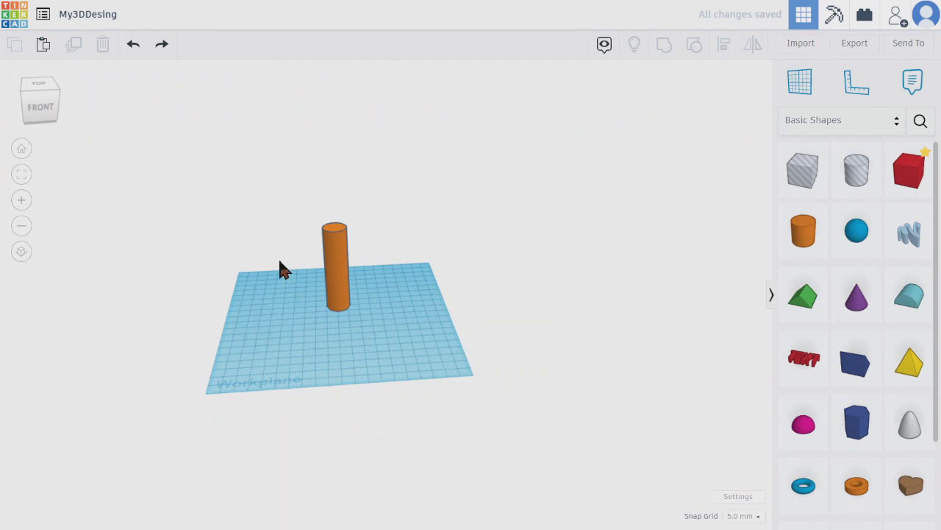
- Examine the workplane's label and edges up close from the front and from the back
{"action": "scroll", "coordinate": [254, 383], "scroll_direction": "up", "scroll_amount": 5}
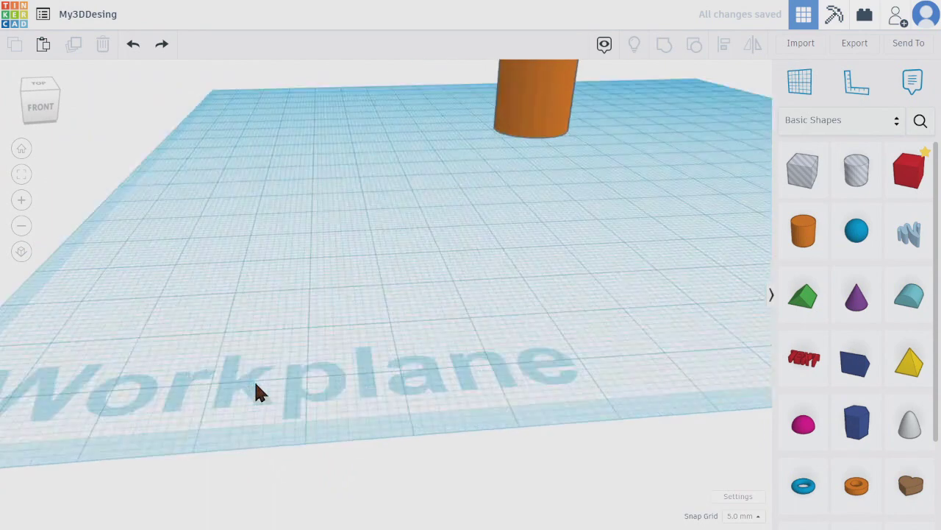
{"action": "scroll", "coordinate": [254, 386], "scroll_direction": "down", "scroll_amount": 2}
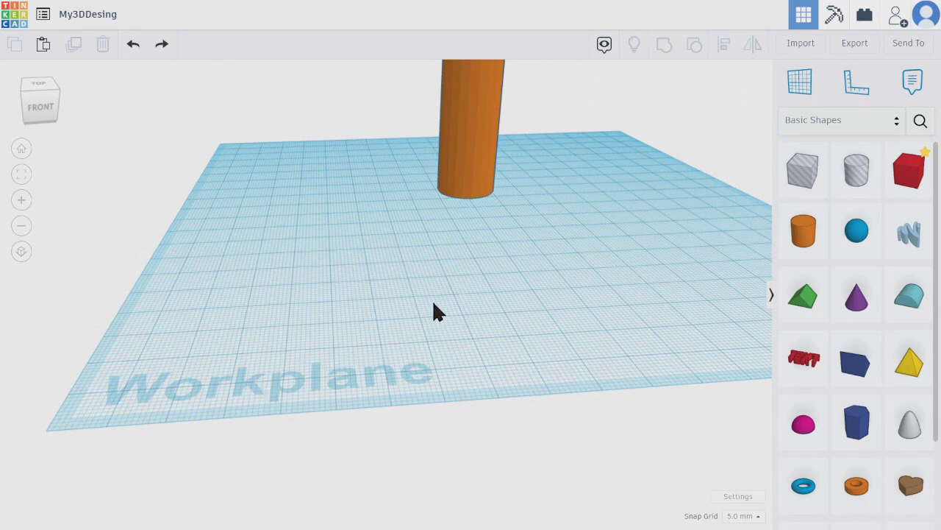
{"action": "scroll", "coordinate": [587, 278], "scroll_direction": "down", "scroll_amount": 5}
{"action": "right_click_drag", "start_coordinate": [651, 240], "coordinate": [205, 374]}
{"action": "right_click_drag", "start_coordinate": [102, 390], "coordinate": [37, 399]}
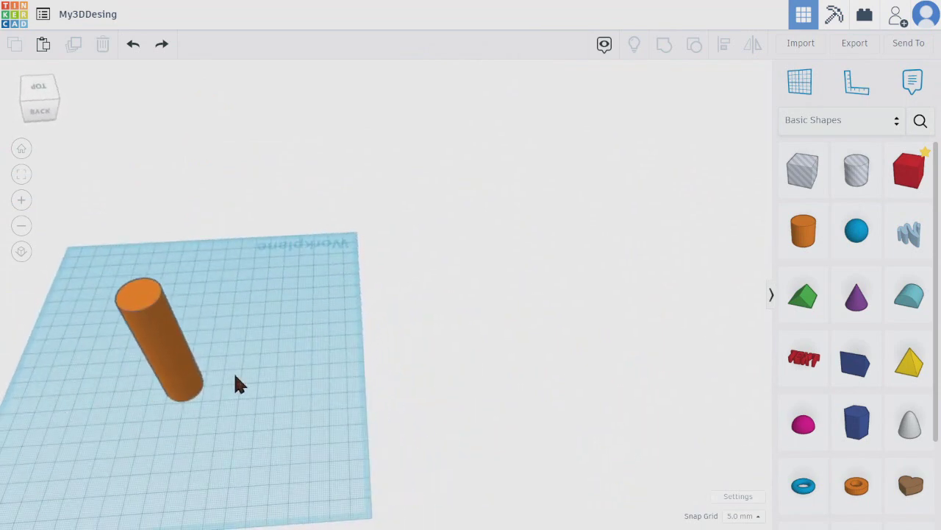
{"action": "scroll", "coordinate": [323, 272], "scroll_direction": "up", "scroll_amount": 5}
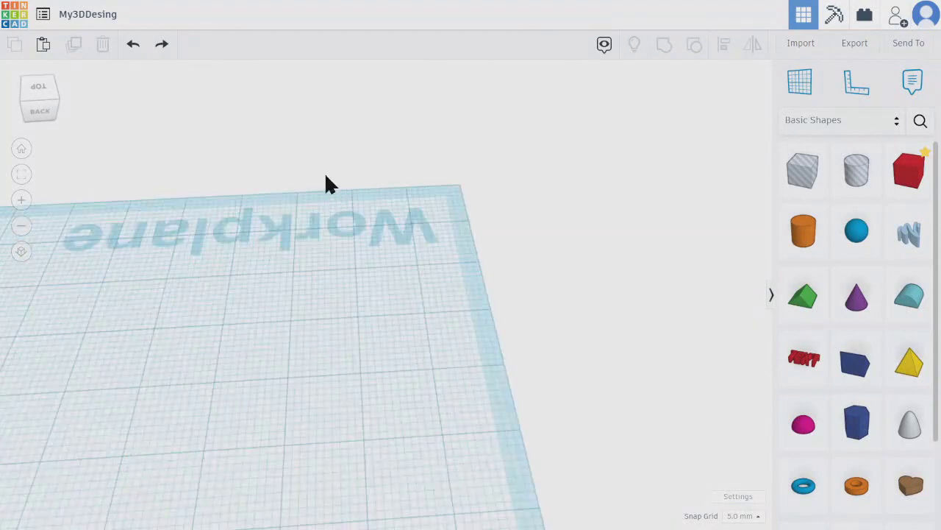
{"action": "scroll", "coordinate": [275, 305], "scroll_direction": "down", "scroll_amount": 3}
{"action": "right_click_drag", "start_coordinate": [221, 311], "coordinate": [598, 294]}
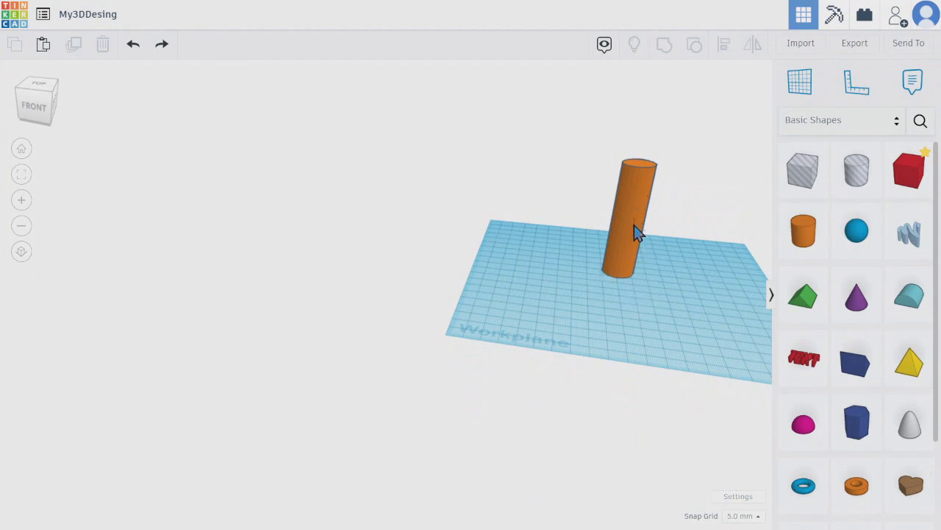
- Try zooming in and out at different spots around the cylinder and the workplane's near edge
{"action": "scroll", "coordinate": [625, 261], "scroll_direction": "up", "scroll_amount": 4}
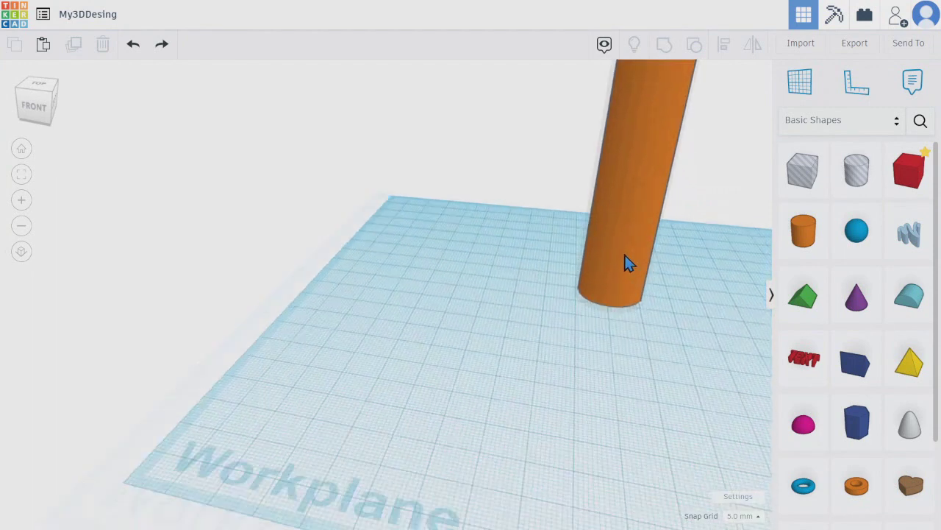
{"action": "scroll", "coordinate": [629, 264], "scroll_direction": "down", "scroll_amount": 4}
{"action": "scroll", "coordinate": [695, 287], "scroll_direction": "up", "scroll_amount": 5}
{"action": "scroll", "coordinate": [384, 284], "scroll_direction": "down", "scroll_amount": 4}
{"action": "scroll", "coordinate": [83, 201], "scroll_direction": "up", "scroll_amount": 3}
{"action": "scroll", "coordinate": [115, 204], "scroll_direction": "down", "scroll_amount": 5}
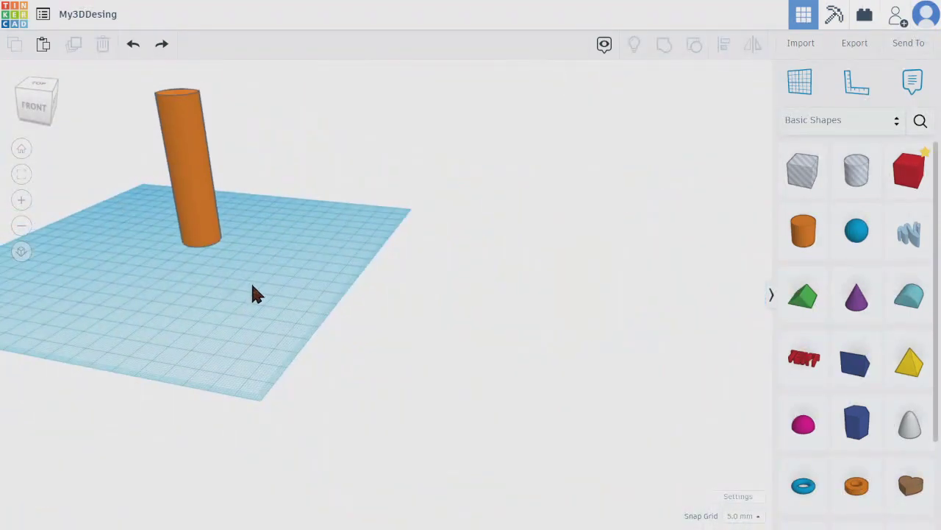
{"action": "scroll", "coordinate": [235, 289], "scroll_direction": "down", "scroll_amount": 5}
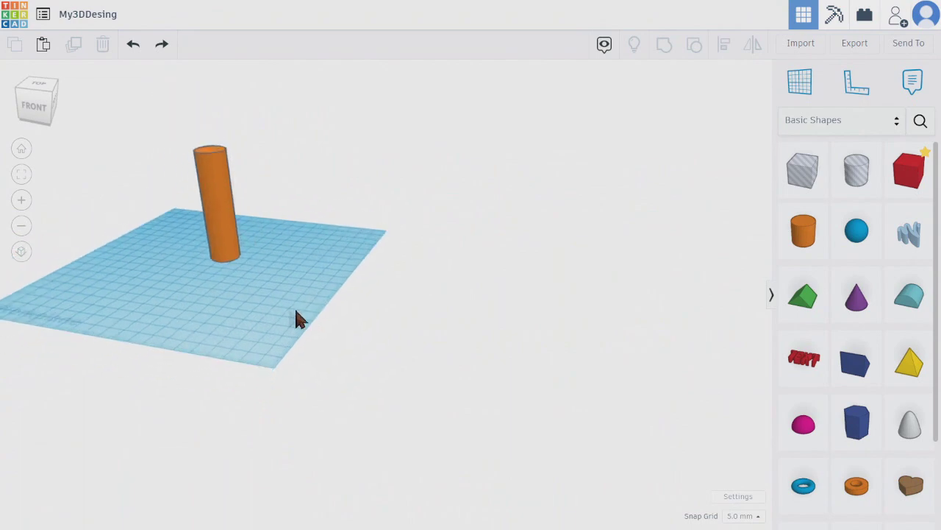
{"action": "scroll", "coordinate": [179, 299], "scroll_direction": "up", "scroll_amount": 2}
{"action": "scroll", "coordinate": [187, 296], "scroll_direction": "up", "scroll_amount": 4}
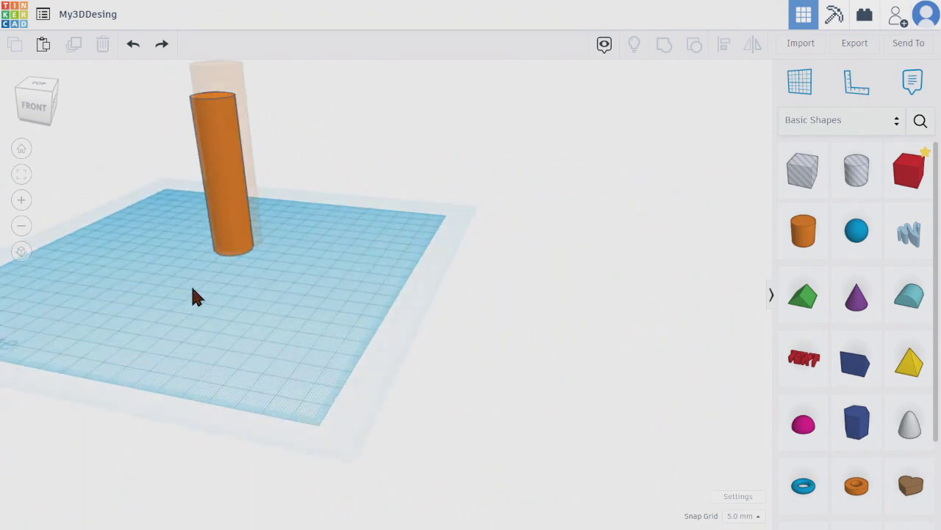
{"action": "scroll", "coordinate": [263, 193], "scroll_direction": "down", "scroll_amount": 2}
{"action": "scroll", "coordinate": [267, 200], "scroll_direction": "down", "scroll_amount": 4}
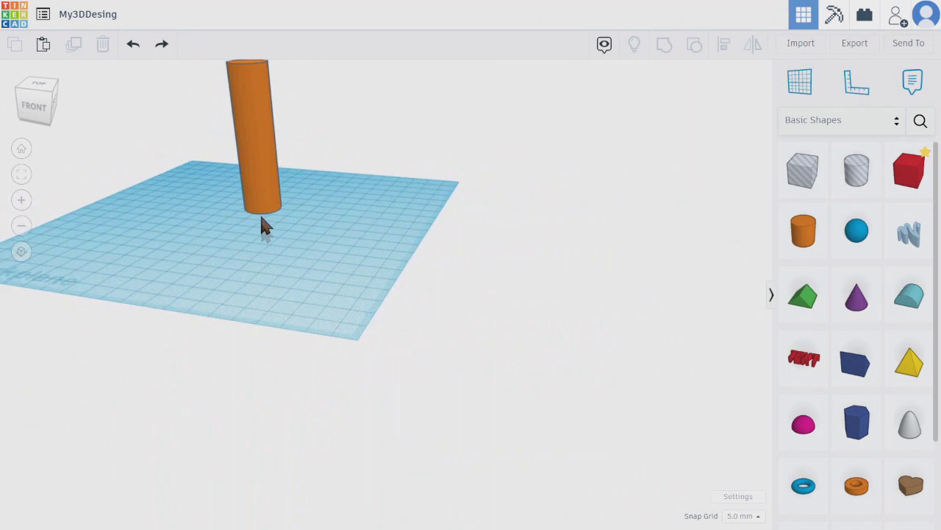
- Move the cylinder about 89 mm across and 46 mm back to the workplane's back-right corner and place a red box at the front-left corner
{"action": "left_click_drag", "start_coordinate": [267, 202], "coordinate": [408, 195]}
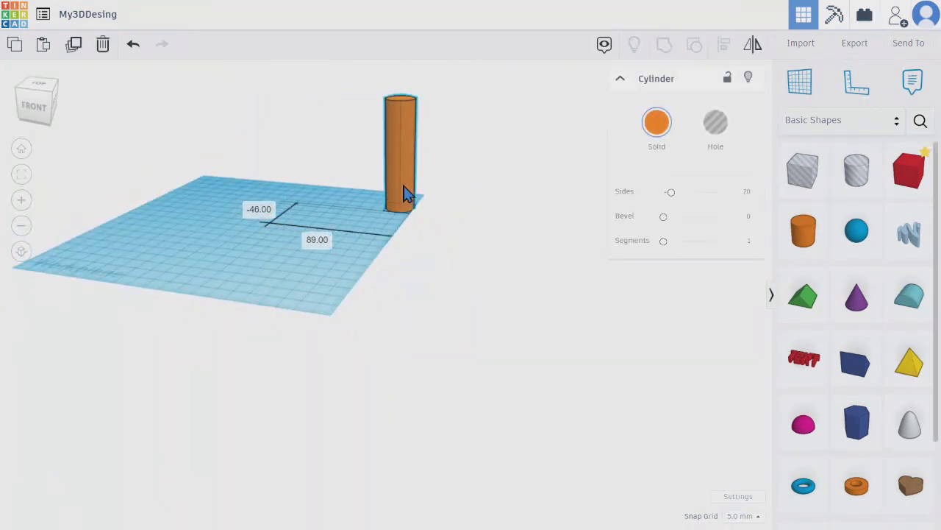
{"action": "left_click_drag", "start_coordinate": [899, 180], "coordinate": [68, 269]}
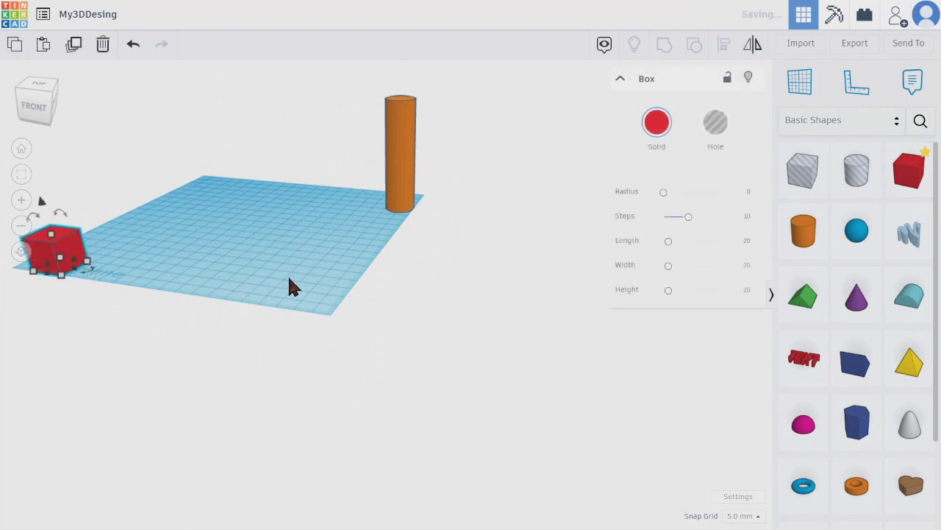
{"action": "left_click", "coordinate": [376, 237]}
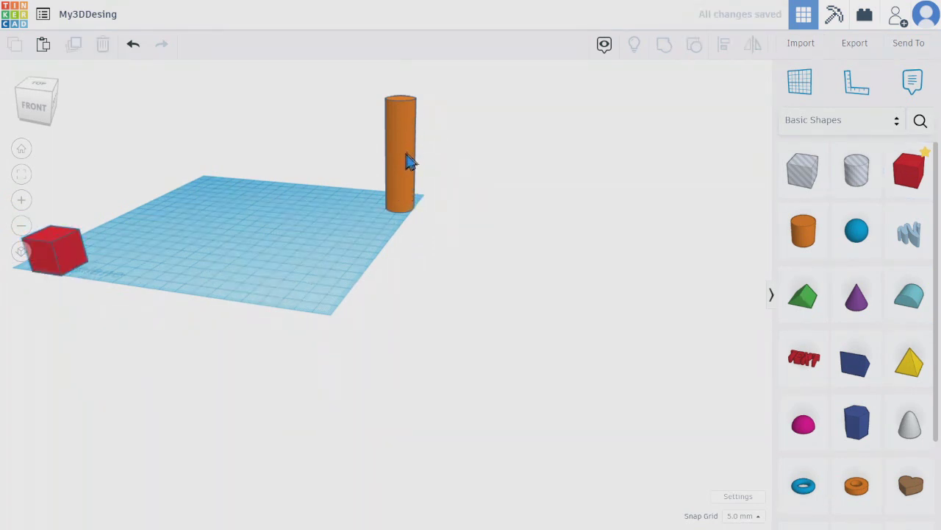
- Compare zooming in and out towards the cylinder, the red box and the workplane's back-left corner
{"action": "scroll", "coordinate": [403, 159], "scroll_direction": "up", "scroll_amount": 6}
{"action": "scroll", "coordinate": [401, 160], "scroll_direction": "down", "scroll_amount": 6}
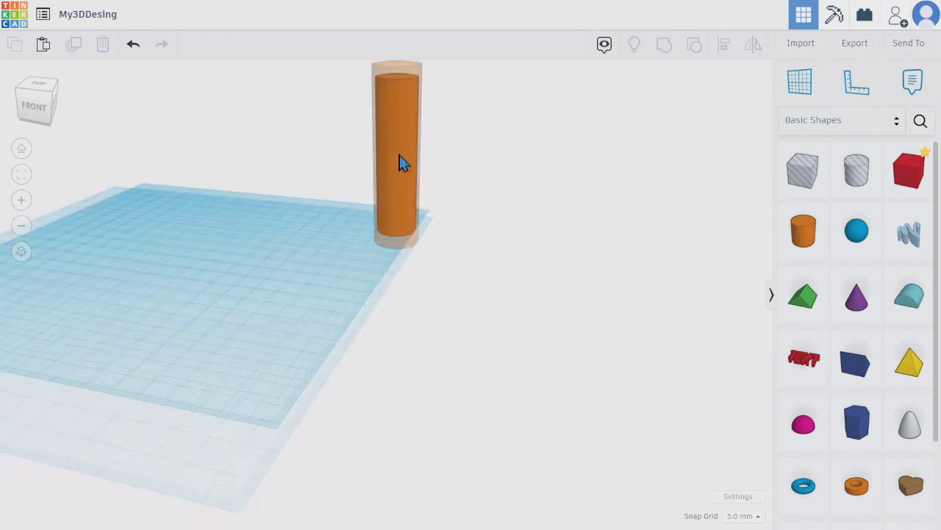
{"action": "scroll", "coordinate": [27, 267], "scroll_direction": "up", "scroll_amount": 5}
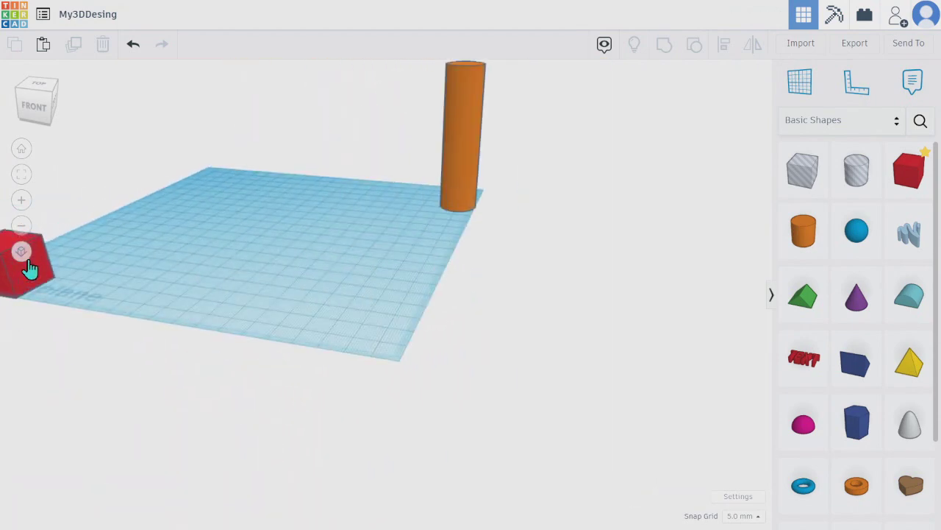
{"action": "scroll", "coordinate": [30, 267], "scroll_direction": "down", "scroll_amount": 6}
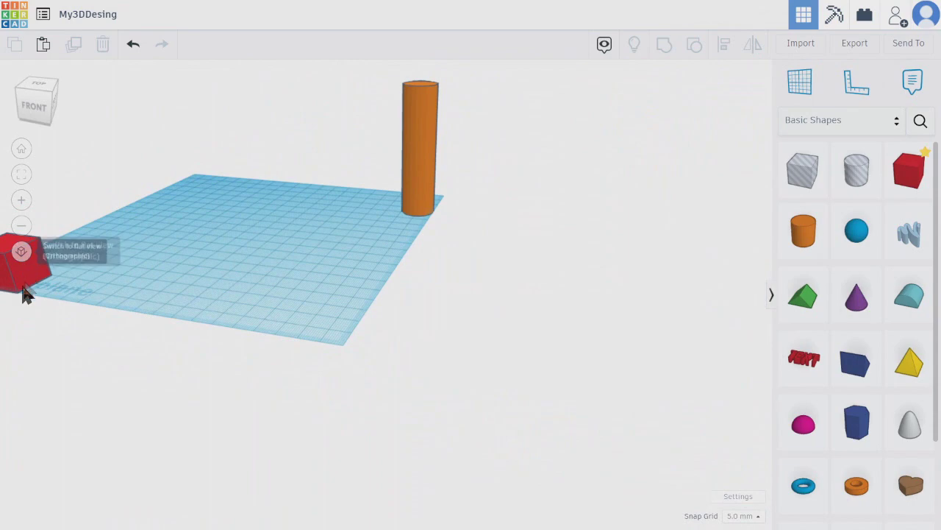
{"action": "scroll", "coordinate": [20, 300], "scroll_direction": "up", "scroll_amount": 5}
{"action": "scroll", "coordinate": [36, 297], "scroll_direction": "down", "scroll_amount": 5}
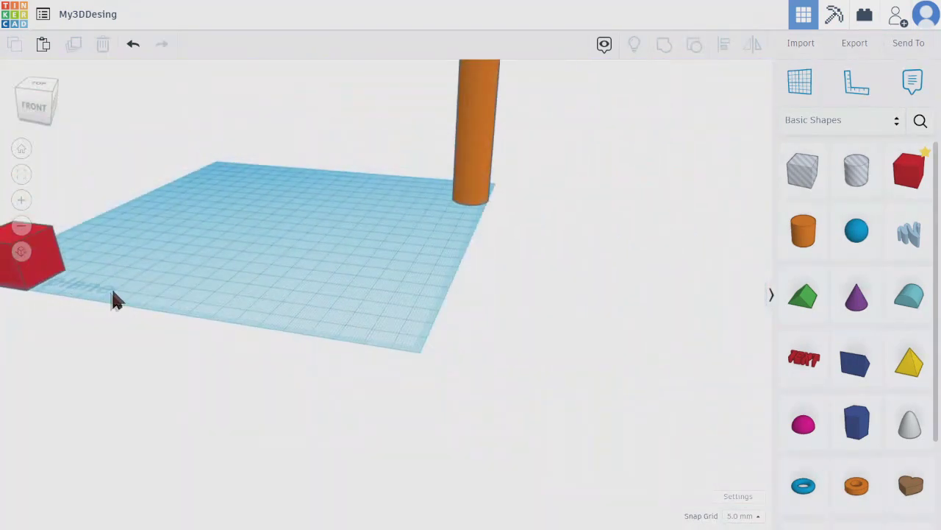
{"action": "scroll", "coordinate": [218, 163], "scroll_direction": "up", "scroll_amount": 5}
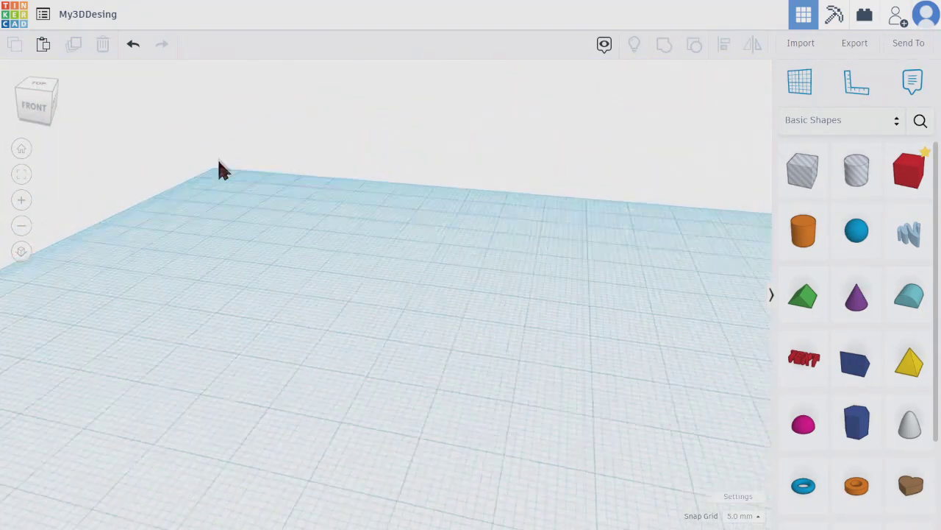
- Compare zooming in and out from the workplane's back-left corner and from a spot beside the orange cylinder
{"action": "scroll", "coordinate": [224, 183], "scroll_direction": "down", "scroll_amount": 4}
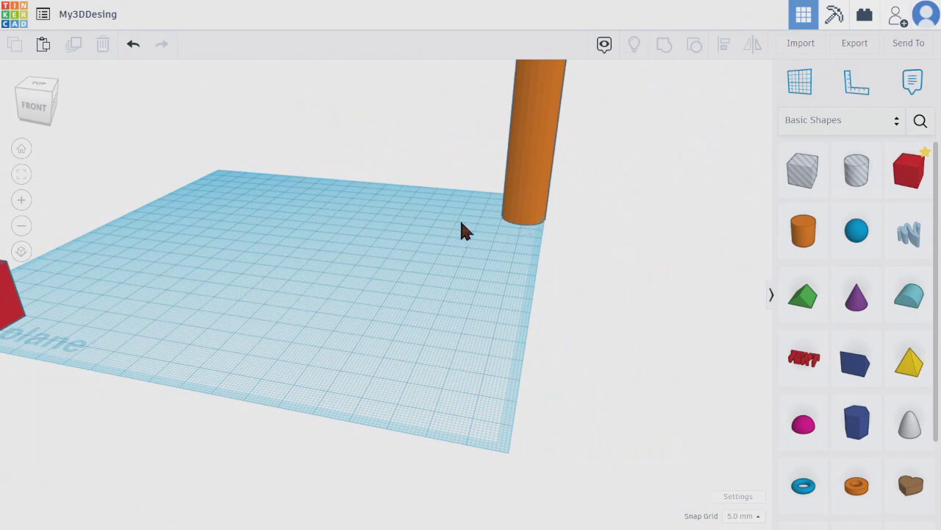
{"action": "scroll", "coordinate": [461, 223], "scroll_direction": "up", "scroll_amount": 3}
{"action": "scroll", "coordinate": [460, 223], "scroll_direction": "down", "scroll_amount": 5}
{"action": "scroll", "coordinate": [456, 222], "scroll_direction": "up", "scroll_amount": 3}
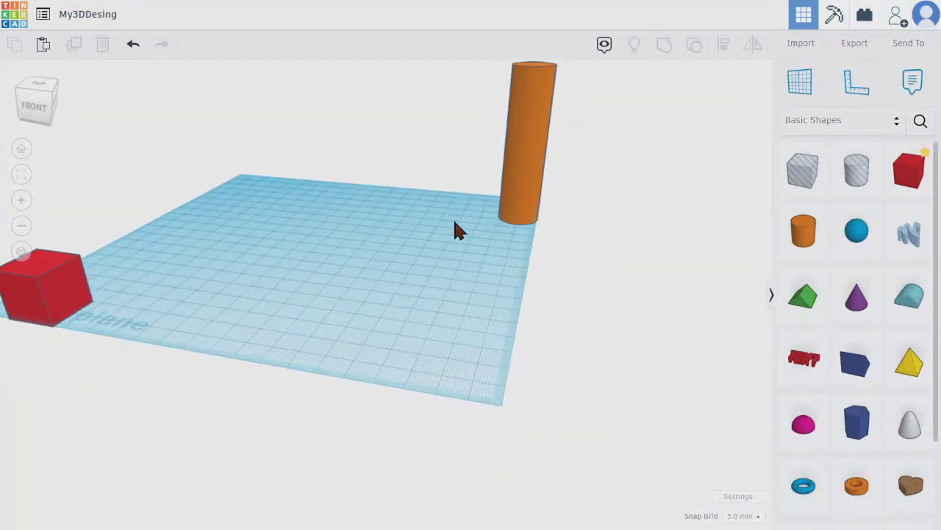
{"action": "scroll", "coordinate": [456, 230], "scroll_direction": "up", "scroll_amount": 3}
{"action": "scroll", "coordinate": [471, 225], "scroll_direction": "down", "scroll_amount": 5}
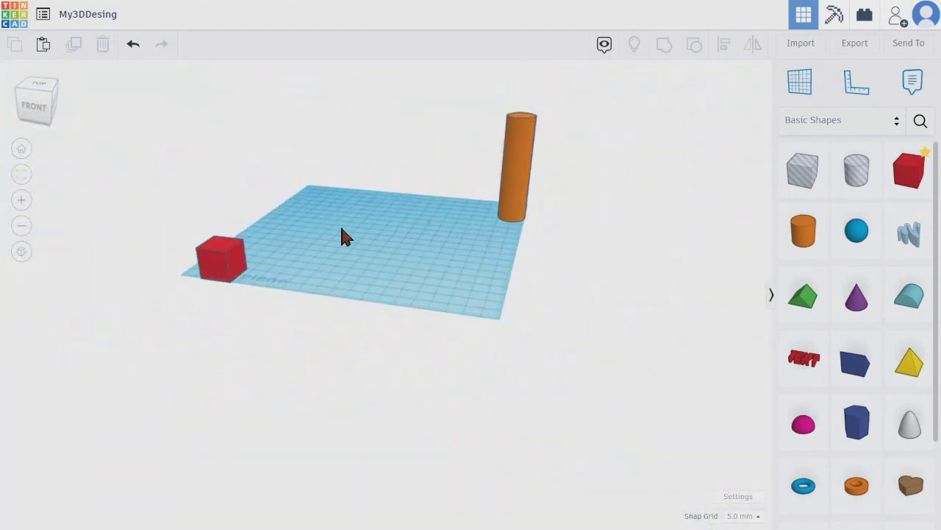
- Move the red box inward from the workplane's front-left corner and shift it about 15 mm towards the left edge
{"action": "left_click_drag", "start_coordinate": [233, 255], "coordinate": [349, 230]}
{"action": "left_click", "coordinate": [397, 234]}
{"action": "left_click", "coordinate": [355, 247]}
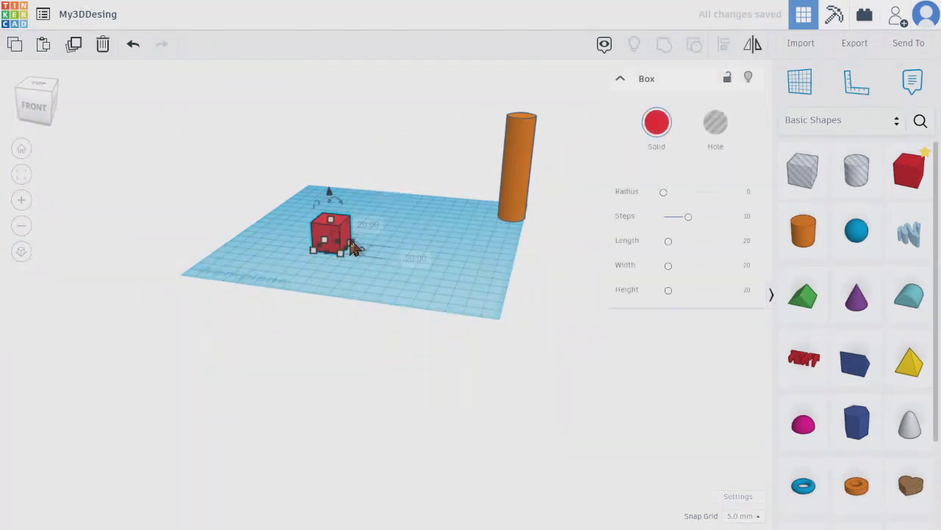
{"action": "left_click", "coordinate": [381, 301]}
{"action": "left_click_drag", "start_coordinate": [346, 238], "coordinate": [324, 222]}
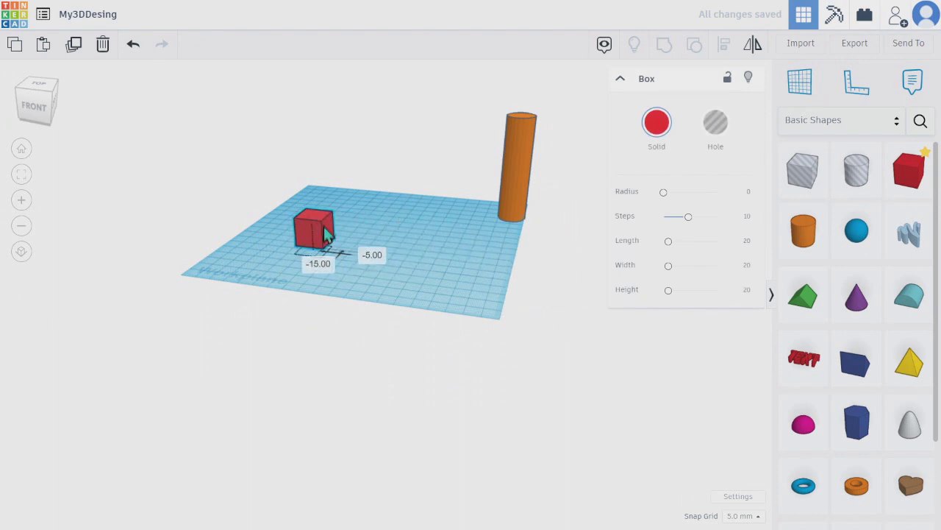
{"action": "left_click", "coordinate": [456, 248]}
- Orbit around the workplane to view the box and cylinder from the right side and from the front
{"action": "right_click_drag", "start_coordinate": [479, 213], "coordinate": [200, 243]}
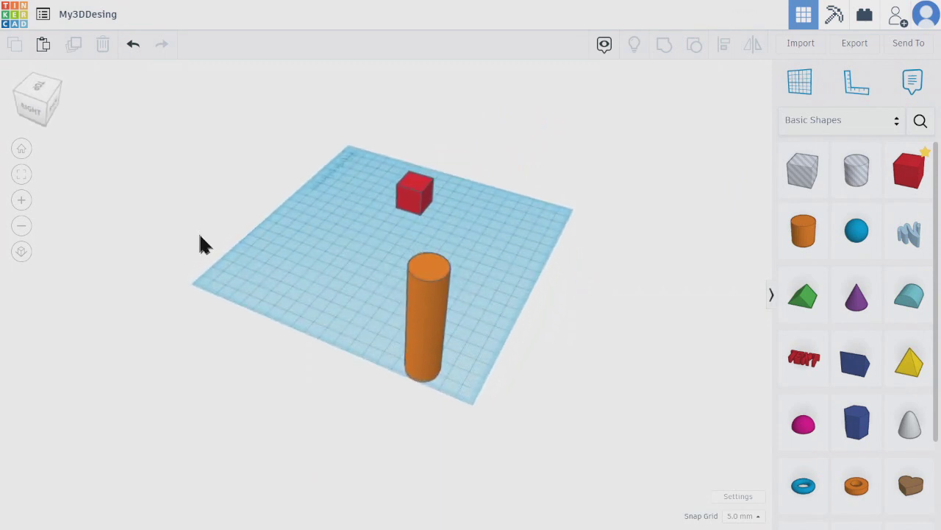
{"action": "right_click_drag", "start_coordinate": [511, 283], "coordinate": [586, 204]}
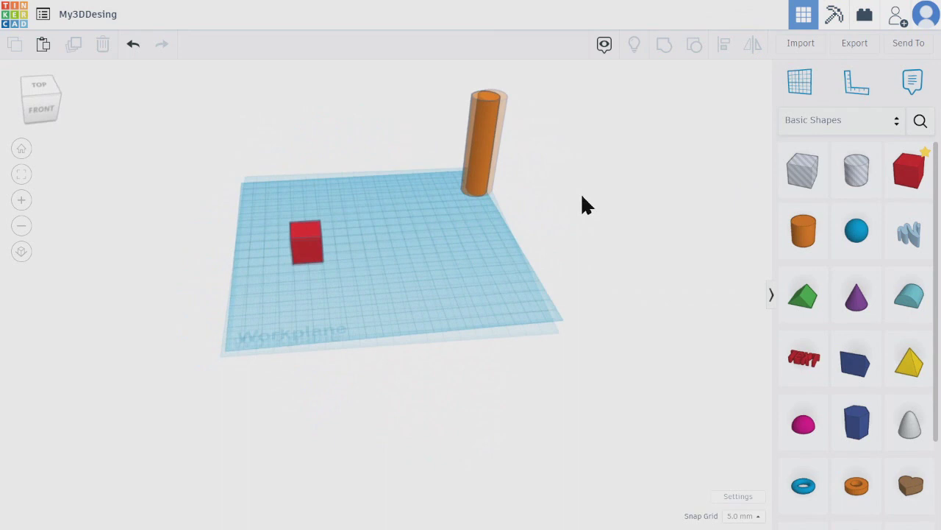
{"action": "right_click_drag", "start_coordinate": [370, 206], "coordinate": [217, 219]}
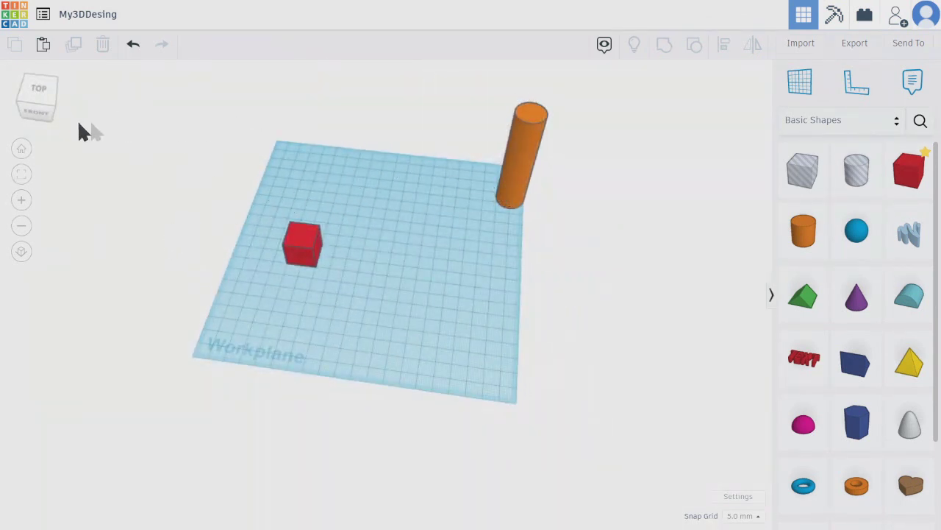
- Use the view cube to inspect the design from the left and back-left, at a low angle, and orbit to a raised back view
{"action": "left_click", "coordinate": [39, 100]}
{"action": "left_click", "coordinate": [25, 94]}
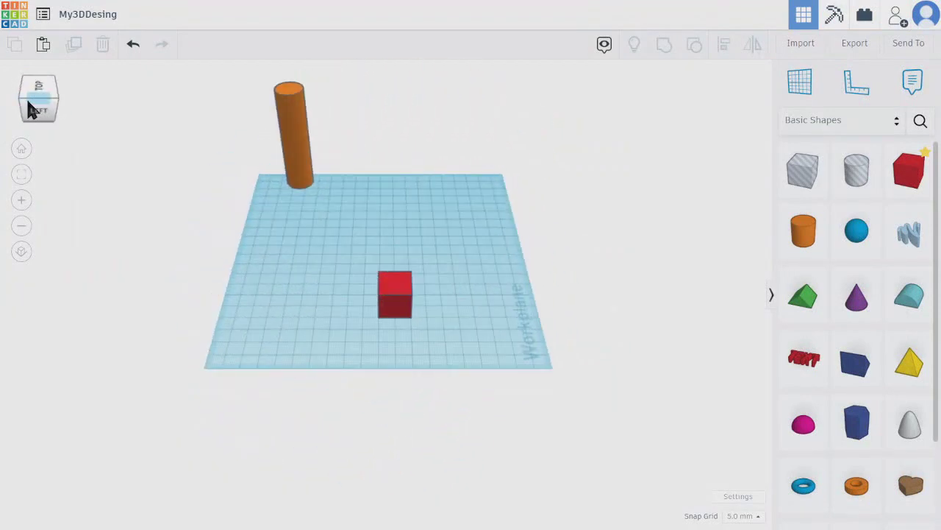
{"action": "left_click", "coordinate": [24, 104]}
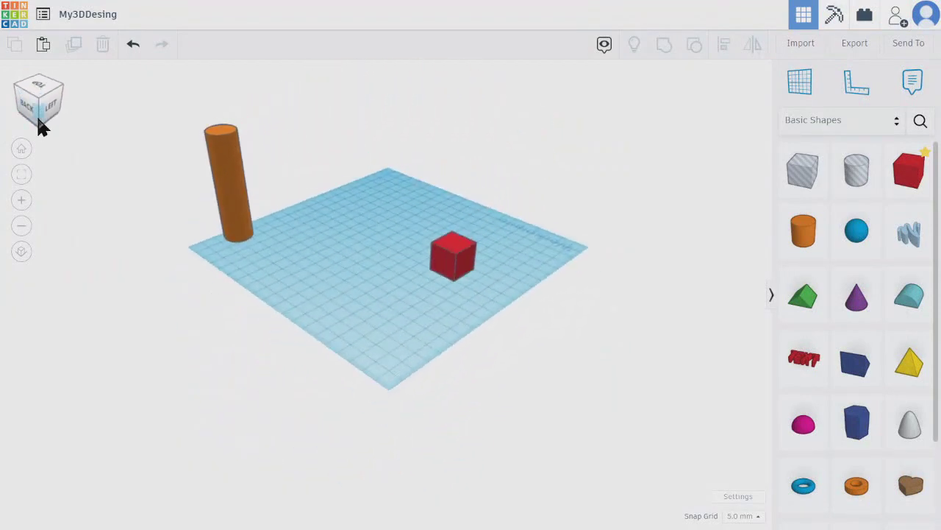
{"action": "left_click", "coordinate": [38, 114]}
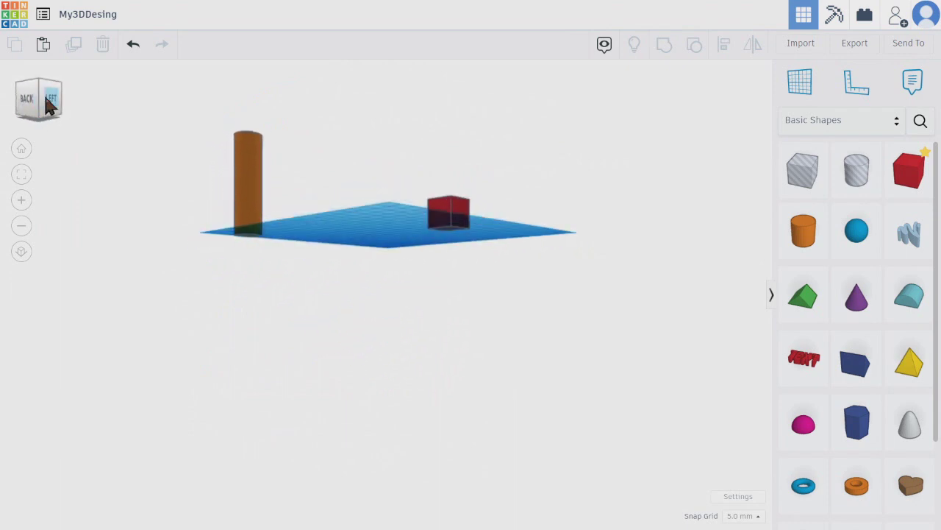
{"action": "right_click_drag", "start_coordinate": [455, 158], "coordinate": [542, 245]}
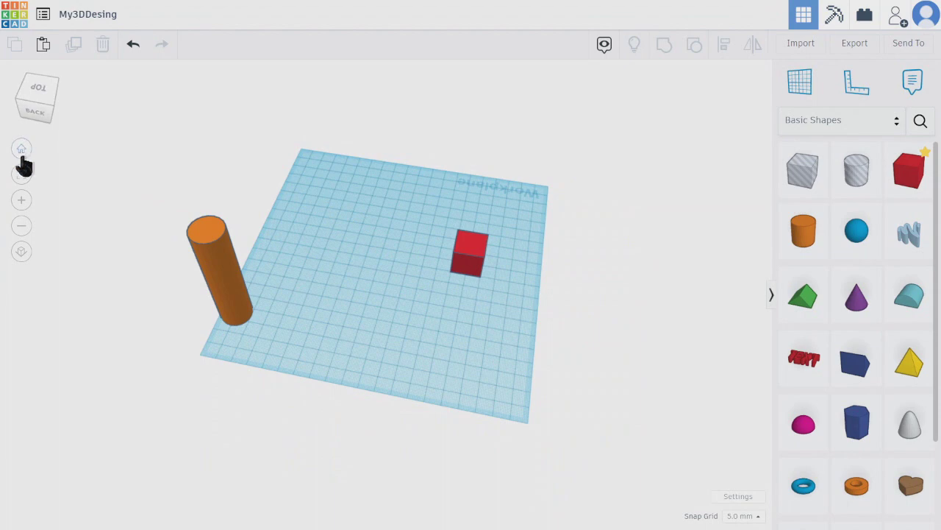
- Zoom and orbit away from the back view, and restore the home view of the workplane
{"action": "scroll", "coordinate": [509, 197], "scroll_direction": "up", "scroll_amount": 5}
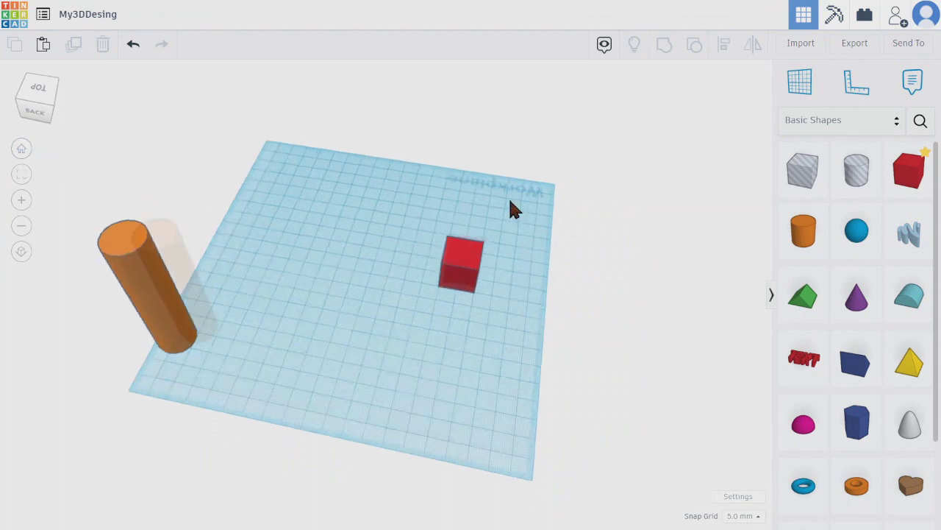
{"action": "scroll", "coordinate": [506, 184], "scroll_direction": "down", "scroll_amount": 6}
{"action": "scroll", "coordinate": [507, 196], "scroll_direction": "down", "scroll_amount": 2}
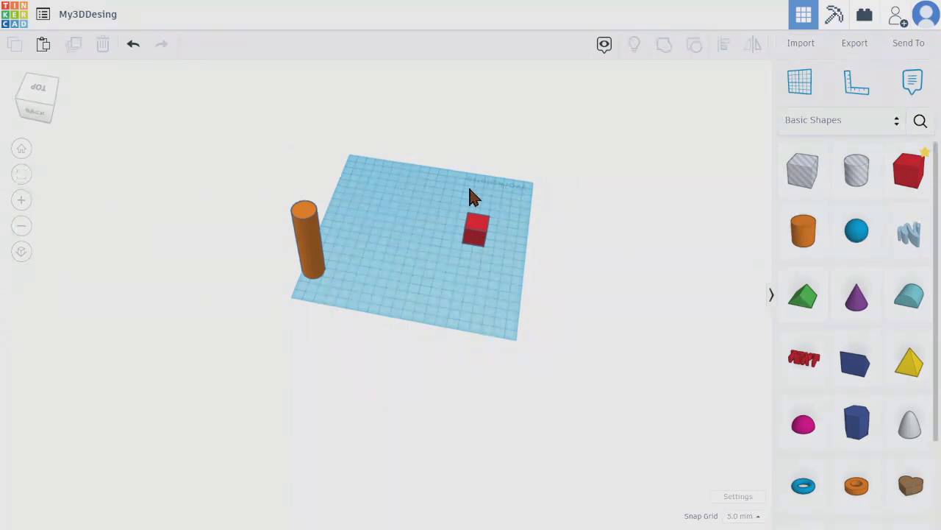
{"action": "right_click_drag", "start_coordinate": [483, 199], "coordinate": [328, 225]}
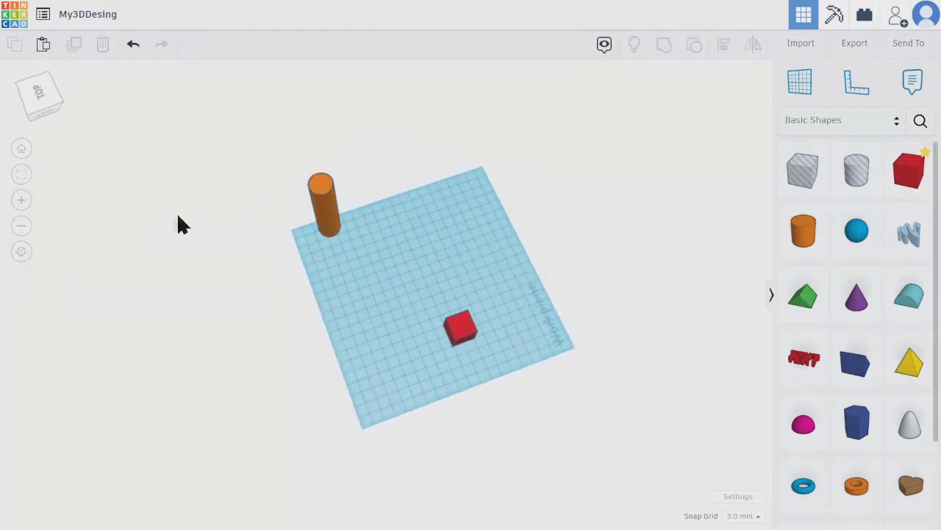
{"action": "left_click", "coordinate": [21, 149]}
{"action": "scroll", "coordinate": [580, 280], "scroll_direction": "down", "scroll_amount": 2}
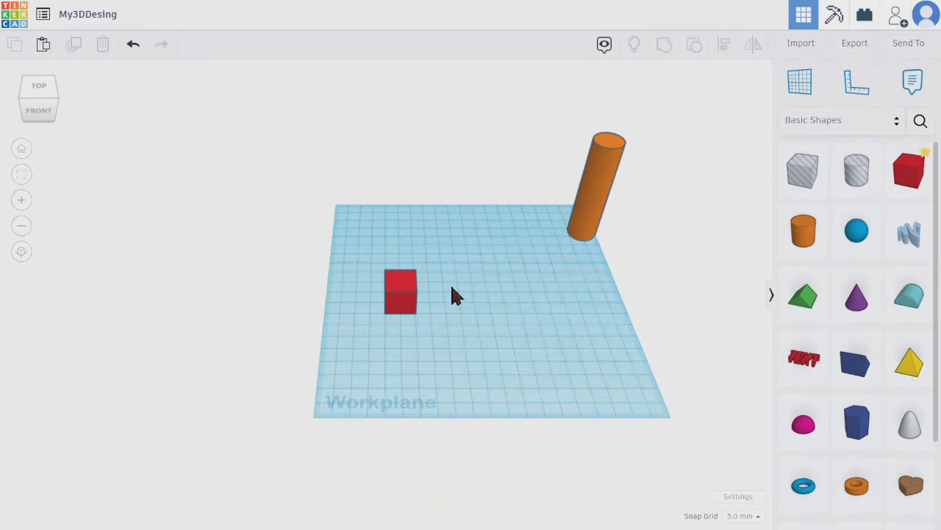
- Add a purple cone at the workplane's back edge and move the red box 35 mm right and 50 mm forward
{"action": "left_click_drag", "start_coordinate": [857, 323], "coordinate": [470, 214]}
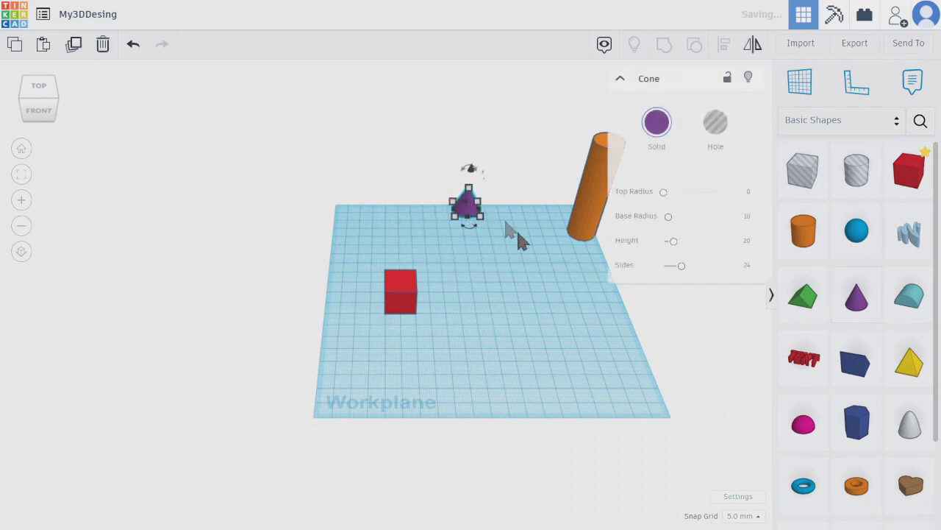
{"action": "left_click", "coordinate": [523, 288]}
{"action": "left_click_drag", "start_coordinate": [408, 309], "coordinate": [479, 373]}
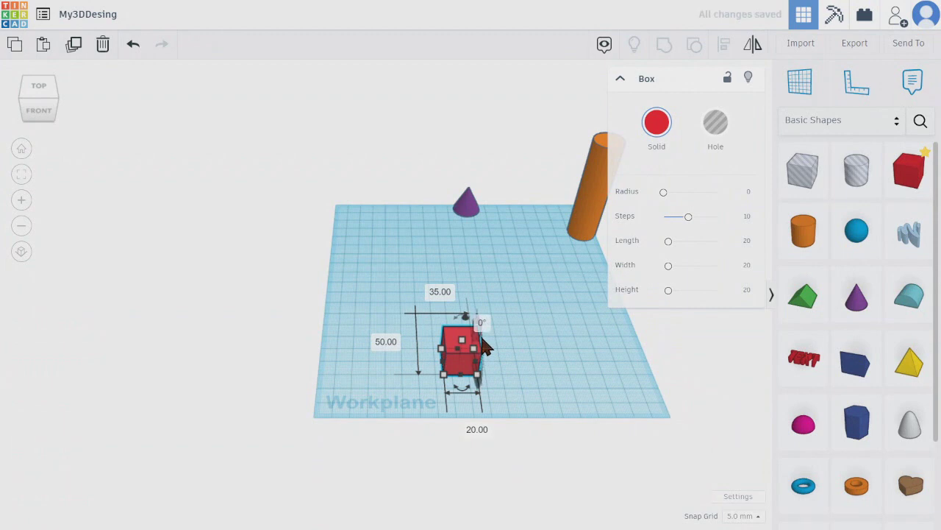
{"action": "left_click", "coordinate": [506, 340]}
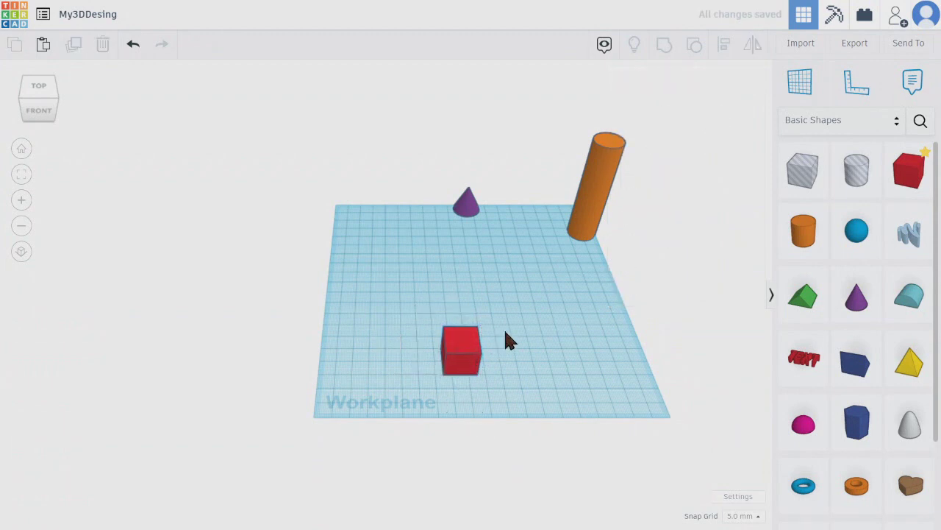
- Fit the view to the purple cone and to the red box, restoring the home view after each
{"action": "left_click", "coordinate": [472, 213]}
{"action": "left_click", "coordinate": [22, 174]}
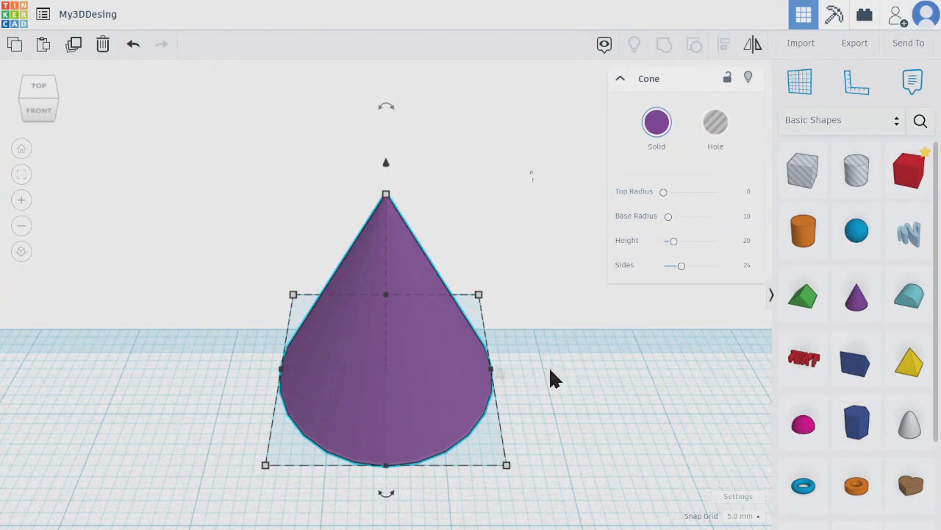
{"action": "left_click", "coordinate": [22, 149]}
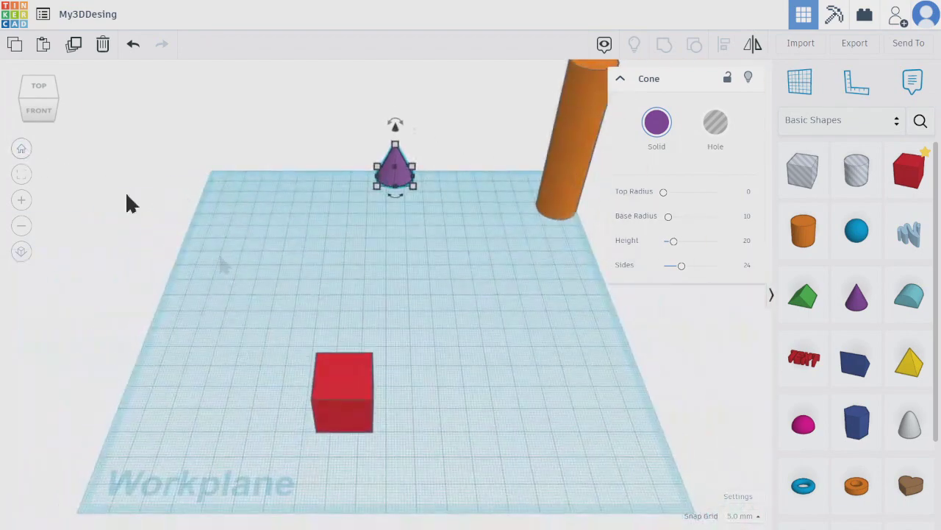
{"action": "left_click", "coordinate": [361, 379]}
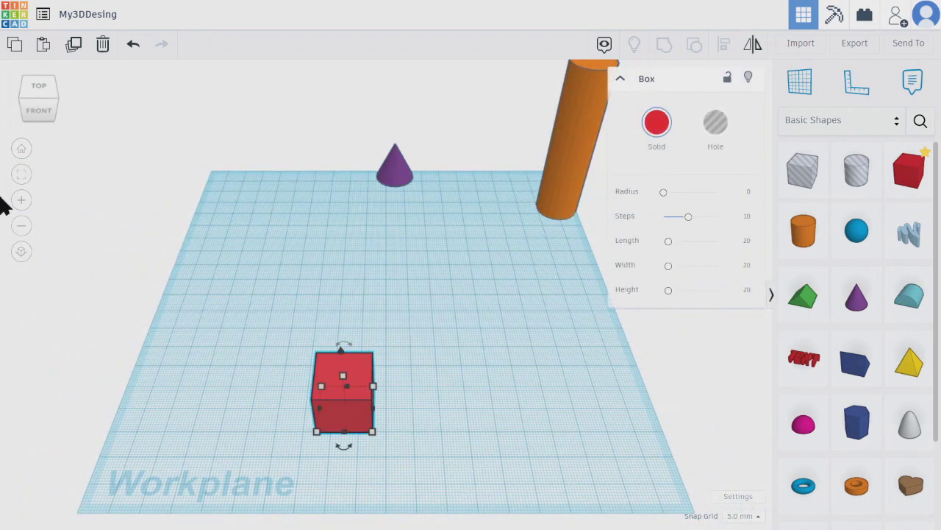
{"action": "left_click", "coordinate": [24, 177]}
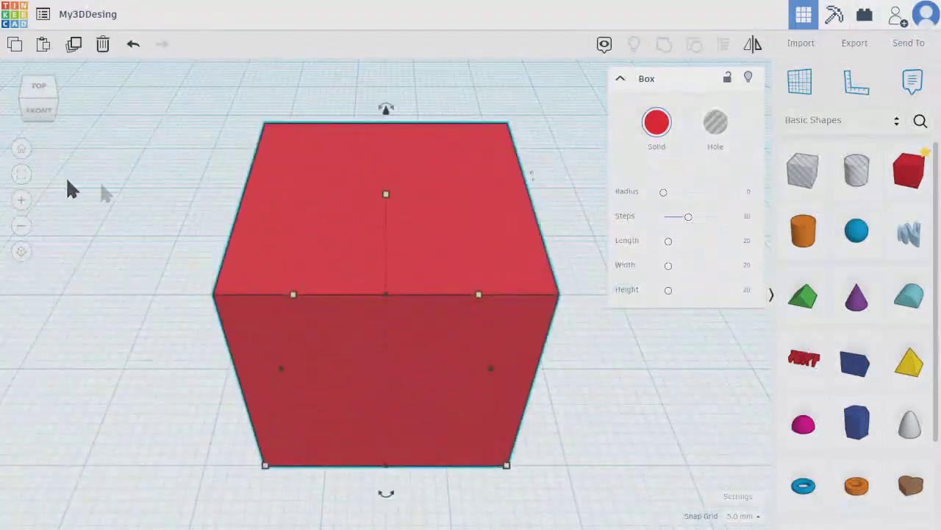
{"action": "left_click", "coordinate": [21, 149]}
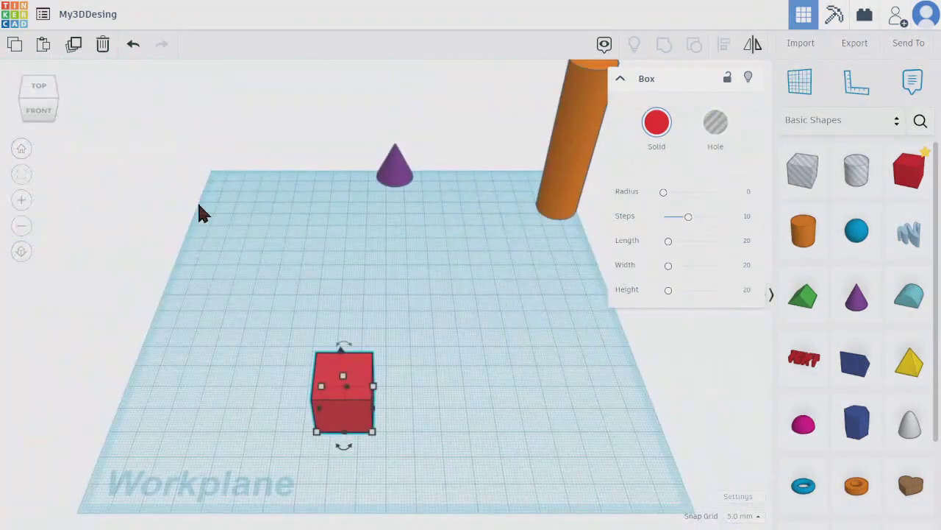
{"action": "scroll", "coordinate": [410, 215], "scroll_direction": "down", "scroll_amount": 2}
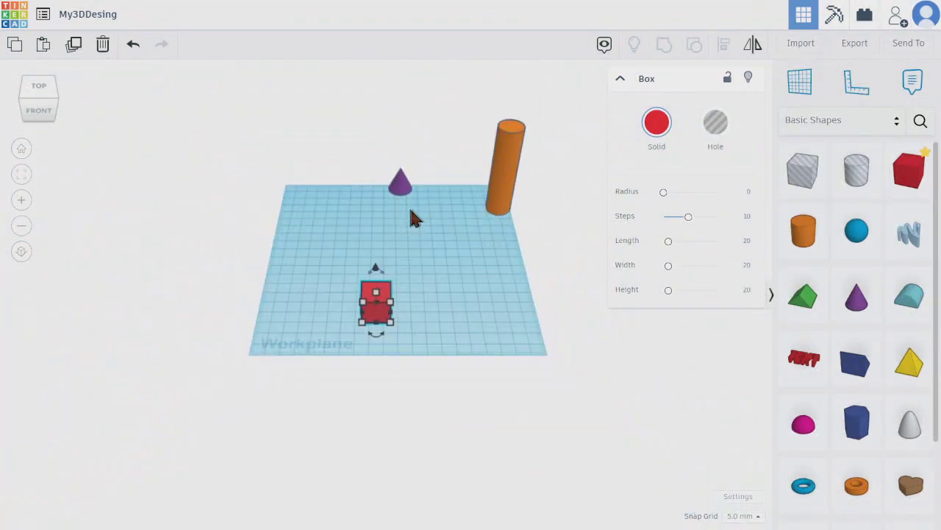
{"action": "left_click", "coordinate": [459, 219]}
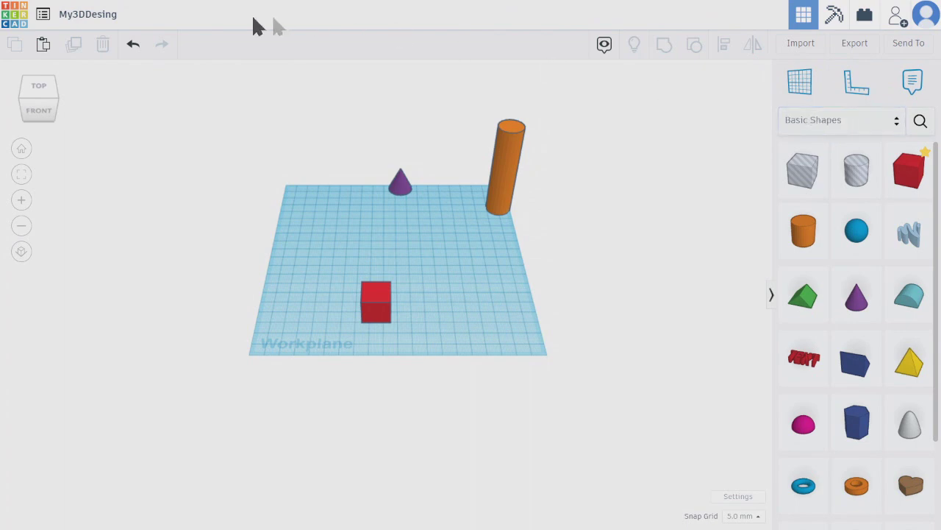
- Copy and paste the red box, placing the duplicate to its right and slightly further back on the workplane
{"action": "left_click", "coordinate": [376, 316]}
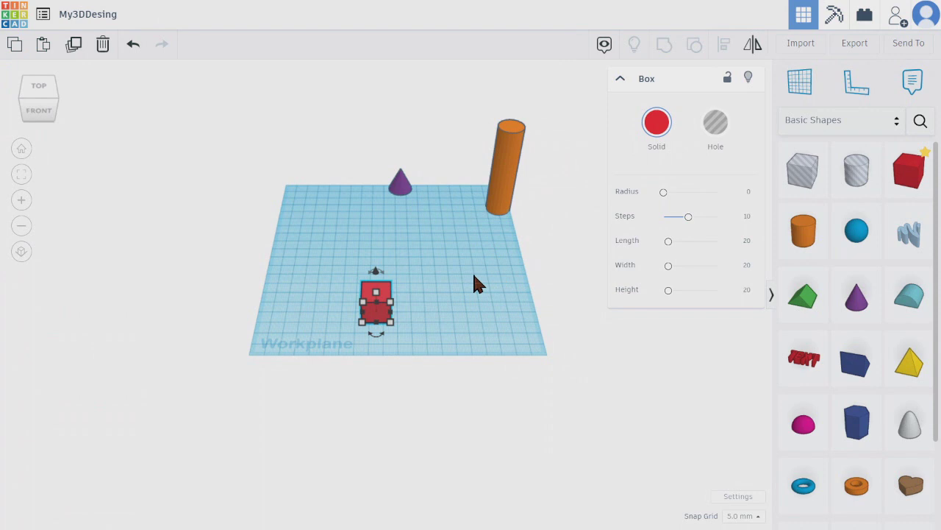
{"action": "key", "text": "ctrl+v"}
{"action": "left_click_drag", "start_coordinate": [390, 292], "coordinate": [436, 273]}
{"action": "left_click", "coordinate": [478, 303]}
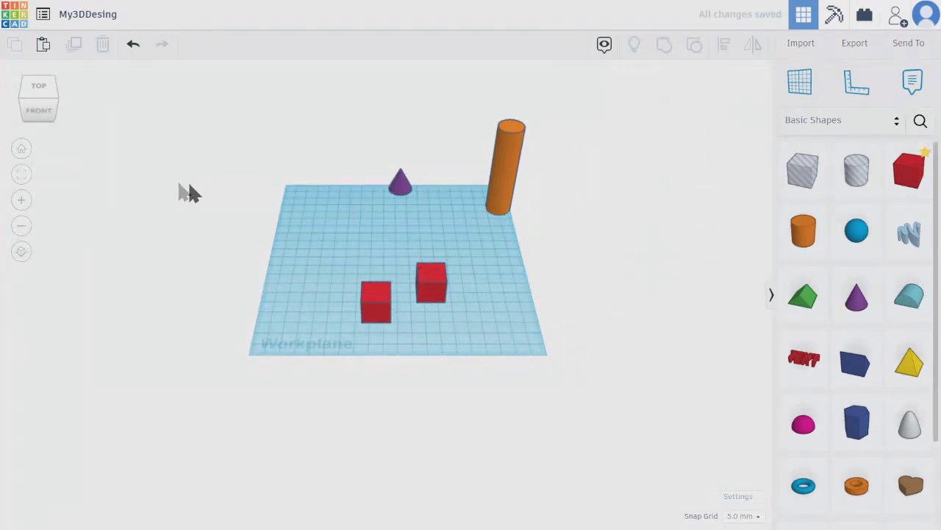
- Delete the original red box, undo the deletion and redo it
{"action": "left_click", "coordinate": [383, 321]}
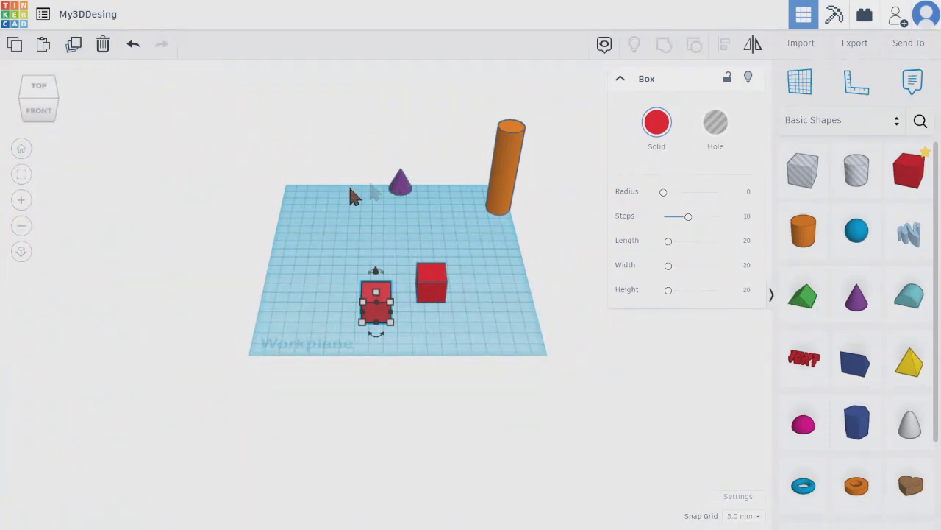
{"action": "left_click", "coordinate": [74, 51]}
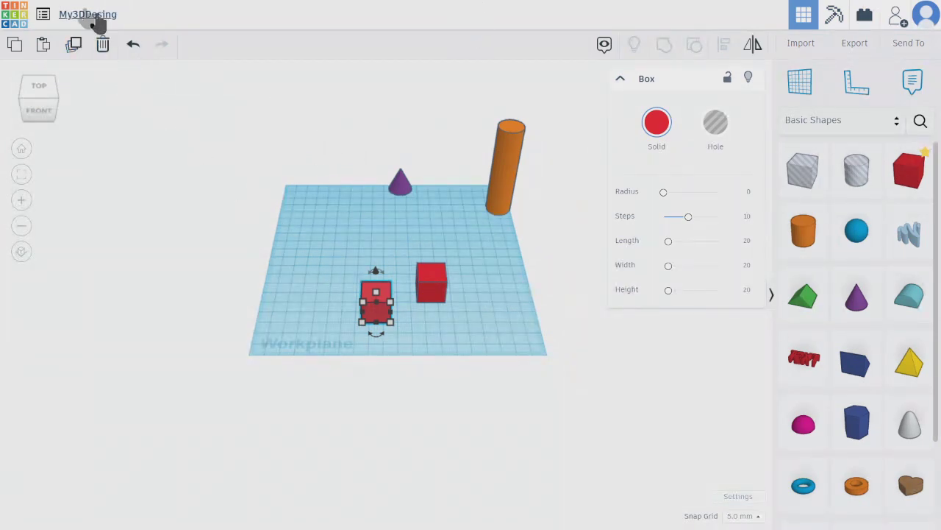
{"action": "left_click", "coordinate": [103, 46]}
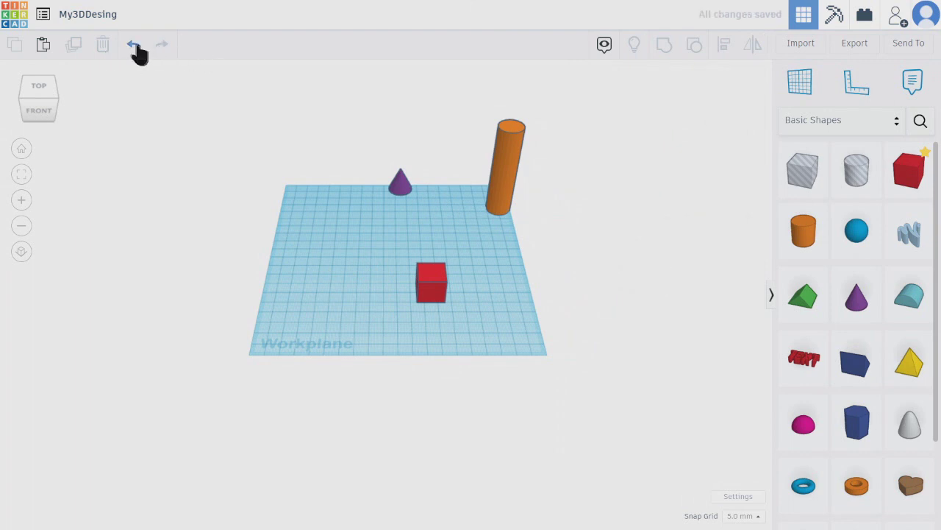
{"action": "left_click", "coordinate": [136, 47]}
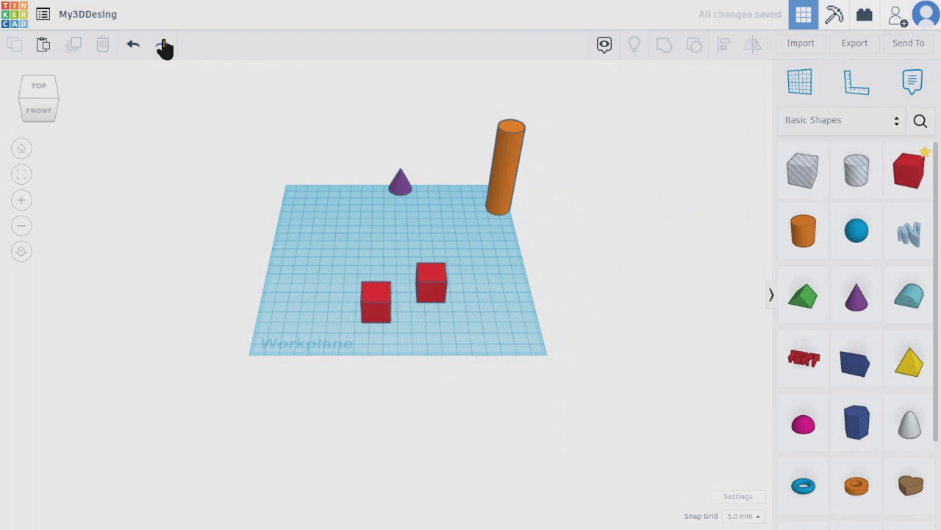
{"action": "left_click", "coordinate": [163, 45]}
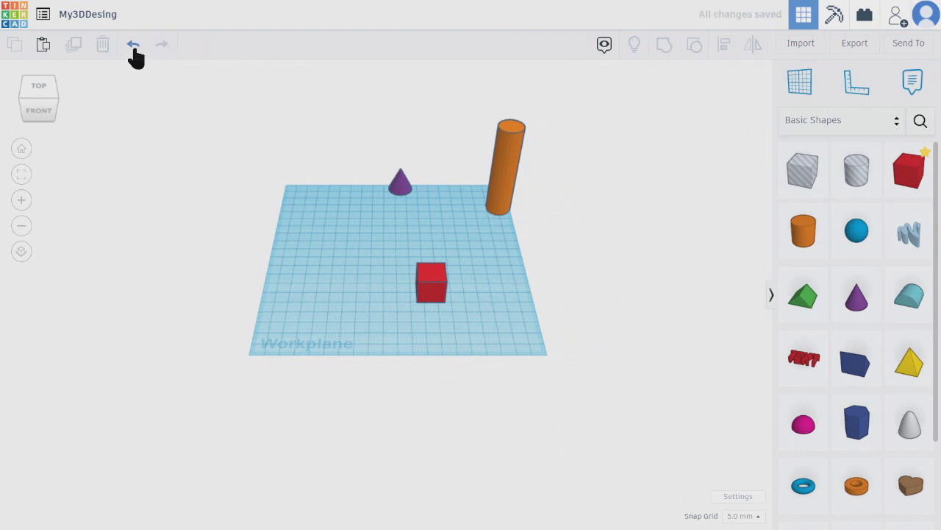
- Resize the remaining red box's base to 60 mm wide and 35 mm deep
{"action": "left_click", "coordinate": [434, 291]}
{"action": "left_click", "coordinate": [604, 48]}
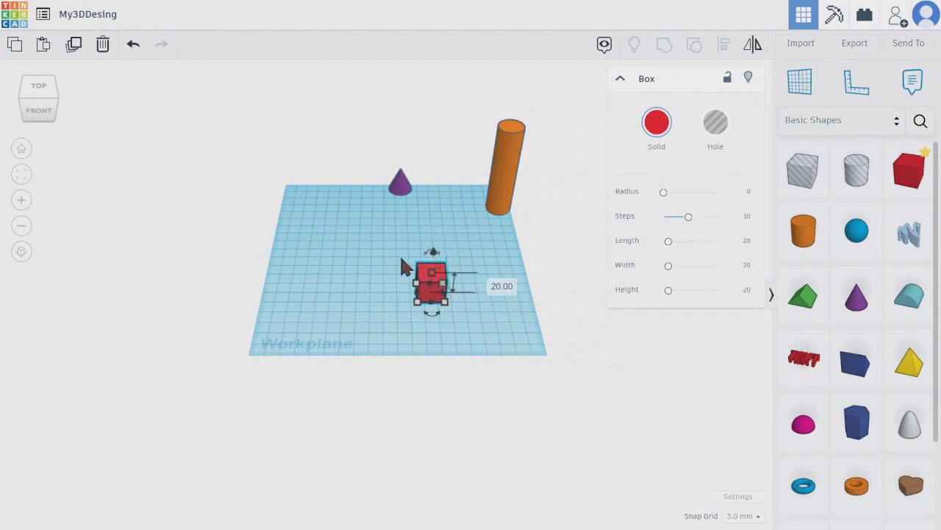
{"action": "left_click", "coordinate": [21, 199]}
{"action": "key", "text": "f"}
{"action": "scroll", "coordinate": [476, 318], "scroll_direction": "down", "scroll_amount": 5}
{"action": "left_click_drag", "start_coordinate": [486, 364], "coordinate": [689, 426]}
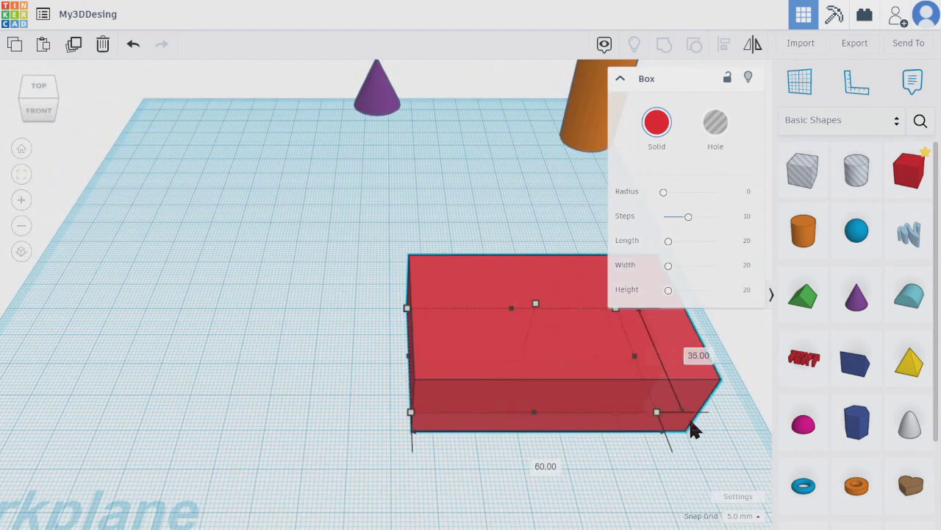
- Move the red box 55 mm left and 20 mm back, and resize it to 90 mm wide and 5 mm high
{"action": "left_click_drag", "start_coordinate": [504, 370], "coordinate": [272, 293]}
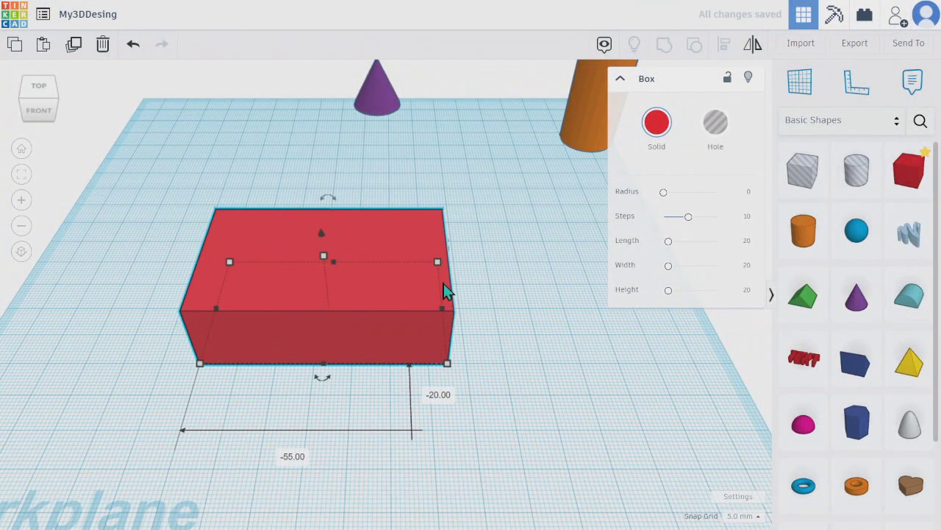
{"action": "left_click_drag", "start_coordinate": [437, 261], "coordinate": [525, 261]}
{"action": "left_click_drag", "start_coordinate": [371, 258], "coordinate": [378, 294]}
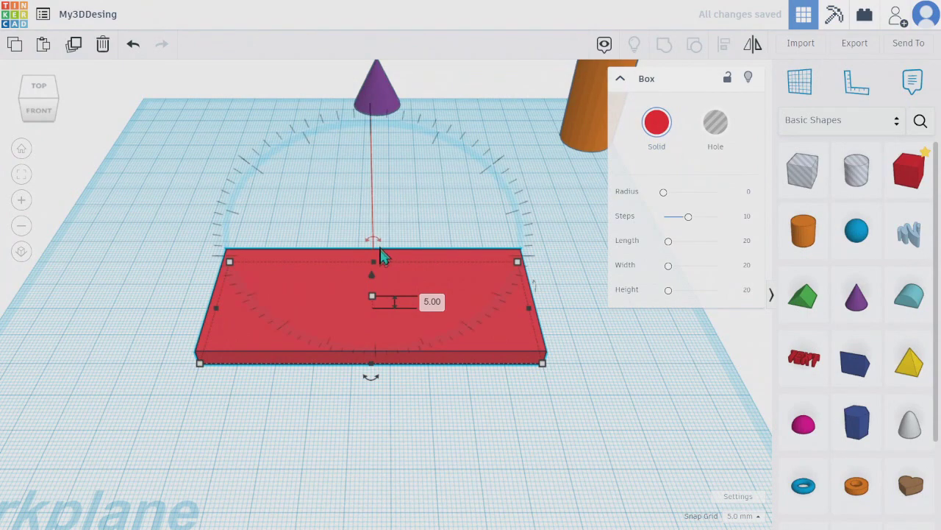
- Raise the red plate off the workplane and lower it back to elevation 0
{"action": "scroll", "coordinate": [372, 272], "scroll_direction": "up", "scroll_amount": 3}
{"action": "scroll", "coordinate": [370, 272], "scroll_direction": "up", "scroll_amount": 3}
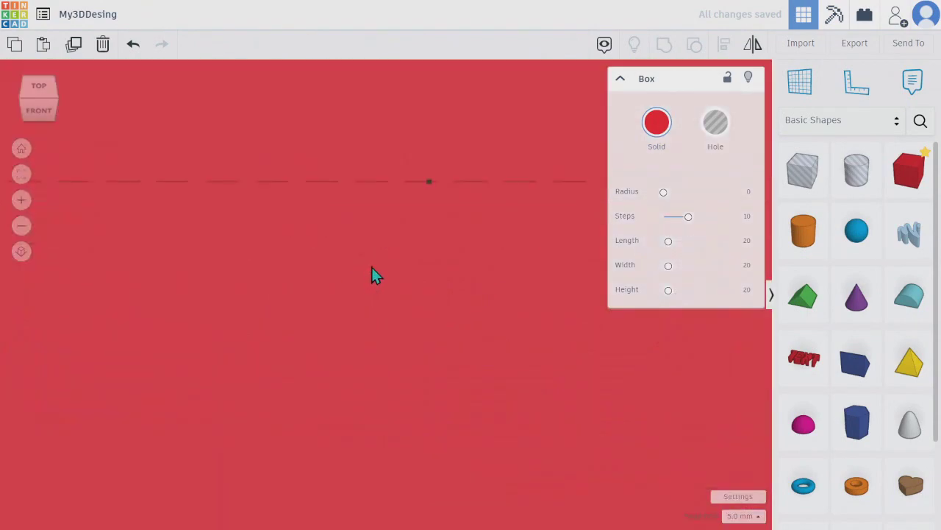
{"action": "scroll", "coordinate": [371, 271], "scroll_direction": "down", "scroll_amount": 6}
{"action": "scroll", "coordinate": [371, 270], "scroll_direction": "up", "scroll_amount": 1}
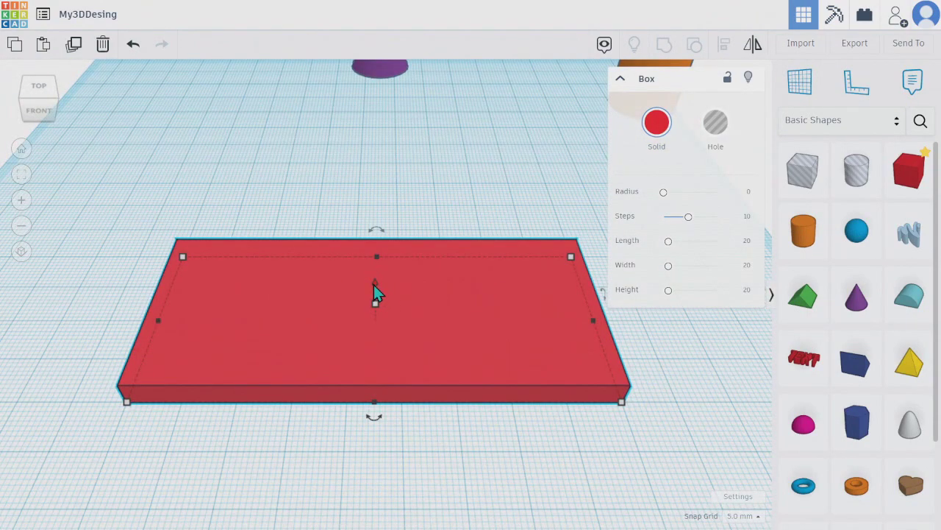
{"action": "mouse_move", "coordinate": [375, 282]}
{"action": "left_mouse_down"}
{"action": "mouse_move", "coordinate": [373, 226]}
{"action": "mouse_move", "coordinate": [387, 281]}
{"action": "left_mouse_up"}
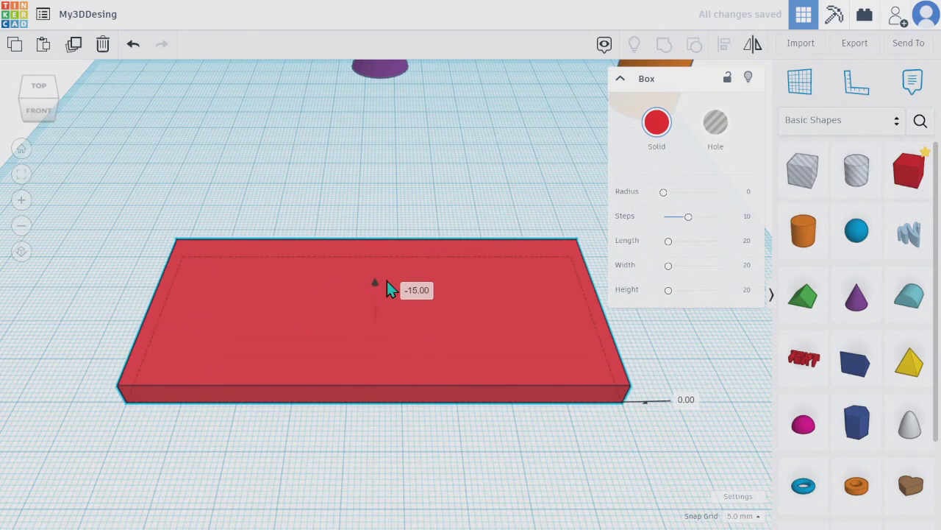
- Deselect and reselect the red plate, then display its width, depth and height dimensions
{"action": "scroll", "coordinate": [449, 283], "scroll_direction": "down", "scroll_amount": 5}
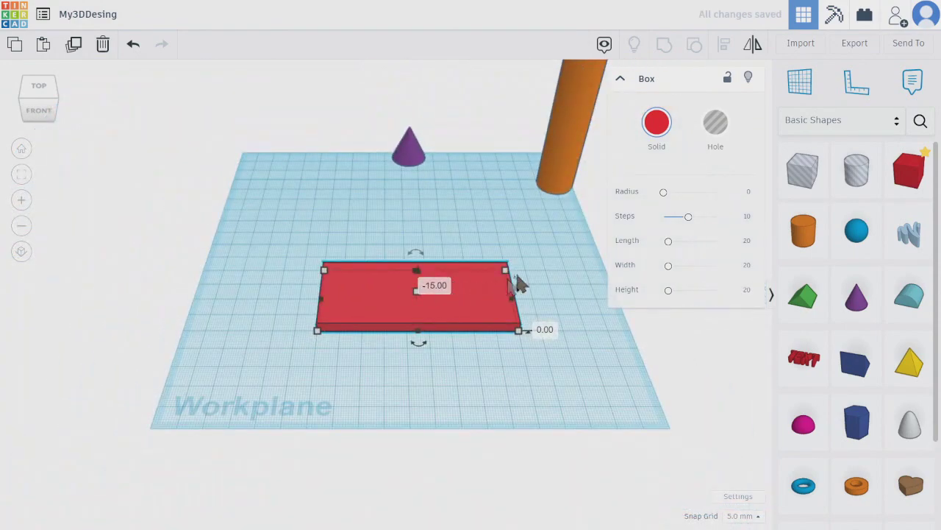
{"action": "left_click", "coordinate": [552, 294]}
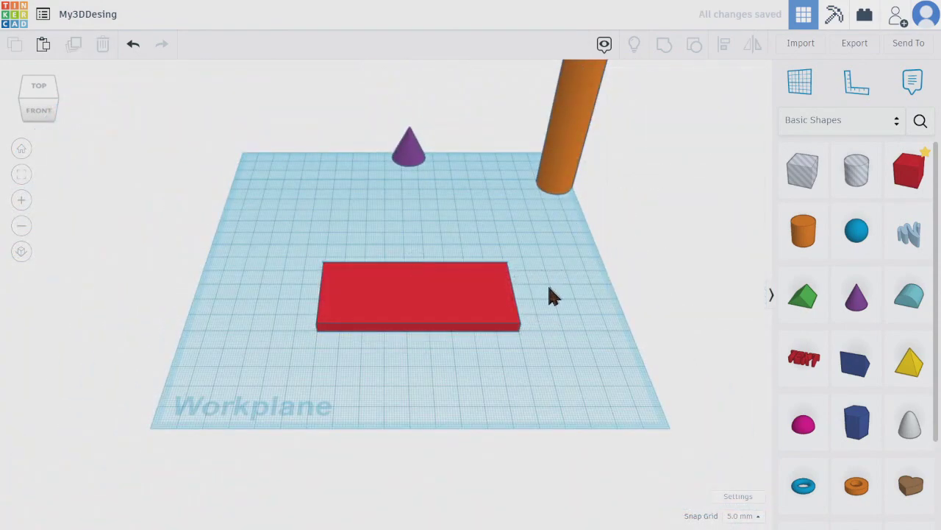
{"action": "left_click", "coordinate": [410, 294]}
{"action": "mouse_move", "coordinate": [519, 331]}
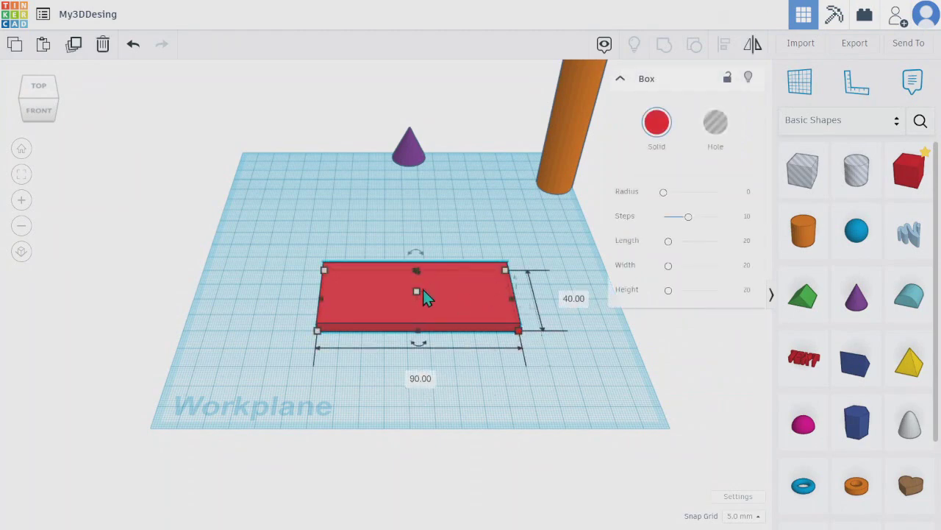
{"action": "mouse_move", "coordinate": [417, 291]}
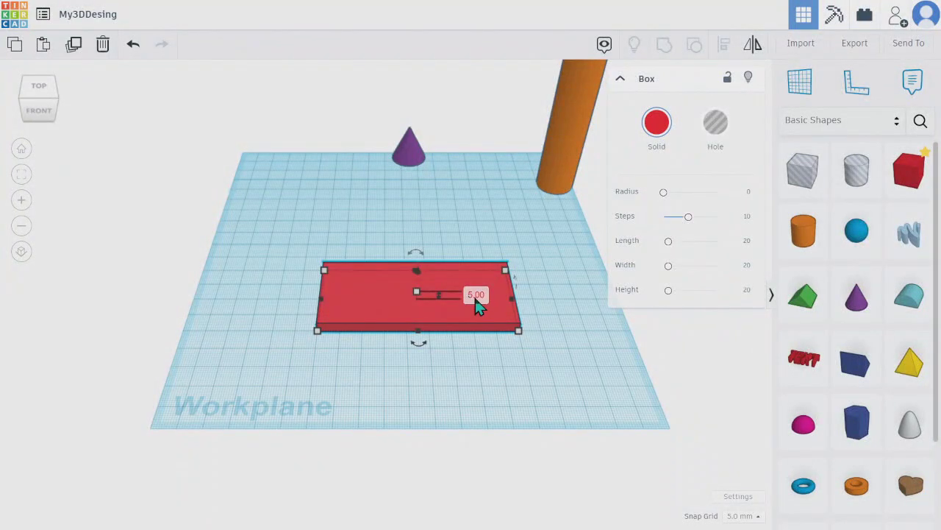
- Rotate the red plate freehand on the workplane, then tip it 90° about the front-to-back axis
{"action": "mouse_move", "coordinate": [420, 347]}
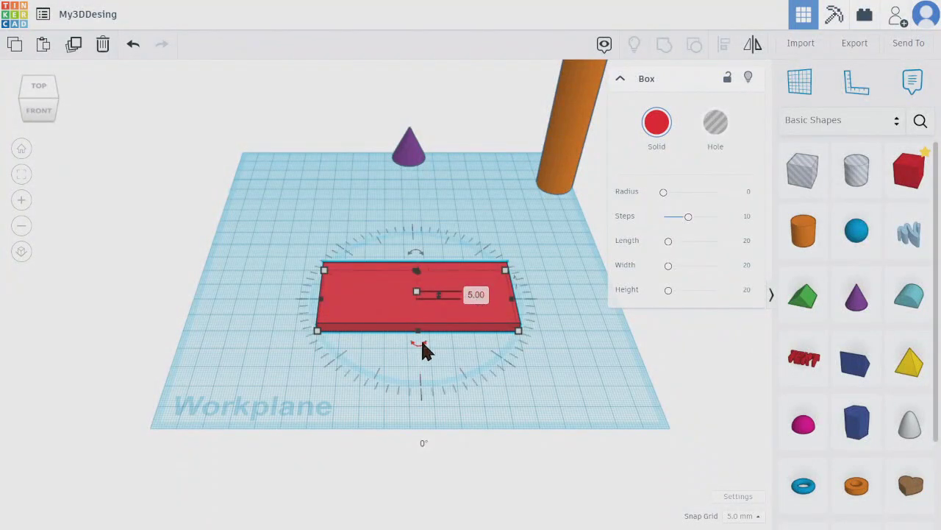
{"action": "left_click_drag", "start_coordinate": [422, 350], "coordinate": [484, 346]}
{"action": "mouse_move", "coordinate": [417, 229]}
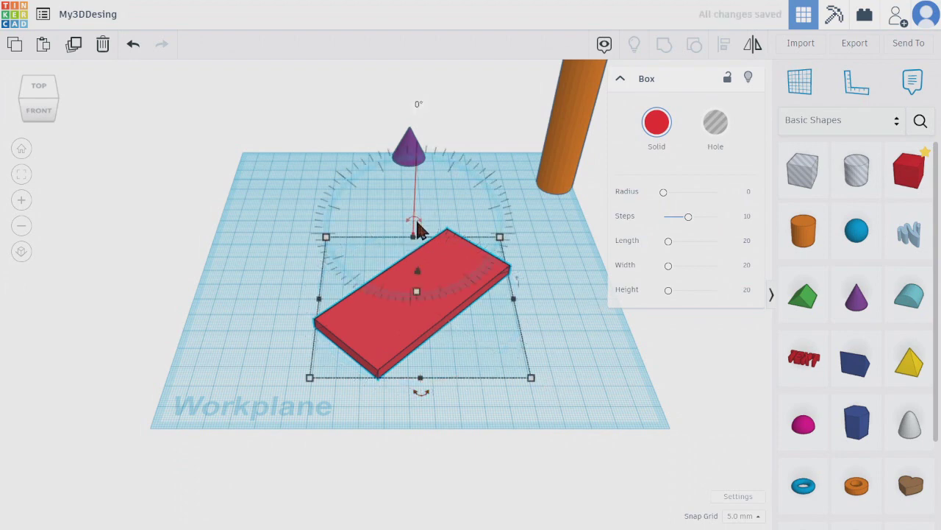
{"action": "left_click", "coordinate": [424, 103]}
{"action": "type", "text": "90"}
{"action": "key", "text": "Return"}
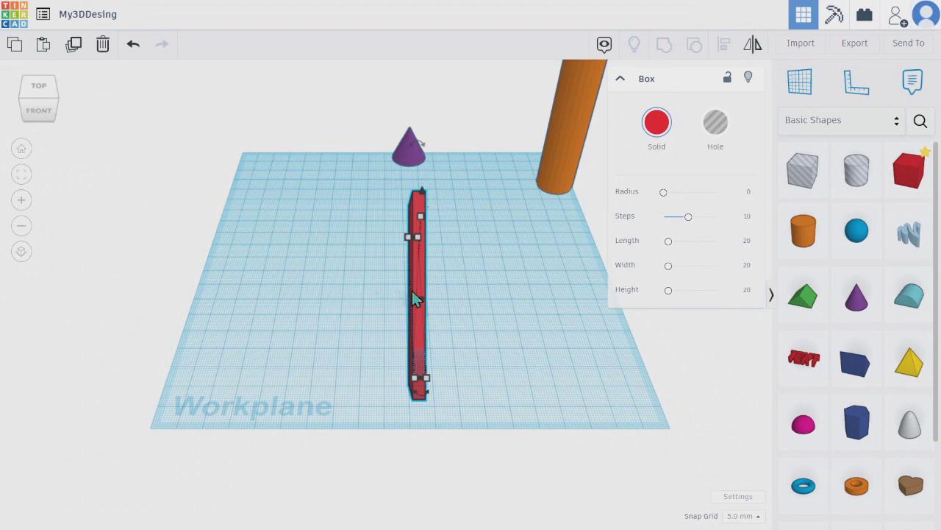
- Move the upright red plate about 57.5 mm to the left, then delete it
{"action": "scroll", "coordinate": [426, 298], "scroll_direction": "down", "scroll_amount": 2}
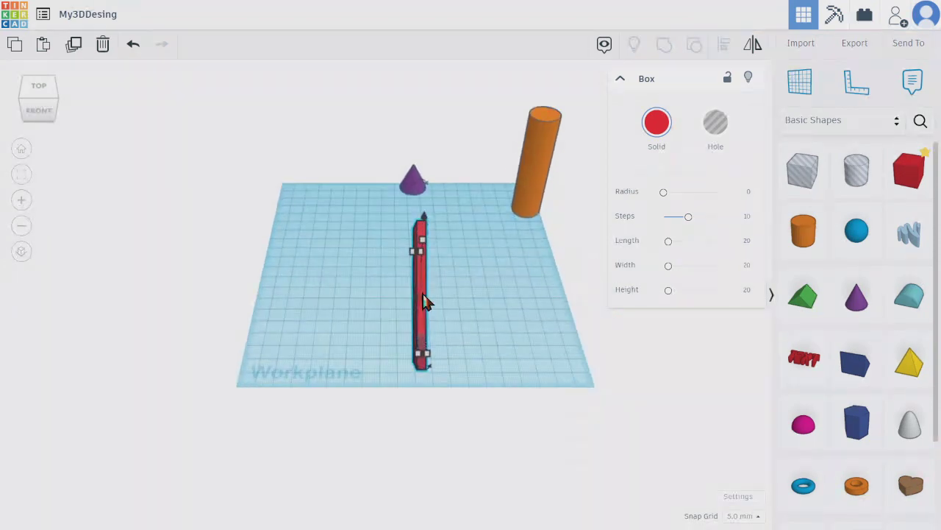
{"action": "scroll", "coordinate": [424, 297], "scroll_direction": "up", "scroll_amount": 5}
{"action": "scroll", "coordinate": [423, 293], "scroll_direction": "down", "scroll_amount": 3}
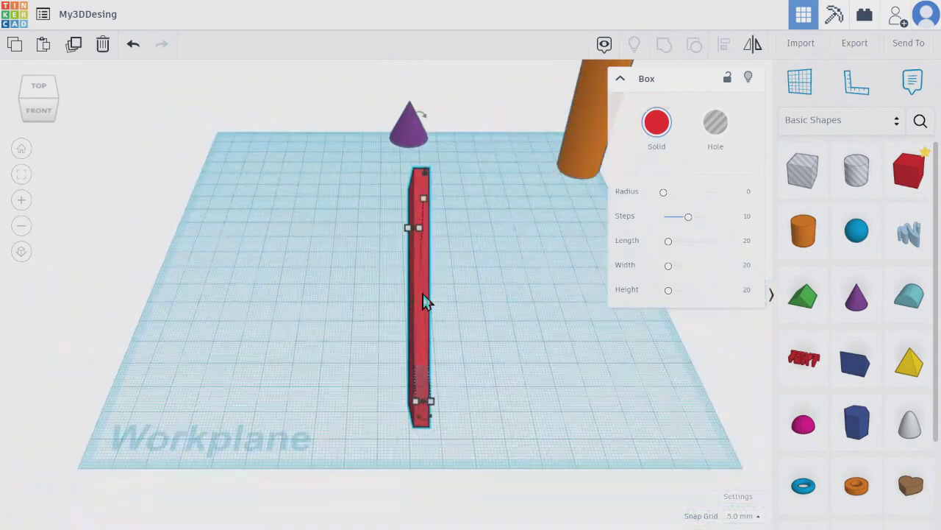
{"action": "left_click_drag", "start_coordinate": [418, 293], "coordinate": [315, 286]}
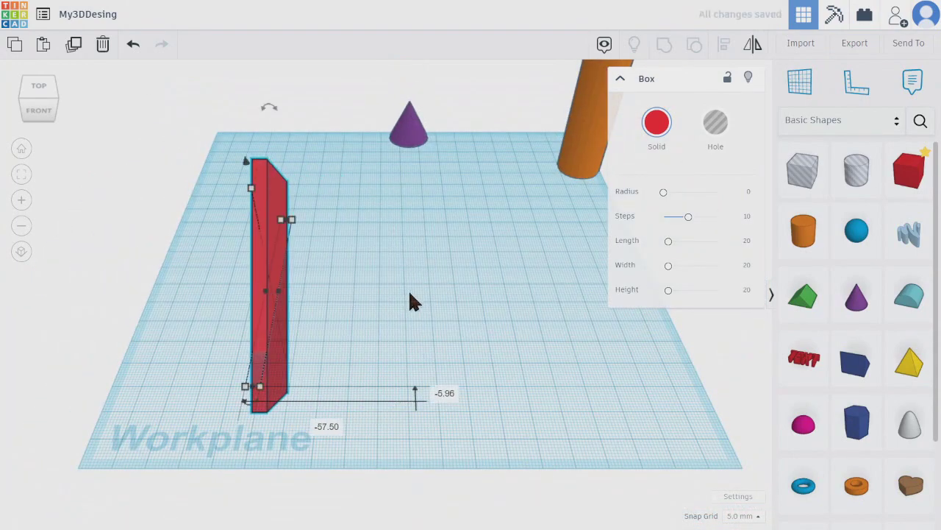
{"action": "key", "text": "Delete"}
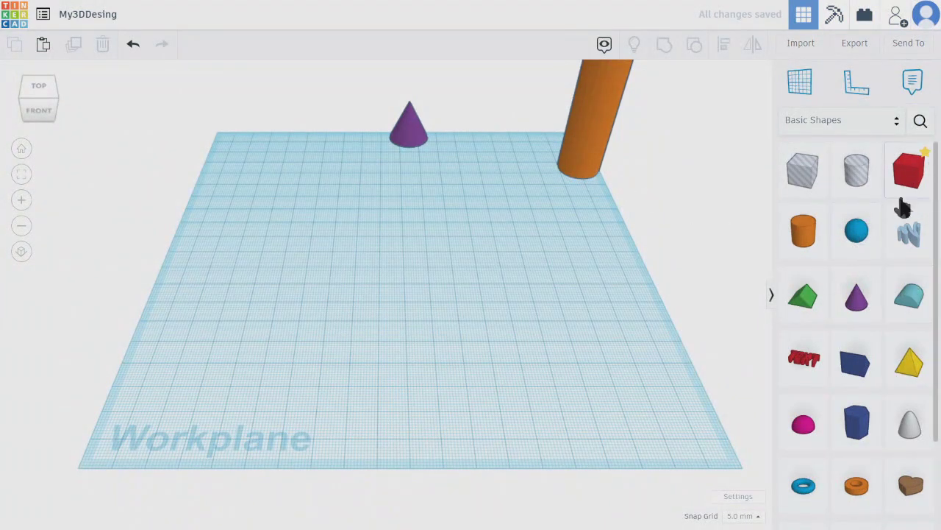
- Add a new red box with a 115 × 60 mm base and move the orange cylinder to about its middle
{"action": "left_click_drag", "start_coordinate": [910, 190], "coordinate": [575, 411]}
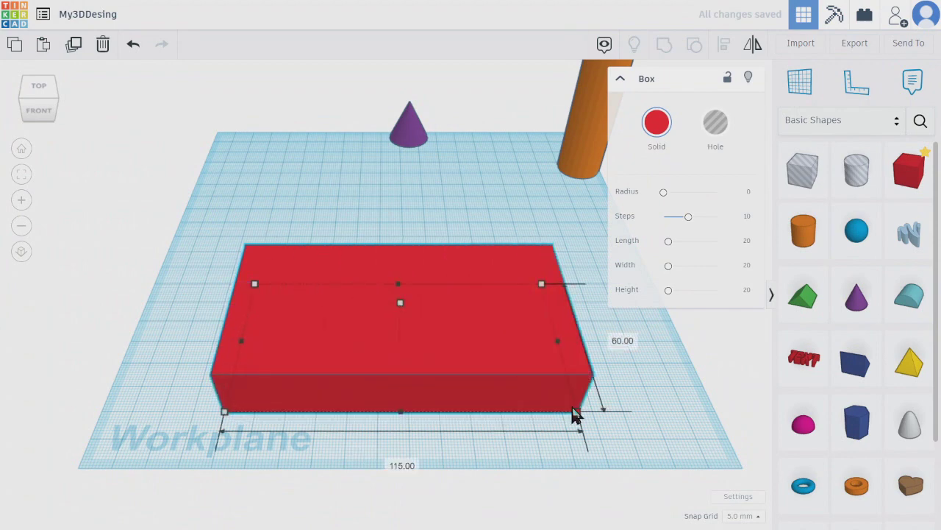
{"action": "left_click_drag", "start_coordinate": [582, 153], "coordinate": [396, 323]}
{"action": "scroll", "coordinate": [459, 334], "scroll_direction": "down", "scroll_amount": 5}
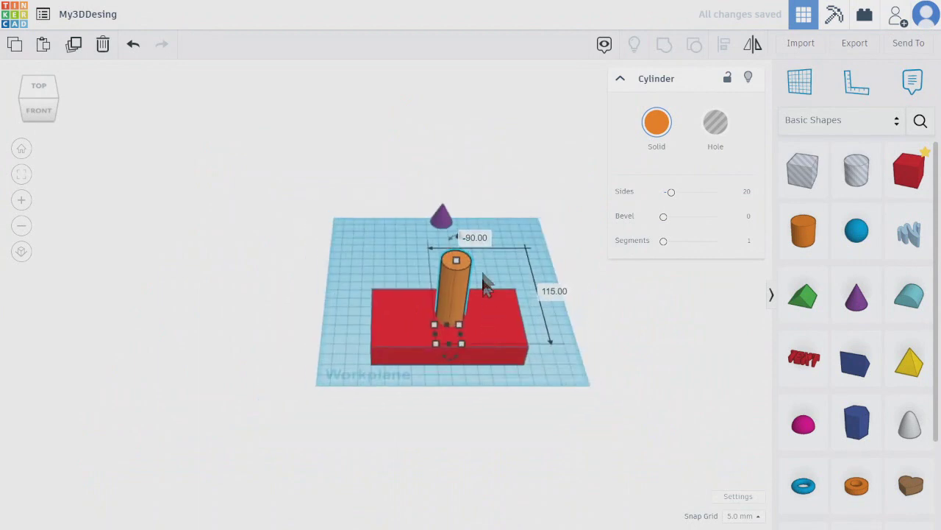
{"action": "left_click", "coordinate": [505, 231]}
- Lower the orange cylinder by 20 mm into the red box
{"action": "left_click", "coordinate": [457, 270]}
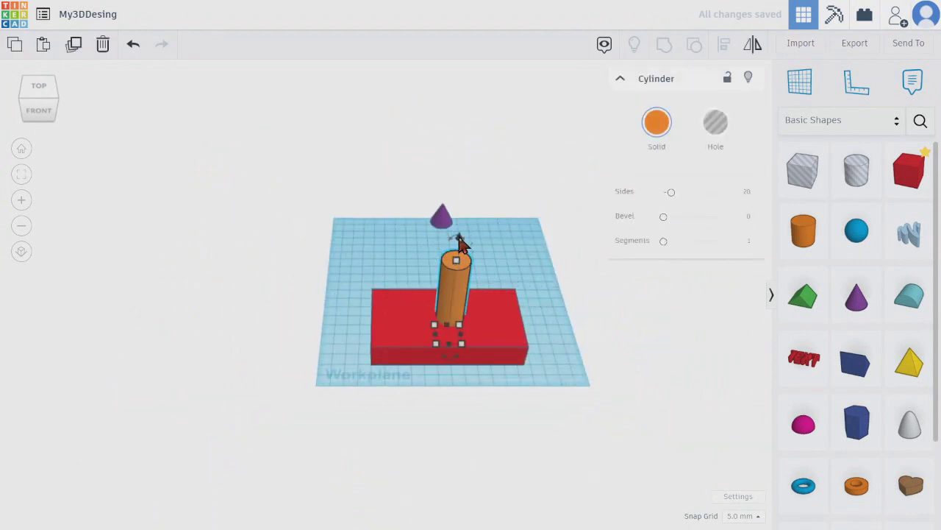
{"action": "left_click_drag", "start_coordinate": [459, 240], "coordinate": [457, 266]}
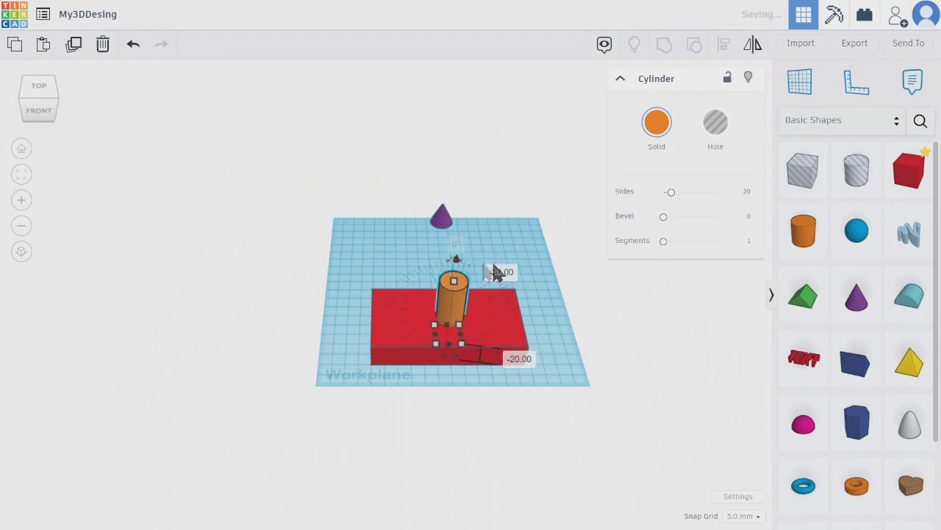
{"action": "left_click", "coordinate": [544, 239]}
- Switch to the top view and select the red box and orange cylinder together with a selection window
{"action": "right_click_drag", "start_coordinate": [506, 292], "coordinate": [449, 339]}
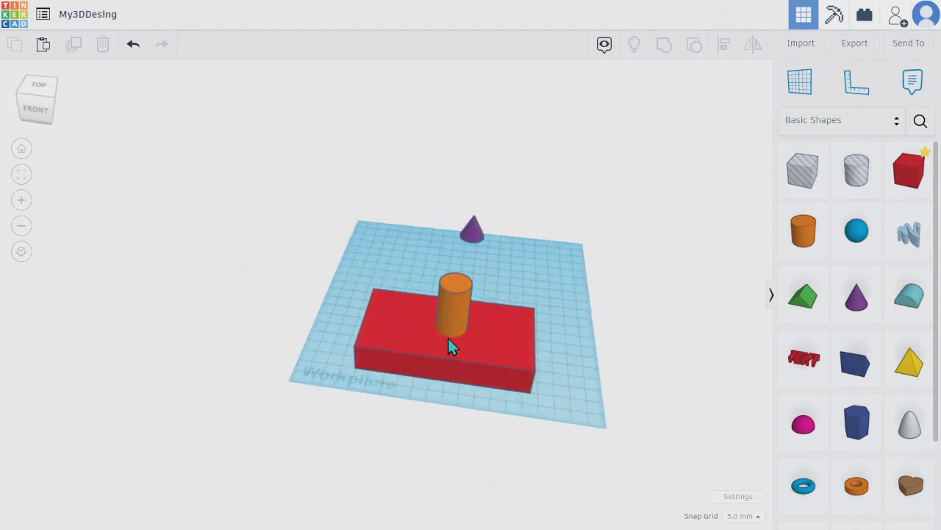
{"action": "scroll", "coordinate": [451, 346], "scroll_direction": "up", "scroll_amount": 3}
{"action": "scroll", "coordinate": [451, 345], "scroll_direction": "down", "scroll_amount": 2}
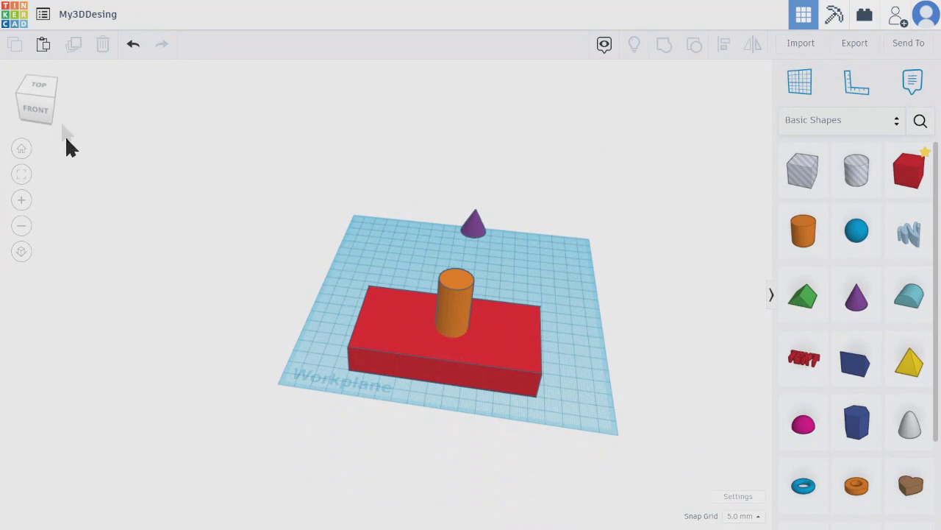
{"action": "left_click", "coordinate": [41, 87]}
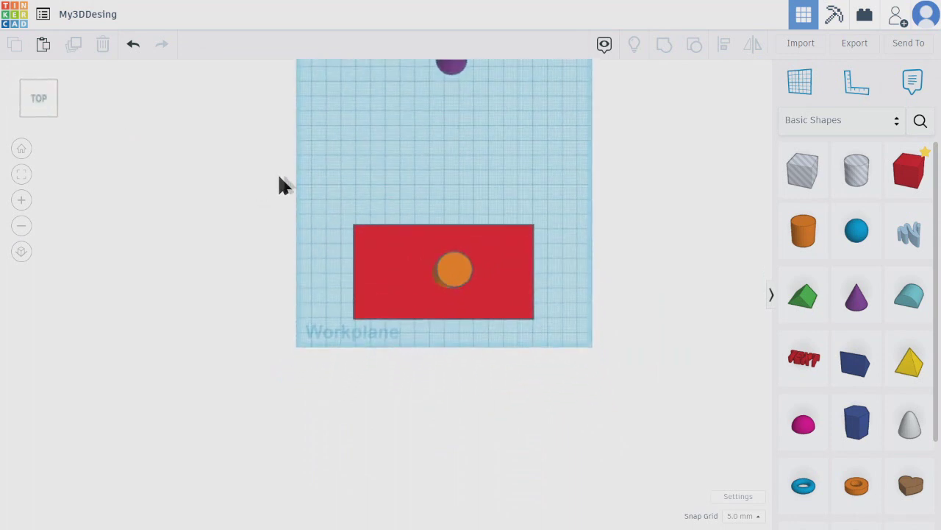
{"action": "left_click_drag", "start_coordinate": [299, 173], "coordinate": [608, 344]}
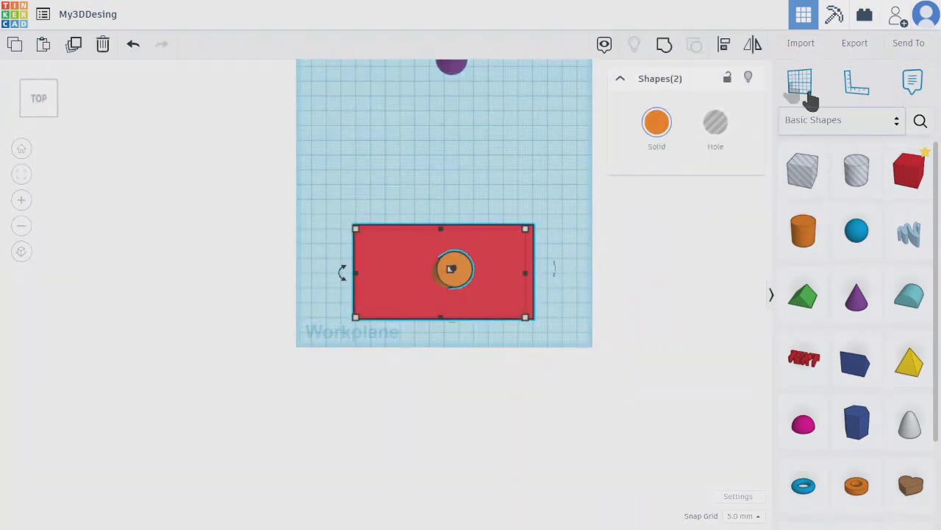
{"action": "left_click", "coordinate": [696, 45]}
- Bring the purple cone closer to the red box and enlarge its base
{"action": "left_click", "coordinate": [452, 111]}
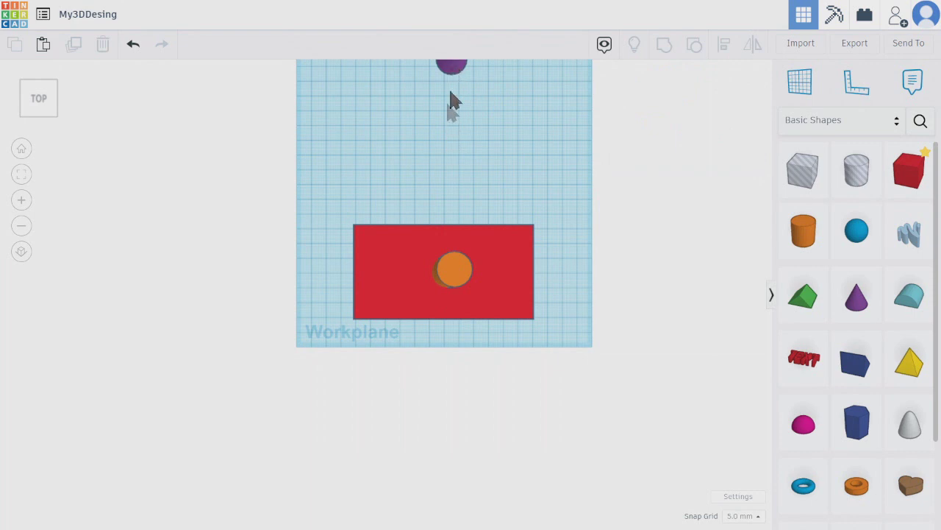
{"action": "left_click_drag", "start_coordinate": [456, 71], "coordinate": [481, 177]}
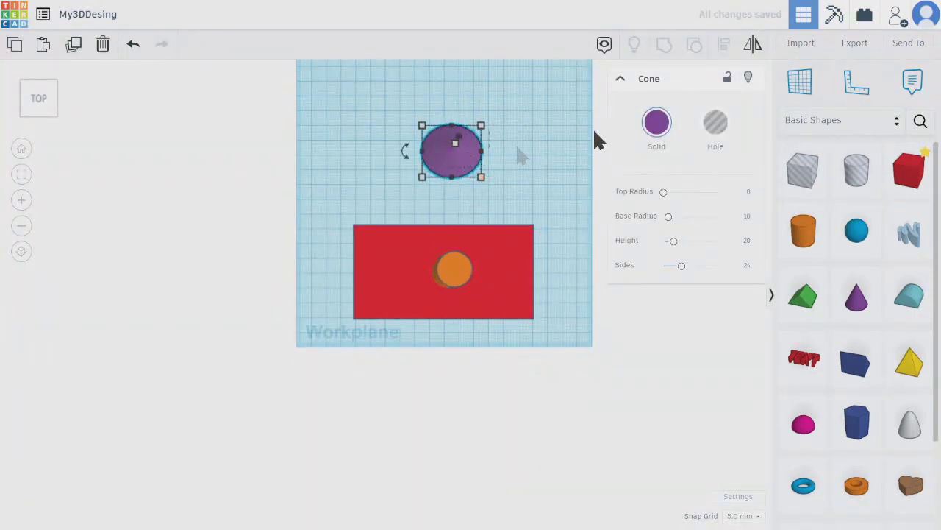
{"action": "left_click", "coordinate": [475, 188]}
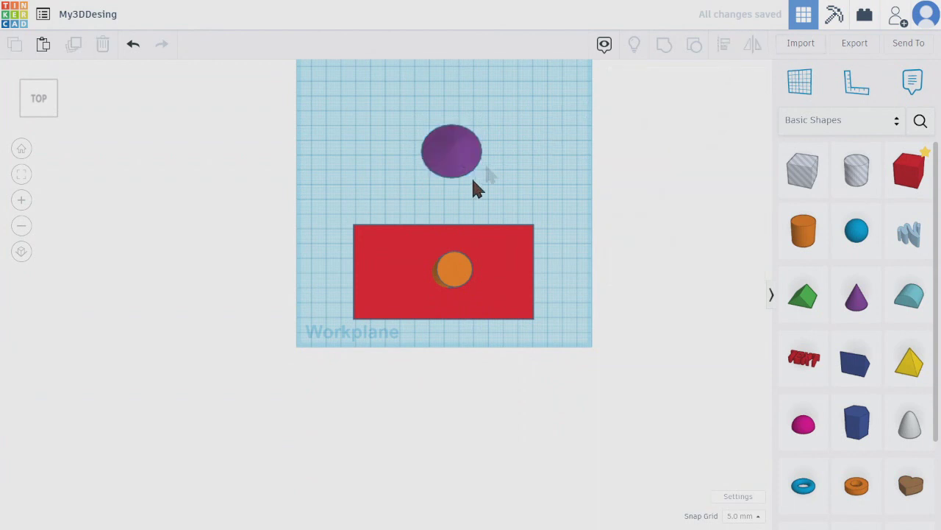
- Select the red box and orange cylinder and align their centres in both horizontal directions
{"action": "left_click_drag", "start_coordinate": [308, 204], "coordinate": [594, 335]}
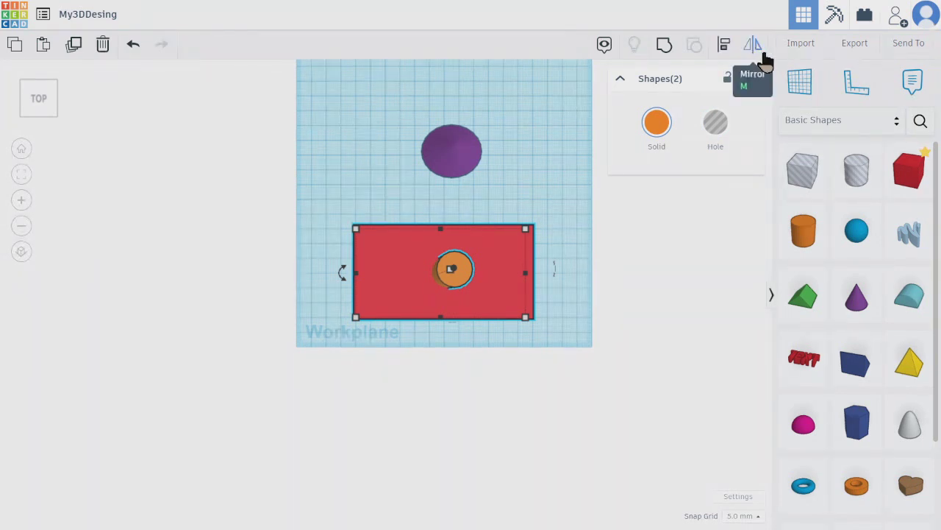
{"action": "left_click", "coordinate": [725, 50]}
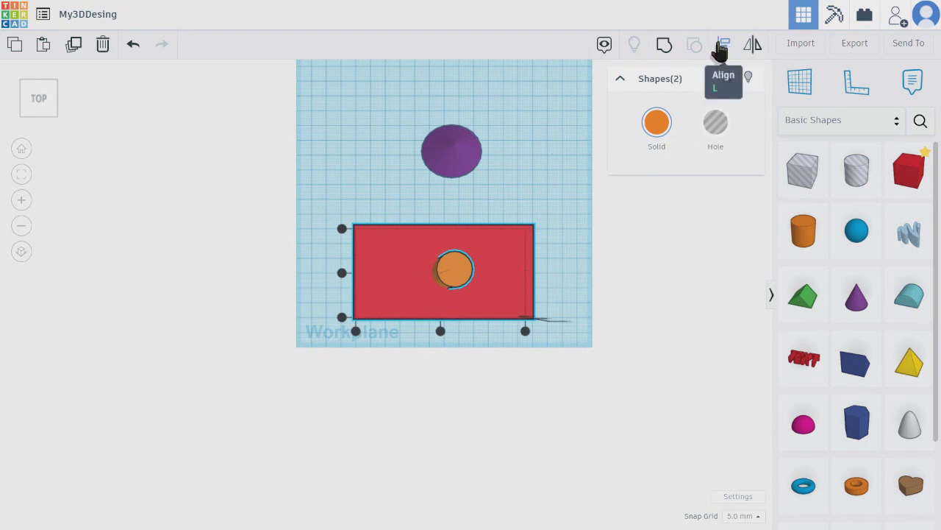
{"action": "left_click", "coordinate": [440, 333]}
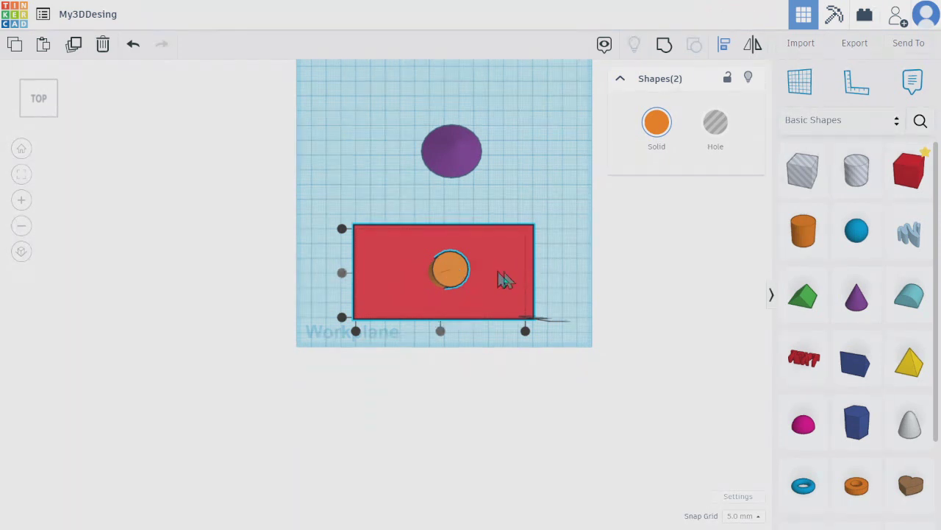
{"action": "left_click", "coordinate": [336, 270]}
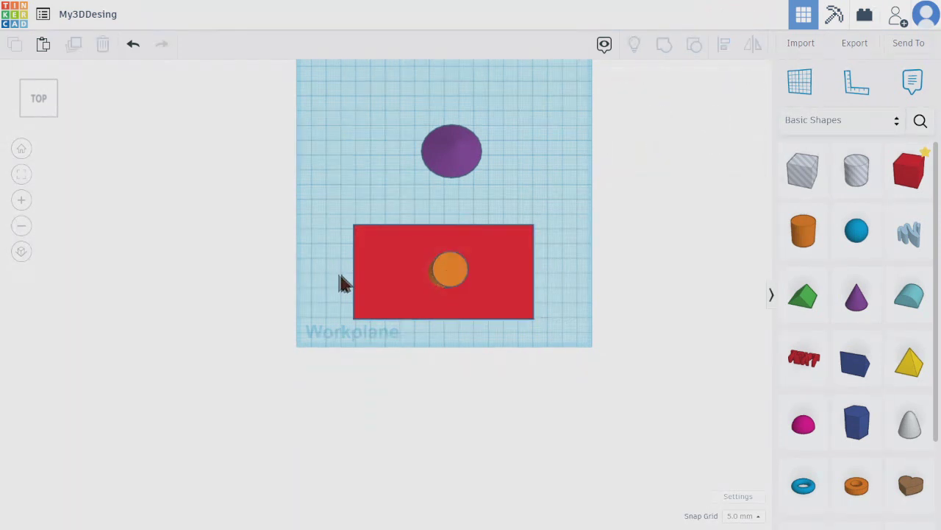
- Select the red box and orange cylinder together one by one, then with a selection window, clearing the selection each time
{"action": "left_click", "coordinate": [505, 282]}
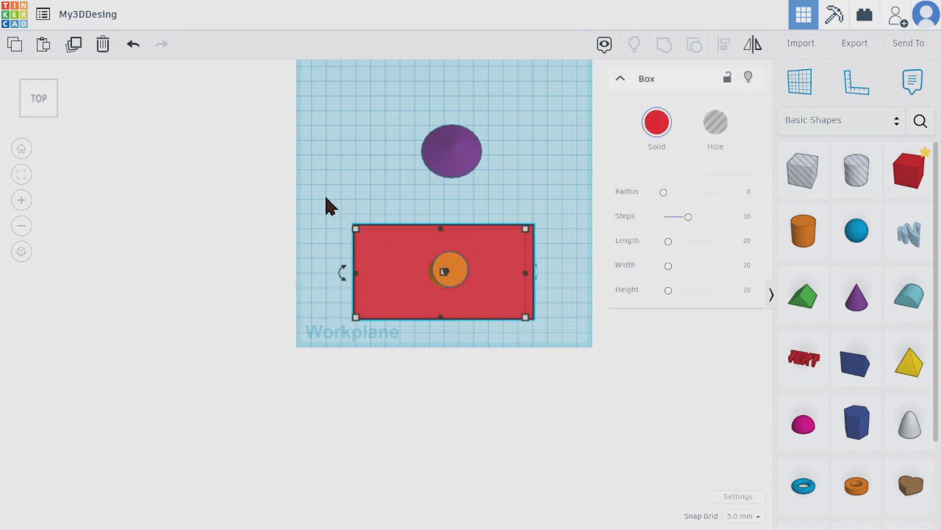
{"action": "left_click", "coordinate": [450, 273], "text": "shift"}
{"action": "left_click", "coordinate": [544, 243]}
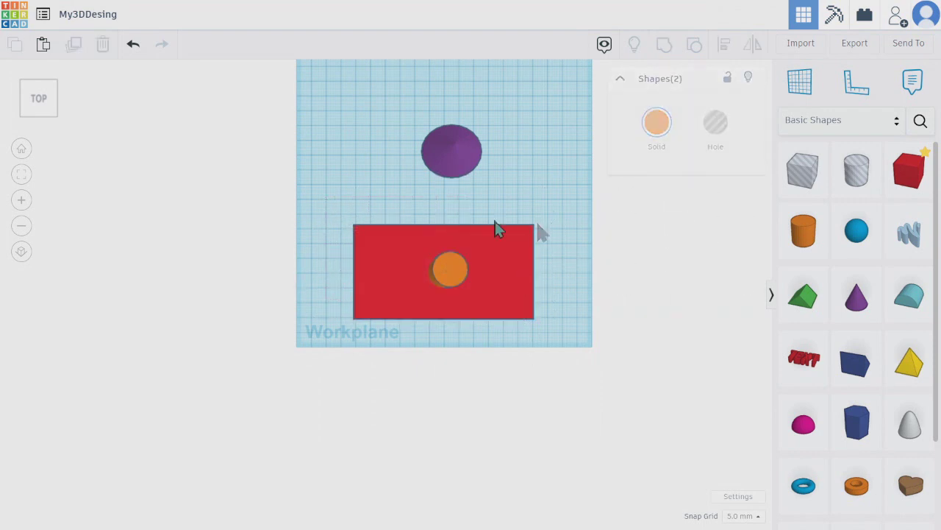
{"action": "left_click_drag", "start_coordinate": [360, 241], "coordinate": [361, 242]}
{"action": "left_click_drag", "start_coordinate": [314, 200], "coordinate": [602, 336]}
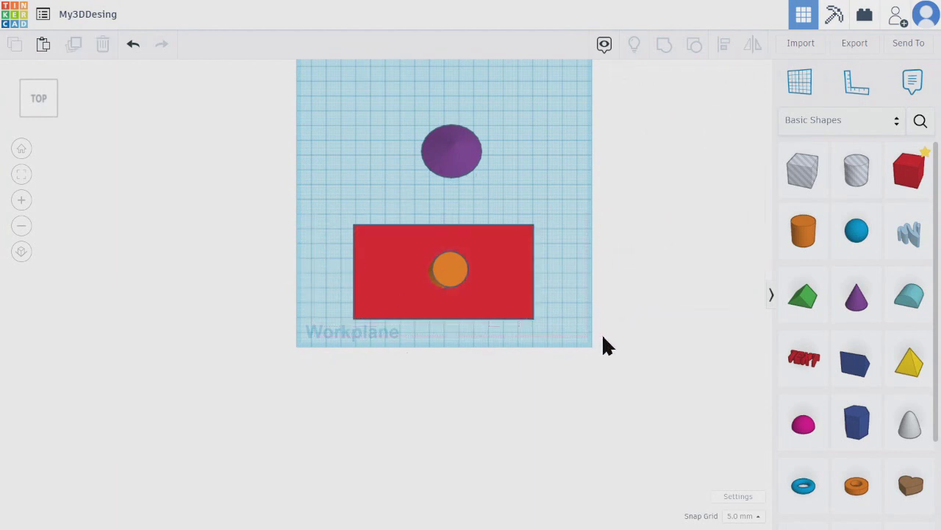
{"action": "left_click", "coordinate": [413, 236]}
- Move the purple cone to just behind the red box, then window-select all three shapes and clear the selection
{"action": "left_click_drag", "start_coordinate": [447, 156], "coordinate": [454, 206]}
{"action": "left_click", "coordinate": [558, 199]}
{"action": "left_click_drag", "start_coordinate": [312, 138], "coordinate": [597, 372]}
{"action": "left_click", "coordinate": [572, 195]}
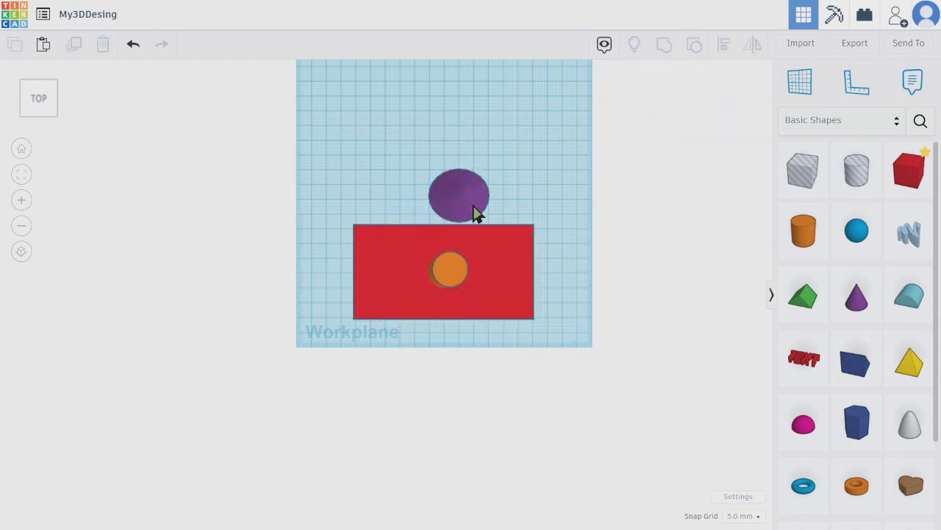
- Select the red box and orange cylinder together and group them into one shape
{"action": "left_click", "coordinate": [404, 237]}
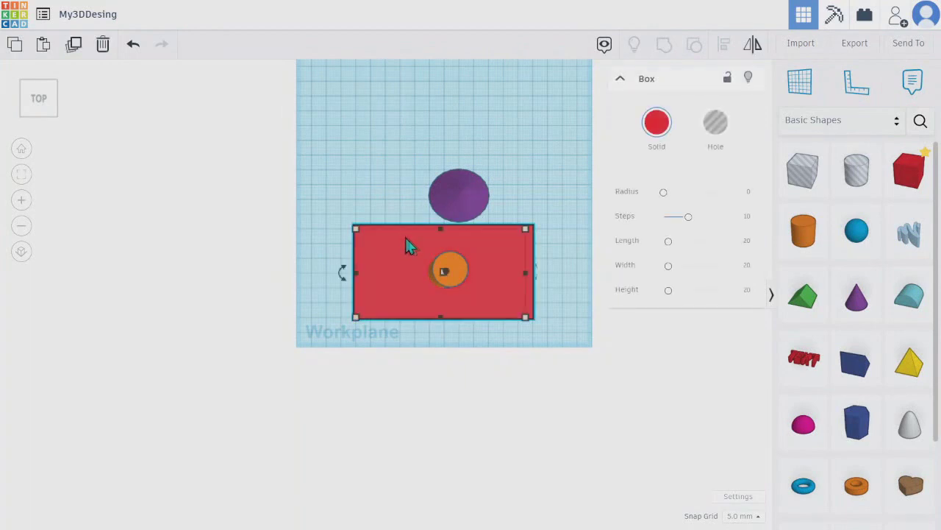
{"action": "left_click", "coordinate": [461, 271], "text": "shift"}
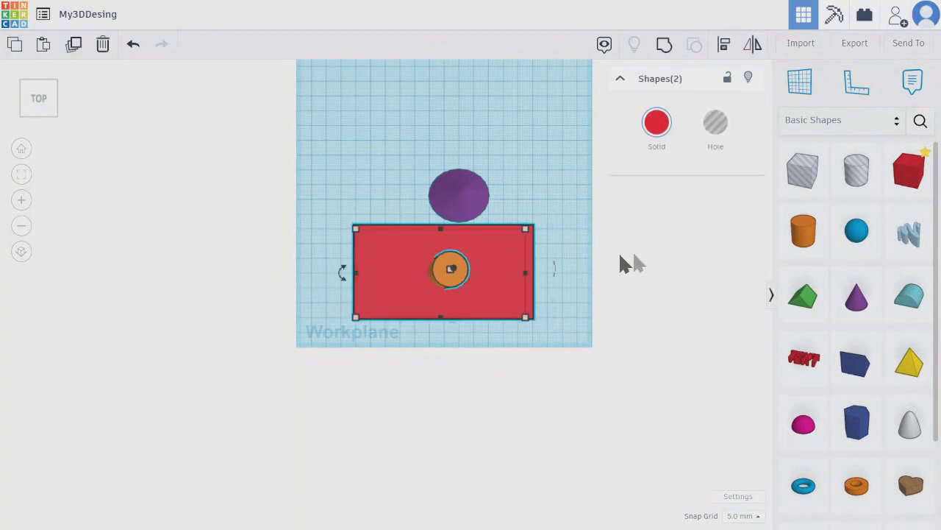
{"action": "left_click", "coordinate": [552, 155]}
{"action": "left_click", "coordinate": [501, 265]}
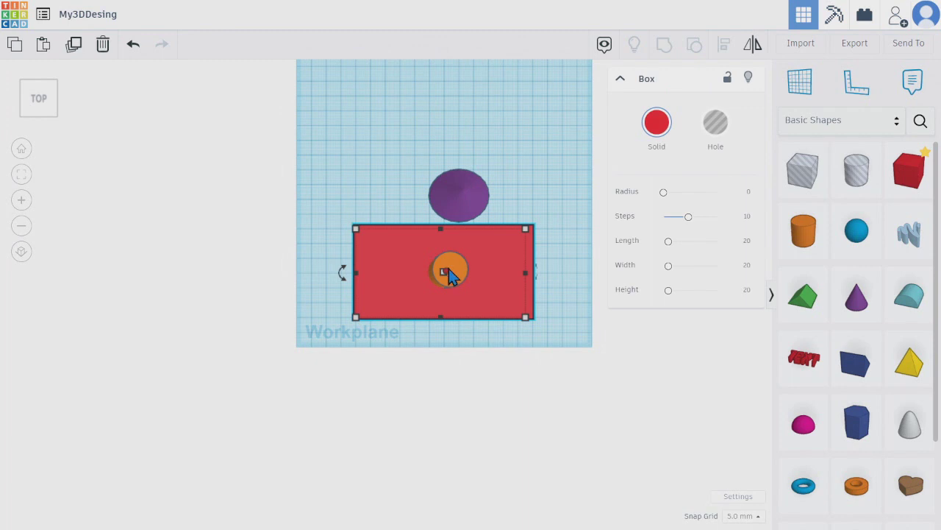
{"action": "left_click", "coordinate": [450, 270], "text": "shift"}
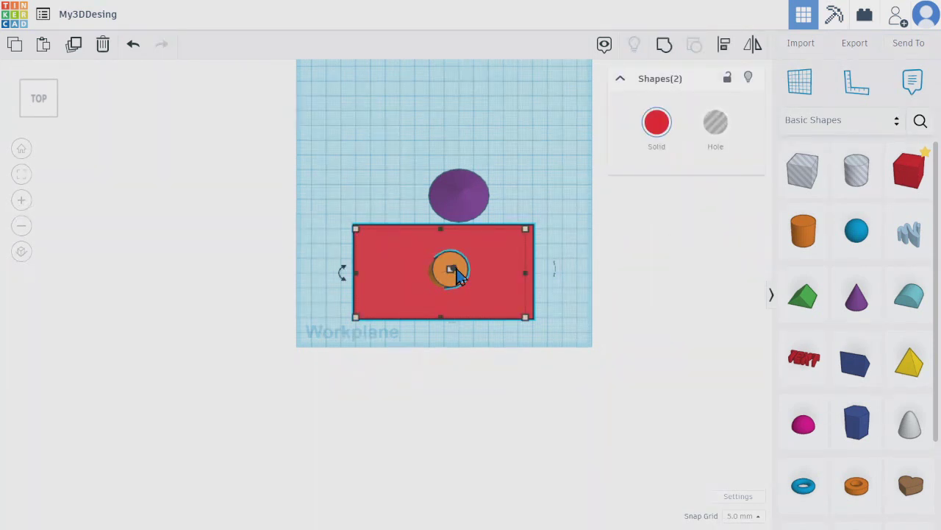
{"action": "left_click", "coordinate": [668, 53]}
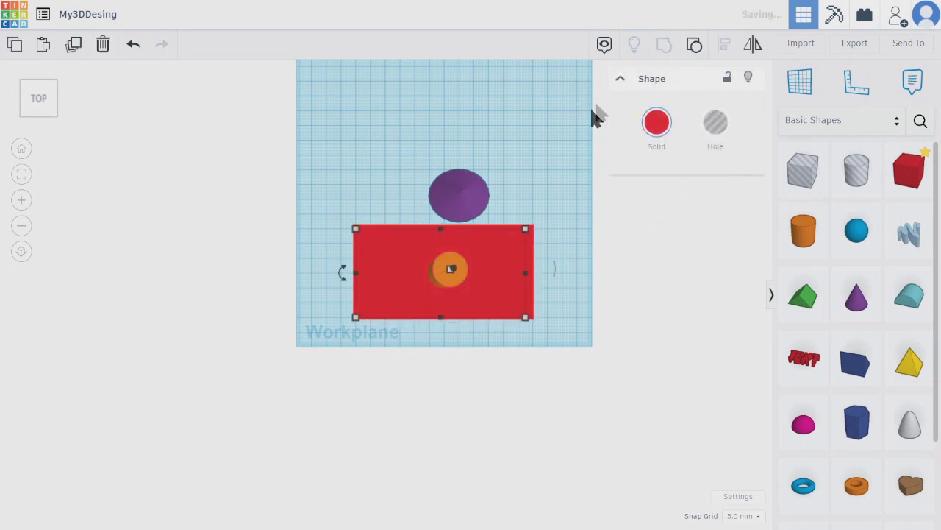
{"action": "right_click_drag", "start_coordinate": [529, 282], "coordinate": [526, 135]}
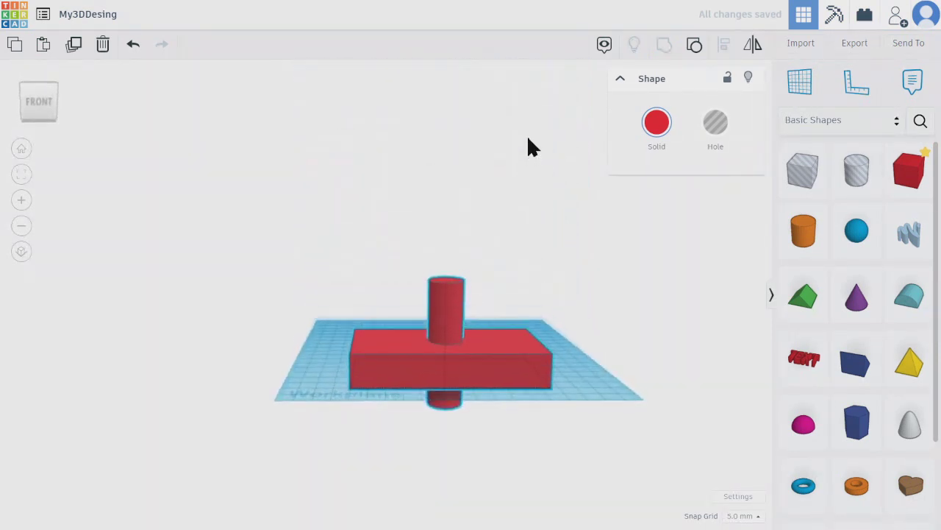
{"action": "left_click", "coordinate": [639, 338]}
- Move the grouped red shape towards the front of the workplane, away from the purple cone, and mirror it front-to-back
{"action": "right_click_drag", "start_coordinate": [477, 305], "coordinate": [452, 453]}
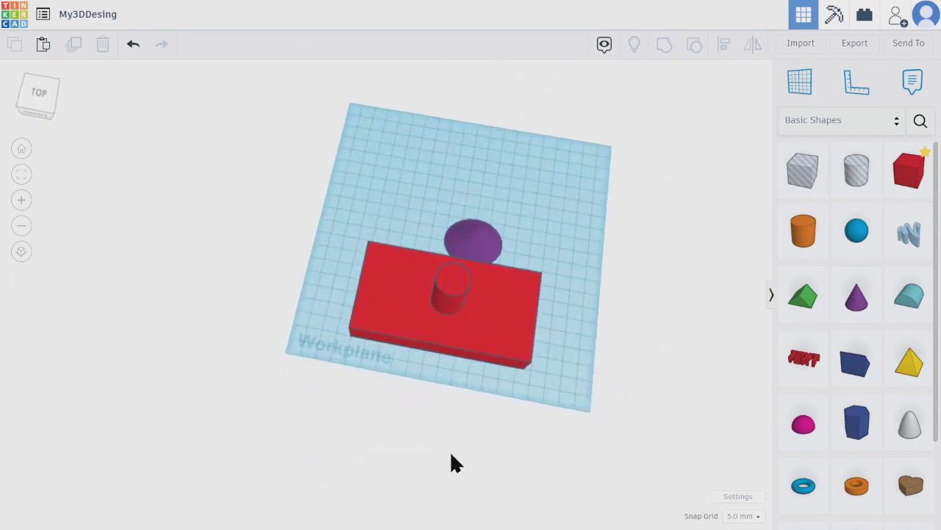
{"action": "left_click_drag", "start_coordinate": [500, 344], "coordinate": [531, 337]}
{"action": "left_click", "coordinate": [541, 254]}
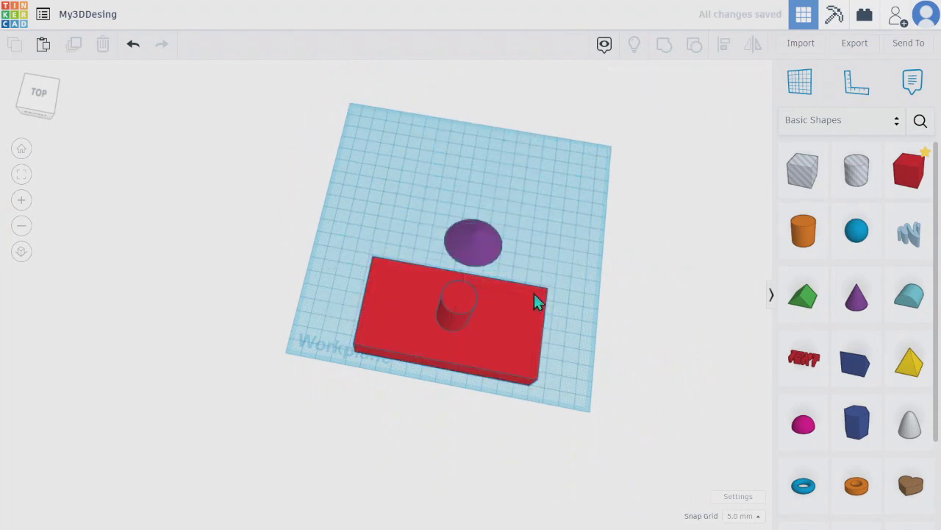
{"action": "left_click", "coordinate": [497, 292]}
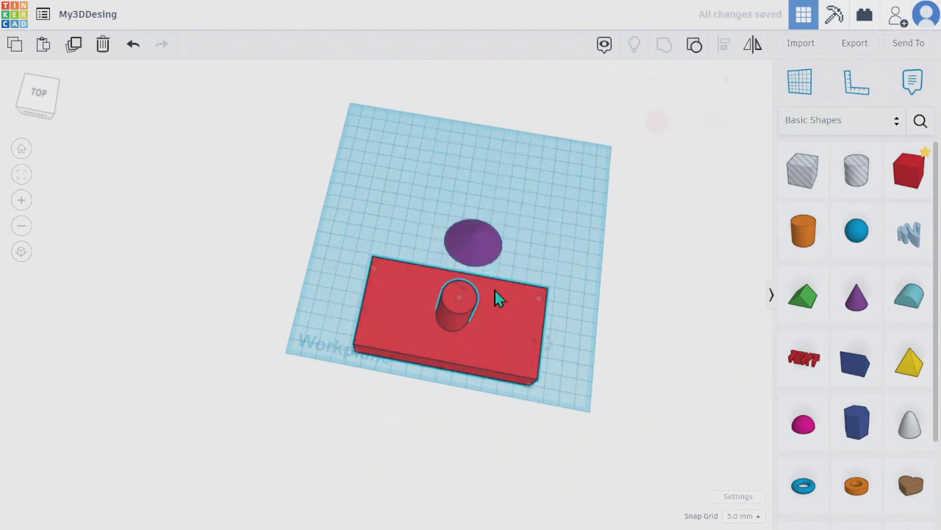
{"action": "left_click", "coordinate": [755, 48]}
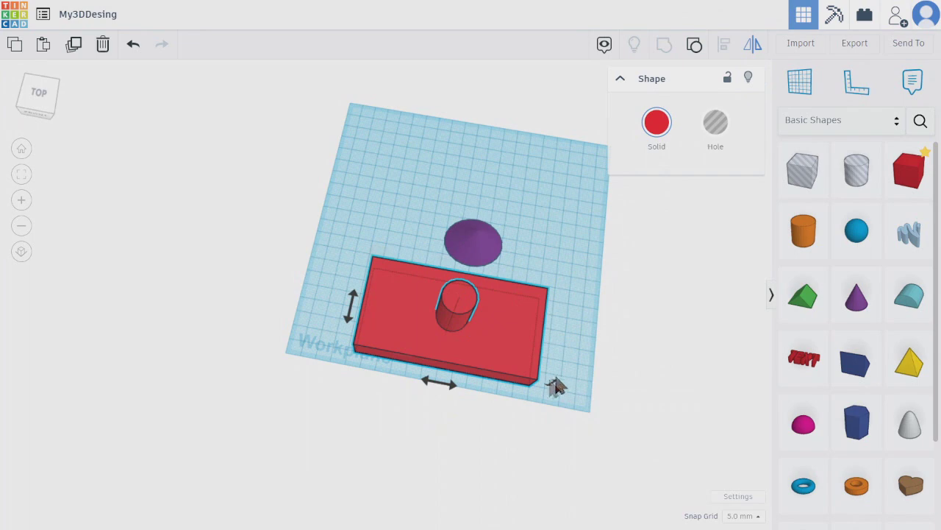
{"action": "left_click", "coordinate": [351, 303]}
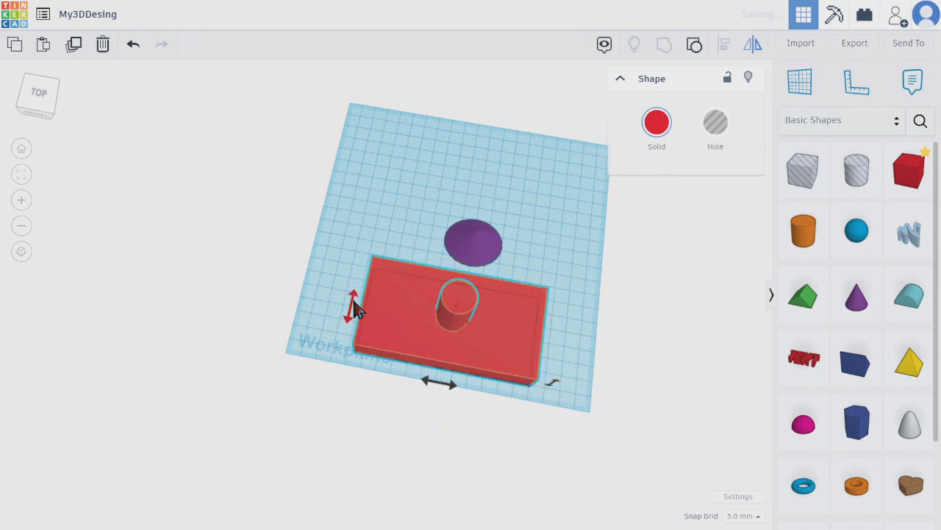
{"action": "left_click", "coordinate": [448, 394]}
{"action": "left_click", "coordinate": [558, 291]}
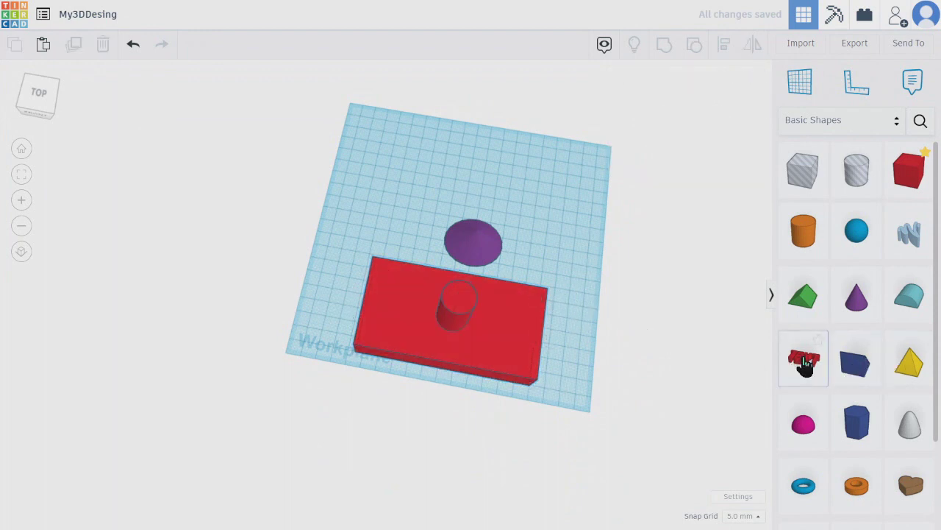
- Add a scribble shape to the workplane, drawn freehand with two loops and a short stem
{"action": "mouse_move", "coordinate": [907, 230]}
{"action": "left_mouse_down"}
{"action": "mouse_move", "coordinate": [520, 233]}
{"action": "mouse_move", "coordinate": [448, 178]}
{"action": "mouse_move", "coordinate": [424, 179]}
{"action": "mouse_move", "coordinate": [556, 248]}
{"action": "mouse_move", "coordinate": [552, 270]}
{"action": "mouse_move", "coordinate": [468, 252]}
{"action": "mouse_move", "coordinate": [375, 314]}
{"action": "mouse_move", "coordinate": [474, 277]}
{"action": "left_mouse_up"}
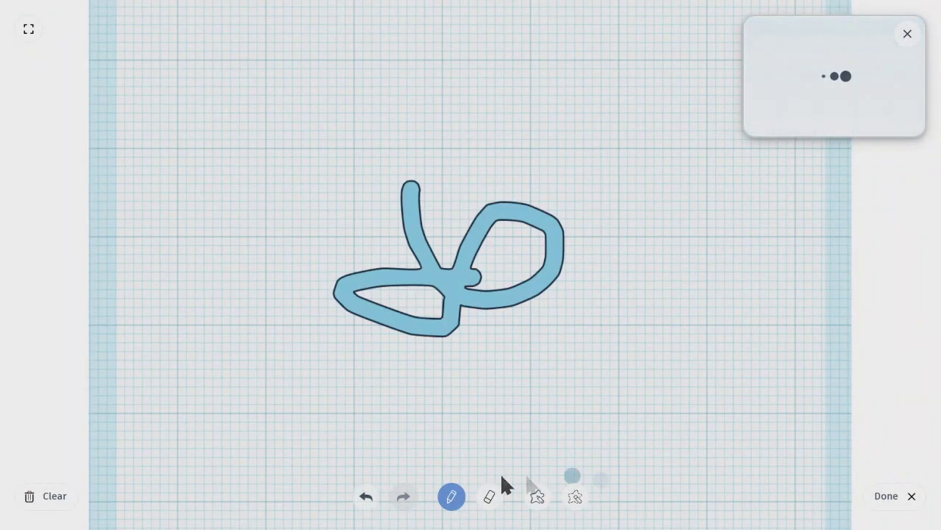
{"action": "left_click", "coordinate": [883, 500]}
{"action": "scroll", "coordinate": [568, 318], "scroll_direction": "down", "scroll_amount": 5}
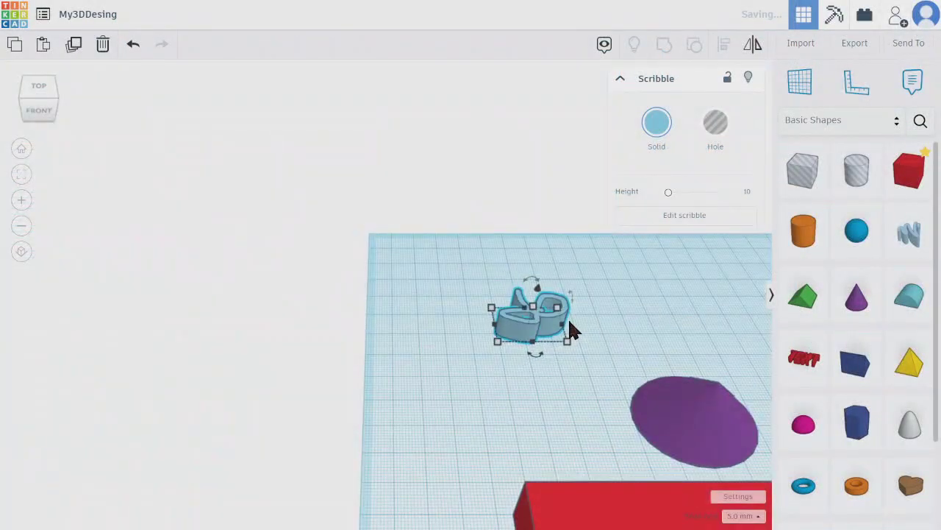
{"action": "scroll", "coordinate": [568, 318], "scroll_direction": "up", "scroll_amount": 2}
- Mirror the scribble shape along all three axes and clear the selection
{"action": "left_click", "coordinate": [752, 49]}
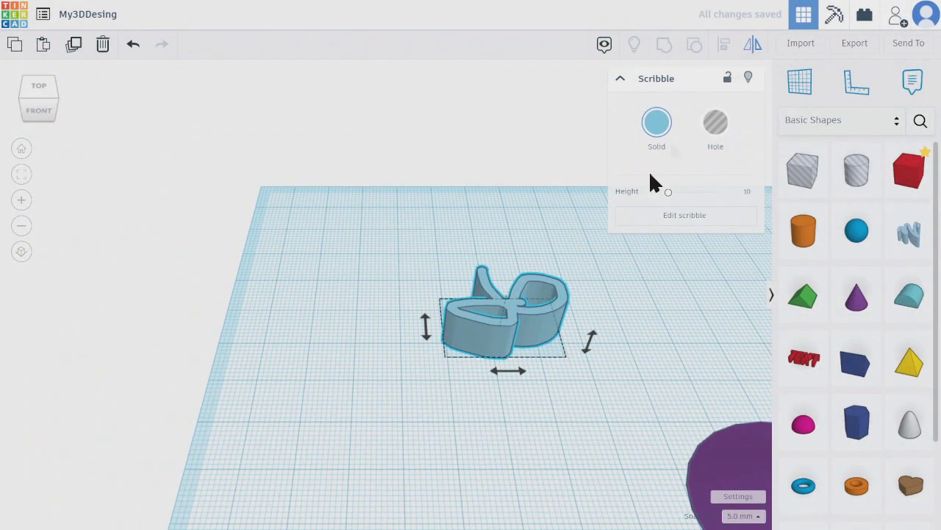
{"action": "left_click", "coordinate": [590, 335]}
{"action": "left_click", "coordinate": [507, 371]}
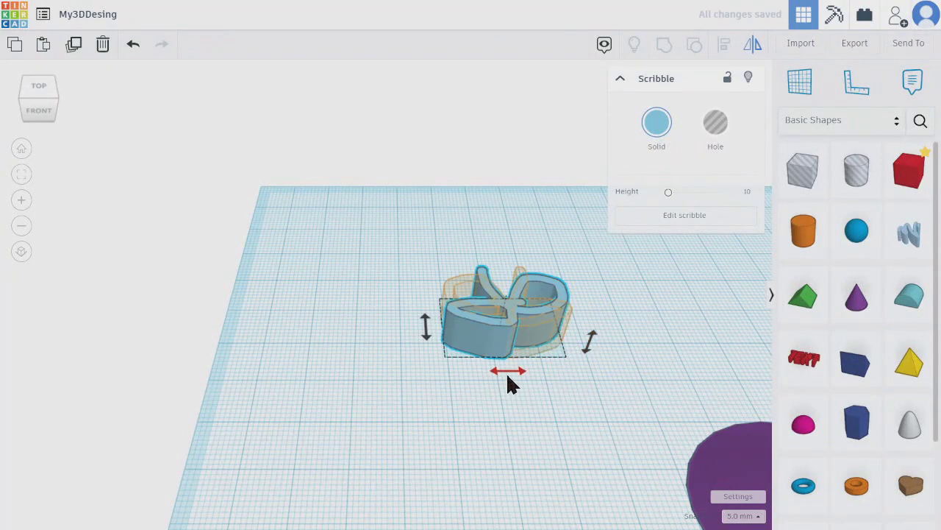
{"action": "left_click", "coordinate": [423, 329]}
{"action": "left_click", "coordinate": [641, 305]}
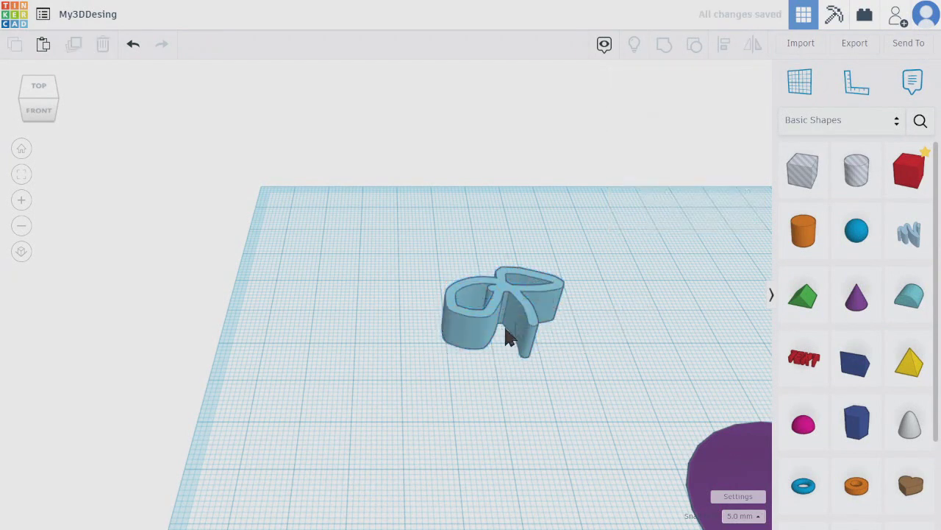
- Open the scribble's drawing for editing, close its 3D preview and return to the workplane
{"action": "double_click", "coordinate": [507, 330]}
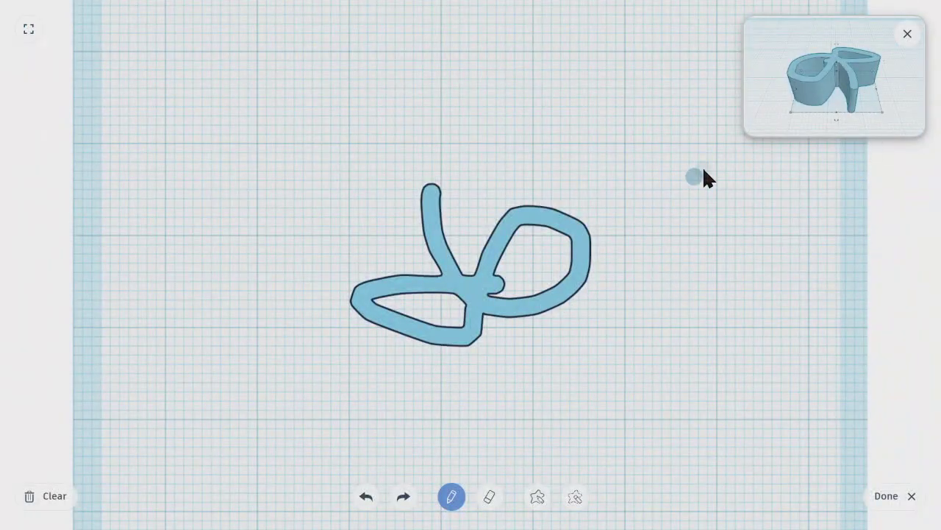
{"action": "left_click", "coordinate": [909, 42]}
{"action": "left_click", "coordinate": [895, 503]}
{"action": "scroll", "coordinate": [500, 305], "scroll_direction": "down", "scroll_amount": 5}
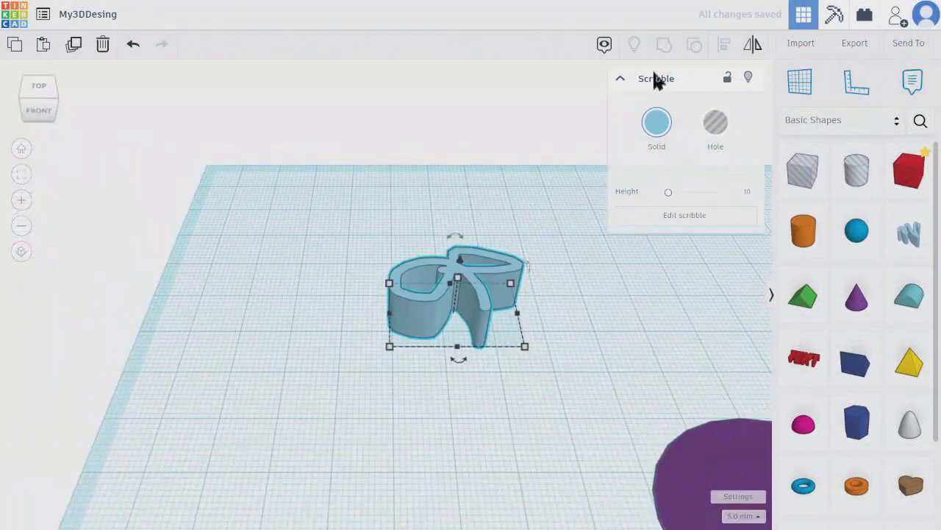
- Delete the scribble shape from the workplane
{"action": "left_click", "coordinate": [519, 342]}
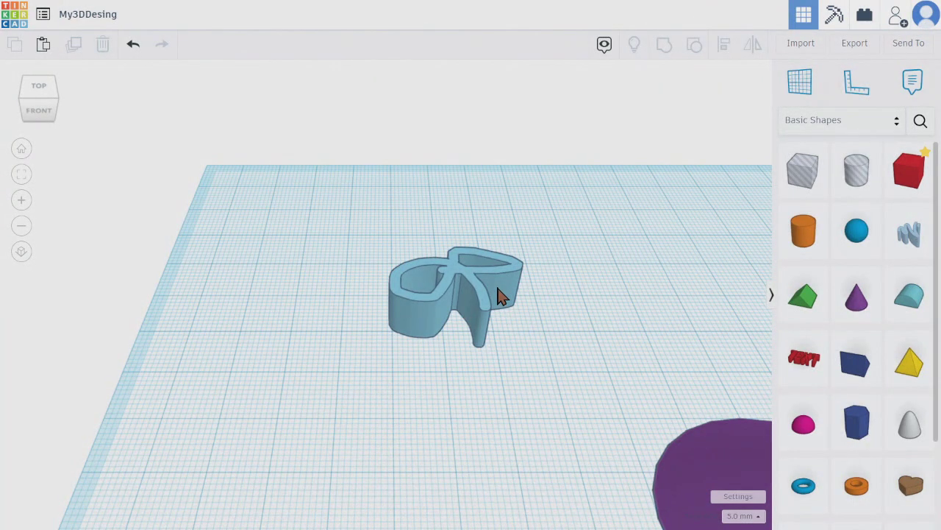
{"action": "left_click", "coordinate": [457, 286]}
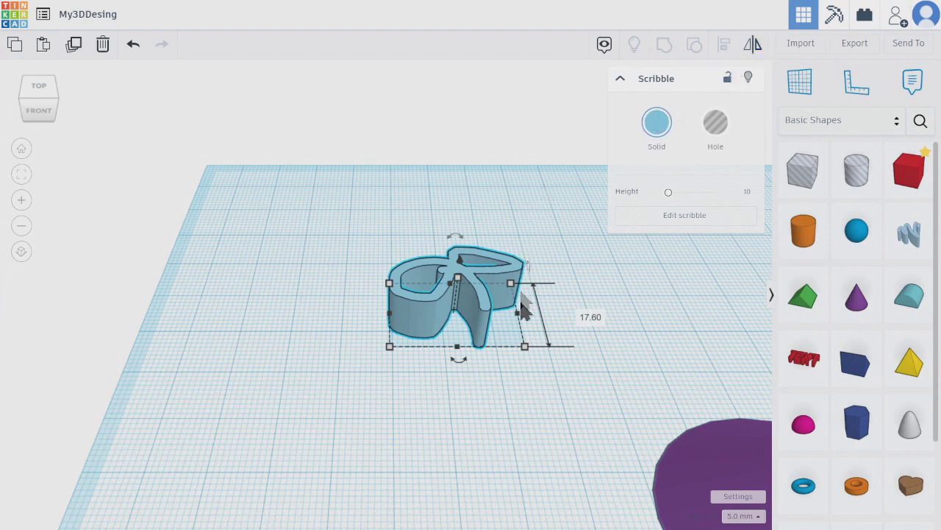
{"action": "key", "text": "Delete"}
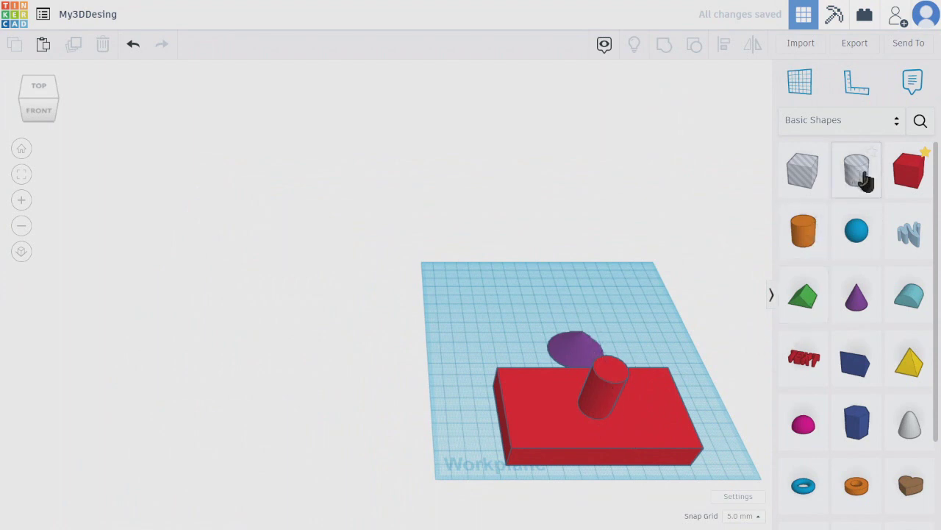
- Place a new orange cylinder near the workplane's back-left corner and fit the view to it
{"action": "left_click_drag", "start_coordinate": [792, 243], "coordinate": [474, 336]}
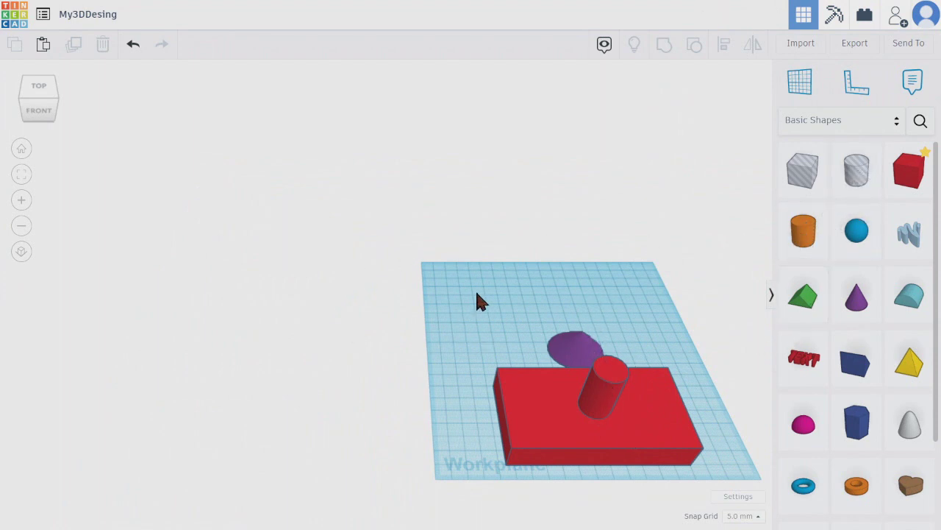
{"action": "left_click_drag", "start_coordinate": [815, 237], "coordinate": [470, 307]}
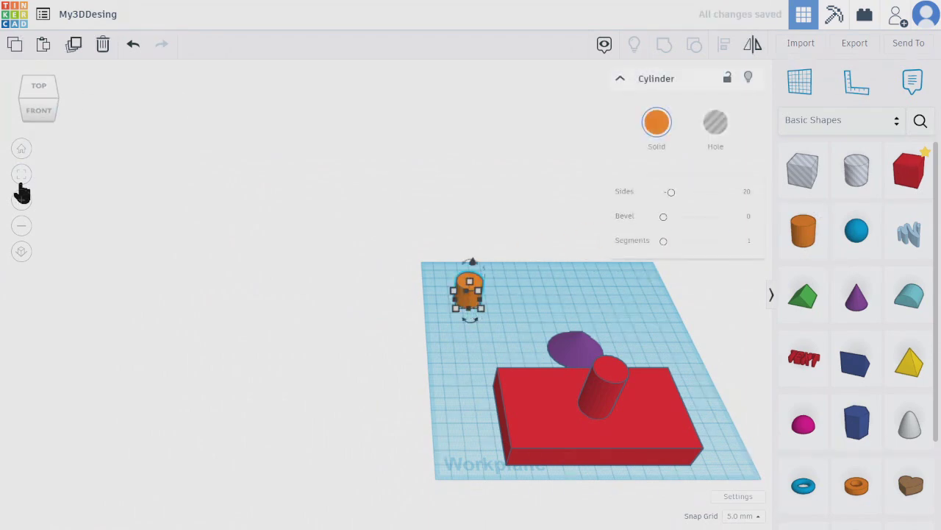
{"action": "left_click", "coordinate": [22, 182]}
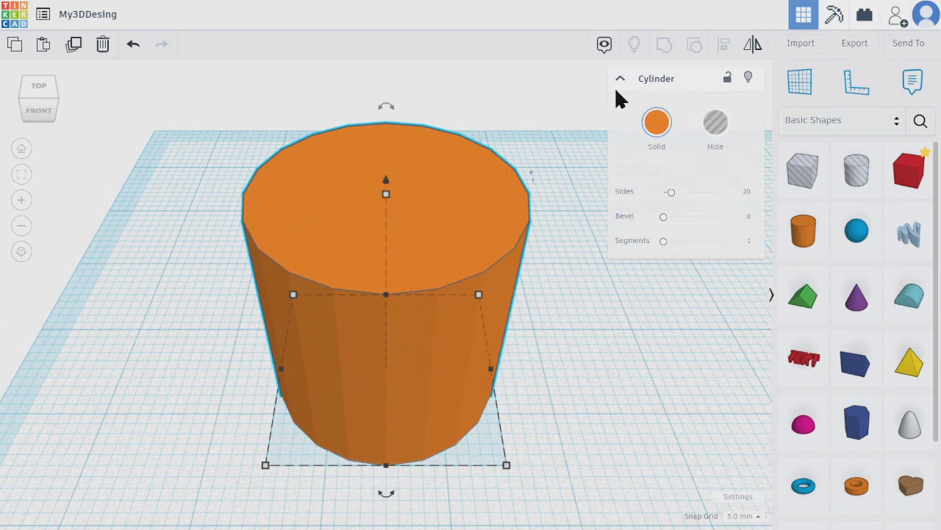
- Try the new cylinder's editing lock, then reselect the cylinder and reduce its height
{"action": "left_click", "coordinate": [729, 78]}
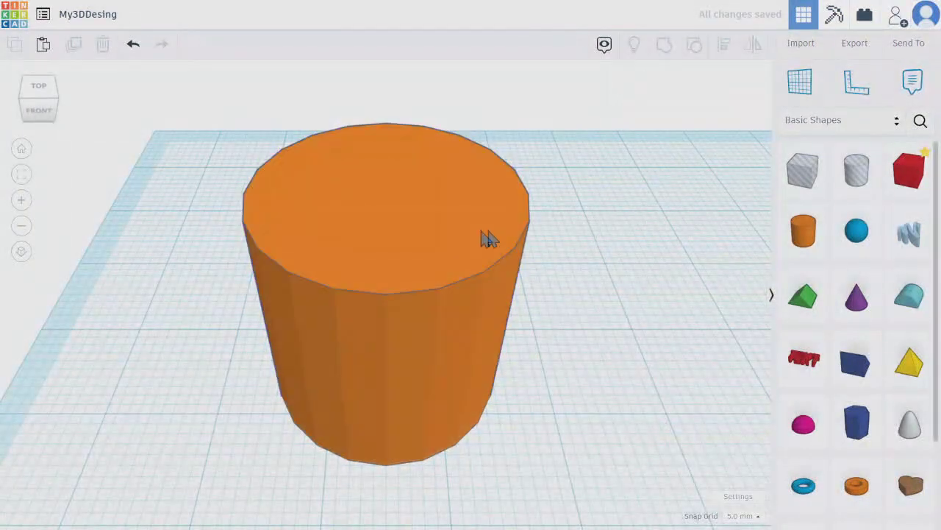
{"action": "left_click", "coordinate": [487, 238]}
{"action": "left_click", "coordinate": [683, 207]}
{"action": "left_click", "coordinate": [508, 209]}
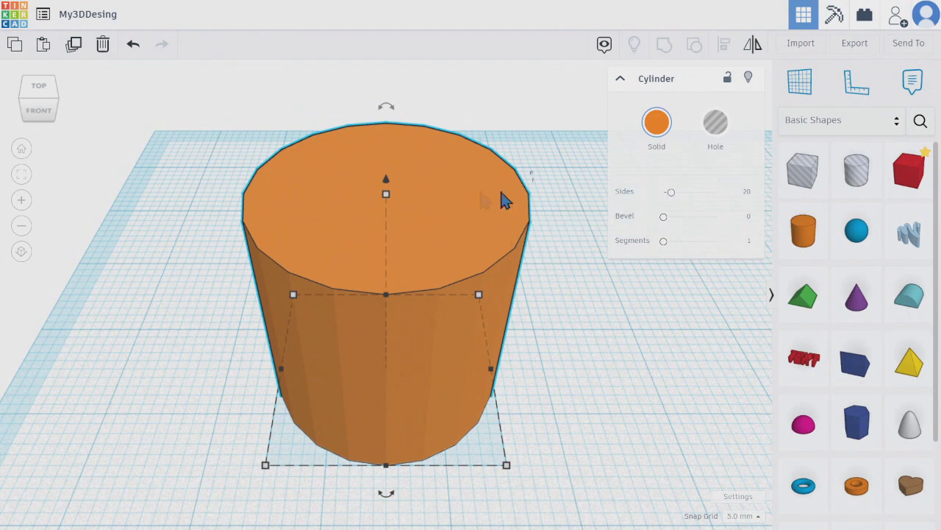
{"action": "left_click_drag", "start_coordinate": [388, 197], "coordinate": [391, 261]}
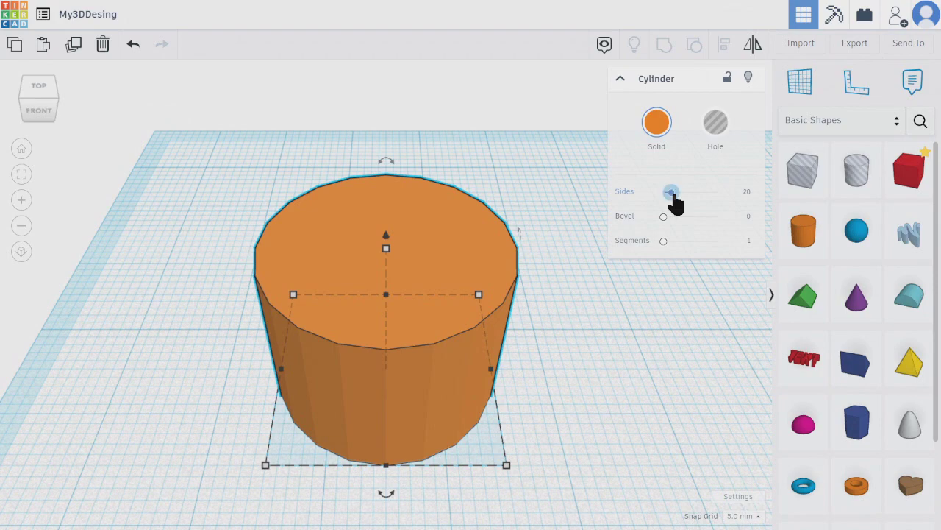
- Set the cylinder's sides to 64, lower them to 12, and set its bevel to 2.5
{"action": "left_click_drag", "start_coordinate": [673, 195], "coordinate": [805, 211]}
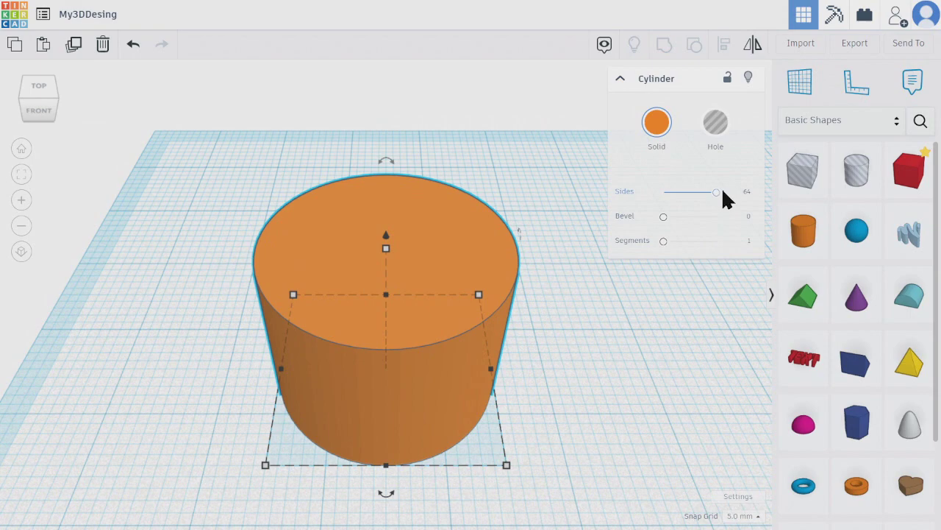
{"action": "left_click_drag", "start_coordinate": [717, 192], "coordinate": [647, 206]}
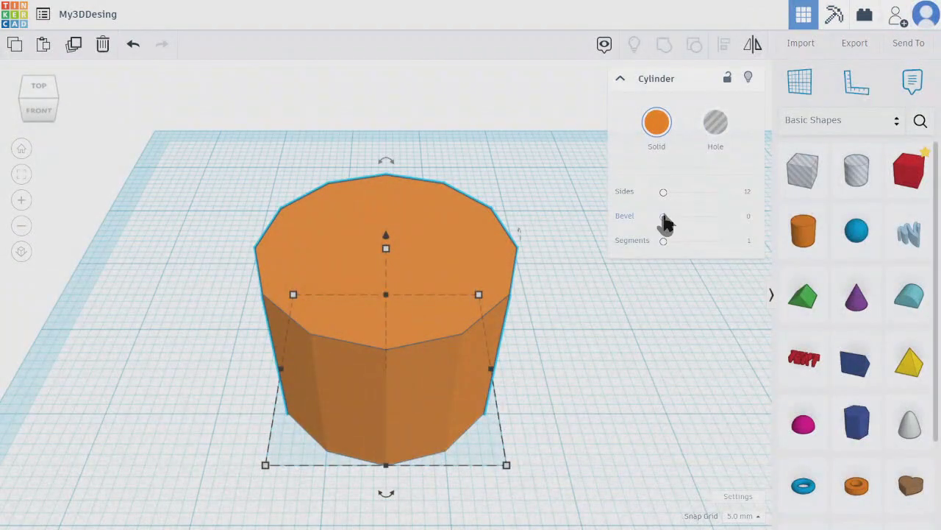
{"action": "left_click_drag", "start_coordinate": [665, 220], "coordinate": [805, 222]}
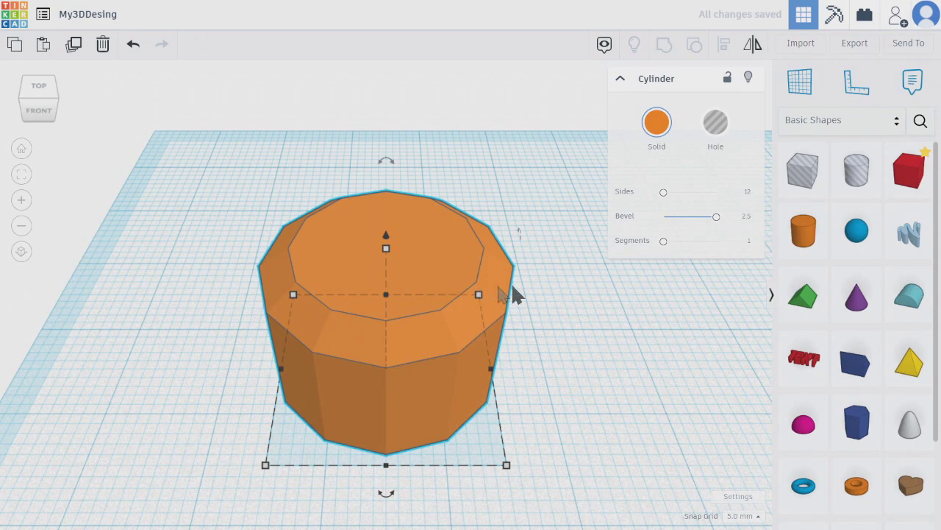
{"action": "mouse_move", "coordinate": [426, 295]}
{"action": "right_mouse_down"}
{"action": "mouse_move", "coordinate": [416, 204]}
{"action": "mouse_move", "coordinate": [419, 293]}
{"action": "right_mouse_up"}
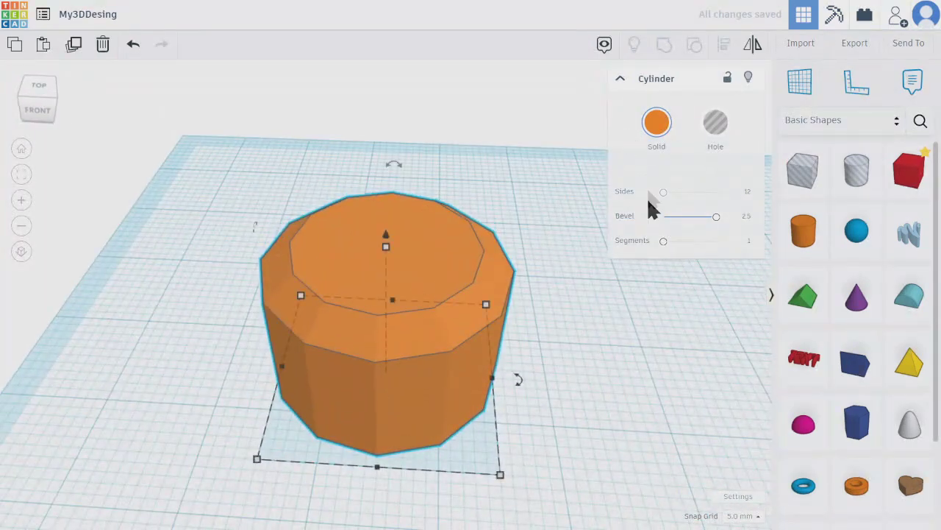
- Raise the cylinder's sides to 64 and set its bevel segments to 2
{"action": "left_click_drag", "start_coordinate": [663, 192], "coordinate": [717, 192]}
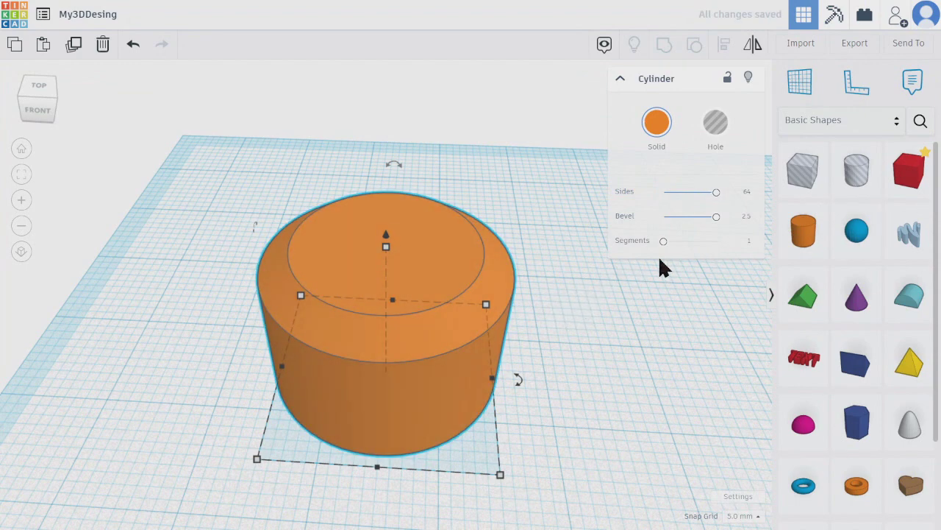
{"action": "left_click", "coordinate": [550, 295]}
{"action": "left_click", "coordinate": [468, 290]}
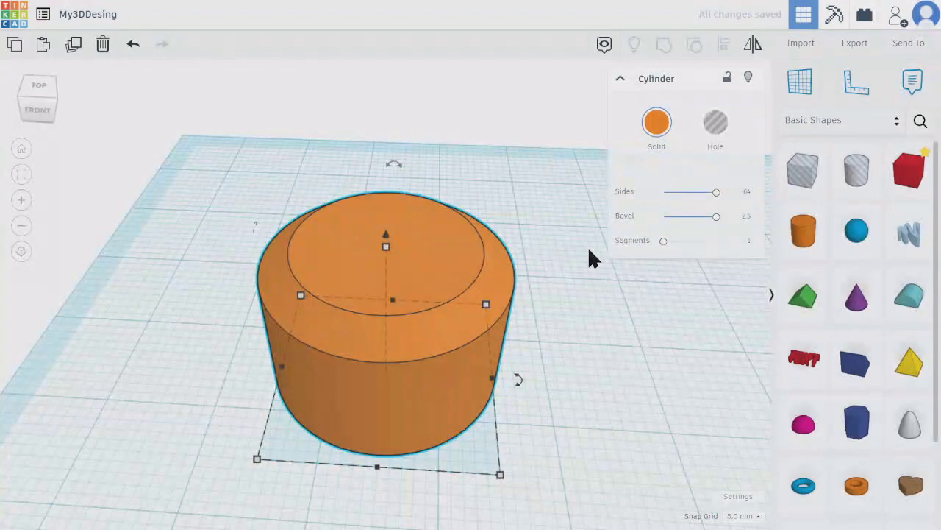
{"action": "left_click_drag", "start_coordinate": [665, 241], "coordinate": [669, 243]}
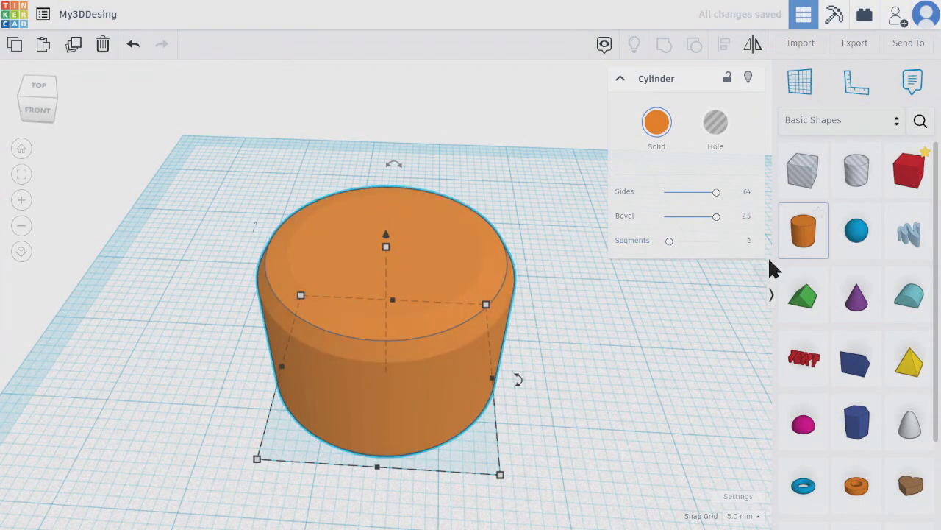
- Try the cylinder's bevel segments at 3, 10 and the minimum, and set them back to 2
{"action": "mouse_move", "coordinate": [669, 244]}
{"action": "left_mouse_down"}
{"action": "mouse_move", "coordinate": [713, 243]}
{"action": "mouse_move", "coordinate": [676, 241]}
{"action": "left_mouse_up"}
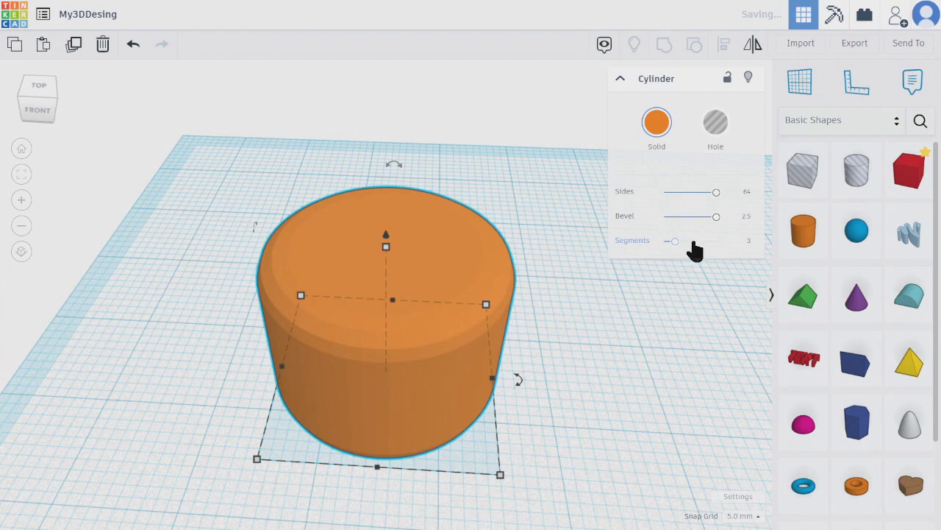
{"action": "left_click_drag", "start_coordinate": [674, 242], "coordinate": [799, 248]}
{"action": "right_click_drag", "start_coordinate": [449, 353], "coordinate": [473, 346]}
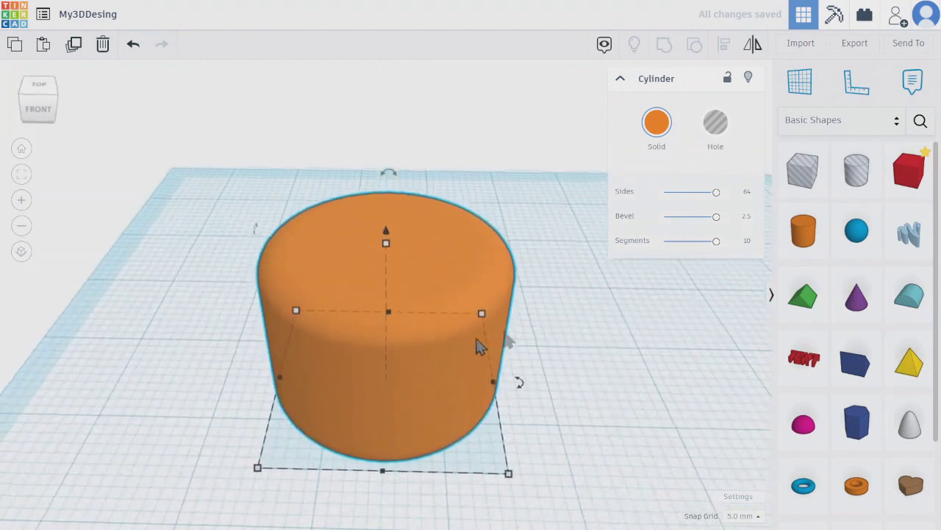
{"action": "left_click_drag", "start_coordinate": [718, 245], "coordinate": [626, 252]}
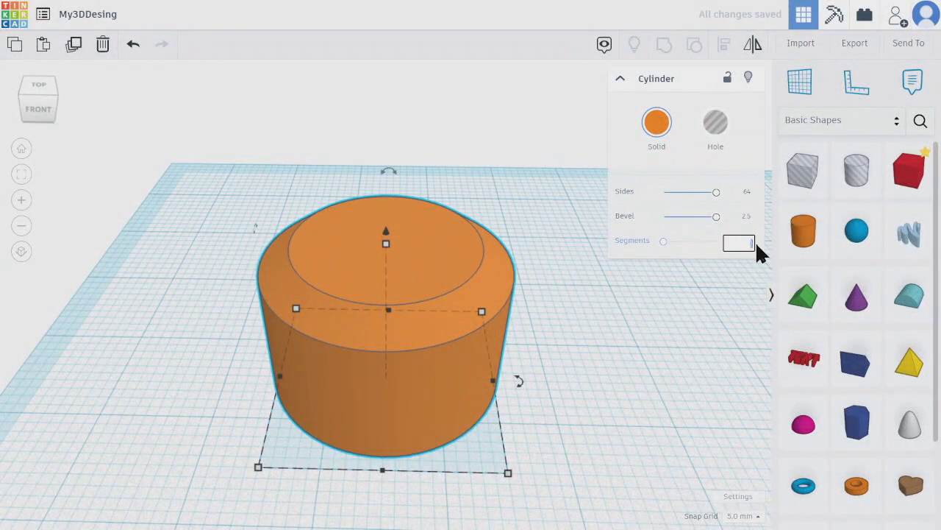
{"action": "left_click", "coordinate": [684, 298]}
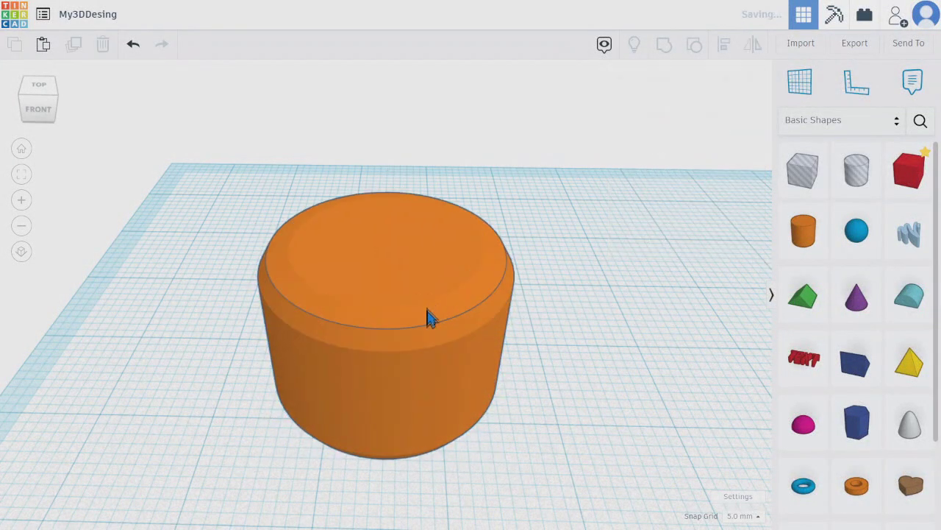
{"action": "right_click_drag", "start_coordinate": [383, 311], "coordinate": [373, 287]}
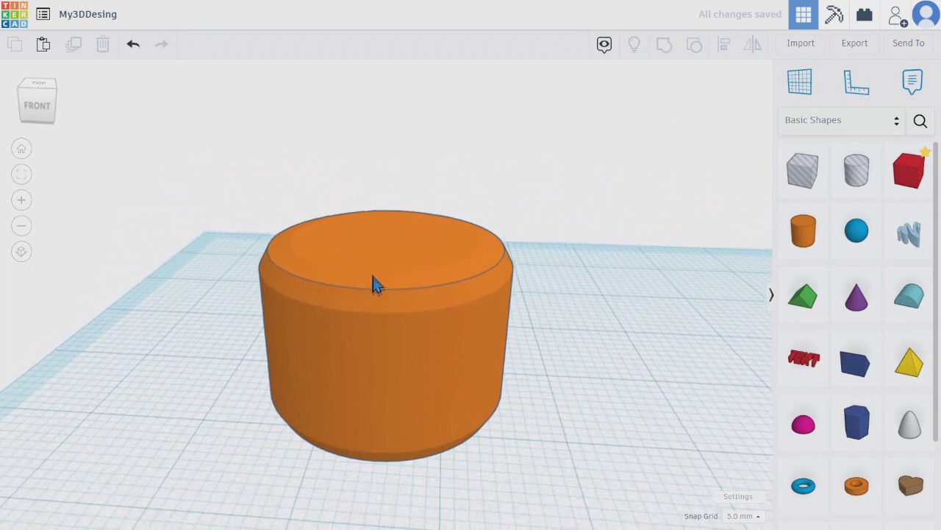
- Turn the beveled orange cylinder into a hole shape and select it
{"action": "left_click", "coordinate": [502, 302]}
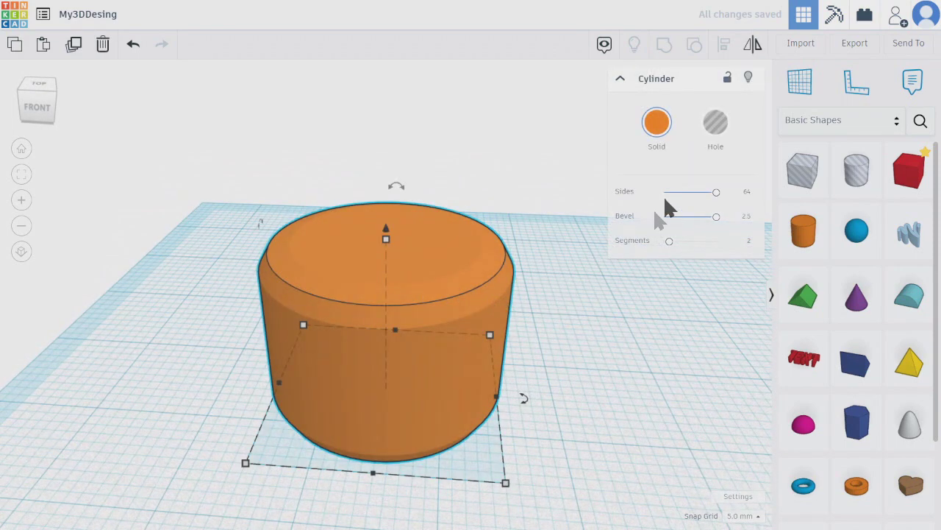
{"action": "left_click", "coordinate": [718, 134]}
{"action": "left_click", "coordinate": [536, 362]}
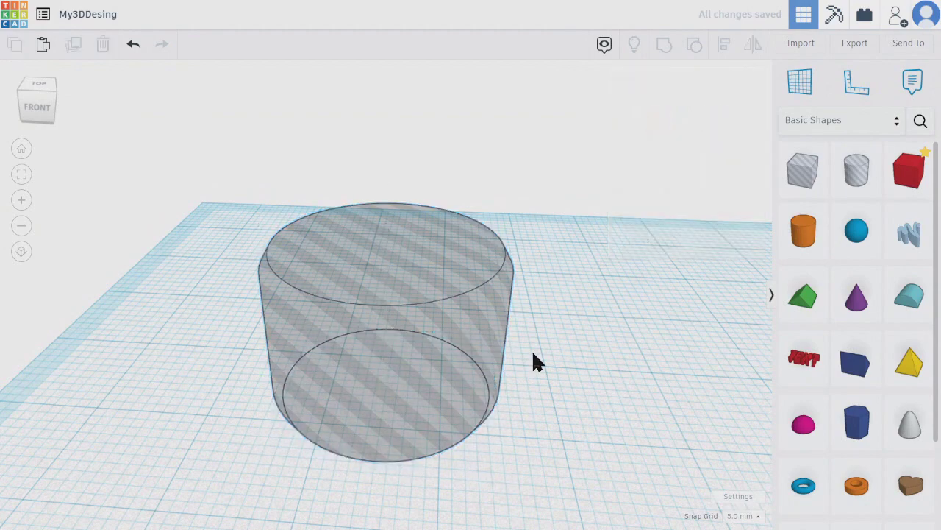
{"action": "right_click_drag", "start_coordinate": [395, 378], "coordinate": [595, 261]}
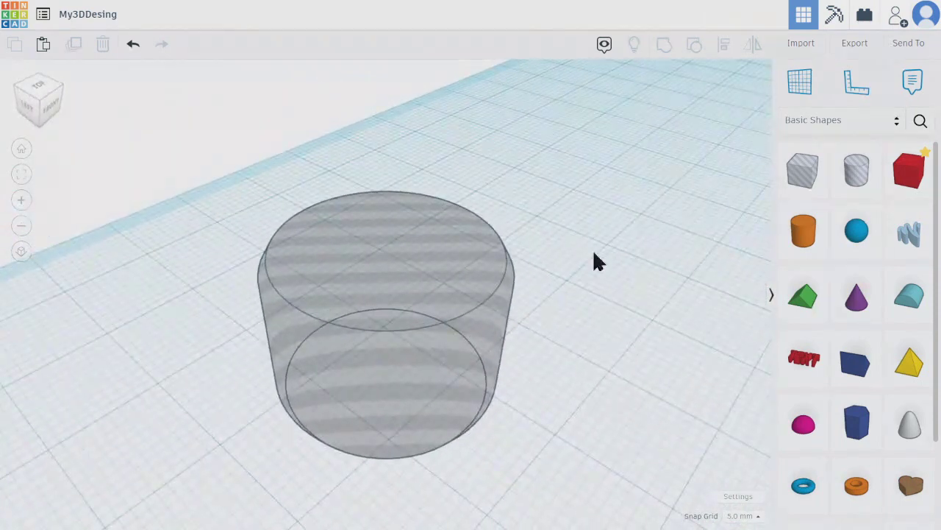
{"action": "left_click", "coordinate": [448, 318]}
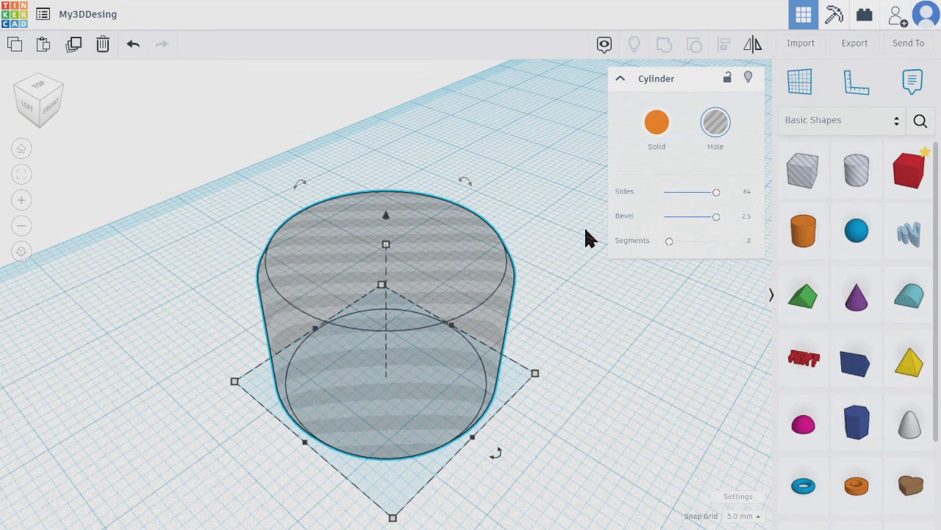
- Fit all shapes in view and set the hole cylinder's height to 55 mm
{"action": "scroll", "coordinate": [524, 303], "scroll_direction": "down", "scroll_amount": 3}
{"action": "scroll", "coordinate": [524, 303], "scroll_direction": "down", "scroll_amount": 2}
{"action": "scroll", "coordinate": [525, 304], "scroll_direction": "up", "scroll_amount": 3}
{"action": "scroll", "coordinate": [525, 304], "scroll_direction": "down", "scroll_amount": 3}
{"action": "left_click", "coordinate": [592, 308]}
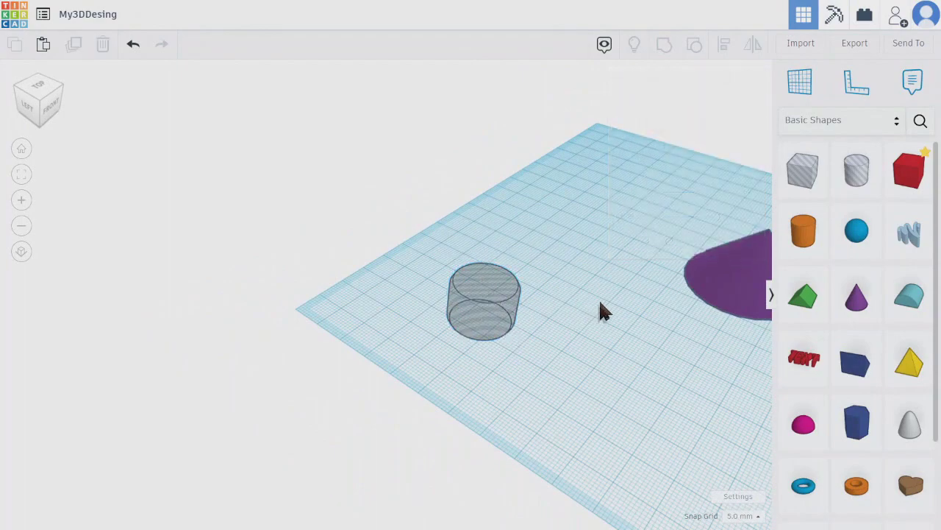
{"action": "right_click_drag", "start_coordinate": [574, 324], "coordinate": [136, 210]}
{"action": "left_click", "coordinate": [21, 176]}
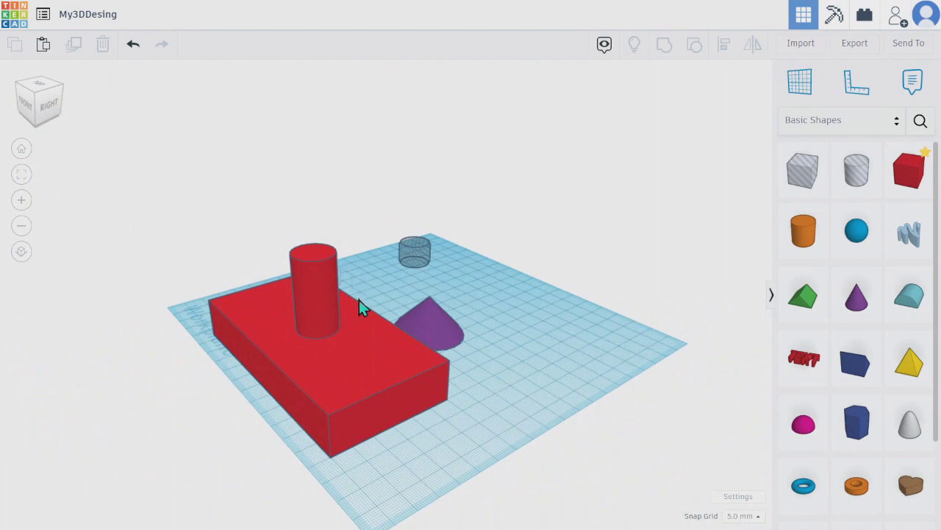
{"action": "left_click", "coordinate": [419, 255]}
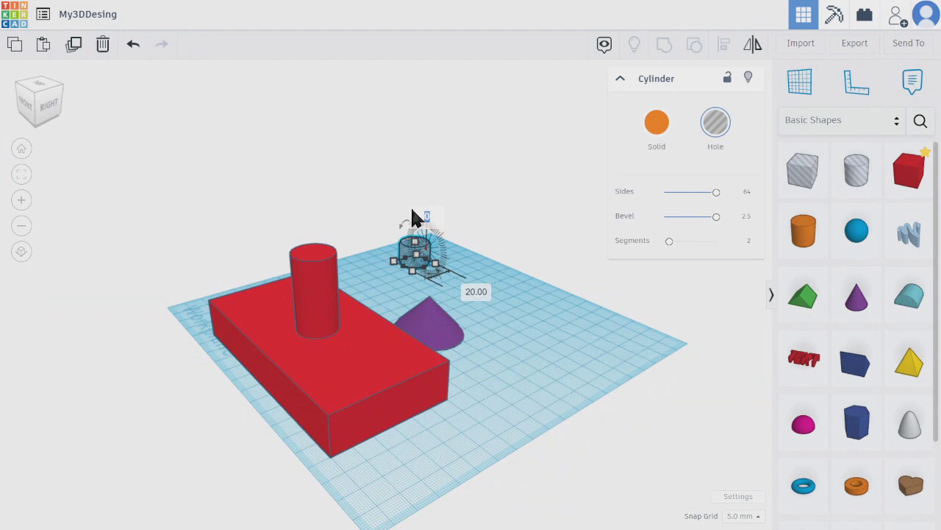
{"action": "left_click", "coordinate": [507, 266]}
{"action": "left_click", "coordinate": [428, 252]}
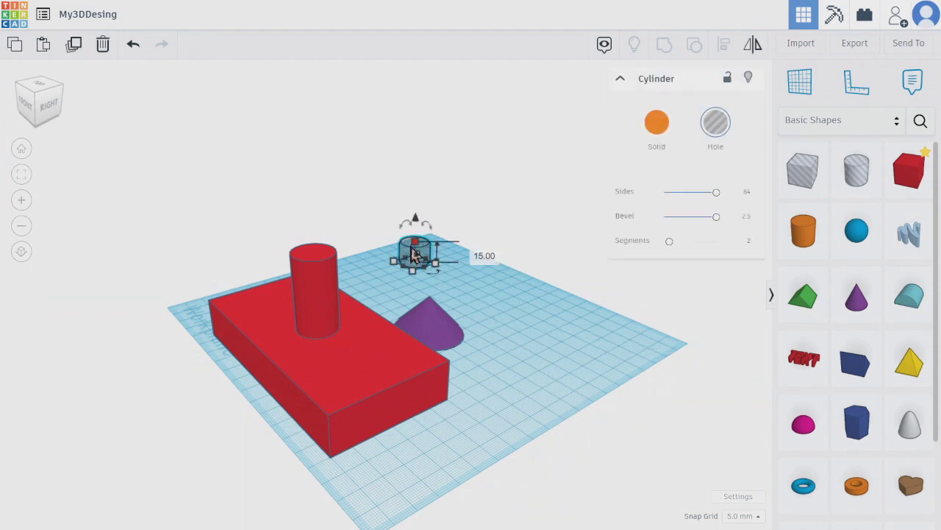
{"action": "type", "text": "55"}
{"action": "key", "text": "Return"}
- Move the hole cylinder over the red block, beside its red cylinder, and lower it to 10 mm below the workplane
{"action": "left_click_drag", "start_coordinate": [421, 250], "coordinate": [364, 362]}
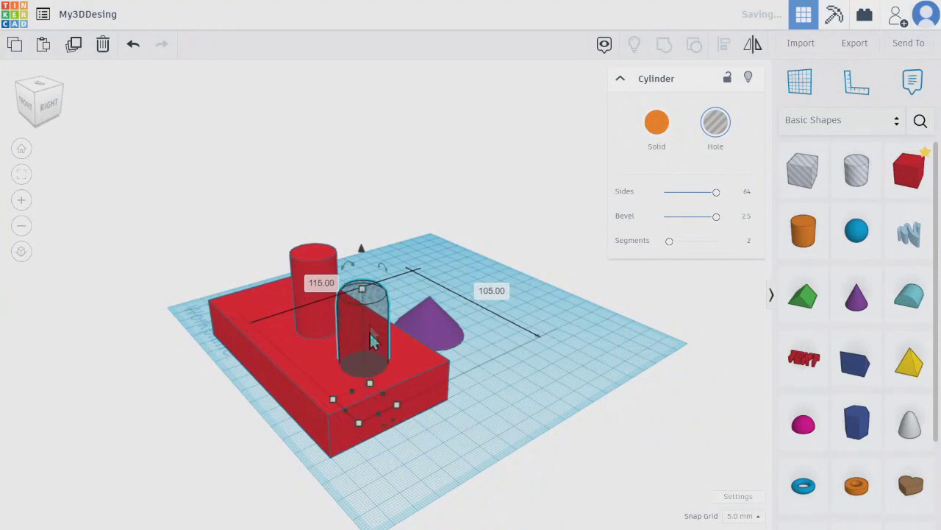
{"action": "left_click_drag", "start_coordinate": [360, 248], "coordinate": [362, 273]}
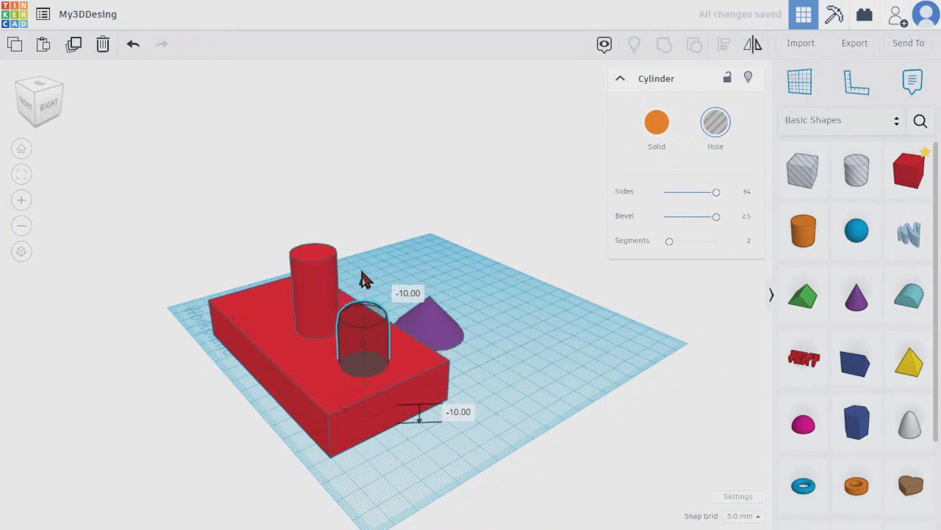
{"action": "right_click_drag", "start_coordinate": [357, 393], "coordinate": [466, 379]}
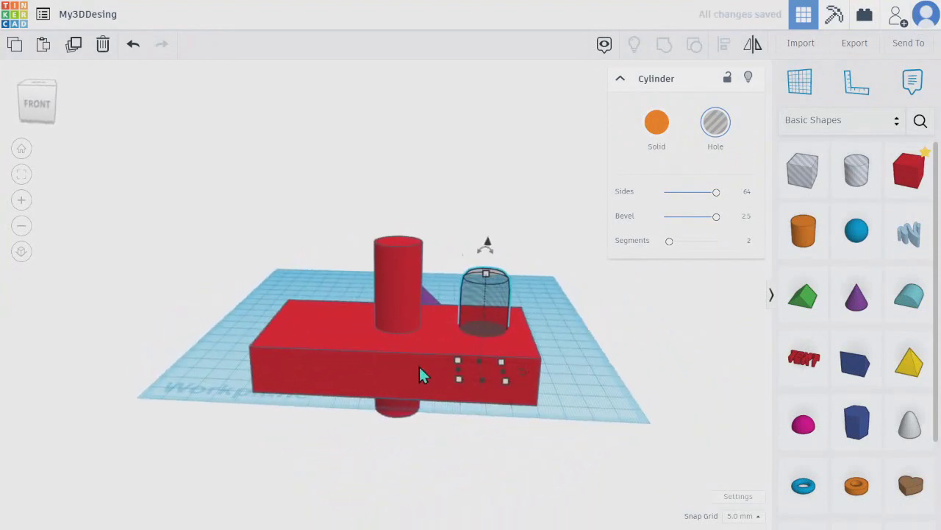
- Group the hole cylinder with the red block shape to cut a round hole through the block
{"action": "left_click", "coordinate": [327, 344], "text": "shift"}
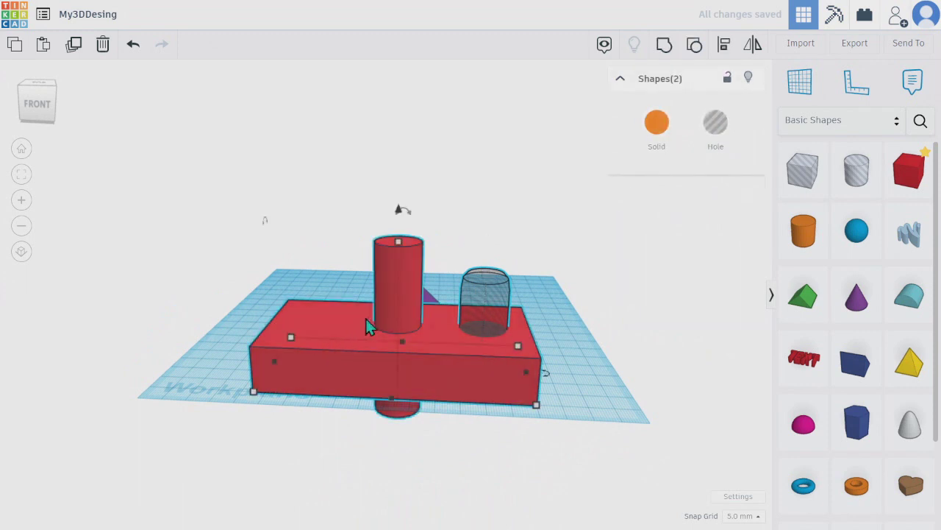
{"action": "left_click", "coordinate": [661, 47]}
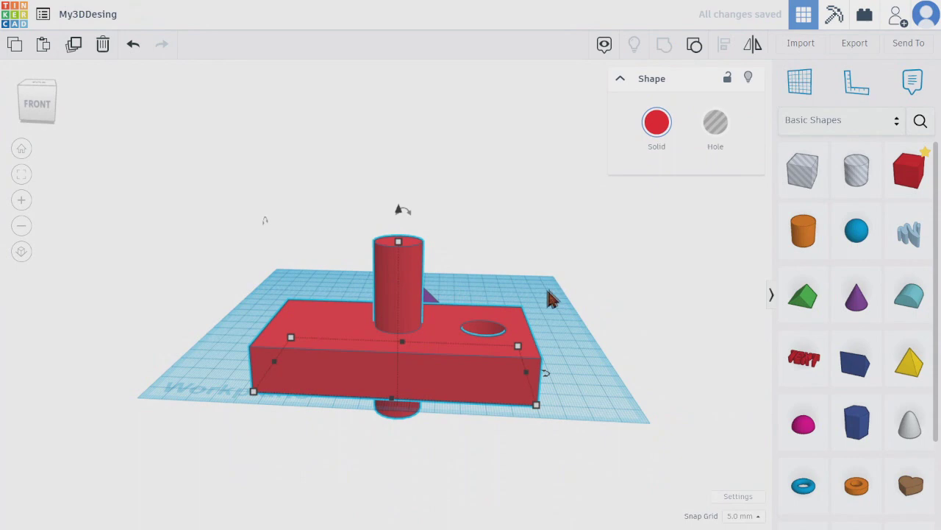
{"action": "right_click_drag", "start_coordinate": [505, 302], "coordinate": [509, 365]}
{"action": "left_click", "coordinate": [508, 365]}
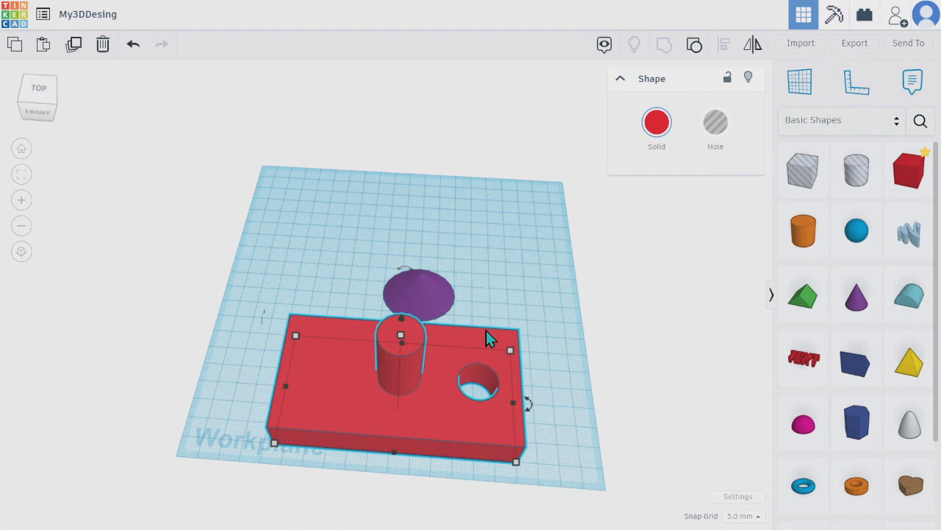
- Select all shapes on the workplane and delete them
{"action": "left_click", "coordinate": [504, 269]}
{"action": "left_click_drag", "start_coordinate": [216, 231], "coordinate": [648, 503]}
{"action": "key", "text": "Delete"}
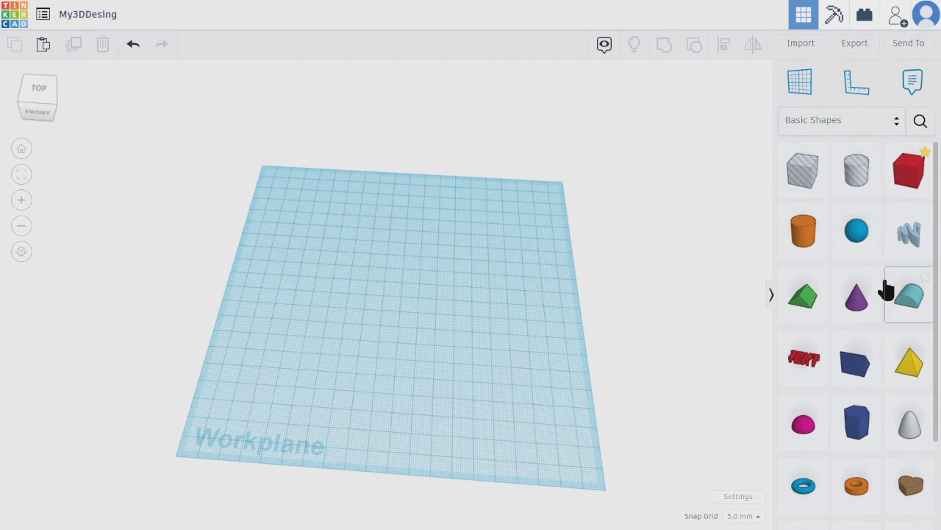
- Search the community shapes for "cat" and place the lucky cat figure and the red cut gem on the workplane
{"action": "left_click", "coordinate": [920, 123]}
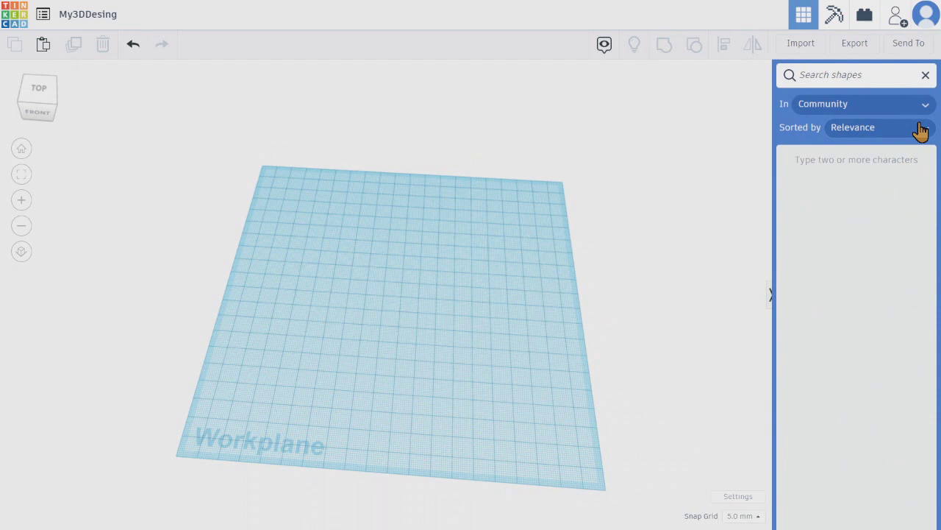
{"action": "type", "text": "cat"}
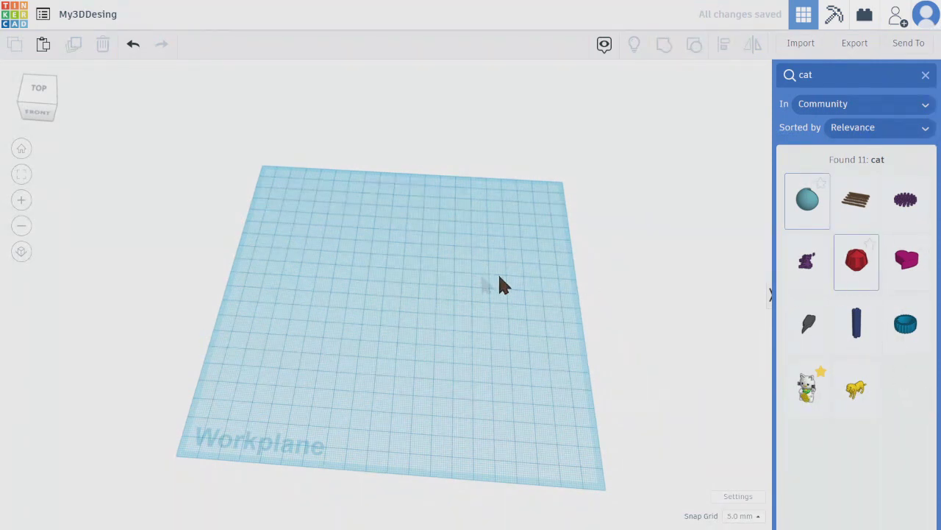
{"action": "left_click", "coordinate": [864, 270]}
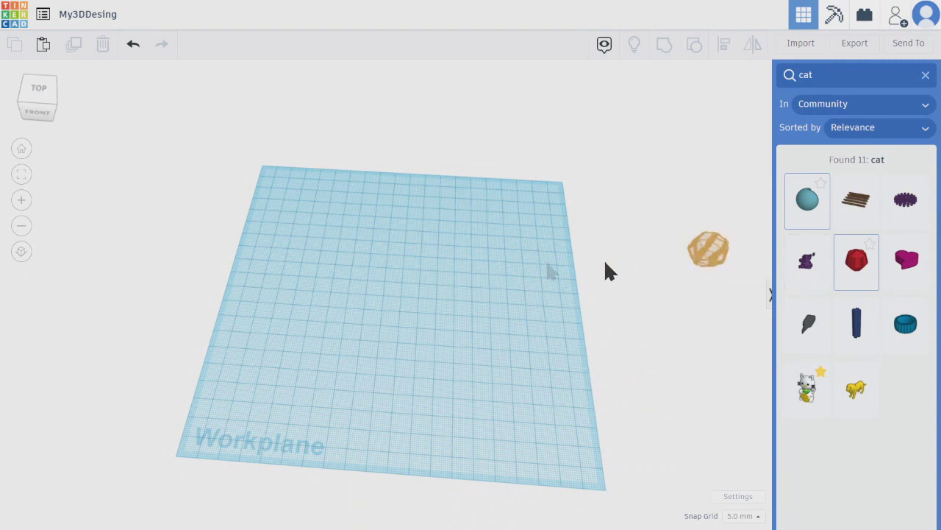
{"action": "left_click", "coordinate": [371, 270]}
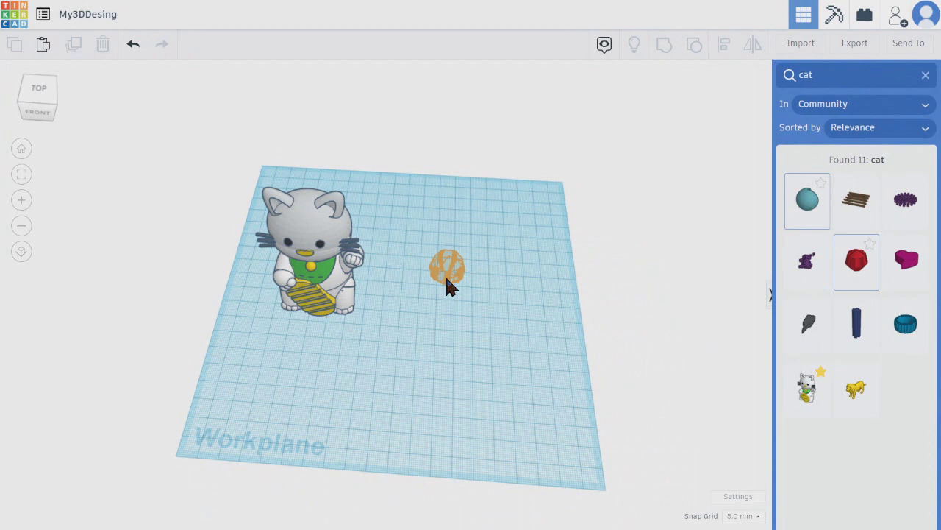
{"action": "left_click", "coordinate": [446, 279]}
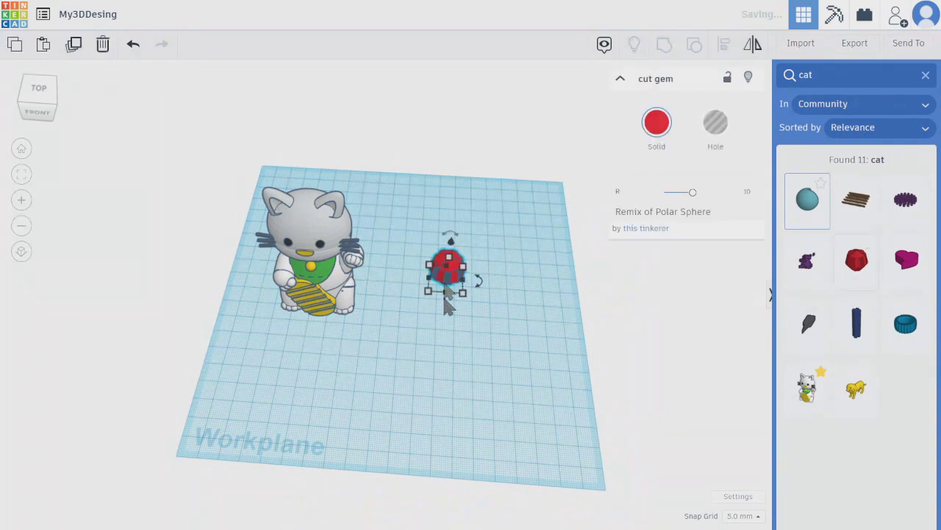
- Examine the cat figure up close and from several angles
{"action": "scroll", "coordinate": [301, 287], "scroll_direction": "up", "scroll_amount": 8}
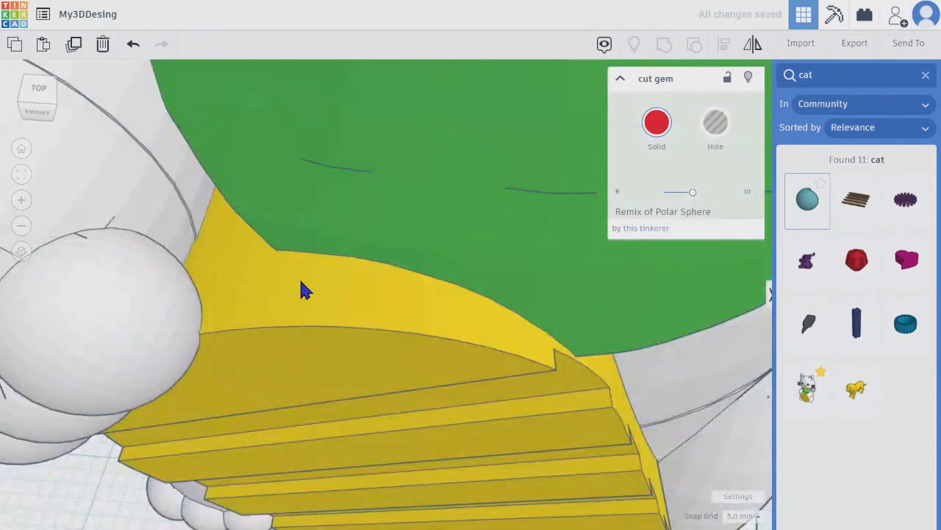
{"action": "scroll", "coordinate": [301, 287], "scroll_direction": "down", "scroll_amount": 6}
{"action": "right_click_drag", "start_coordinate": [408, 276], "coordinate": [537, 195]}
{"action": "right_click_drag", "start_coordinate": [254, 272], "coordinate": [375, 278]}
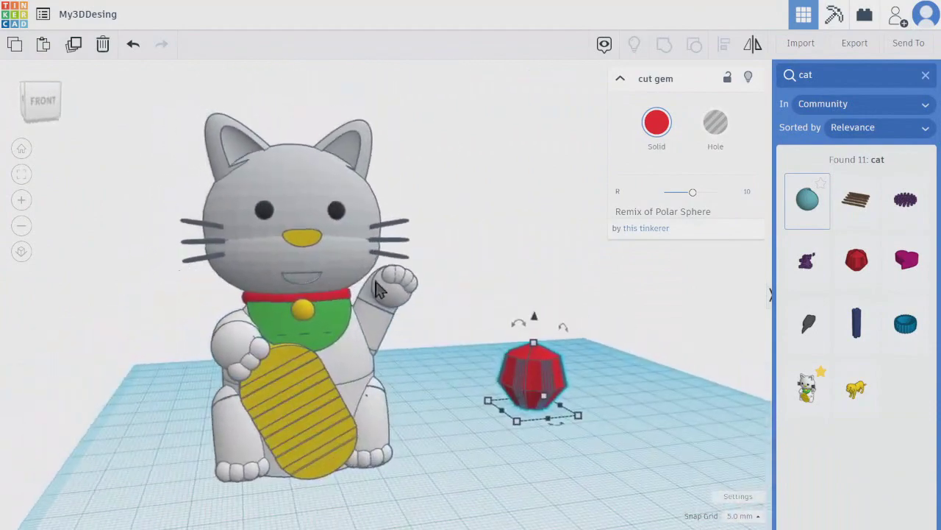
{"action": "scroll", "coordinate": [375, 279], "scroll_direction": "up", "scroll_amount": 5}
{"action": "scroll", "coordinate": [375, 283], "scroll_direction": "down", "scroll_amount": 3}
{"action": "scroll", "coordinate": [319, 294], "scroll_direction": "down", "scroll_amount": 5}
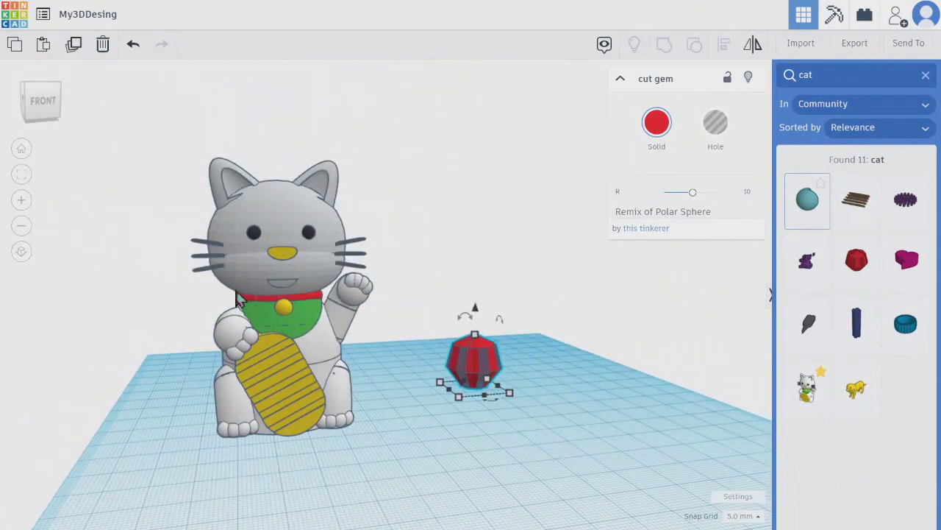
{"action": "right_click_drag", "start_coordinate": [268, 351], "coordinate": [338, 382]}
- Search the community shapes for "gear" and place a Metric gear in front of the red gem
{"action": "double_click", "coordinate": [837, 74]}
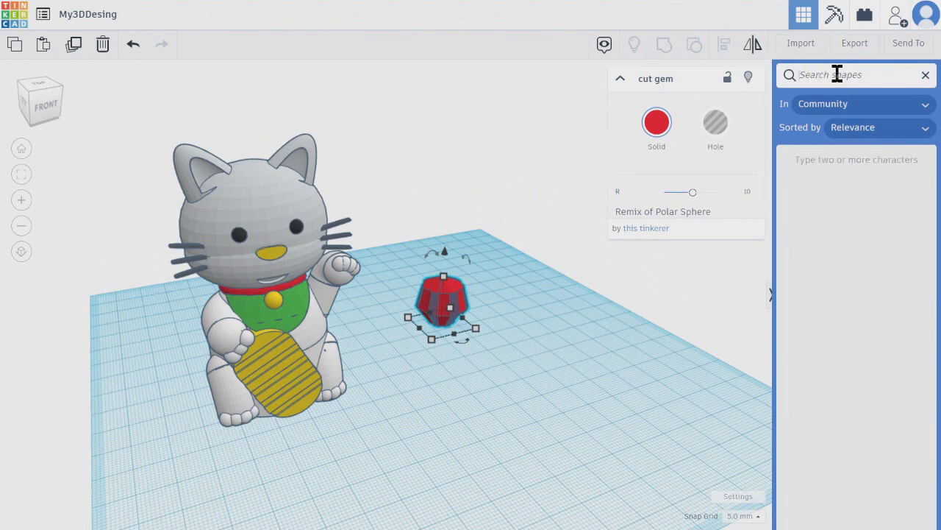
{"action": "type", "text": "gear"}
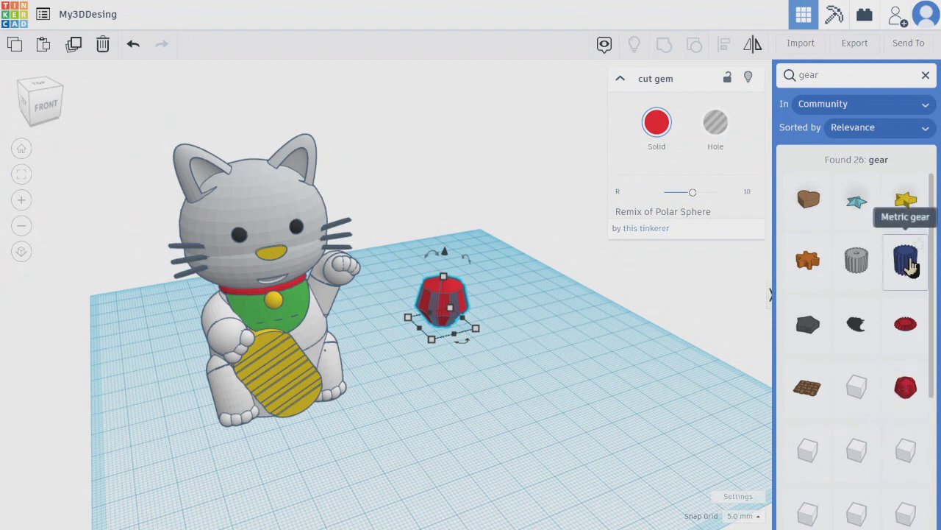
{"action": "left_click", "coordinate": [906, 261]}
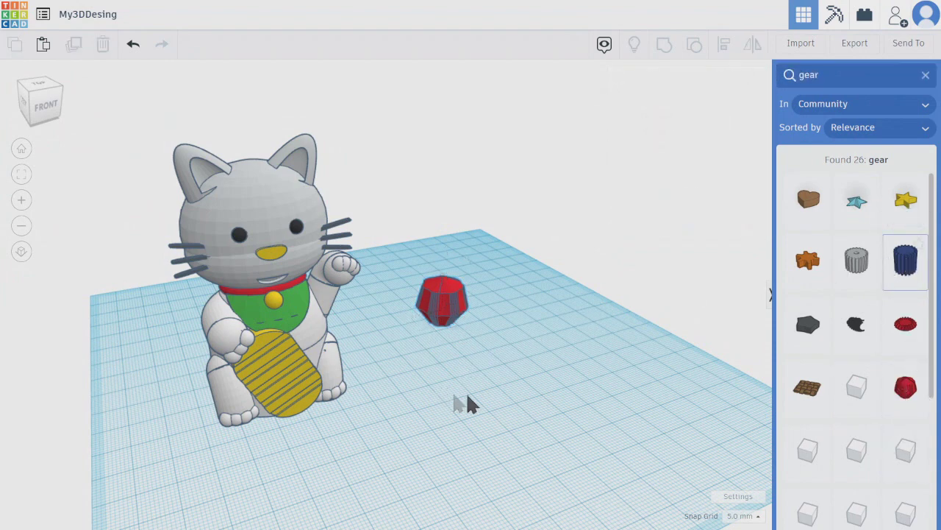
{"action": "left_click", "coordinate": [475, 413]}
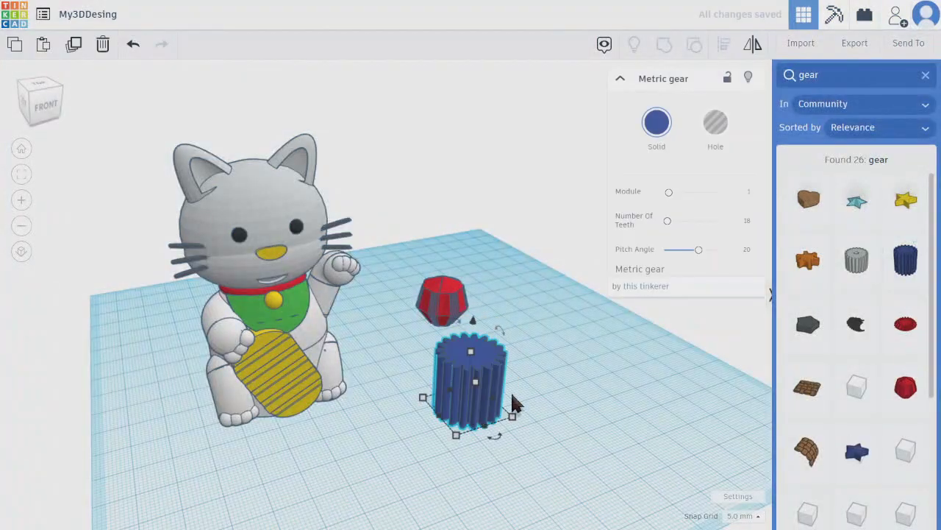
- Change the metric gear's solid colour to the pale yellow preset and deselect it
{"action": "left_click", "coordinate": [657, 123]}
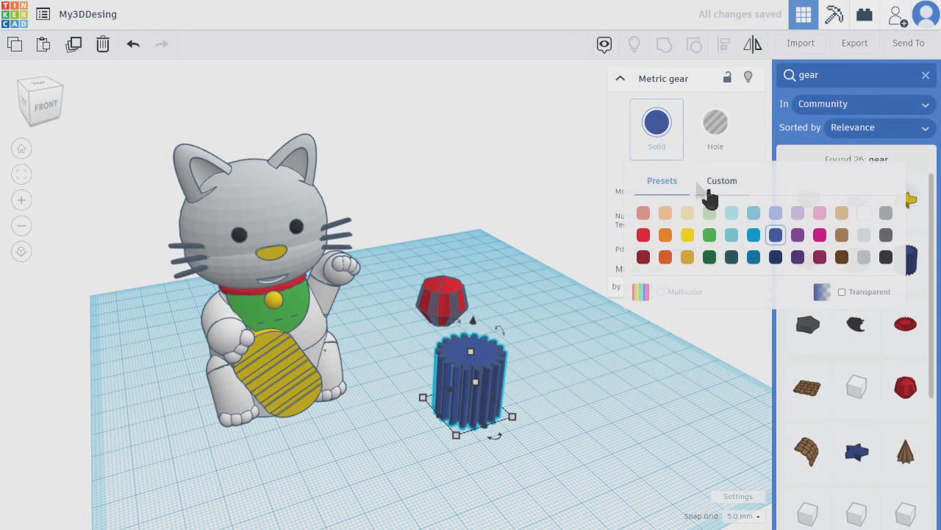
{"action": "left_click", "coordinate": [683, 231]}
{"action": "right_click_drag", "start_coordinate": [512, 375], "coordinate": [498, 462]}
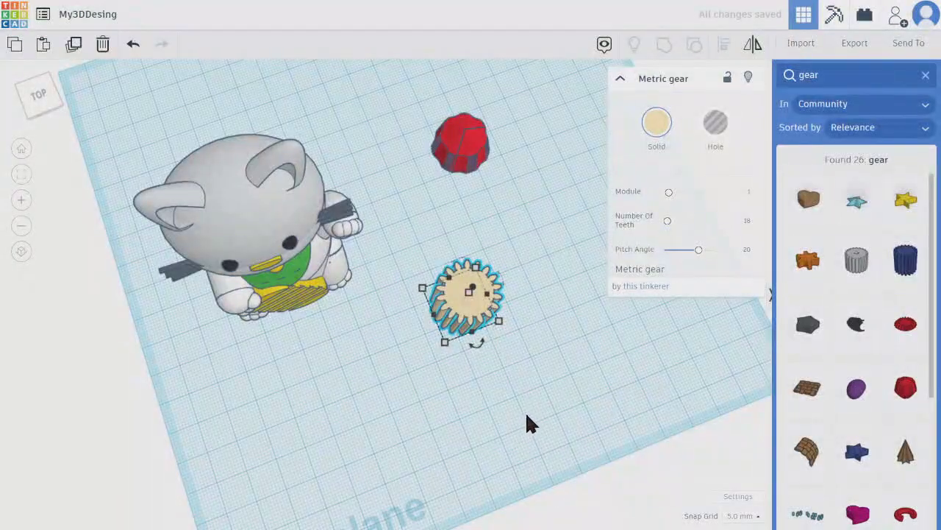
{"action": "left_click", "coordinate": [558, 368]}
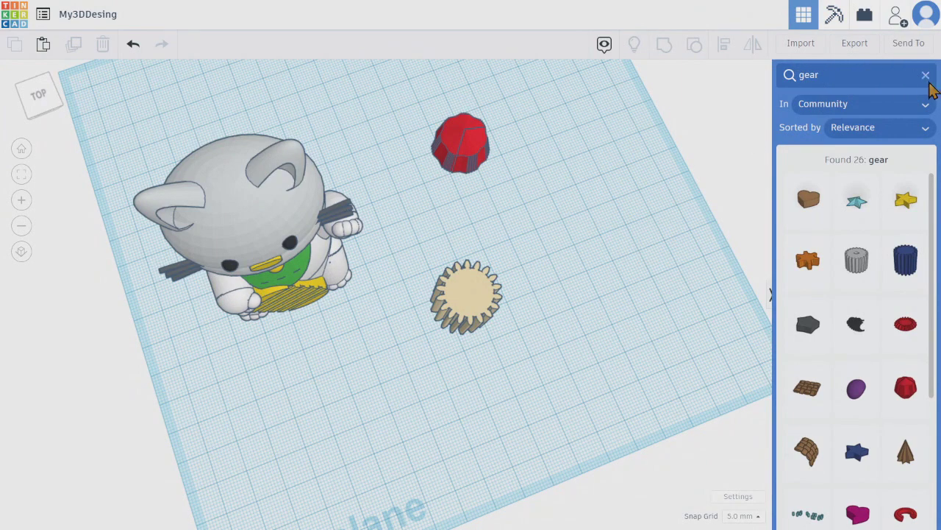
- Close the community gear search and delete the cat, the red gem and the gear from the workplane
{"action": "left_click", "coordinate": [926, 76]}
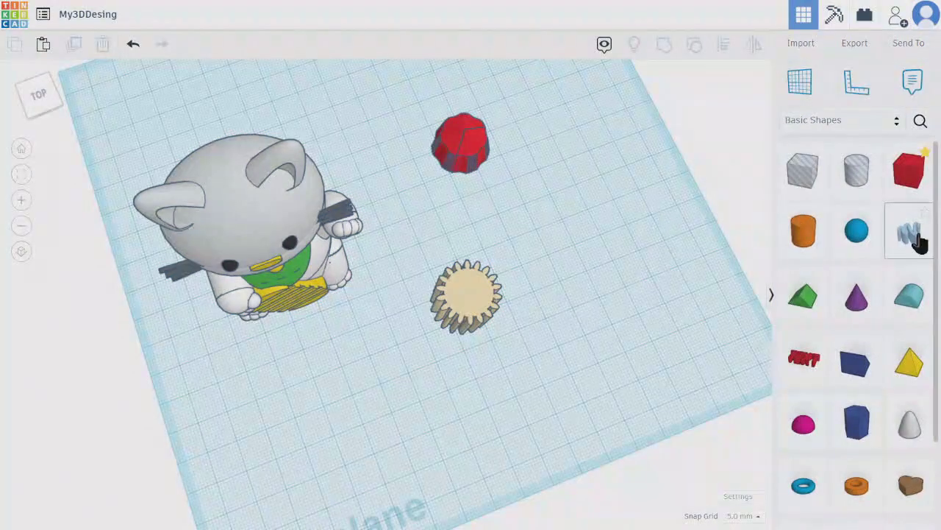
{"action": "right_click_drag", "start_coordinate": [581, 274], "coordinate": [323, 208]}
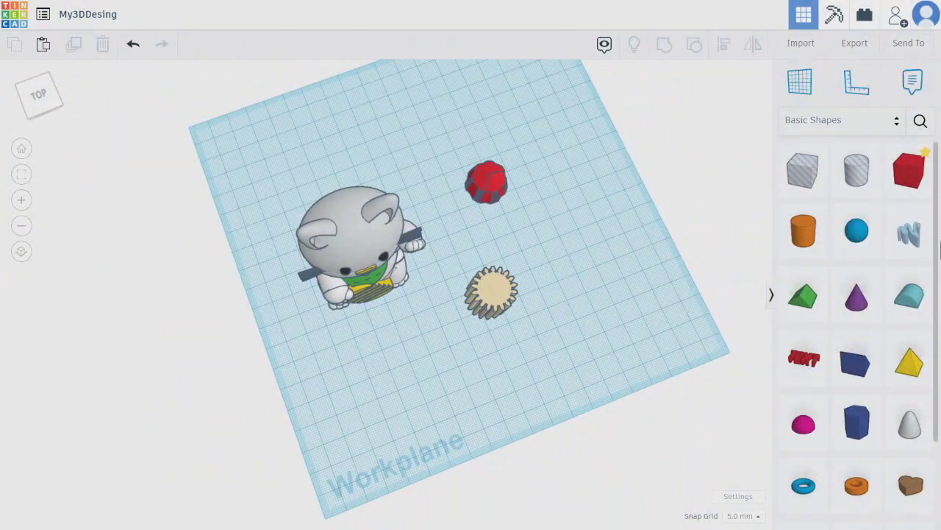
{"action": "left_click", "coordinate": [836, 120]}
{"action": "scroll", "coordinate": [868, 452], "scroll_direction": "down", "scroll_amount": 2}
{"action": "scroll", "coordinate": [868, 447], "scroll_direction": "up", "scroll_amount": 2}
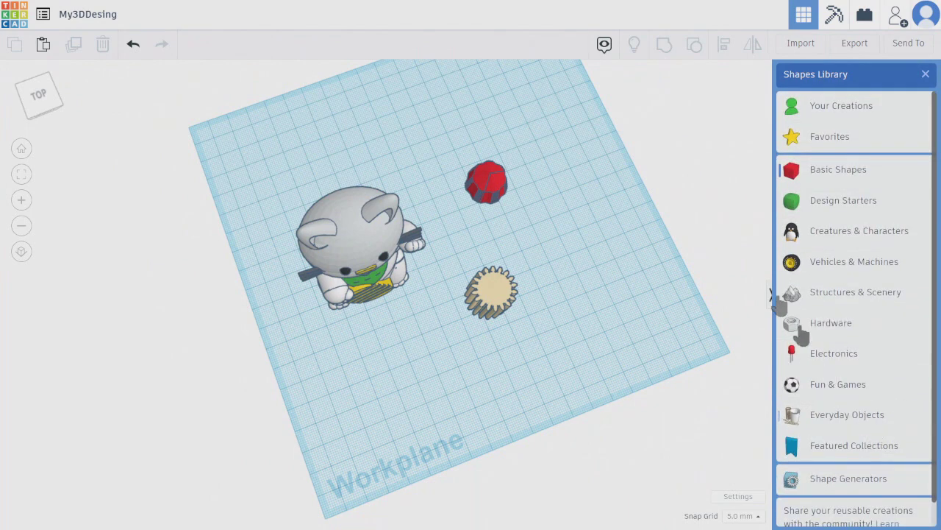
{"action": "left_click_drag", "start_coordinate": [238, 140], "coordinate": [641, 356]}
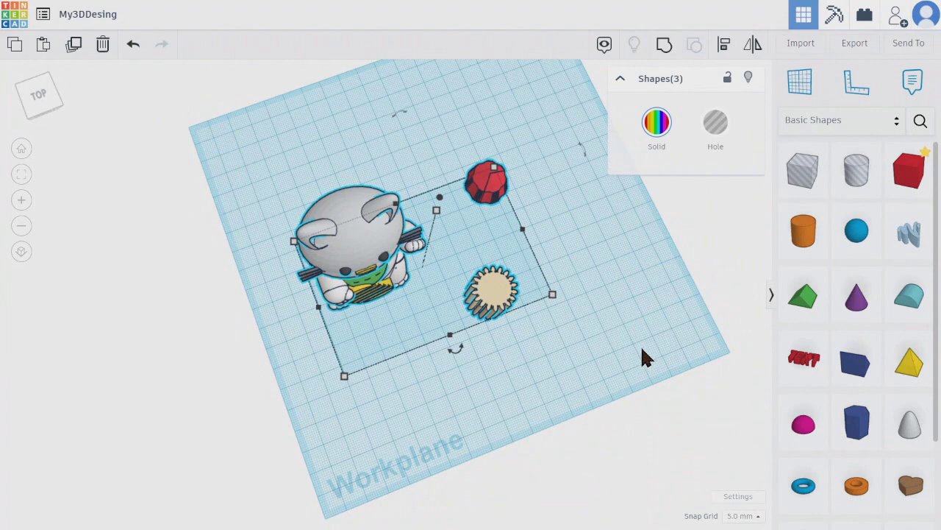
{"action": "key", "text": "Delete"}
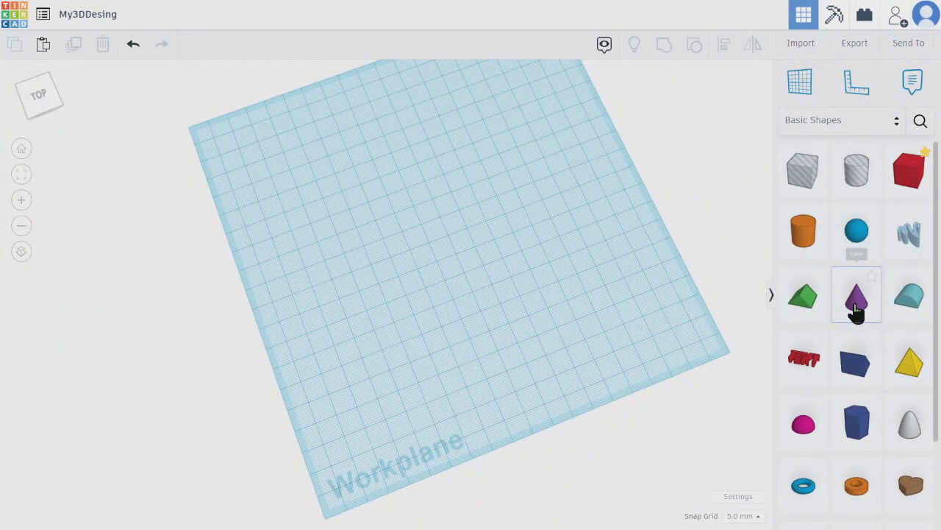
- Place a basic cone near the centre of the workplane and set its solid colour to the white preset
{"action": "left_click", "coordinate": [434, 250]}
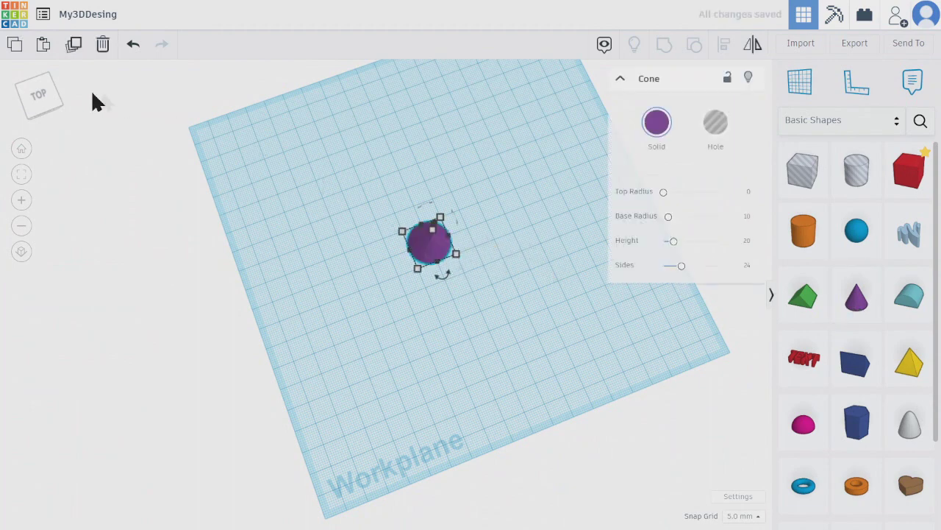
{"action": "left_click", "coordinate": [656, 125]}
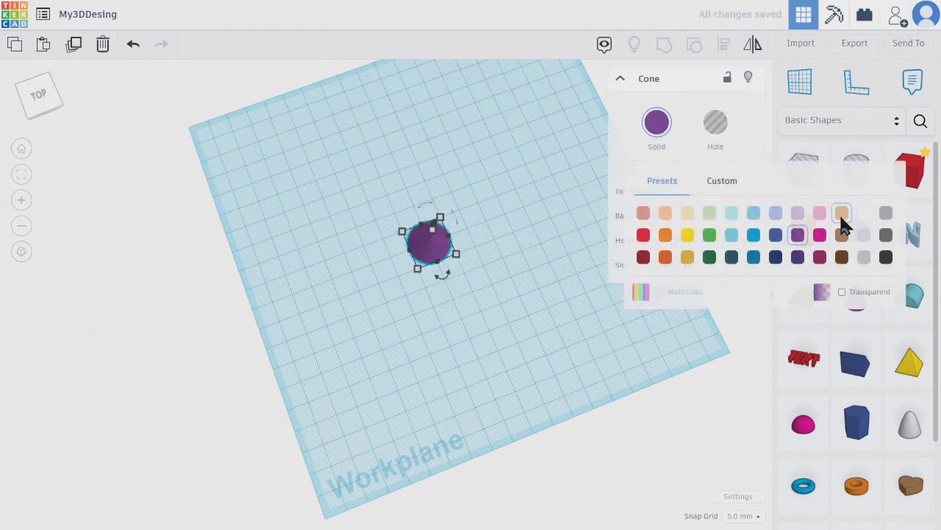
{"action": "left_click", "coordinate": [859, 218]}
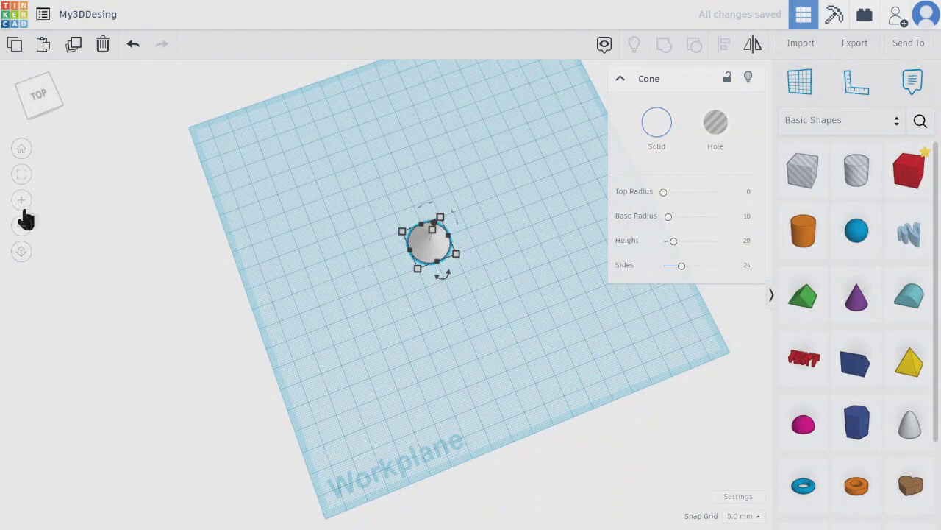
- Set the cone's top radius to about 20.1, its base radius to 0.1 and its height to about 22.5
{"action": "left_click", "coordinate": [22, 175]}
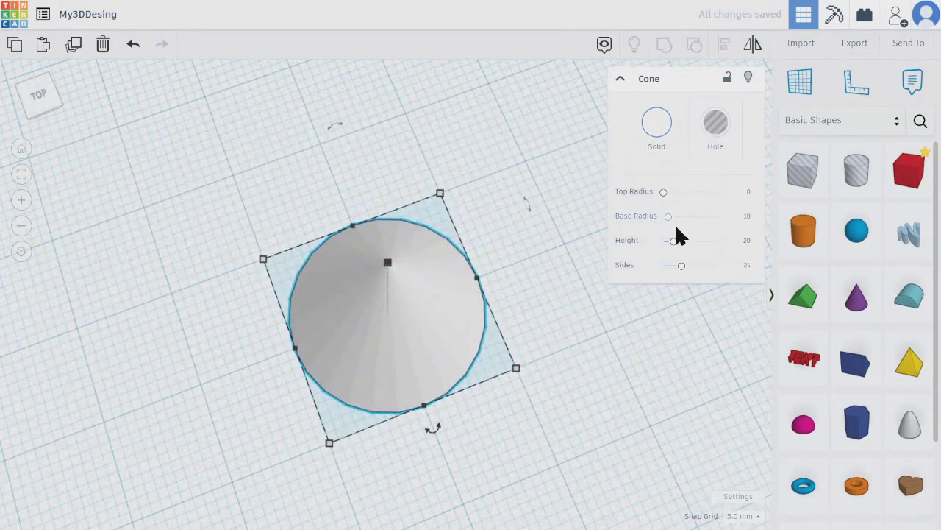
{"action": "right_click_drag", "start_coordinate": [559, 239], "coordinate": [545, 202]}
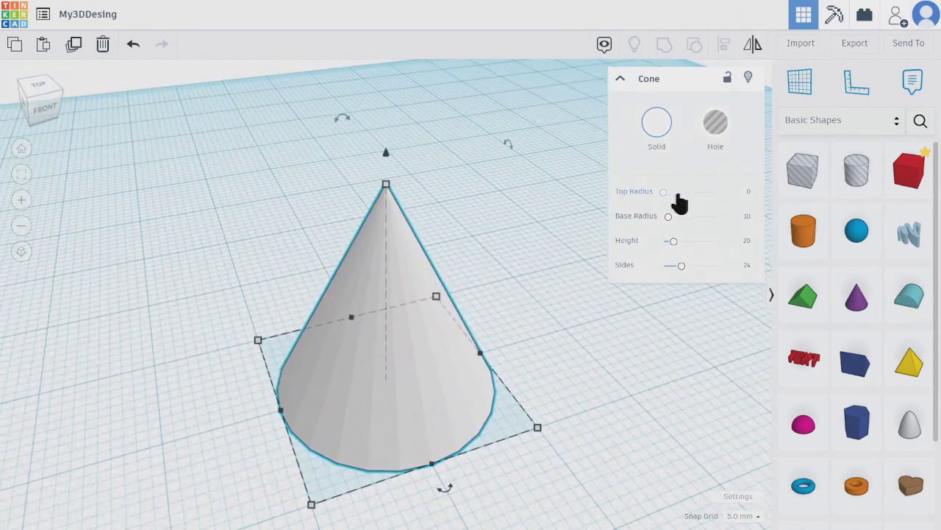
{"action": "left_click_drag", "start_coordinate": [665, 203], "coordinate": [674, 196]}
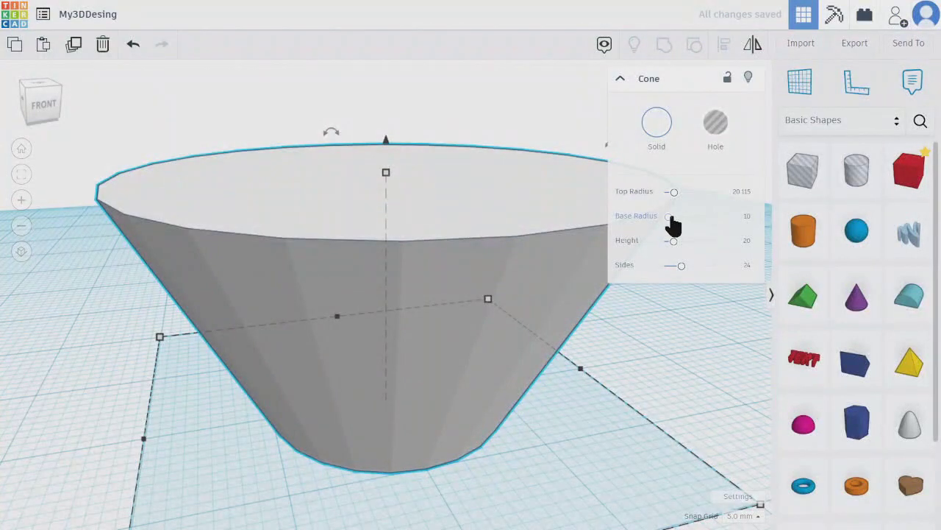
{"action": "left_click_drag", "start_coordinate": [673, 219], "coordinate": [623, 225]}
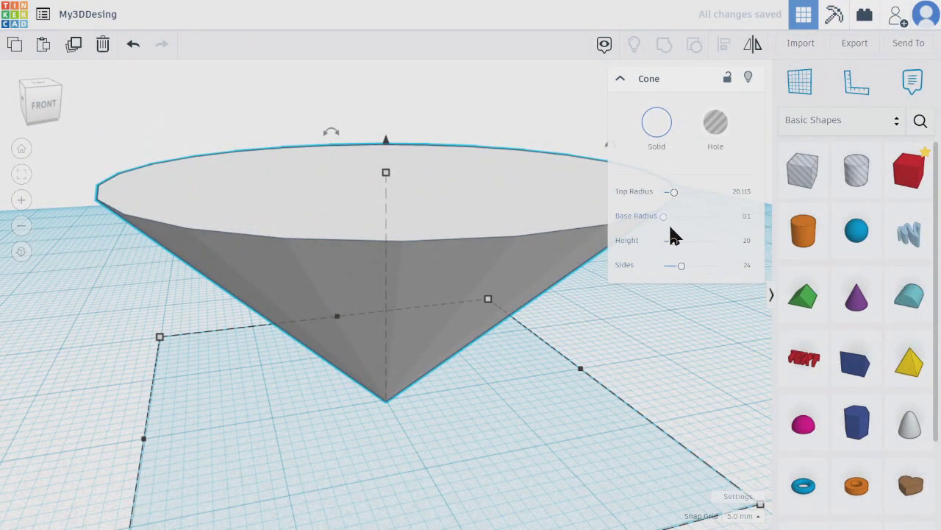
{"action": "mouse_move", "coordinate": [675, 247]}
{"action": "left_mouse_down"}
{"action": "mouse_move", "coordinate": [685, 247]}
{"action": "mouse_move", "coordinate": [675, 244]}
{"action": "left_mouse_up"}
{"action": "scroll", "coordinate": [399, 257], "scroll_direction": "down", "scroll_amount": 3}
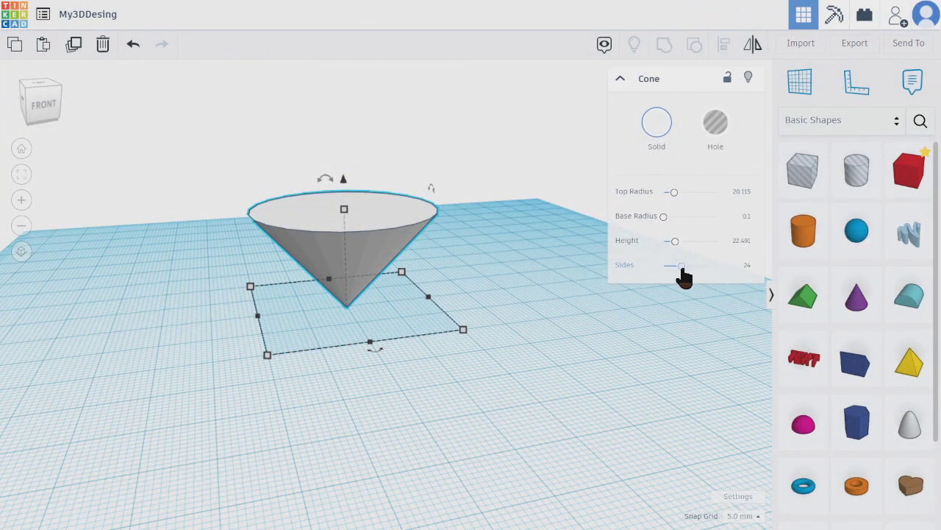
- Try the cone with 3 sides, view it from several angles, and set the number of sides to 4
{"action": "left_click_drag", "start_coordinate": [682, 268], "coordinate": [636, 277]}
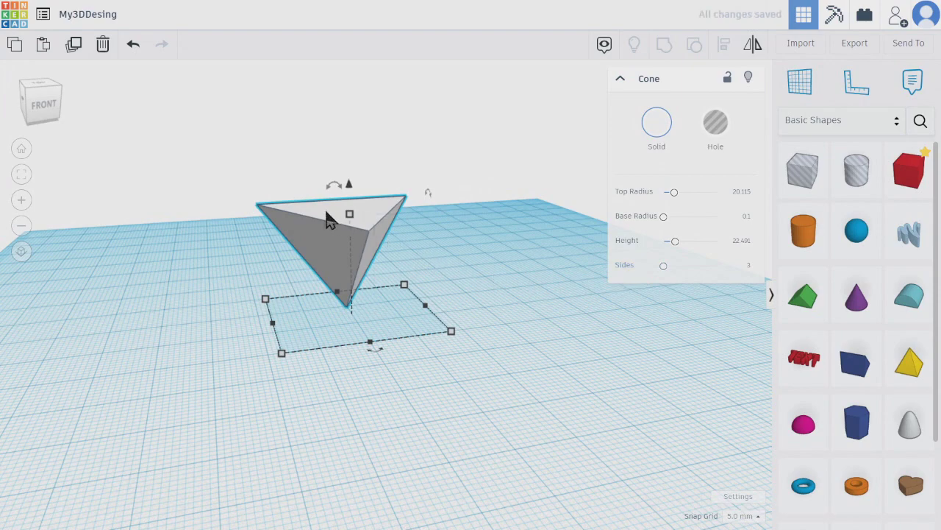
{"action": "right_click_drag", "start_coordinate": [344, 227], "coordinate": [307, 244]}
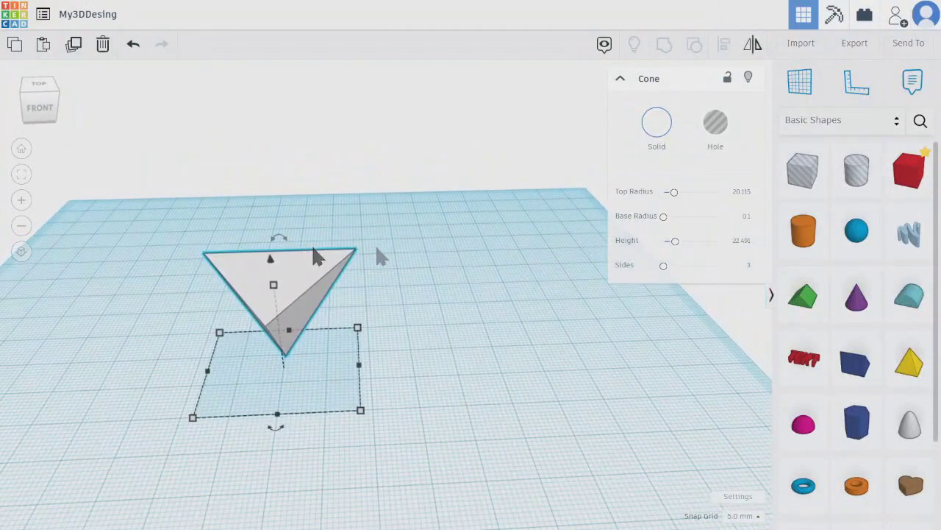
{"action": "left_click", "coordinate": [473, 256]}
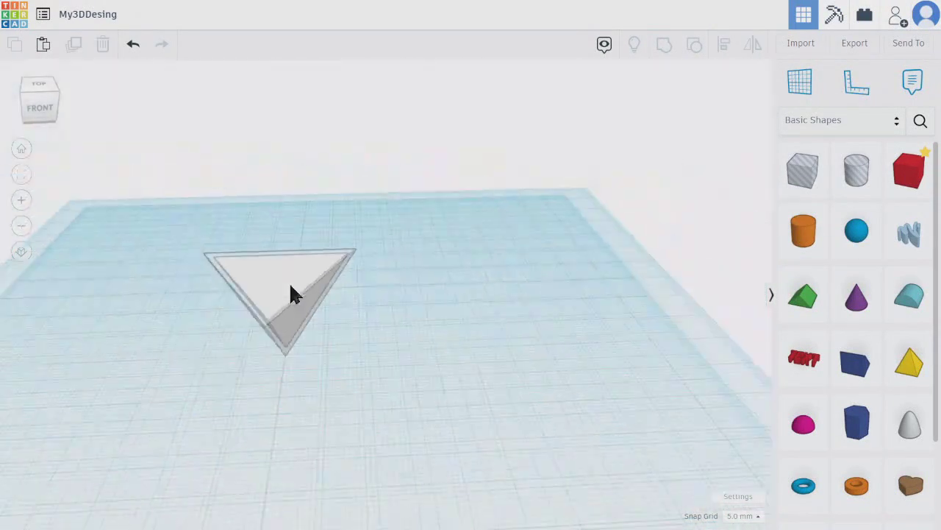
{"action": "left_click", "coordinate": [337, 279]}
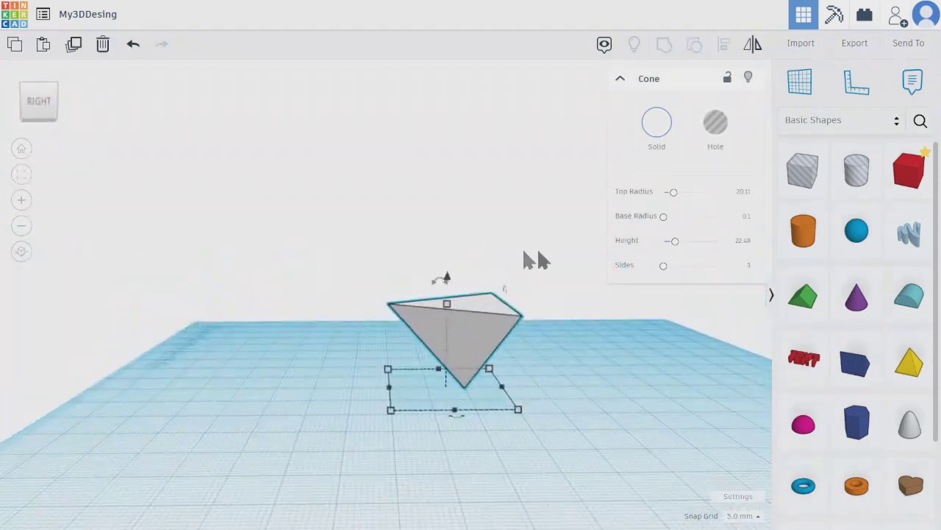
{"action": "left_click", "coordinate": [748, 267]}
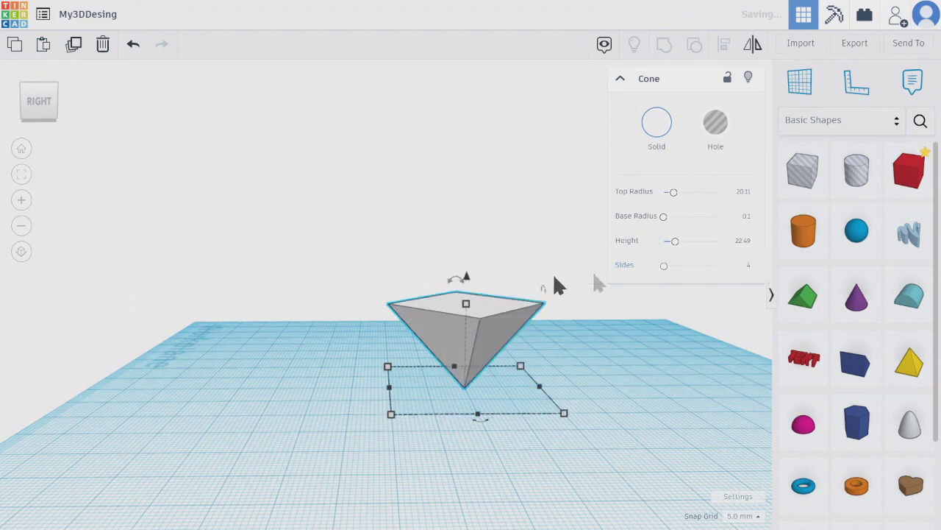
{"action": "right_click_drag", "start_coordinate": [517, 324], "coordinate": [474, 334]}
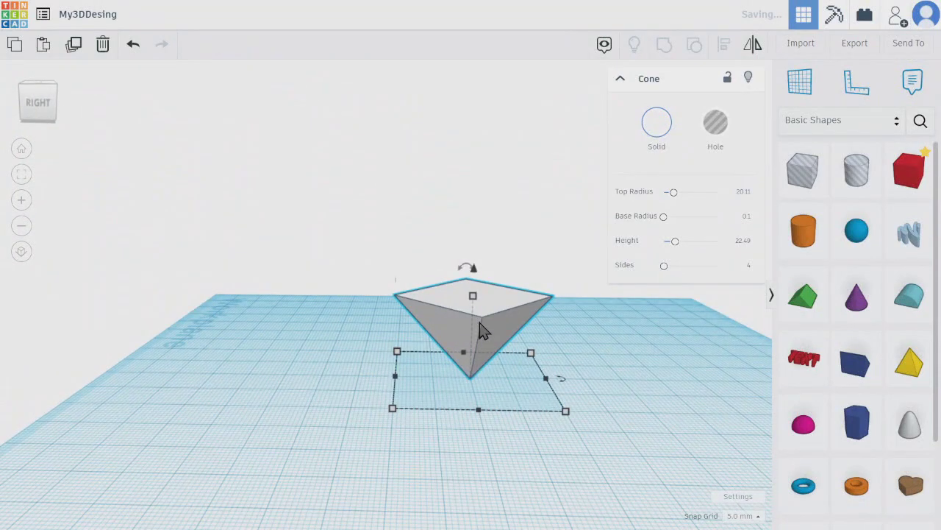
- Duplicate the inverted four-sided pyramid beside the original and align the two copies to their common centre so they coincide
{"action": "left_click_drag", "start_coordinate": [494, 327], "coordinate": [552, 323], "text": "alt"}
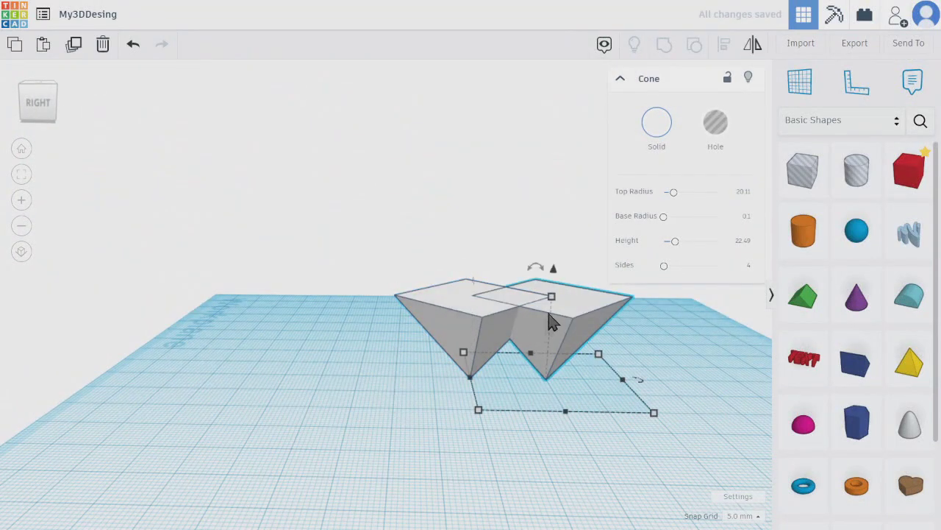
{"action": "left_click", "coordinate": [44, 91]}
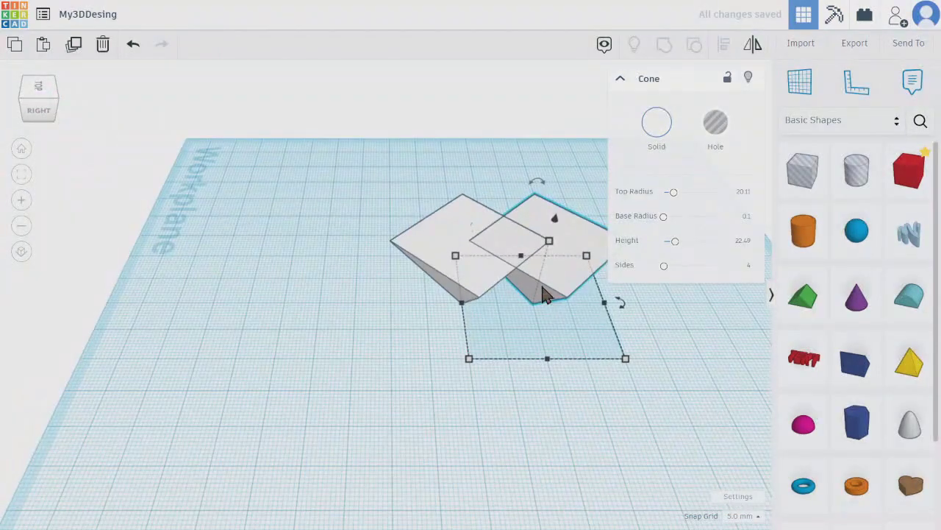
{"action": "scroll", "coordinate": [557, 304], "scroll_direction": "down", "scroll_amount": 5}
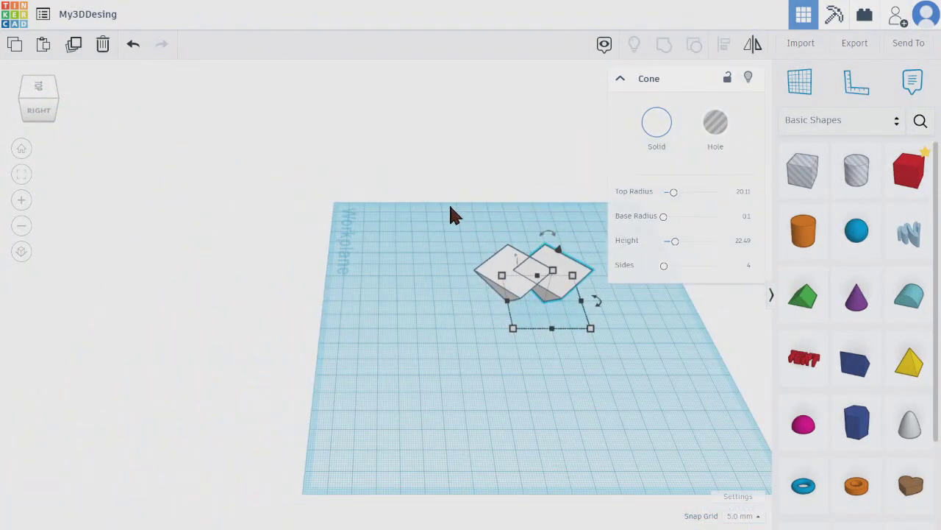
{"action": "left_click", "coordinate": [500, 271], "text": "shift"}
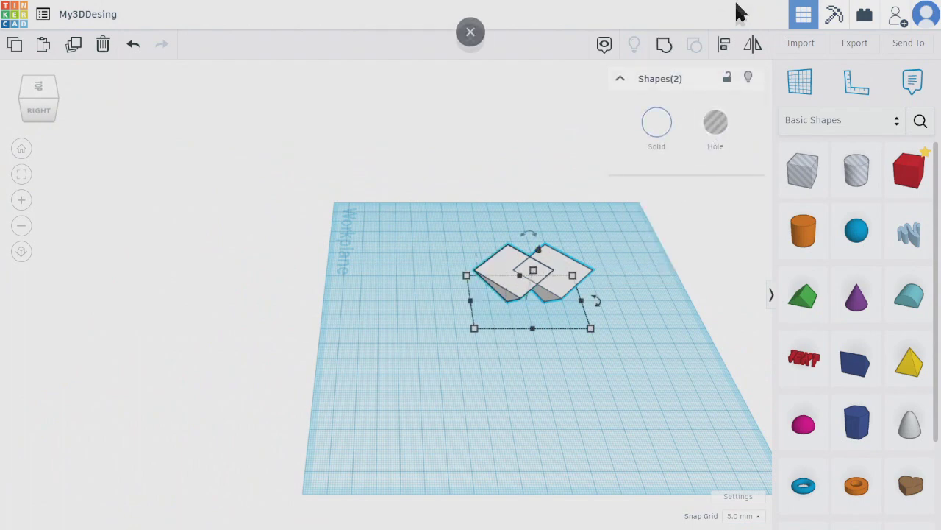
{"action": "left_click", "coordinate": [727, 45]}
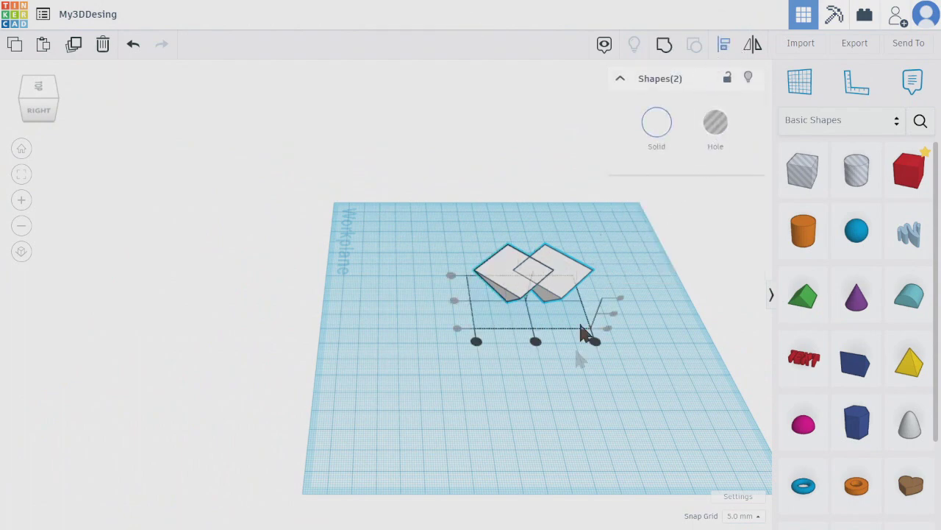
{"action": "left_click", "coordinate": [536, 342]}
{"action": "left_click", "coordinate": [570, 254]}
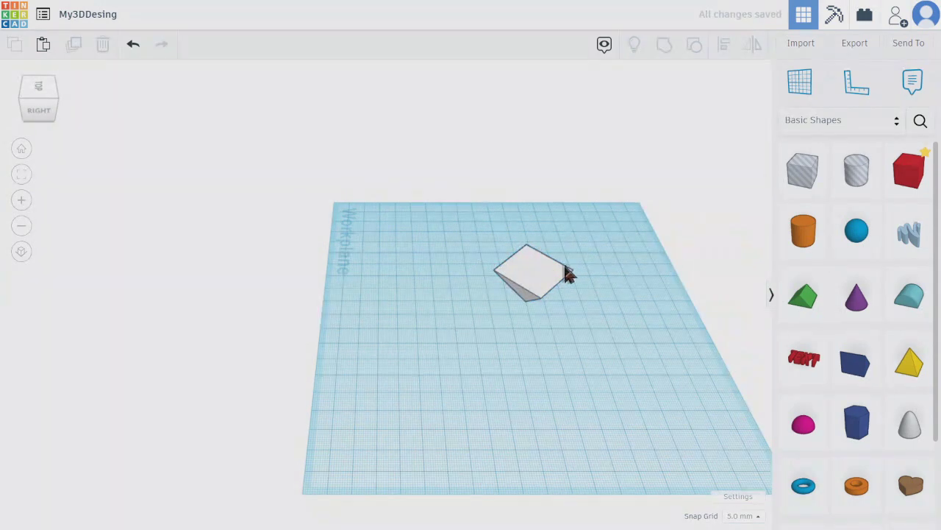
- Mirror one of the two overlapping pyramids vertically so that its tip points up
{"action": "left_click", "coordinate": [536, 269]}
{"action": "left_click", "coordinate": [753, 46]}
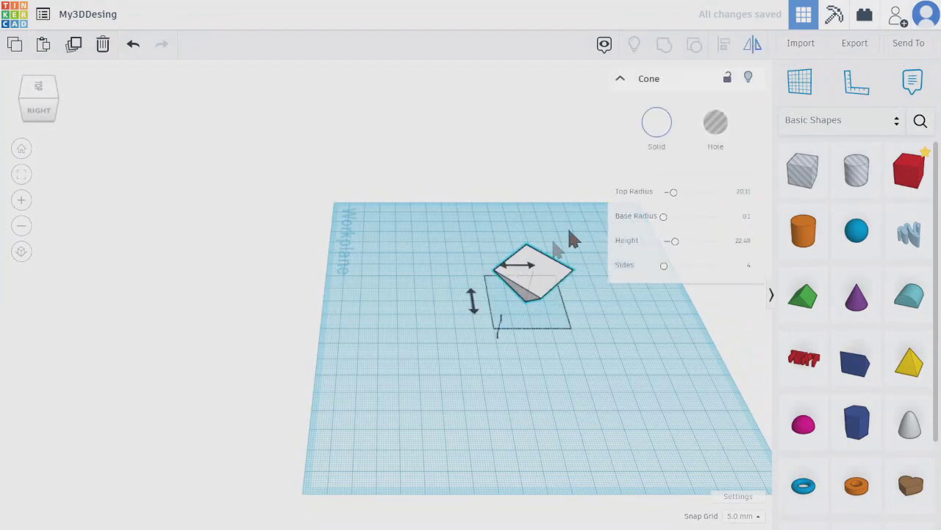
{"action": "left_click", "coordinate": [498, 324]}
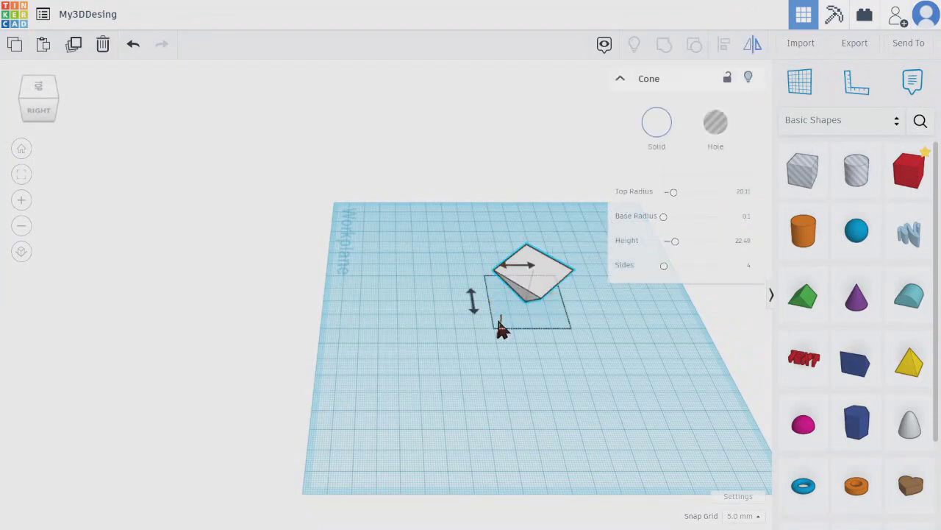
{"action": "left_click", "coordinate": [545, 287]}
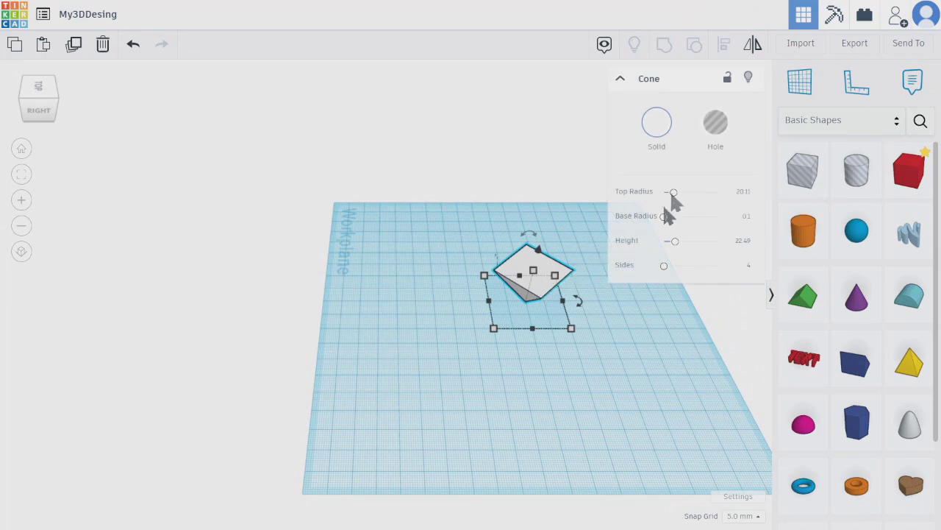
{"action": "left_click", "coordinate": [749, 47]}
{"action": "scroll", "coordinate": [486, 379], "scroll_direction": "up", "scroll_amount": 5}
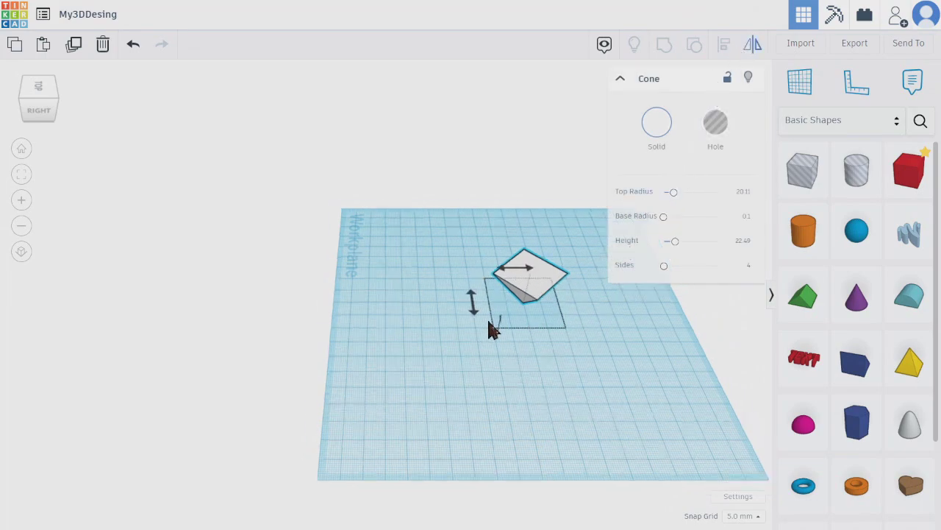
{"action": "scroll", "coordinate": [507, 331], "scroll_direction": "down", "scroll_amount": 5}
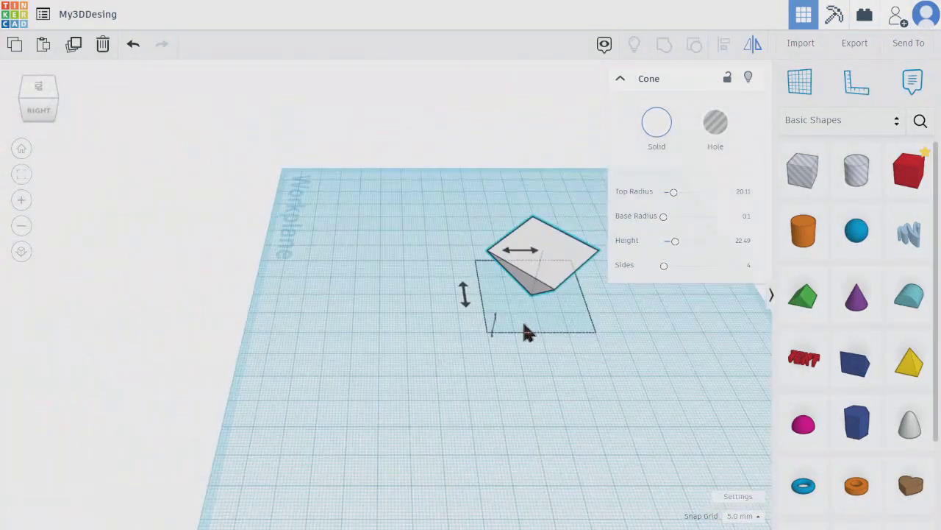
{"action": "right_click_drag", "start_coordinate": [547, 330], "coordinate": [631, 319]}
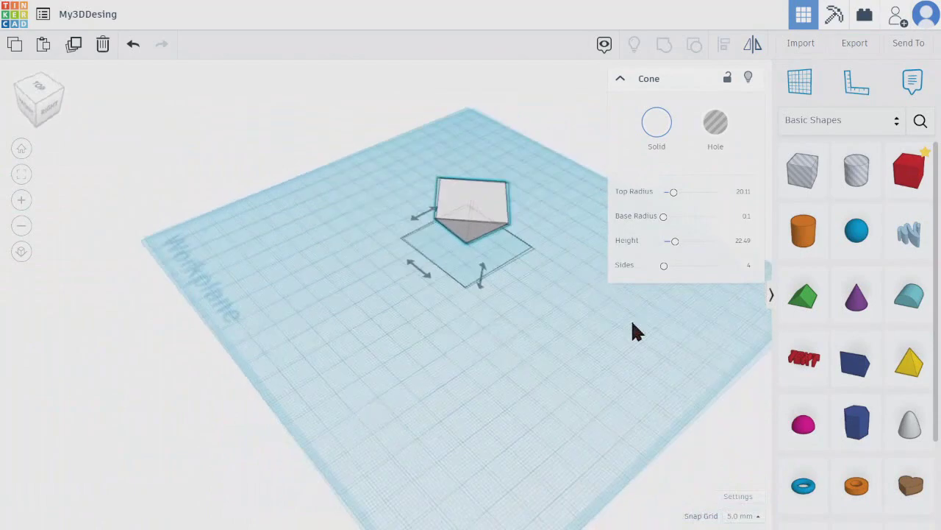
{"action": "left_click", "coordinate": [498, 269]}
{"action": "left_click", "coordinate": [477, 260]}
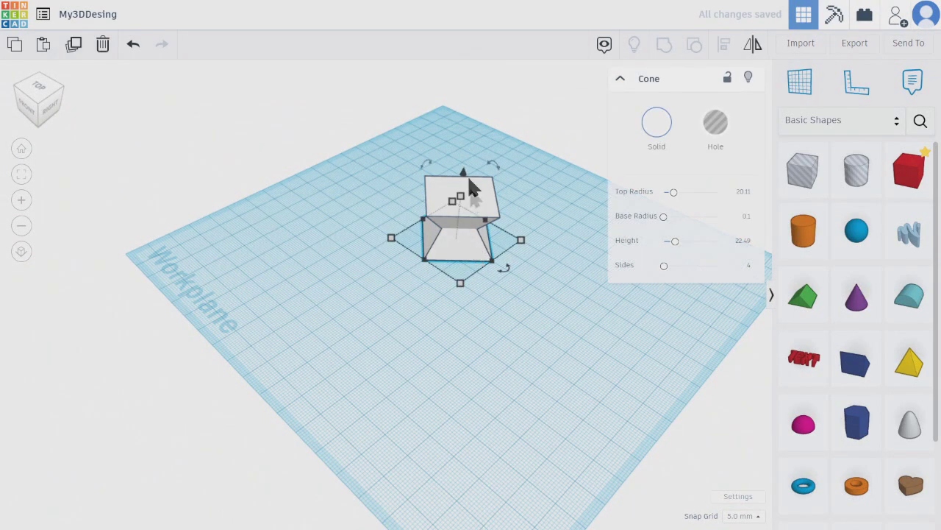
- Raise the upward-pointing pyramid until its base sits just above the flat top of the inverted one
{"action": "left_click_drag", "start_coordinate": [466, 181], "coordinate": [471, 120]}
{"action": "right_click_drag", "start_coordinate": [510, 204], "coordinate": [466, 297]}
{"action": "scroll", "coordinate": [467, 300], "scroll_direction": "up", "scroll_amount": 3}
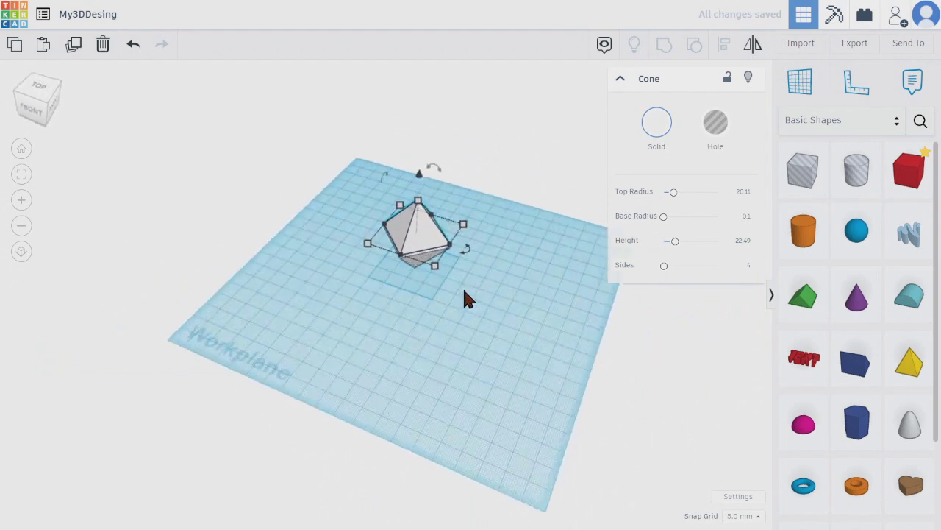
{"action": "scroll", "coordinate": [465, 294], "scroll_direction": "up", "scroll_amount": 3}
{"action": "scroll", "coordinate": [465, 294], "scroll_direction": "down", "scroll_amount": 2}
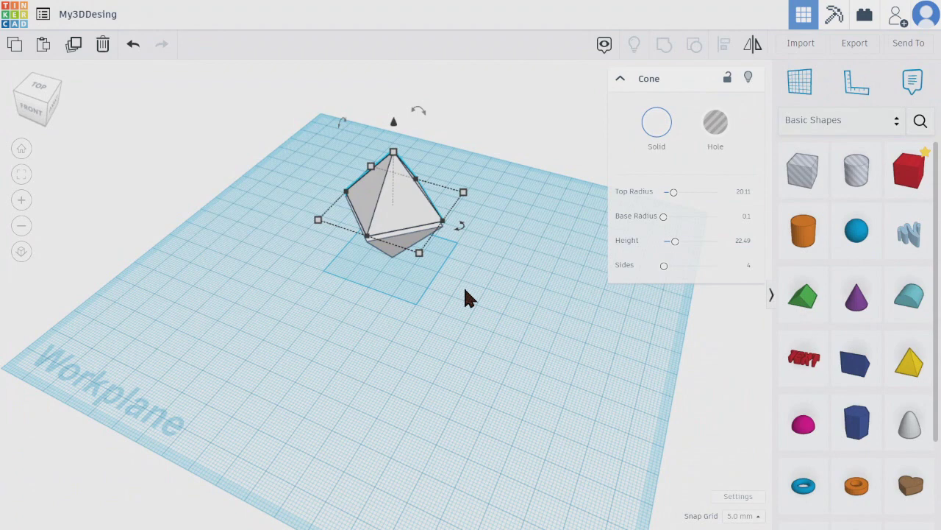
- Select both halves of the four-sided diamond and delete them from the workplane
{"action": "left_click", "coordinate": [465, 291]}
{"action": "left_click_drag", "start_coordinate": [318, 134], "coordinate": [574, 309]}
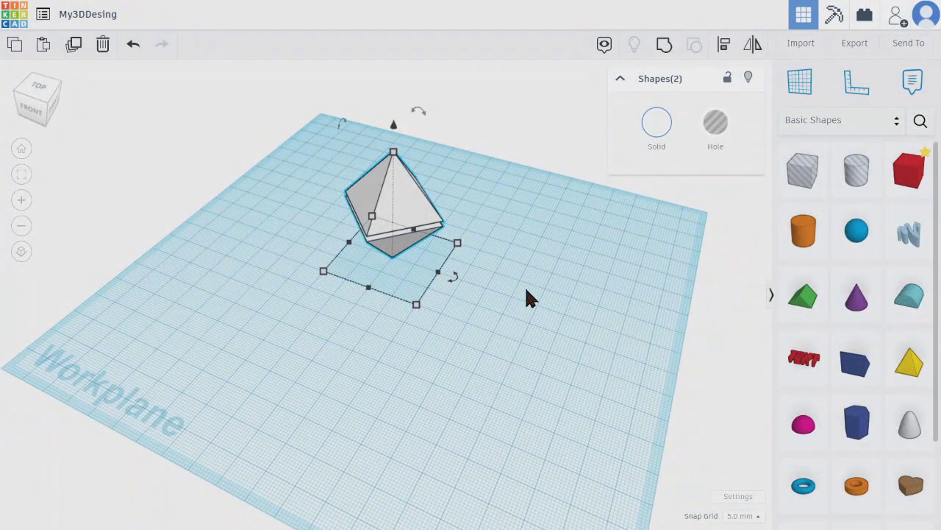
{"action": "key", "text": "Delete"}
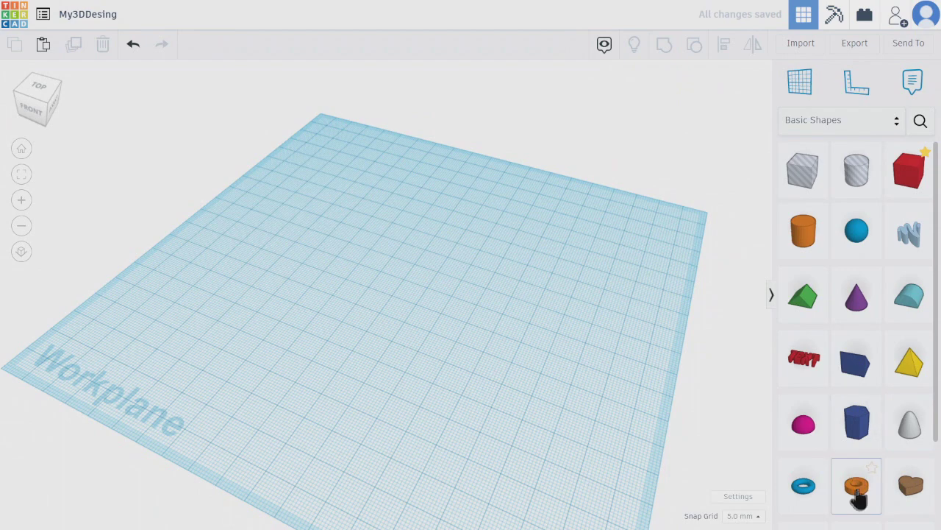
- Place a torus on the workplane with a radius of about 40.86 and a tube value of 5
{"action": "left_click_drag", "start_coordinate": [807, 498], "coordinate": [424, 305]}
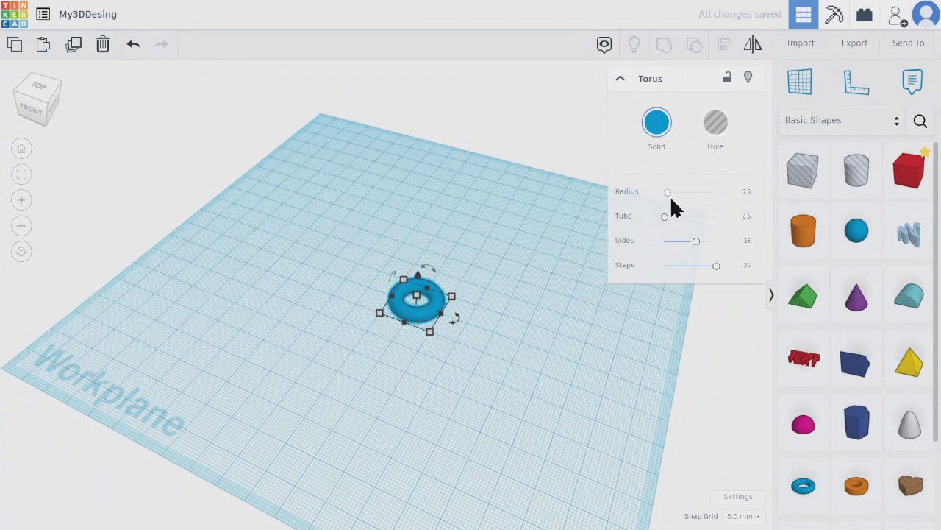
{"action": "left_click_drag", "start_coordinate": [668, 192], "coordinate": [667, 216]}
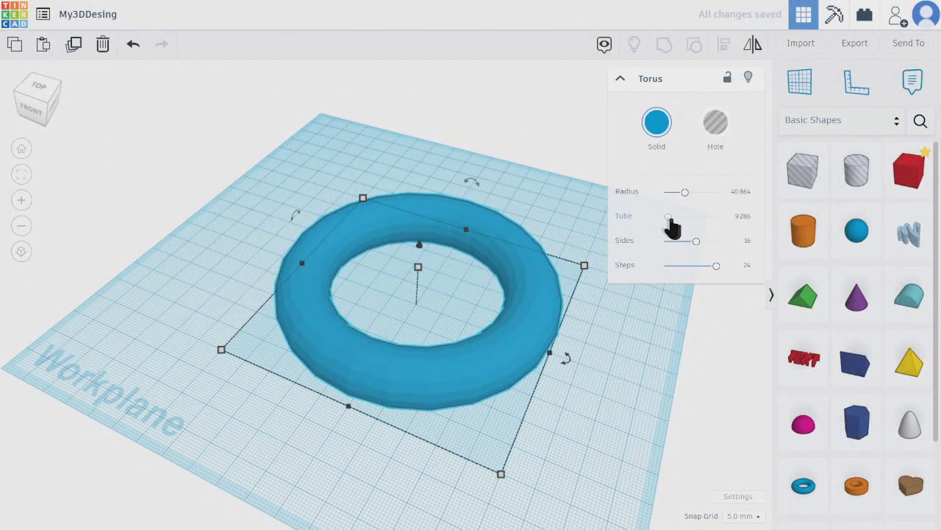
{"action": "left_click", "coordinate": [742, 217]}
{"action": "type", "text": "5"}
{"action": "key", "text": "Return"}
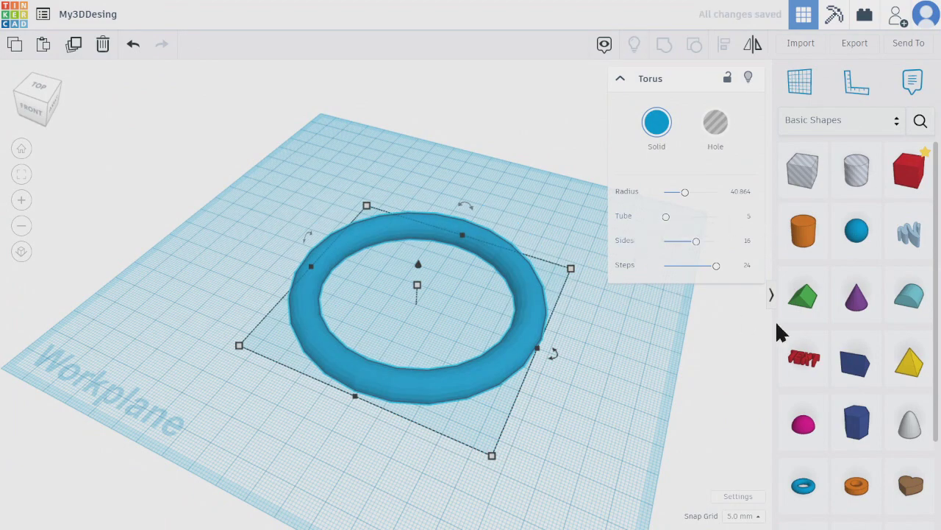
- Raise the torus's number of sides to 24 and inspect the smoother ring up close
{"action": "left_click_drag", "start_coordinate": [695, 241], "coordinate": [757, 249]}
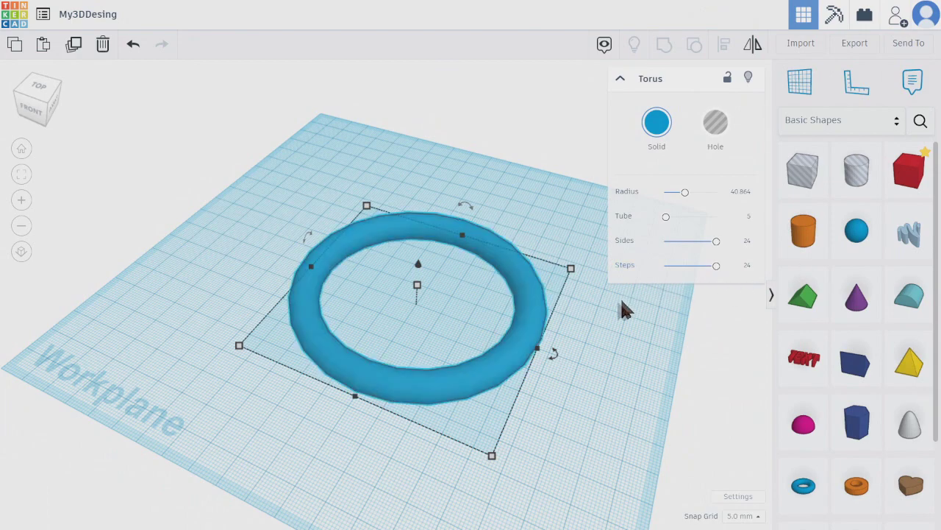
{"action": "scroll", "coordinate": [445, 341], "scroll_direction": "up", "scroll_amount": 5}
{"action": "scroll", "coordinate": [473, 334], "scroll_direction": "down", "scroll_amount": 5}
{"action": "scroll", "coordinate": [478, 294], "scroll_direction": "down", "scroll_amount": 5}
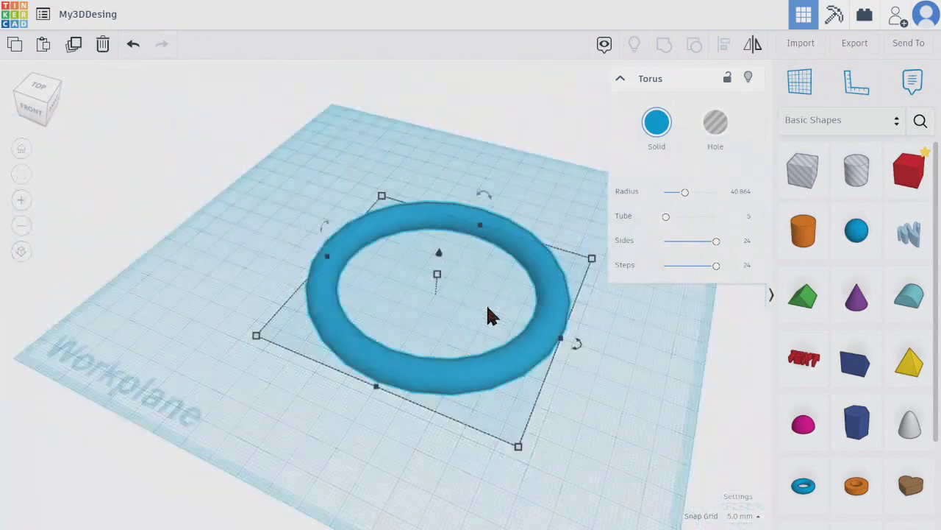
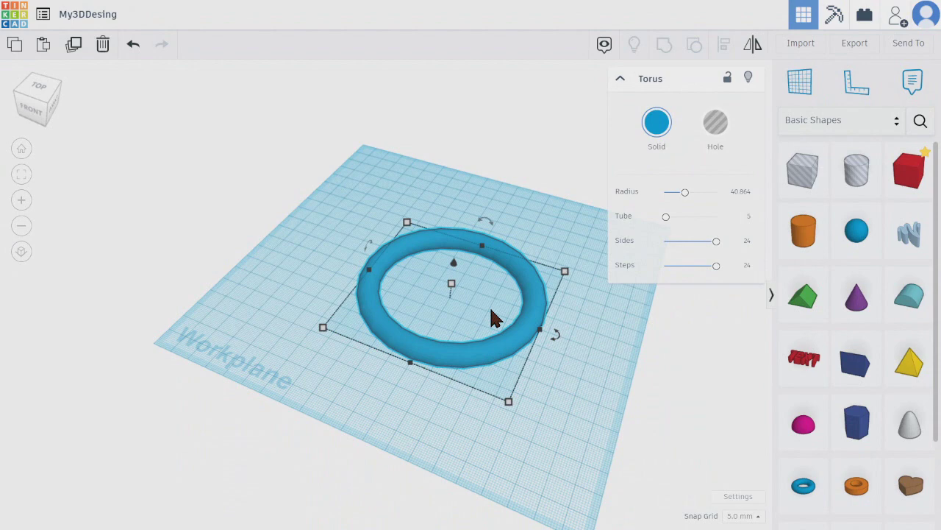
- Delete the torus from the workplane
{"action": "left_click", "coordinate": [609, 380]}
{"action": "left_click", "coordinate": [524, 345]}
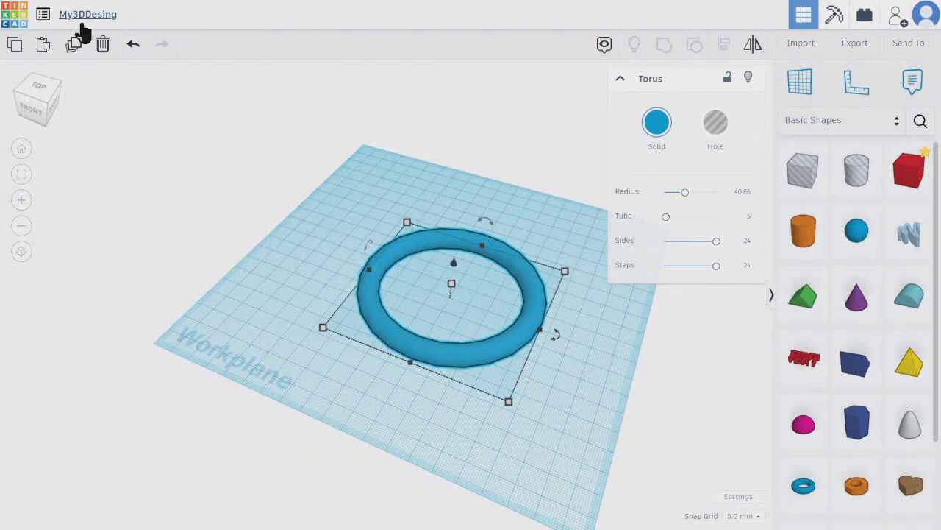
{"action": "left_click", "coordinate": [108, 54]}
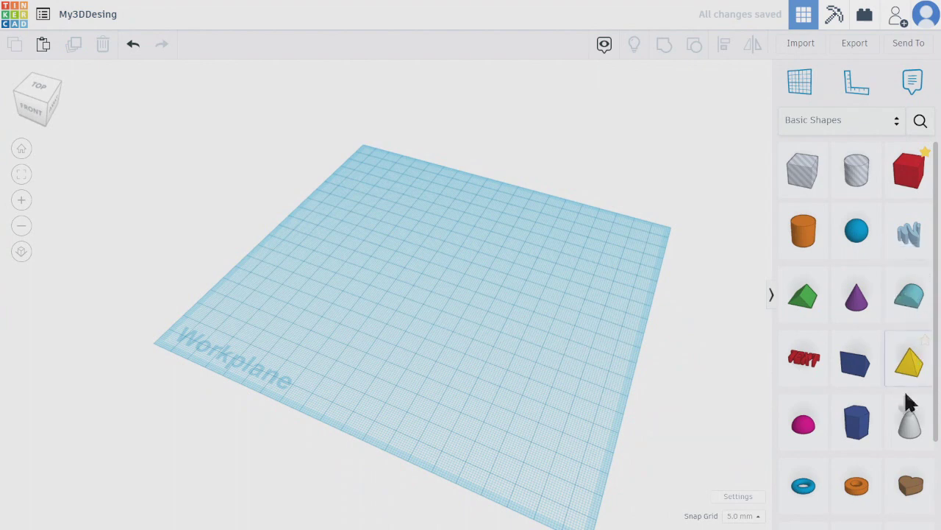
- Place a polygon shape on the workplane and reduce its number of sides to 3
{"action": "left_click_drag", "start_coordinate": [862, 450], "coordinate": [414, 297]}
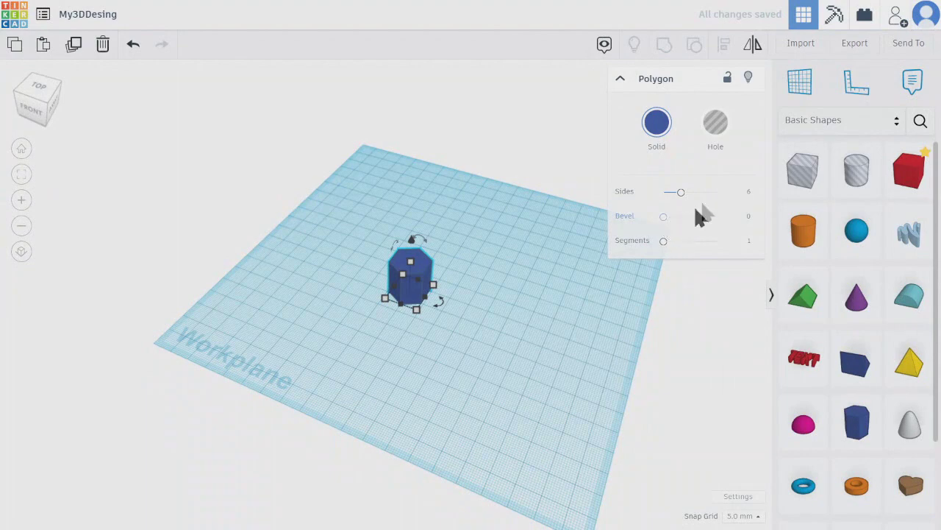
{"action": "left_click_drag", "start_coordinate": [679, 193], "coordinate": [645, 200]}
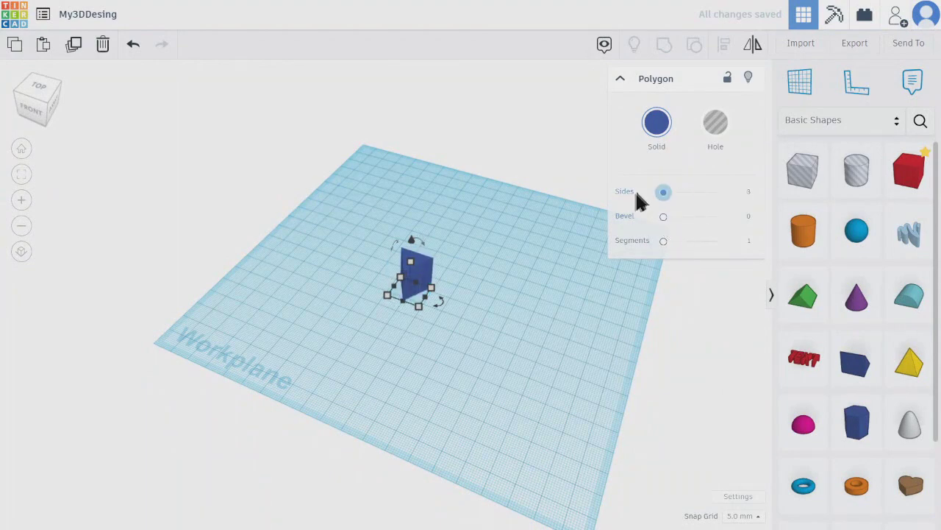
{"action": "scroll", "coordinate": [307, 290], "scroll_direction": "up", "scroll_amount": 5}
{"action": "scroll", "coordinate": [632, 323], "scroll_direction": "down", "scroll_amount": 5}
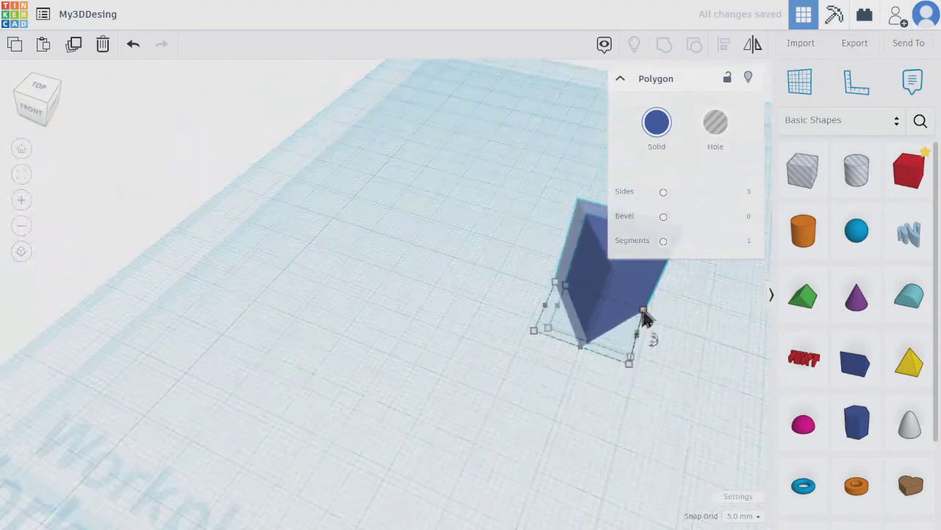
- Recolour the triangular prism light tan, set its segments to 8 and view it from above
{"action": "left_click", "coordinate": [674, 129]}
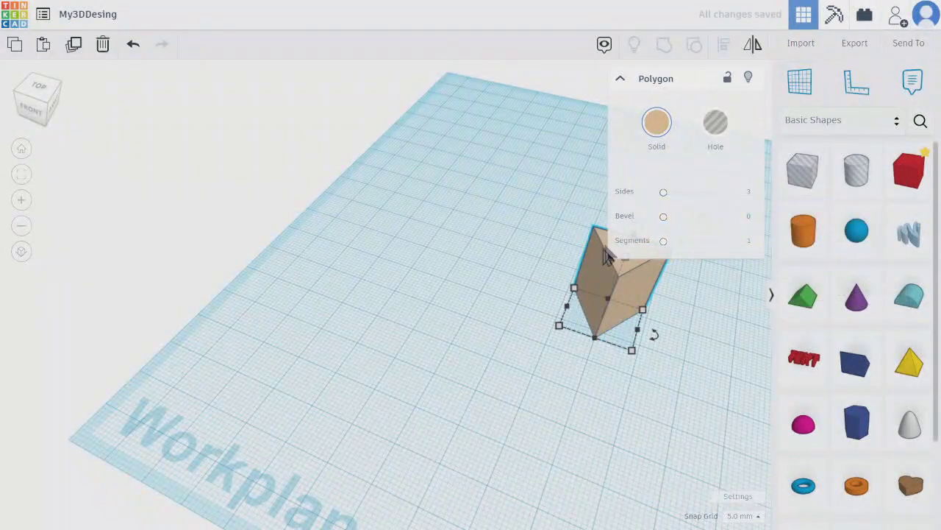
{"action": "left_click", "coordinate": [21, 174]}
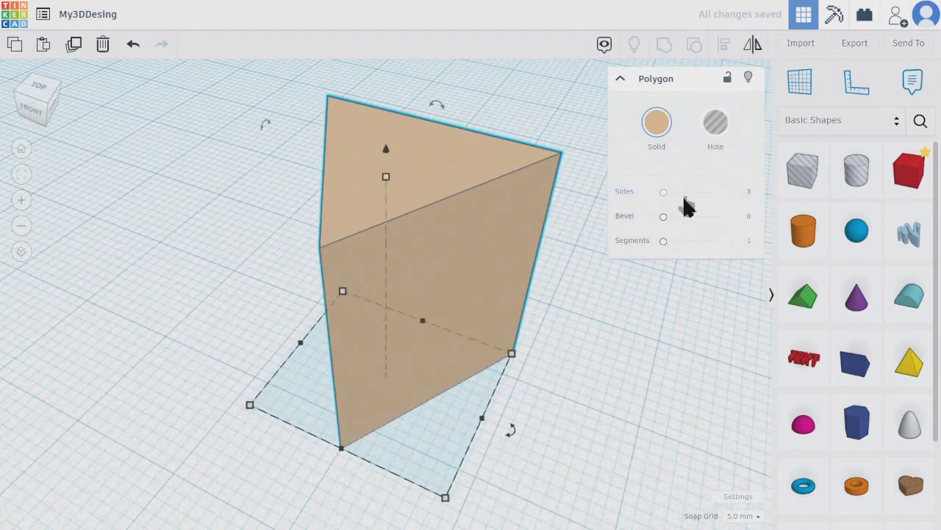
{"action": "left_click_drag", "start_coordinate": [663, 241], "coordinate": [705, 251]}
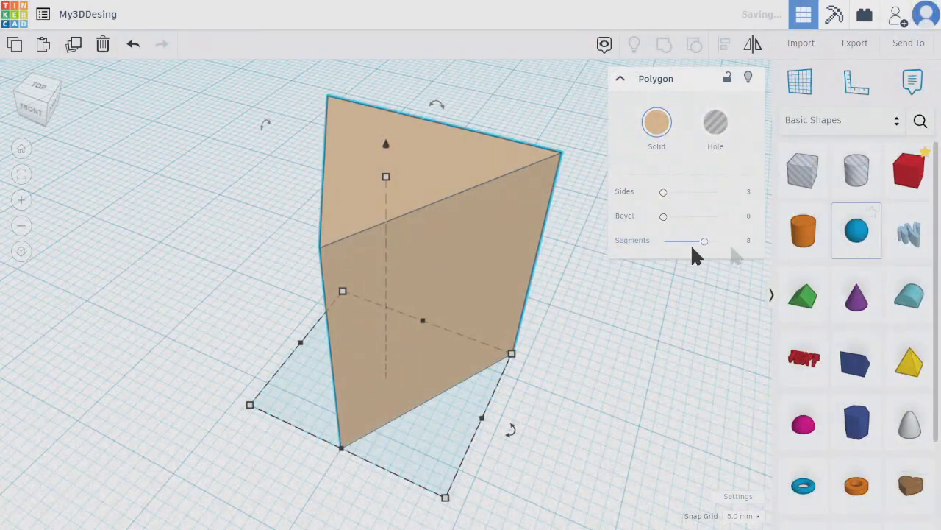
{"action": "scroll", "coordinate": [478, 286], "scroll_direction": "down", "scroll_amount": 5}
{"action": "scroll", "coordinate": [493, 283], "scroll_direction": "up", "scroll_amount": 4}
{"action": "right_click_drag", "start_coordinate": [485, 285], "coordinate": [545, 271]}
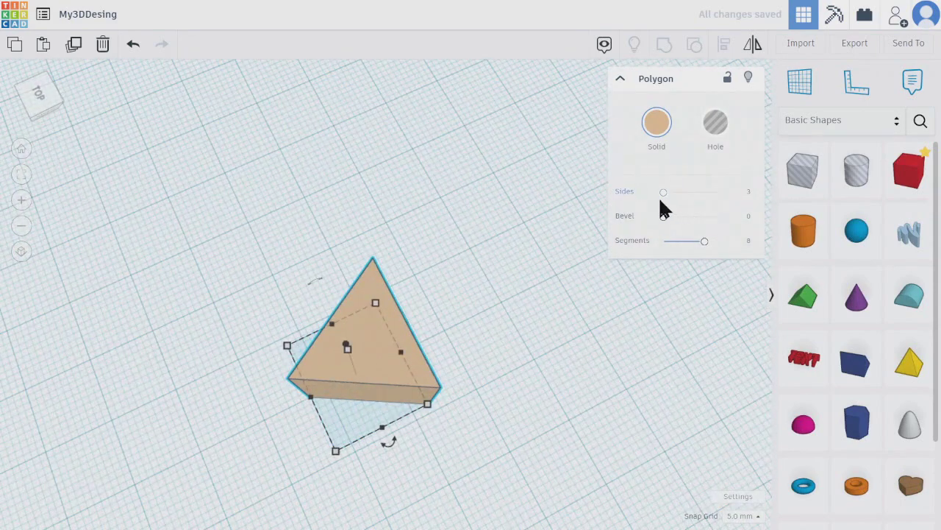
- Set the polygon's number of sides to 5 and then to 12
{"action": "left_click", "coordinate": [749, 192]}
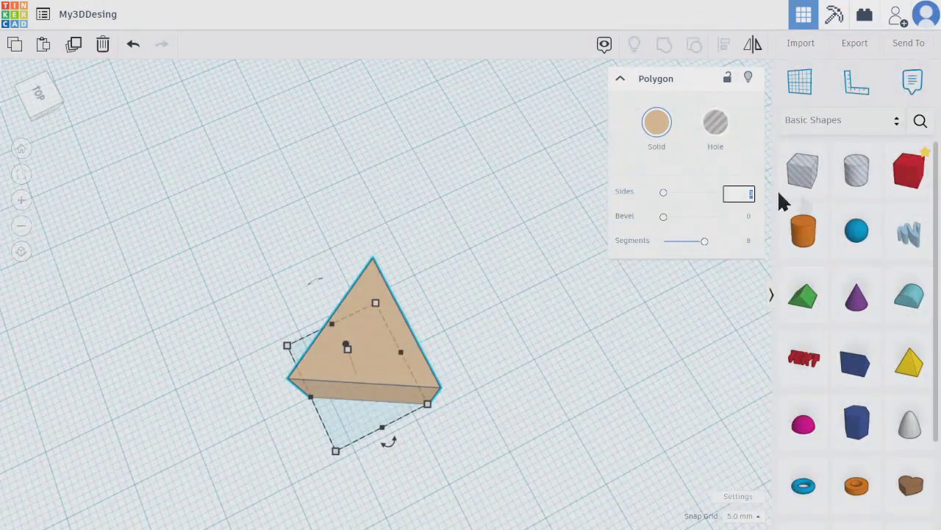
{"action": "type", "text": "5"}
{"action": "key", "text": "Return"}
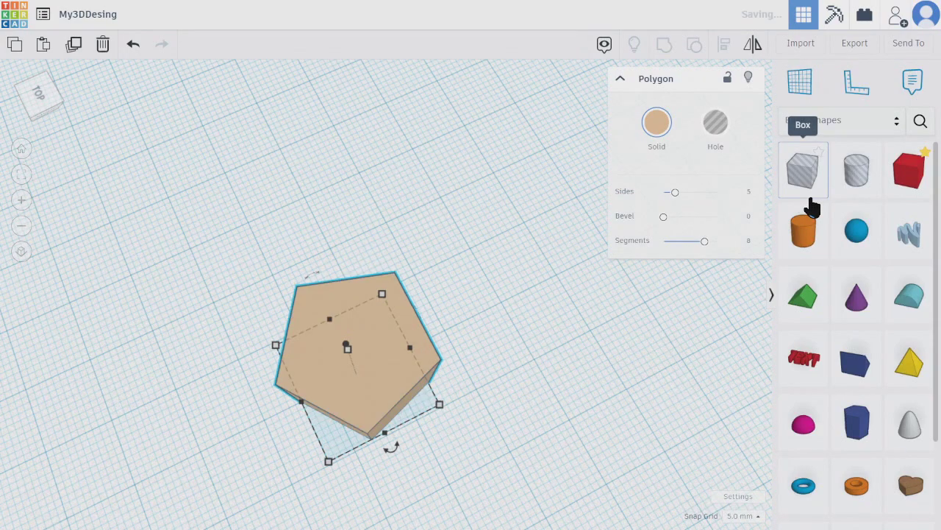
{"action": "left_click", "coordinate": [748, 193]}
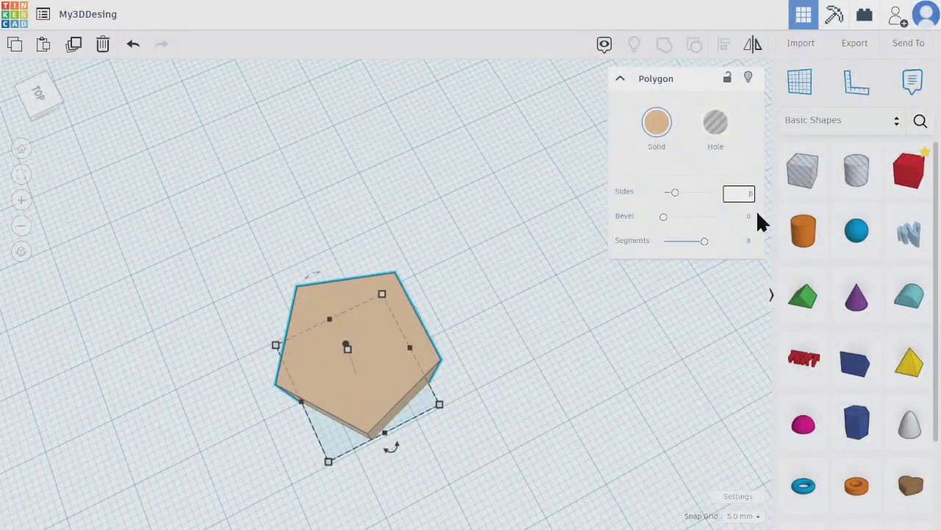
{"action": "type", "text": "12"}
{"action": "key", "text": "Return"}
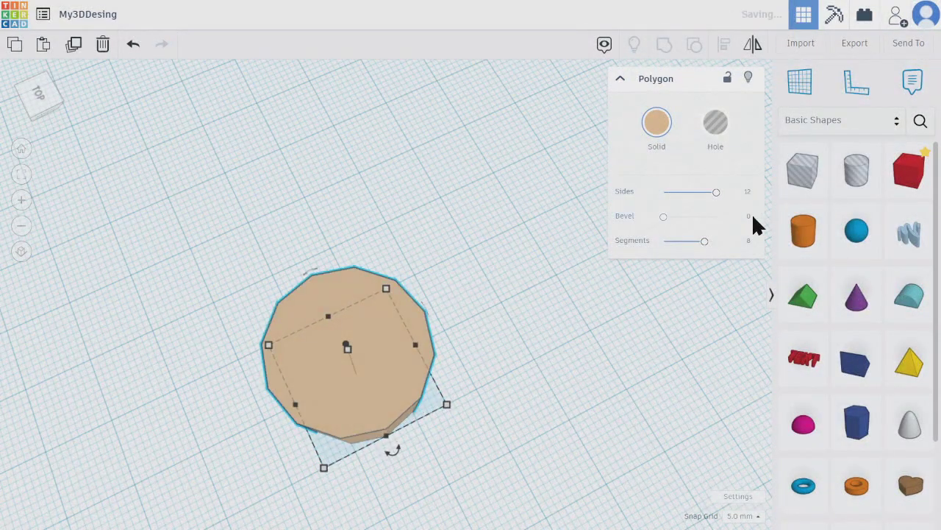
- Inspect the twelve-sided polygon from above and delete it from the workplane
{"action": "left_click", "coordinate": [447, 298]}
{"action": "right_click_drag", "start_coordinate": [444, 360], "coordinate": [433, 426]}
{"action": "scroll", "coordinate": [406, 427], "scroll_direction": "down", "scroll_amount": 5}
{"action": "scroll", "coordinate": [393, 435], "scroll_direction": "up", "scroll_amount": 10}
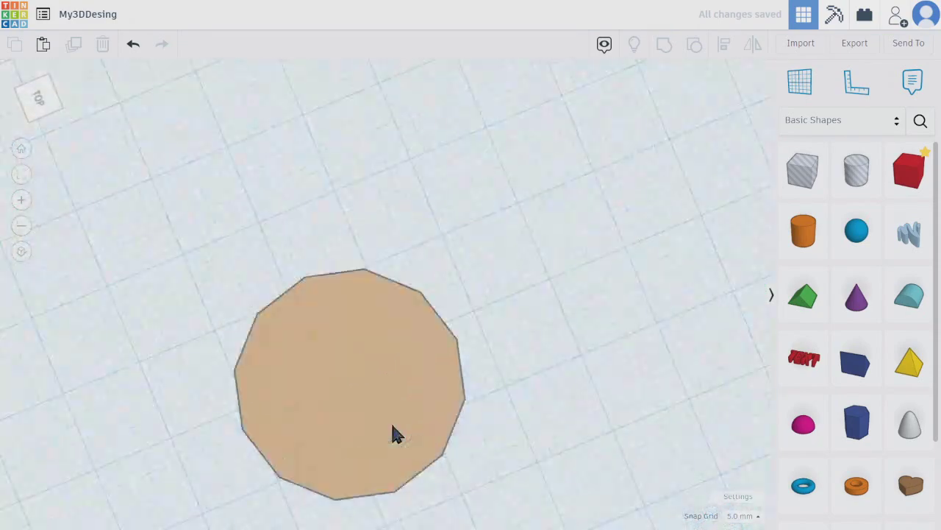
{"action": "scroll", "coordinate": [391, 440], "scroll_direction": "down", "scroll_amount": 10}
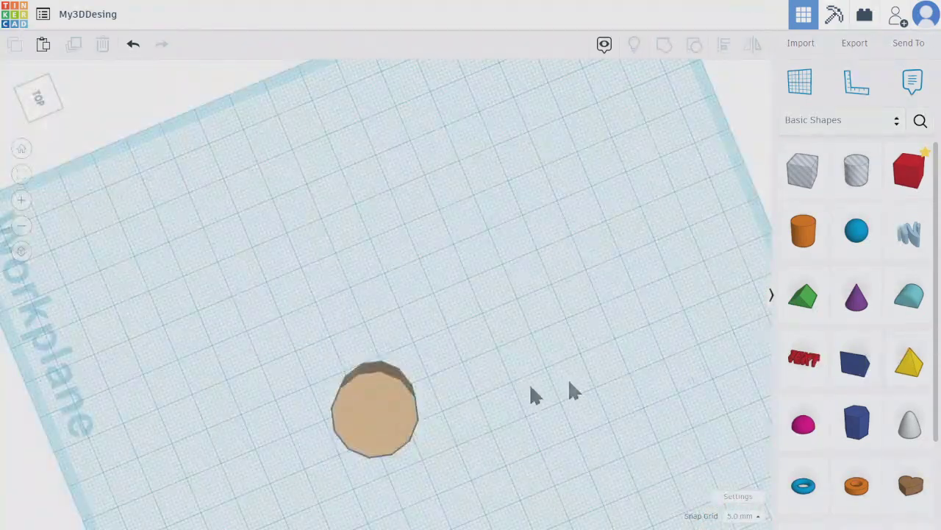
{"action": "scroll", "coordinate": [888, 475], "scroll_direction": "down", "scroll_amount": 3}
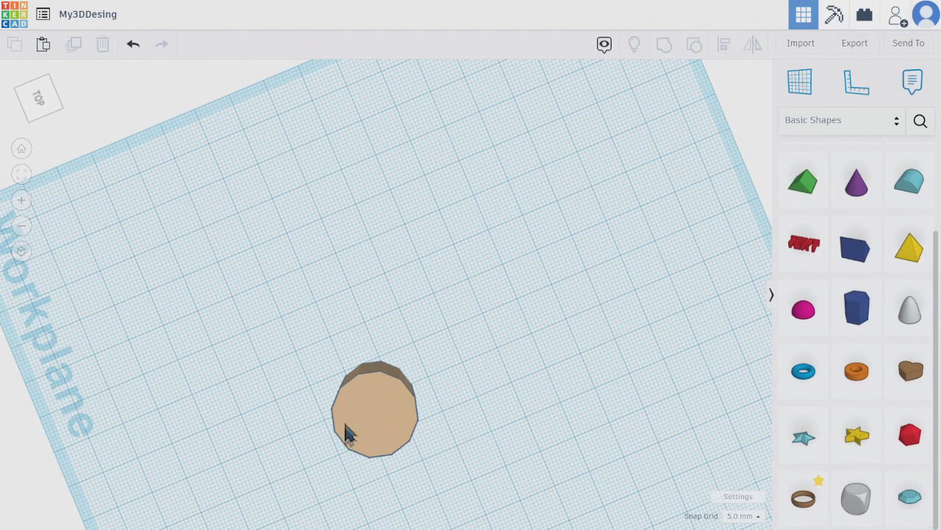
{"action": "left_click", "coordinate": [375, 415]}
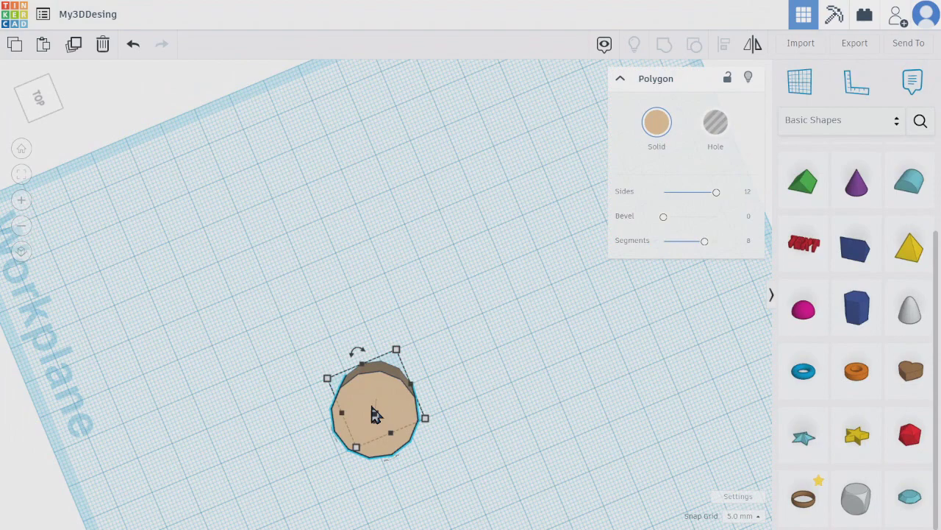
{"action": "key", "text": "Delete"}
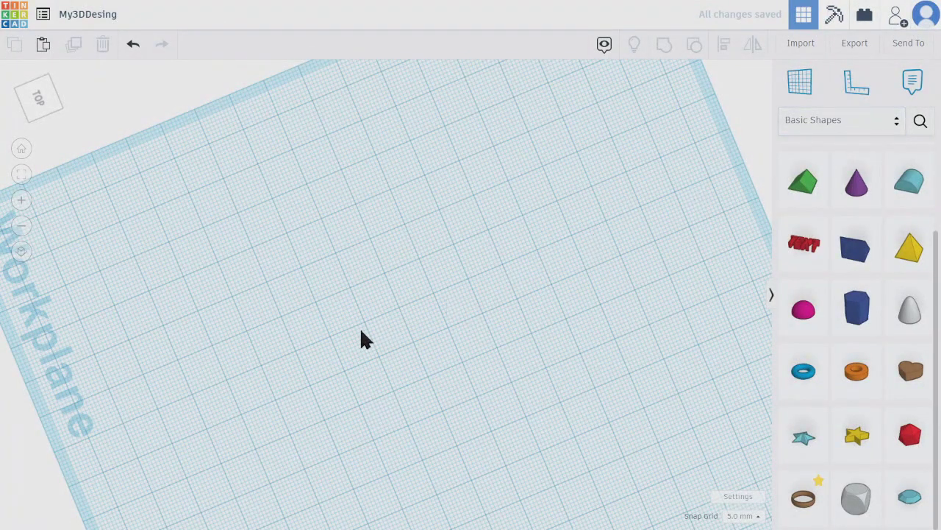
- Return the empty workplane to its home view, then open the export options and close them again
{"action": "scroll", "coordinate": [360, 338], "scroll_direction": "down", "scroll_amount": 5}
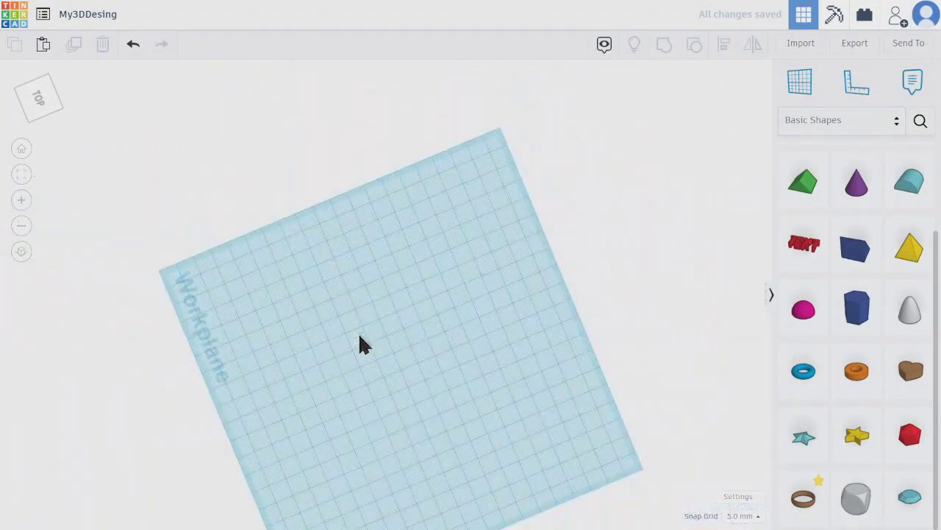
{"action": "left_click", "coordinate": [23, 157]}
{"action": "scroll", "coordinate": [548, 298], "scroll_direction": "down", "scroll_amount": 3}
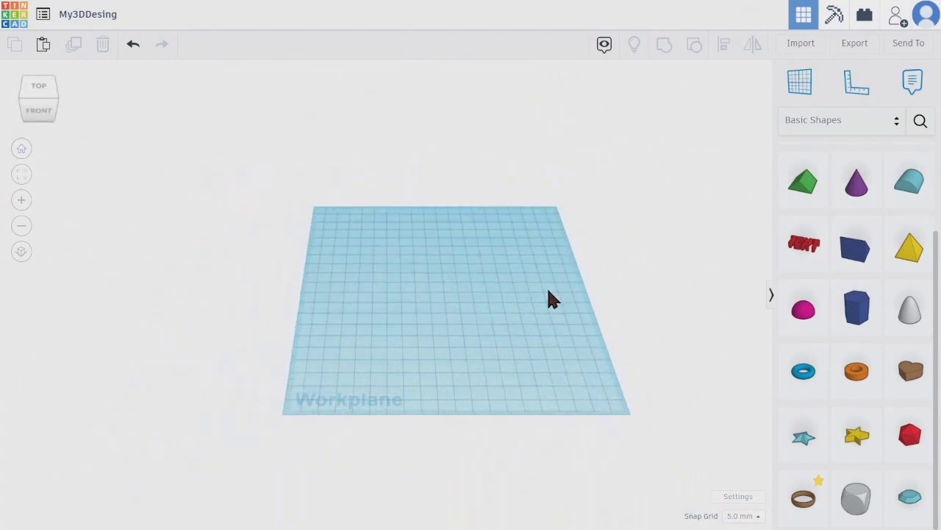
{"action": "scroll", "coordinate": [321, 324], "scroll_direction": "up", "scroll_amount": 2}
{"action": "scroll", "coordinate": [615, 322], "scroll_direction": "down", "scroll_amount": 1}
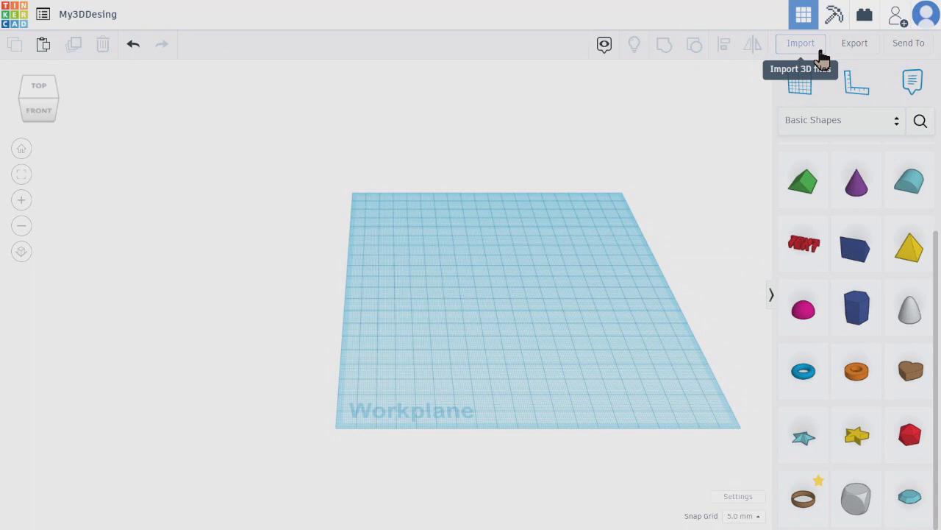
{"action": "left_click", "coordinate": [853, 52]}
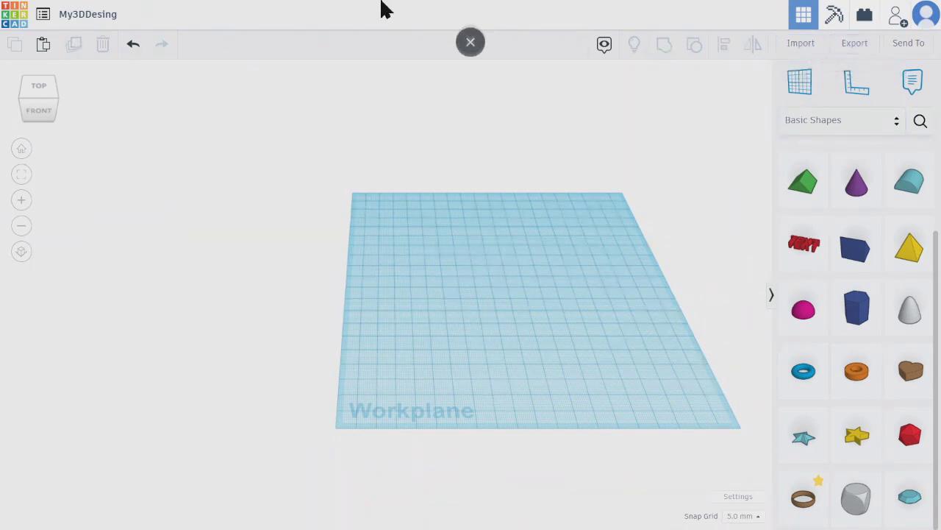
{"action": "left_click", "coordinate": [471, 40]}
- Switch to a new Chrome tab, search Google for "free stl files" and look through the results
{"action": "left_click", "coordinate": [167, 11]}
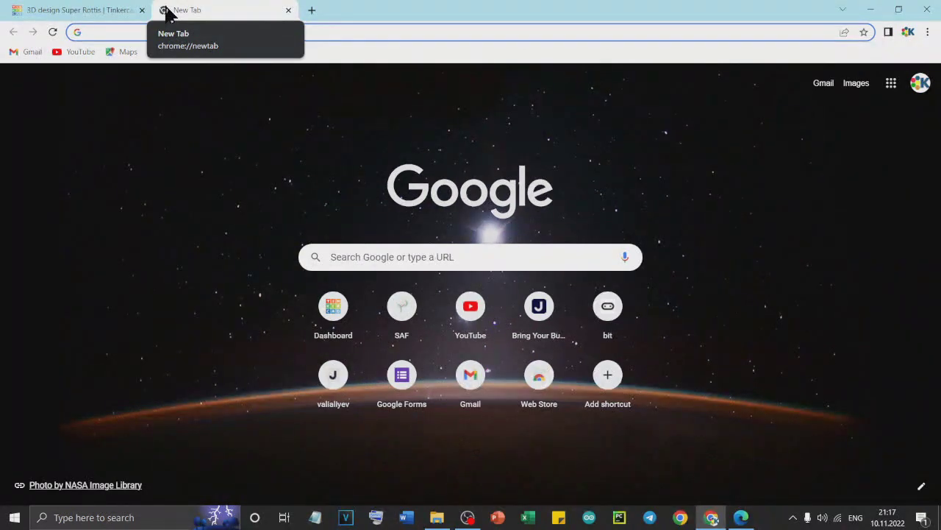
{"action": "type", "text": "free stl"}
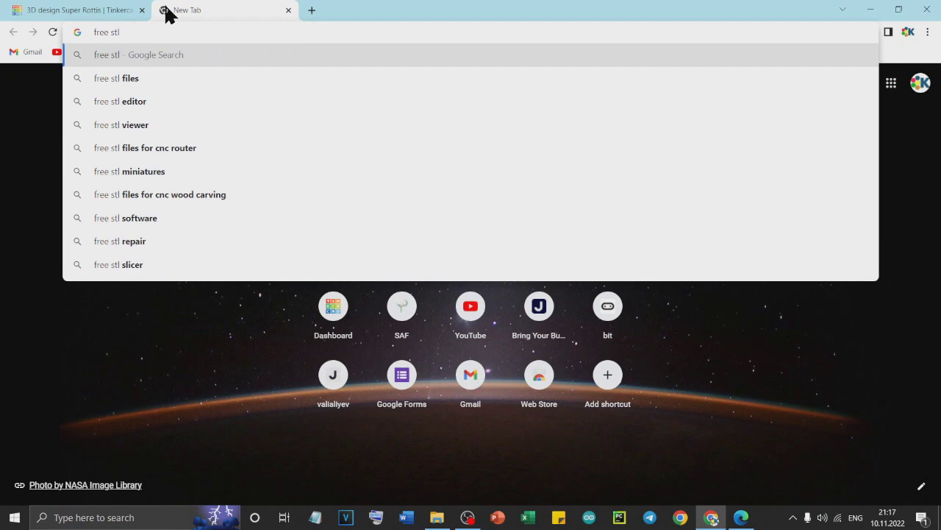
{"action": "key", "text": "Down"}
{"action": "key", "text": "Return"}
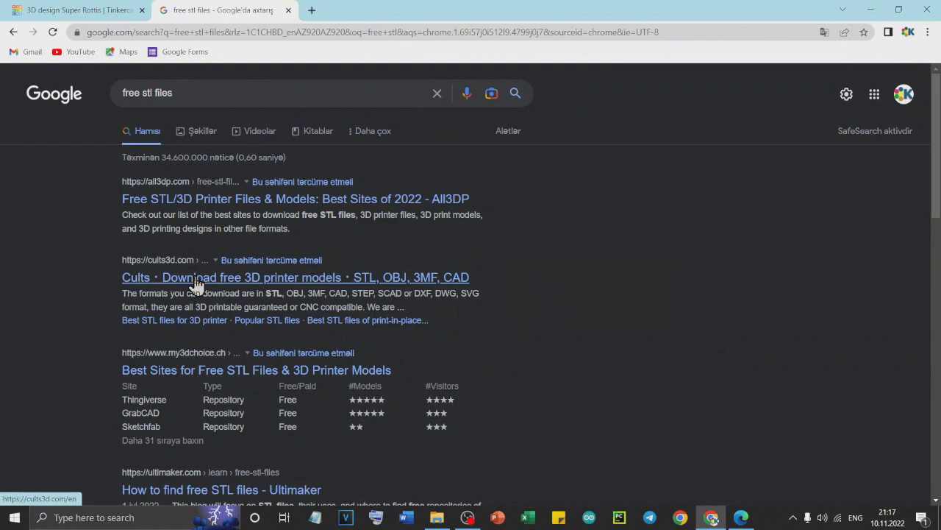
{"action": "scroll", "coordinate": [195, 283], "scroll_direction": "down", "scroll_amount": 4}
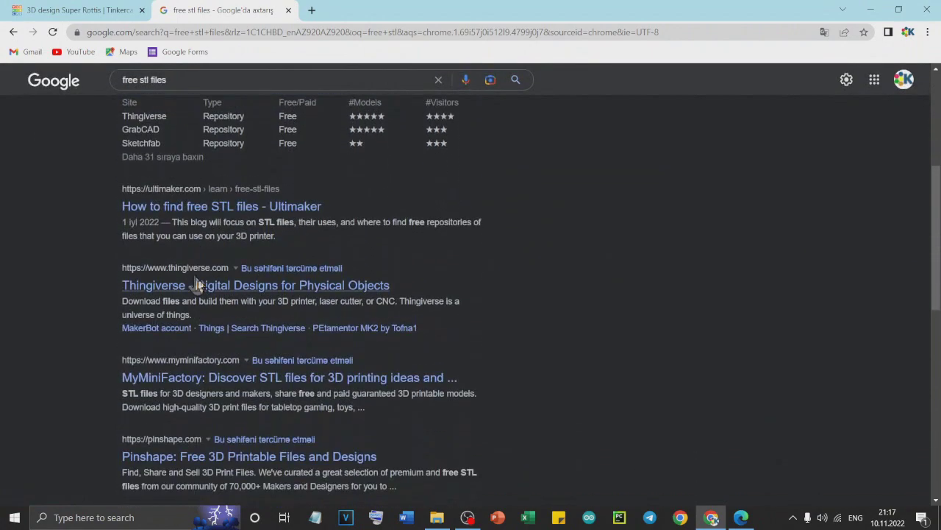
{"action": "scroll", "coordinate": [196, 284], "scroll_direction": "down", "scroll_amount": 2}
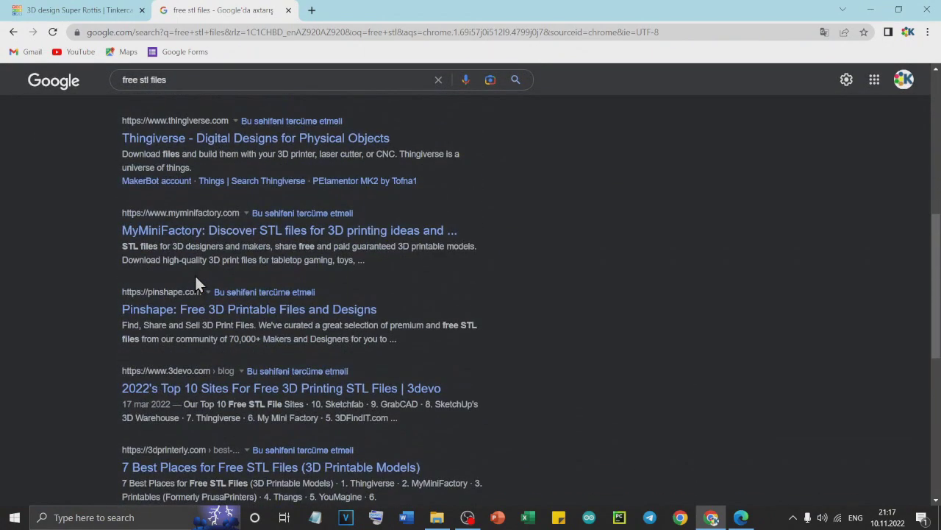
- Show the image results for "free stl files", preview the blue Sphynx scan model and close the preview
{"action": "scroll", "coordinate": [195, 282], "scroll_direction": "up", "scroll_amount": 6}
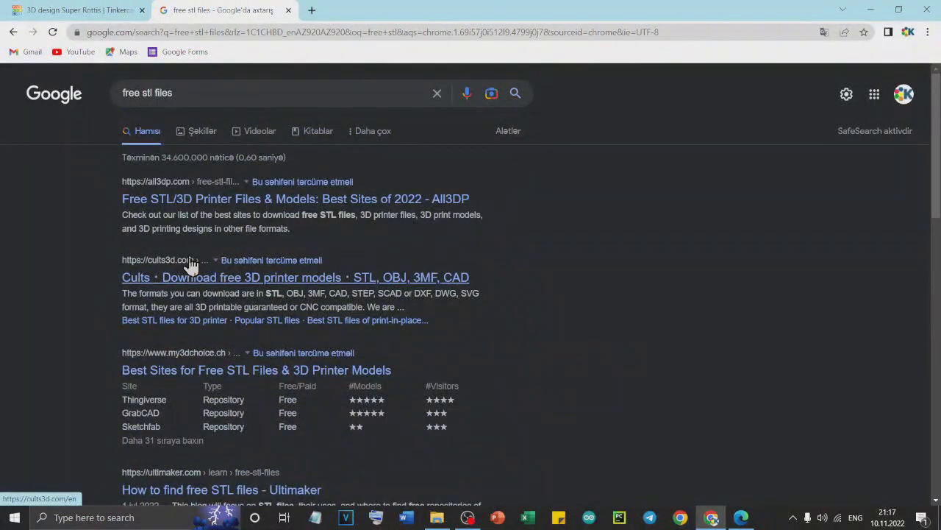
{"action": "left_click", "coordinate": [202, 132]}
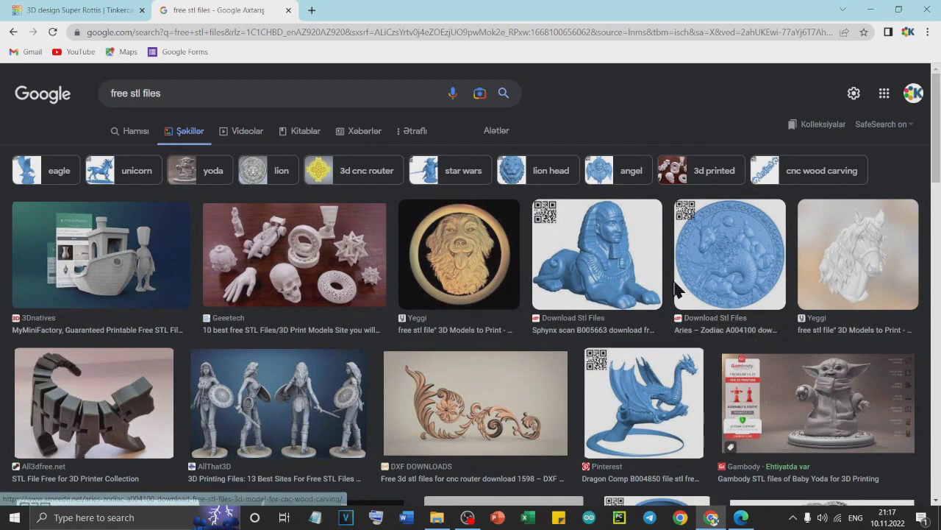
{"action": "left_click", "coordinate": [603, 257]}
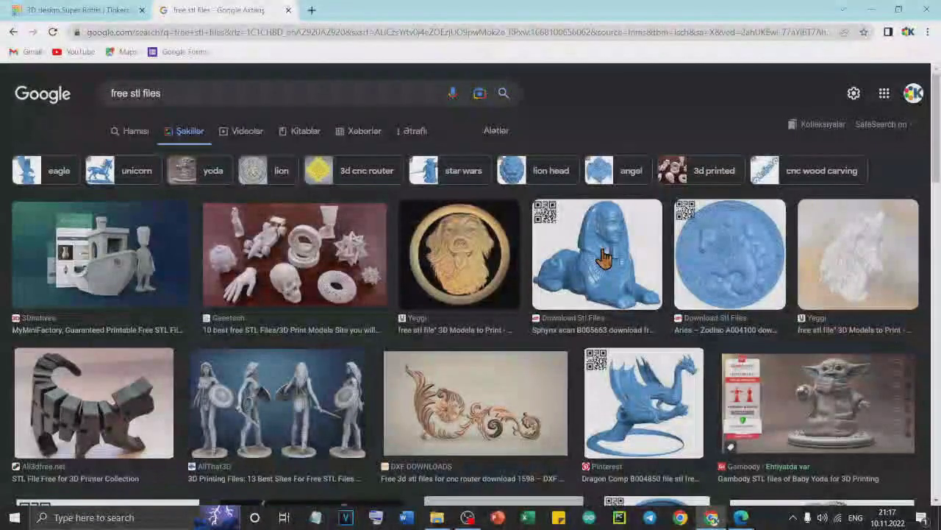
{"action": "scroll", "coordinate": [665, 396], "scroll_direction": "down", "scroll_amount": 1}
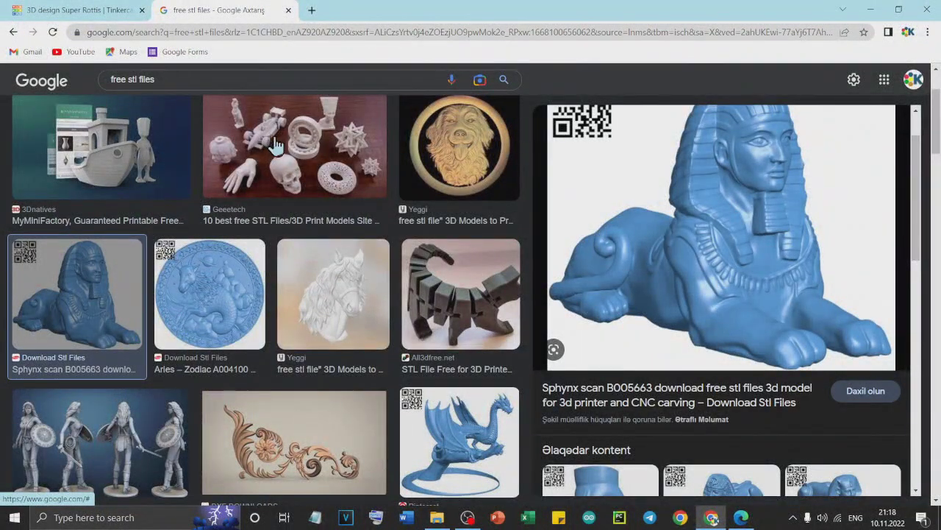
{"action": "key", "text": "Escape"}
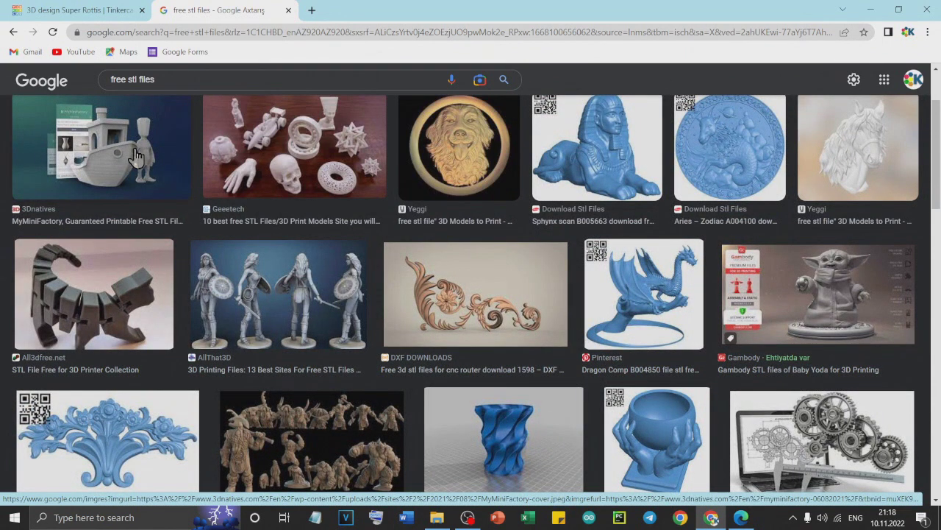
- Preview the MyMiniFactory boat image from 3Dnatives and open its source article on free STL files
{"action": "left_click", "coordinate": [136, 157]}
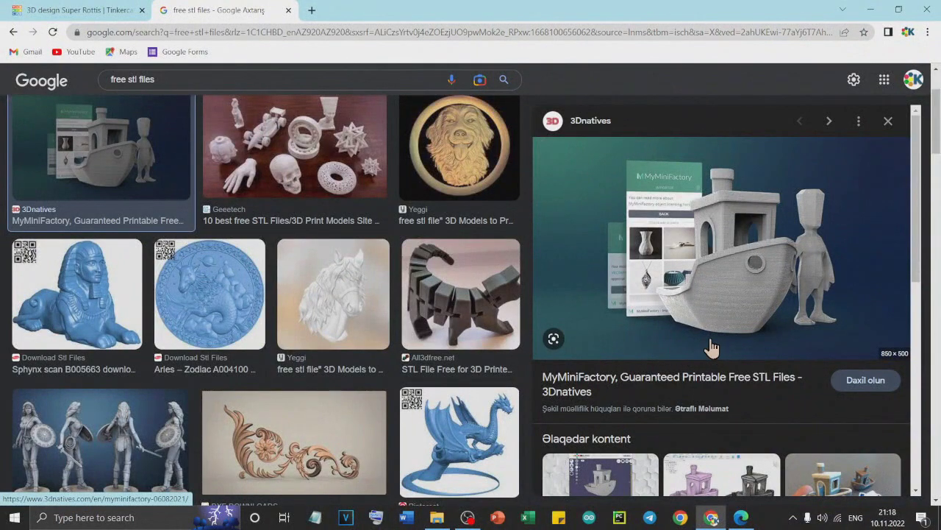
{"action": "scroll", "coordinate": [711, 346], "scroll_direction": "down", "scroll_amount": 1}
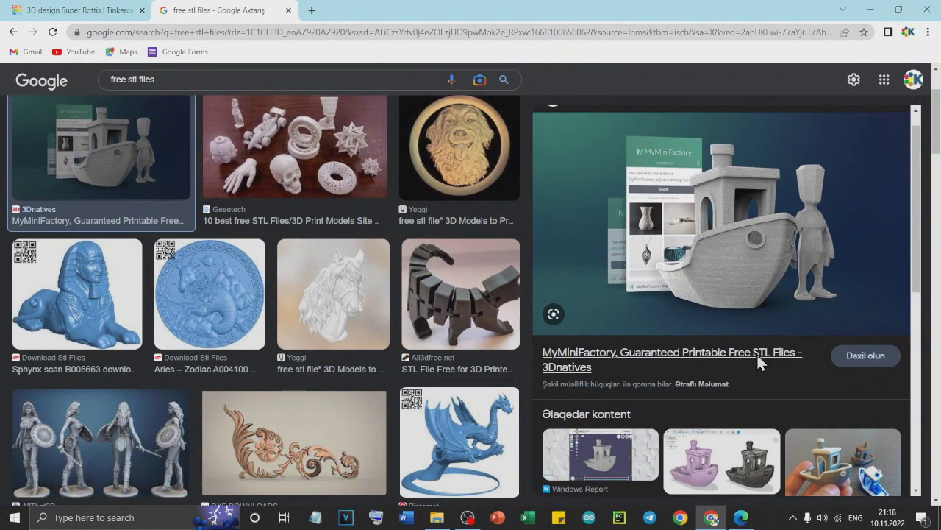
{"action": "left_click", "coordinate": [665, 361]}
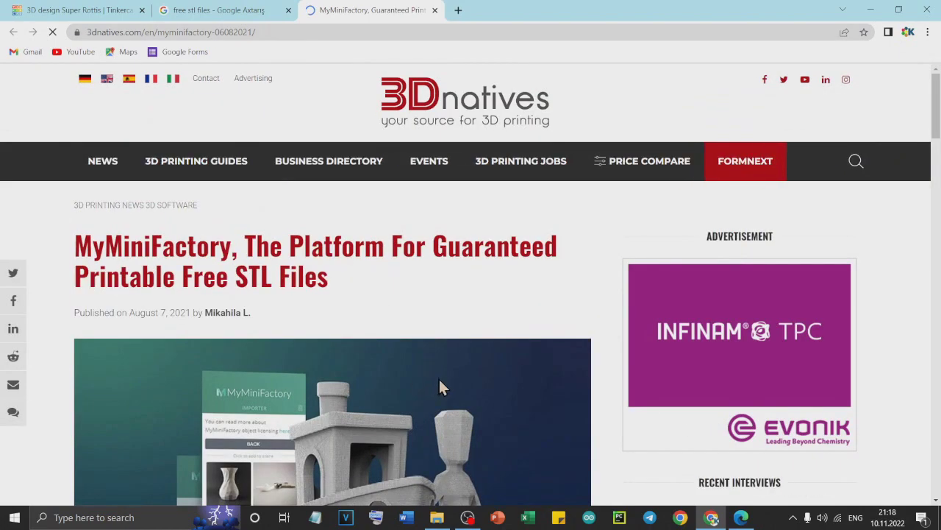
- Look through the 3Dnatives article on MyMiniFactory down to the related posts and back up to its title
{"action": "scroll", "coordinate": [438, 377], "scroll_direction": "down", "scroll_amount": 4}
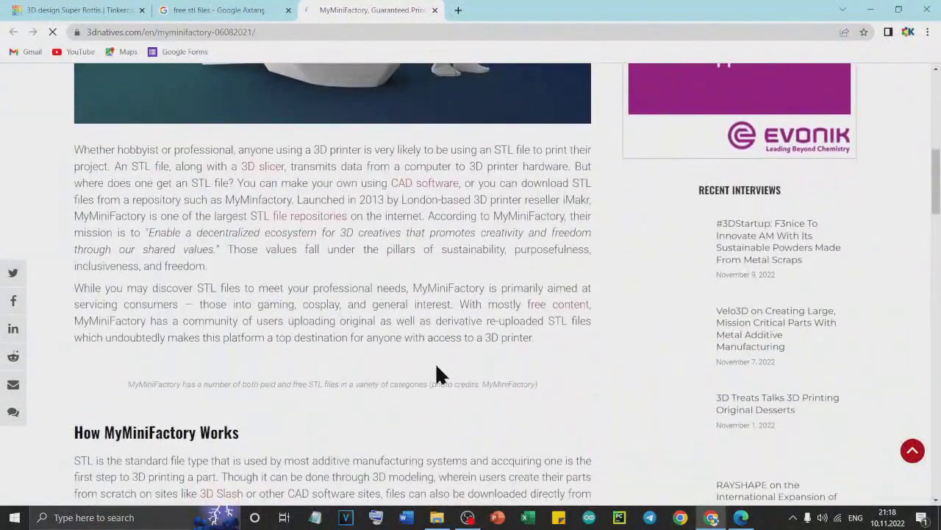
{"action": "scroll", "coordinate": [462, 342], "scroll_direction": "down", "scroll_amount": 15}
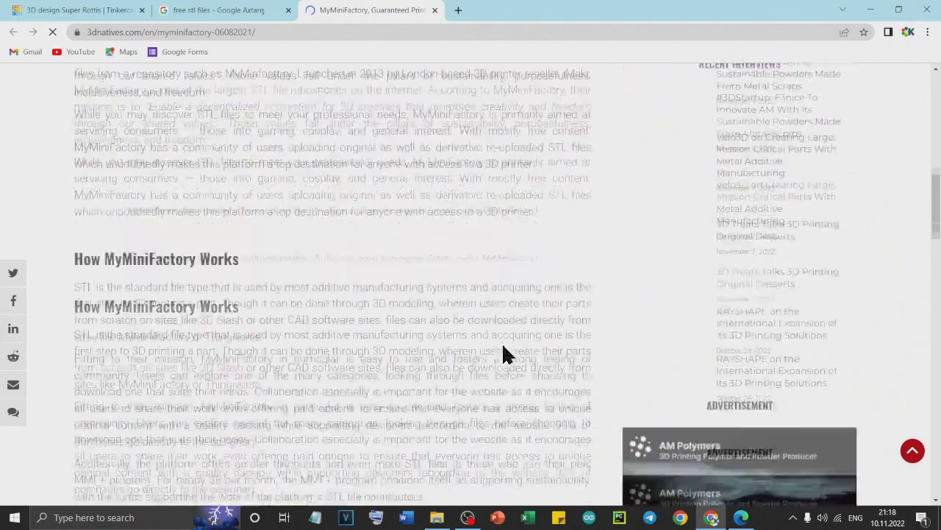
{"action": "scroll", "coordinate": [441, 341], "scroll_direction": "down", "scroll_amount": 3}
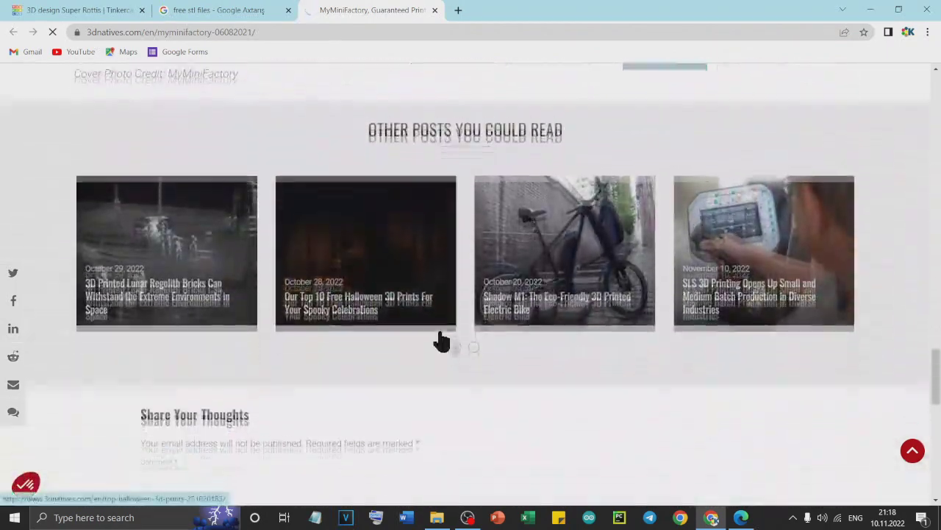
{"action": "scroll", "coordinate": [442, 341], "scroll_direction": "up", "scroll_amount": 3}
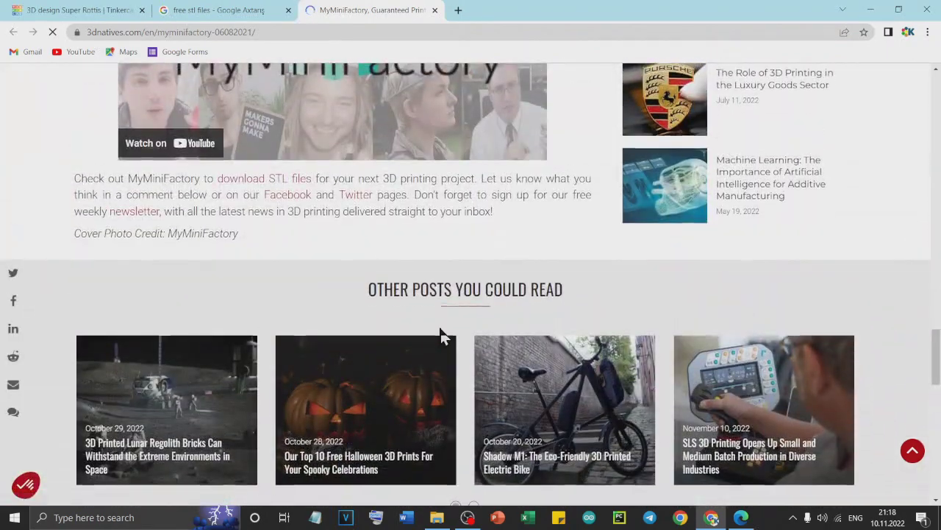
{"action": "scroll", "coordinate": [441, 337], "scroll_direction": "up", "scroll_amount": 1}
{"action": "scroll", "coordinate": [434, 239], "scroll_direction": "up", "scroll_amount": 5}
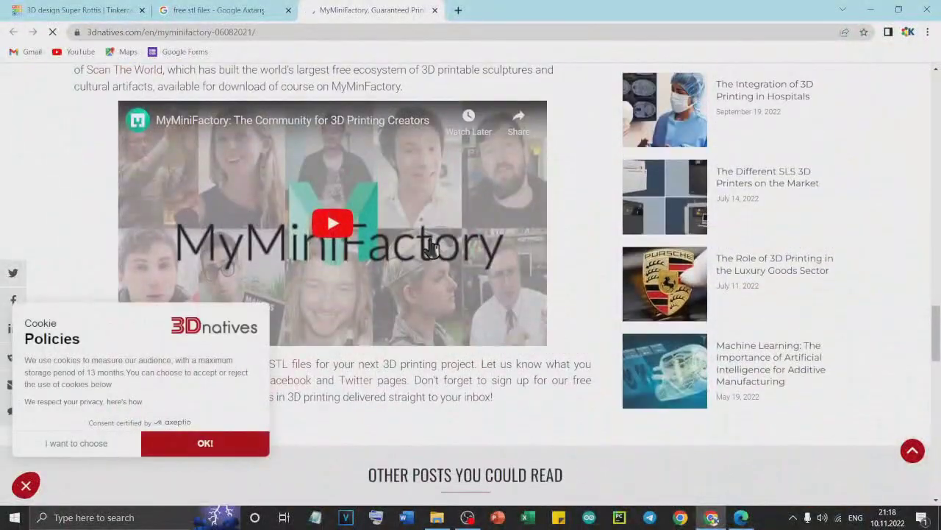
{"action": "scroll", "coordinate": [430, 250], "scroll_direction": "up", "scroll_amount": 7}
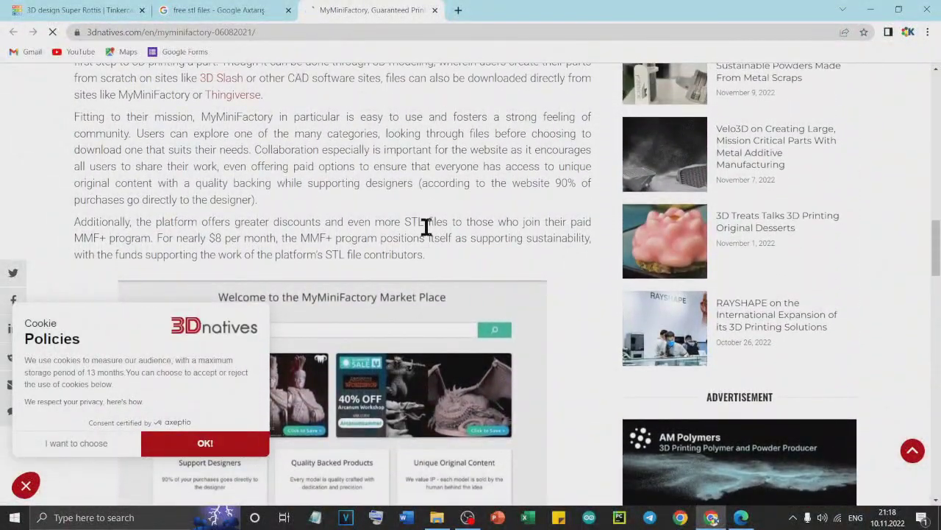
{"action": "scroll", "coordinate": [473, 220], "scroll_direction": "up", "scroll_amount": 6}
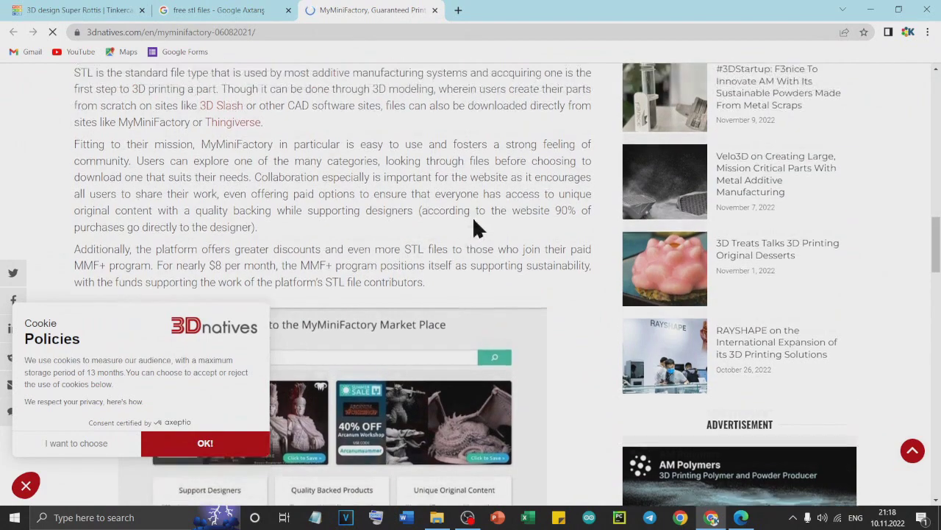
{"action": "scroll", "coordinate": [476, 228], "scroll_direction": "up", "scroll_amount": 2}
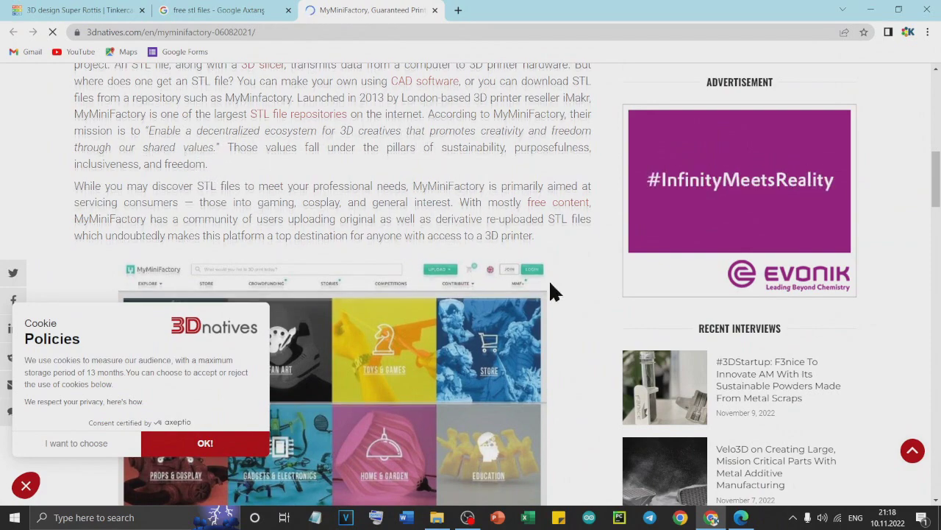
{"action": "scroll", "coordinate": [549, 280], "scroll_direction": "up", "scroll_amount": 6}
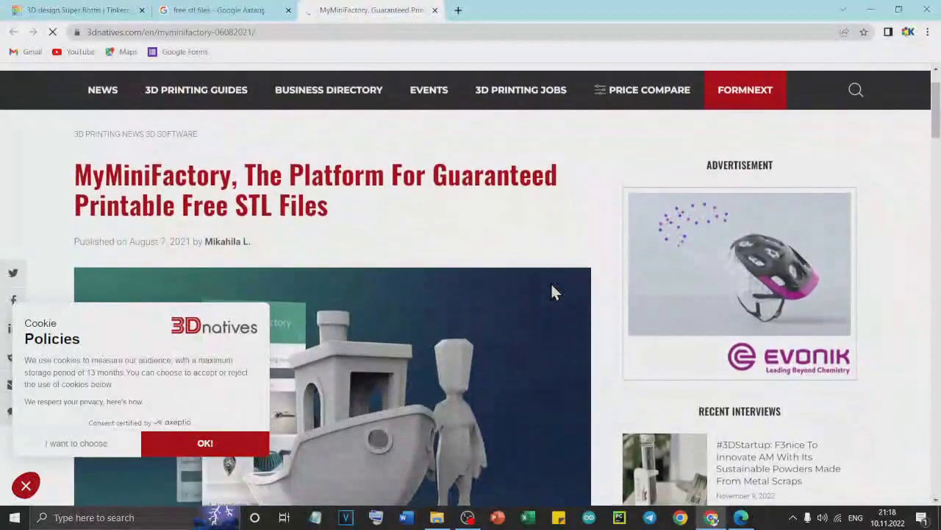
- Search the article page for the word "download" and go to the second match
{"action": "mouse_move", "coordinate": [642, 87]}
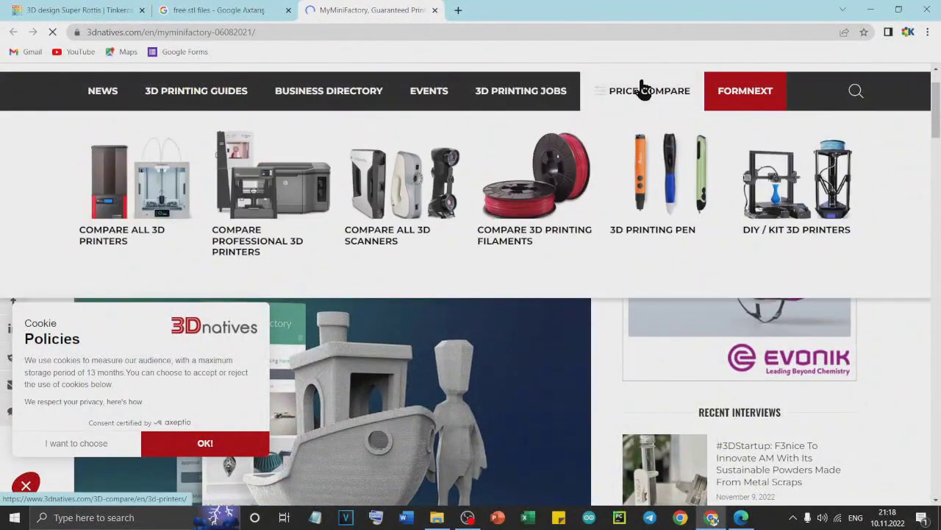
{"action": "key", "text": "ctrl+f"}
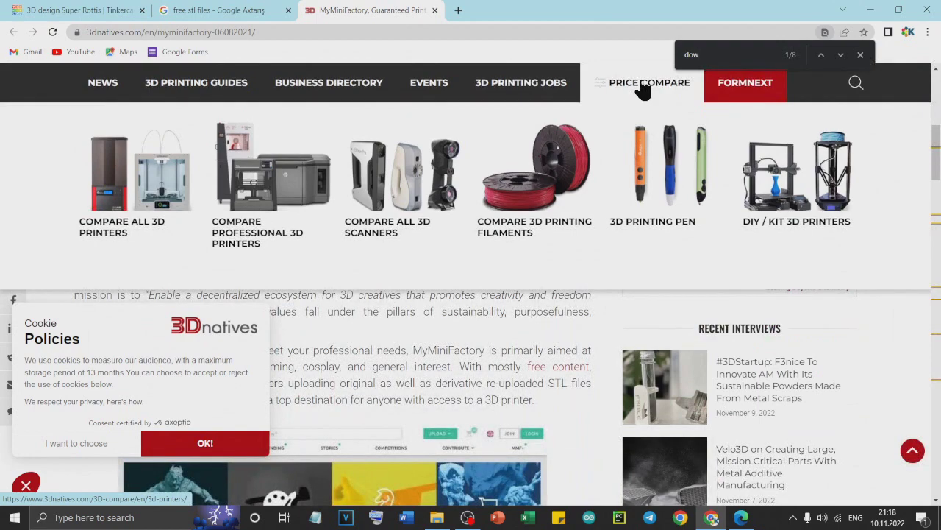
{"action": "type", "text": "load"}
{"action": "key", "text": "Return"}
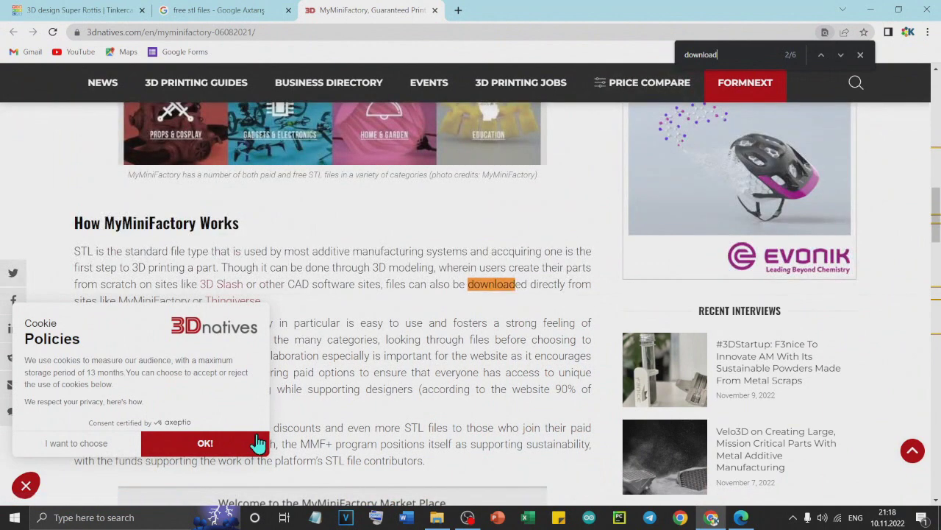
- Accept the site's cookie policy and dismiss the newsletter subscription pop-up
{"action": "left_click", "coordinate": [205, 443]}
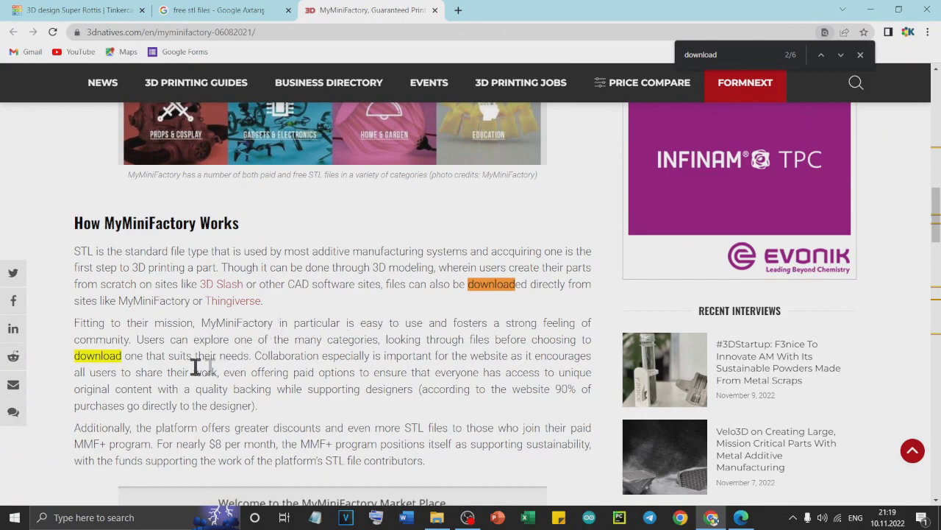
{"action": "scroll", "coordinate": [390, 389], "scroll_direction": "down", "scroll_amount": 1}
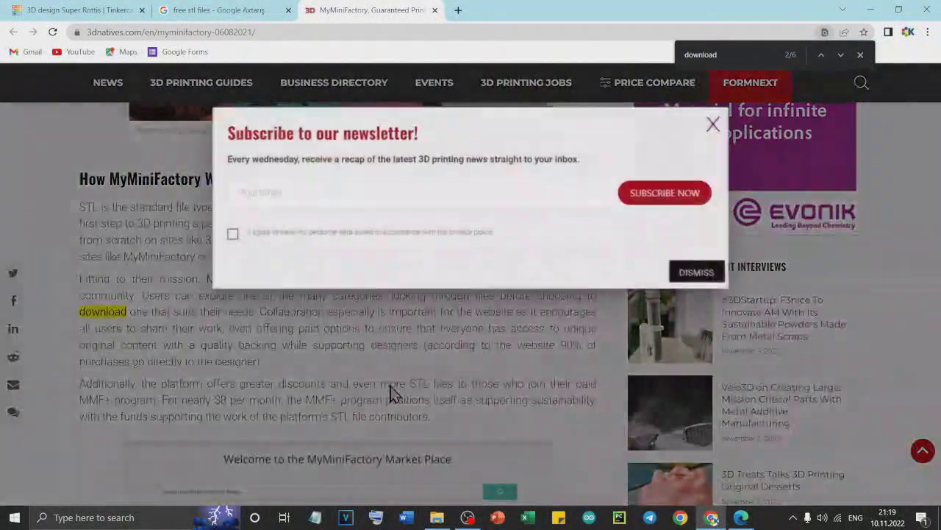
{"action": "left_click", "coordinate": [714, 127]}
- Examine the highlighted "download" matches throughout the article for a way to get STL files
{"action": "scroll", "coordinate": [388, 331], "scroll_direction": "down", "scroll_amount": 4}
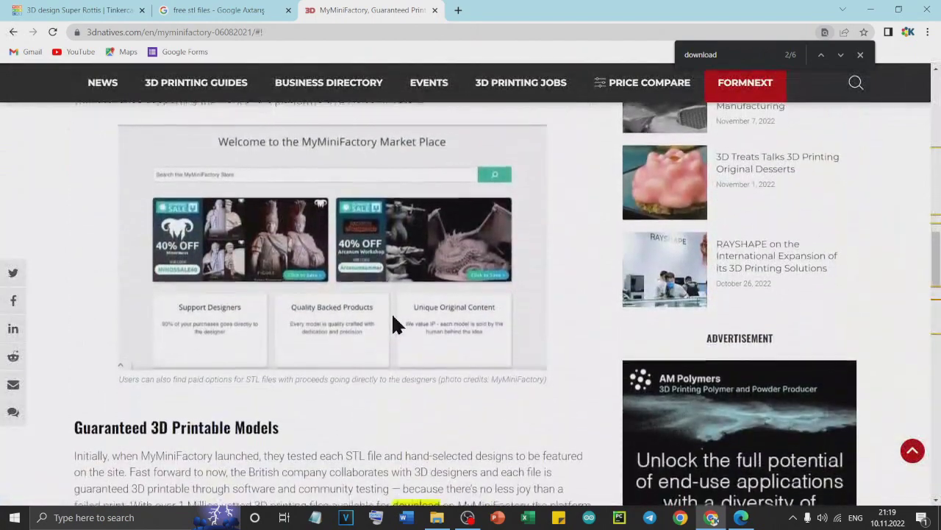
{"action": "scroll", "coordinate": [397, 321], "scroll_direction": "down", "scroll_amount": 6}
{"action": "scroll", "coordinate": [395, 326], "scroll_direction": "up", "scroll_amount": 1}
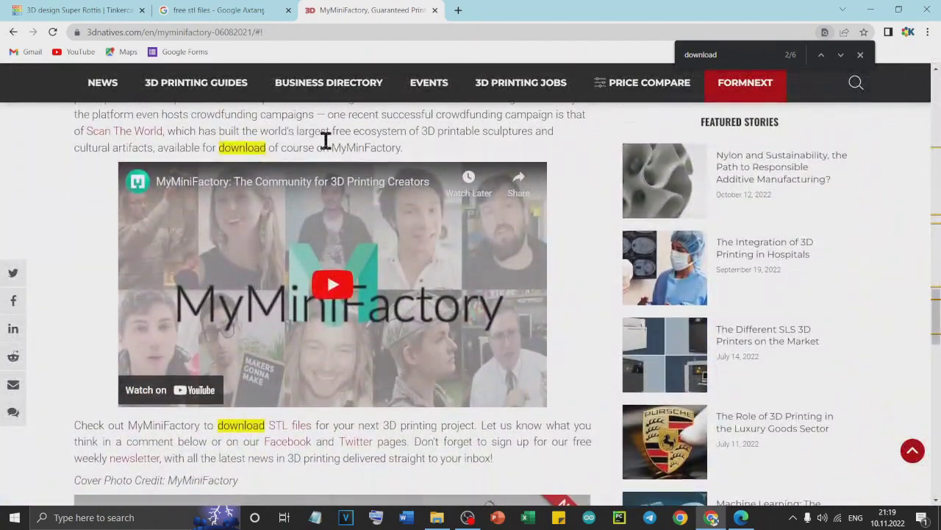
{"action": "scroll", "coordinate": [345, 316], "scroll_direction": "down", "scroll_amount": 4}
{"action": "scroll", "coordinate": [347, 316], "scroll_direction": "down", "scroll_amount": 1}
{"action": "scroll", "coordinate": [346, 317], "scroll_direction": "up", "scroll_amount": 2}
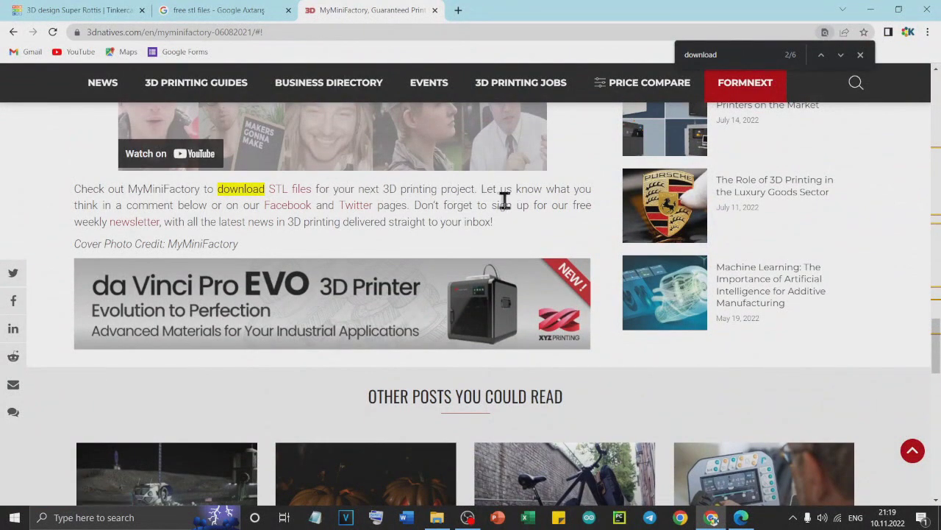
{"action": "scroll", "coordinate": [504, 201], "scroll_direction": "down", "scroll_amount": 8}
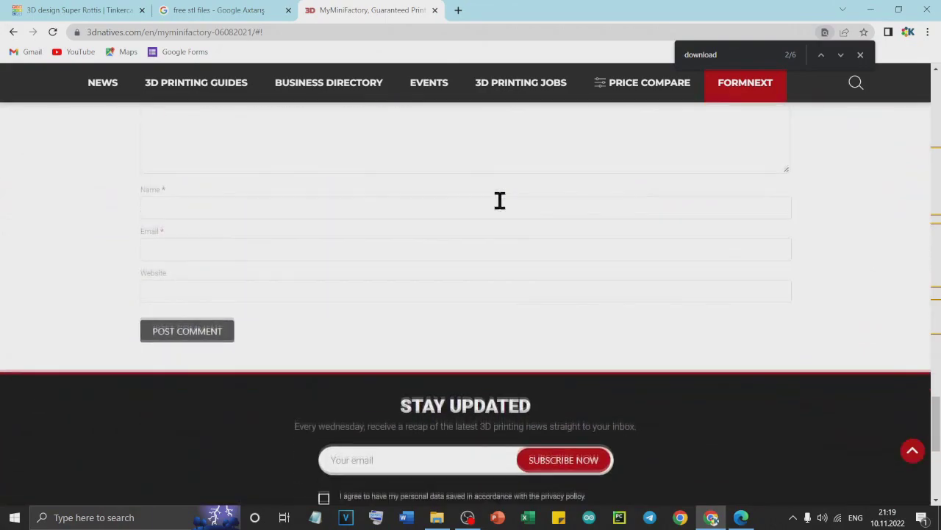
{"action": "scroll", "coordinate": [499, 201], "scroll_direction": "down", "scroll_amount": 3}
{"action": "scroll", "coordinate": [500, 202], "scroll_direction": "up", "scroll_amount": 15}
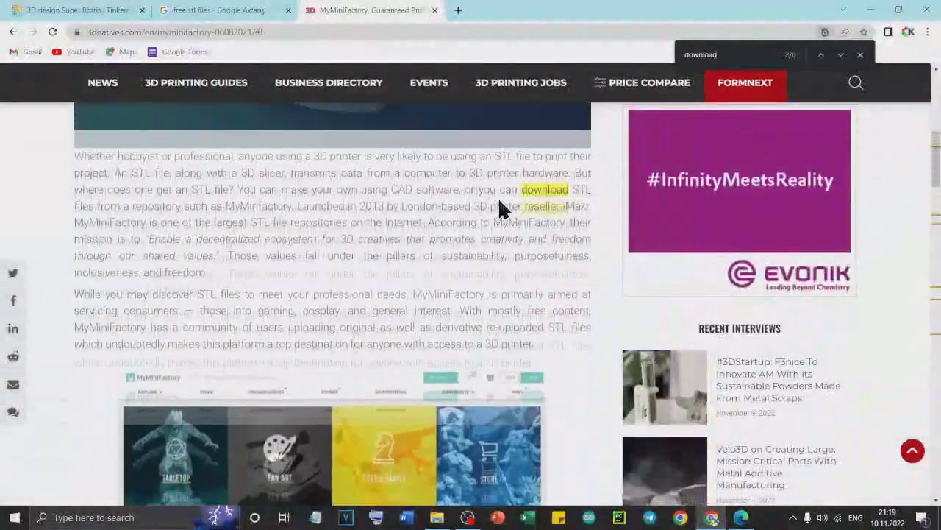
{"action": "scroll", "coordinate": [500, 208], "scroll_direction": "up", "scroll_amount": 3}
{"action": "scroll", "coordinate": [500, 214], "scroll_direction": "down", "scroll_amount": 1}
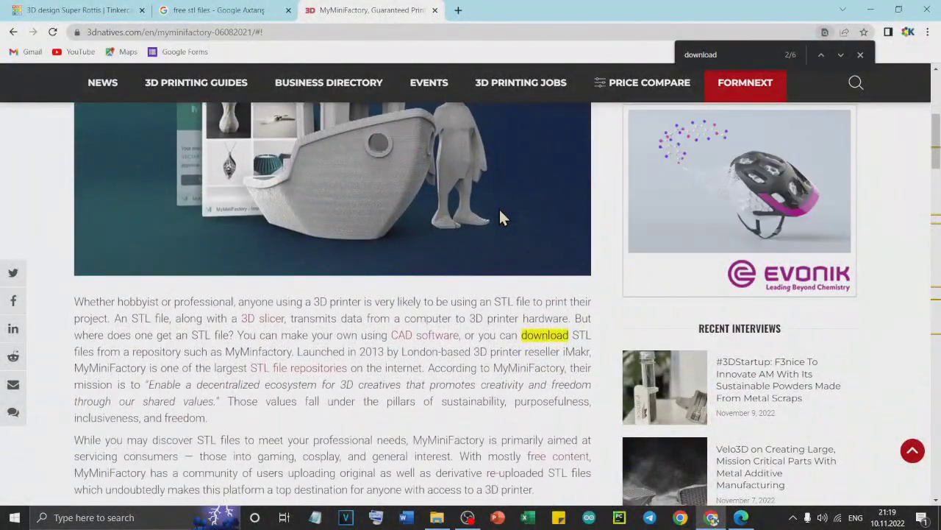
{"action": "scroll", "coordinate": [499, 207], "scroll_direction": "up", "scroll_amount": 5}
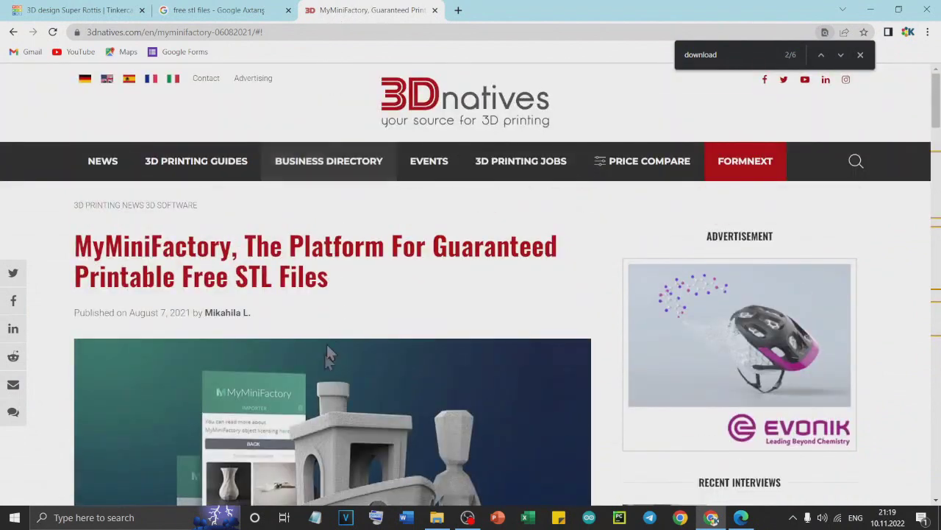
{"action": "scroll", "coordinate": [330, 326], "scroll_direction": "down", "scroll_amount": 3}
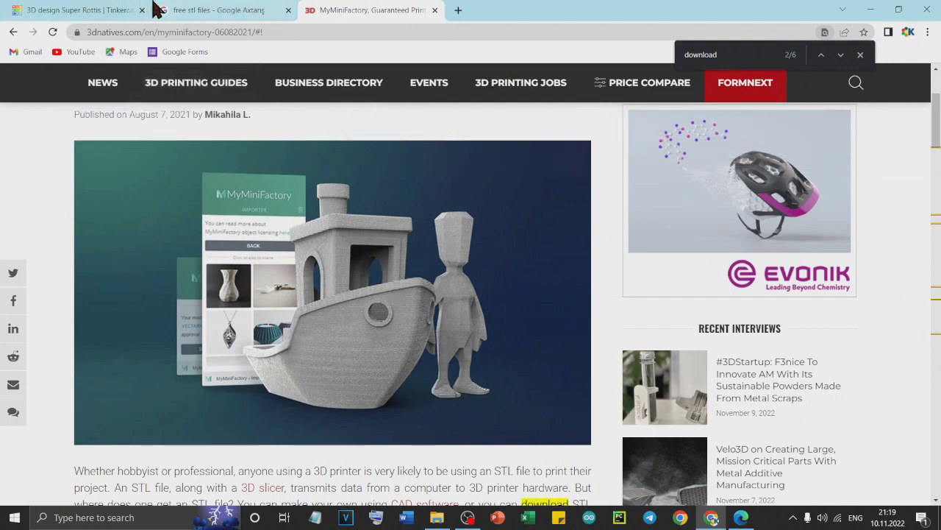
- Return to the Tinkercad design and import Tremendous Migelo.stl from the Downloads folder in millimetres at 100% scale
{"action": "left_click", "coordinate": [183, 11]}
{"action": "left_click", "coordinate": [70, 10]}
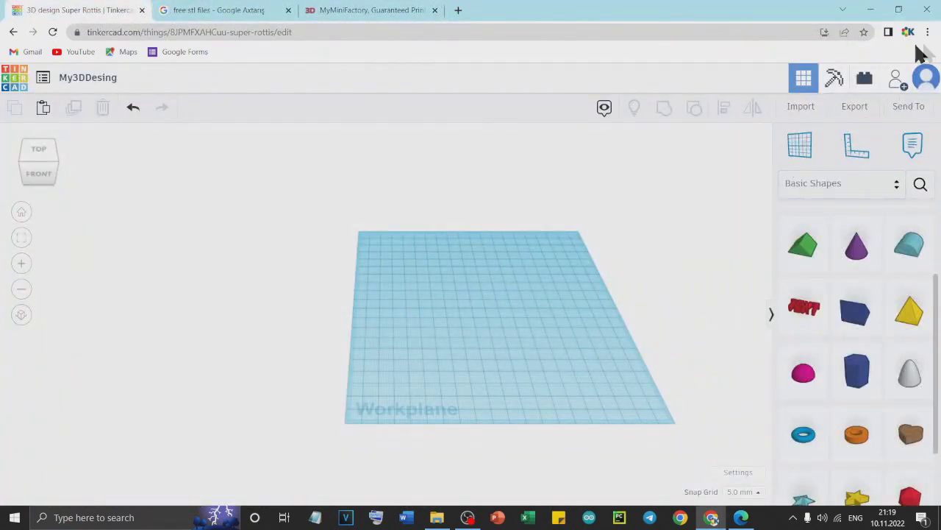
{"action": "left_click", "coordinate": [807, 114]}
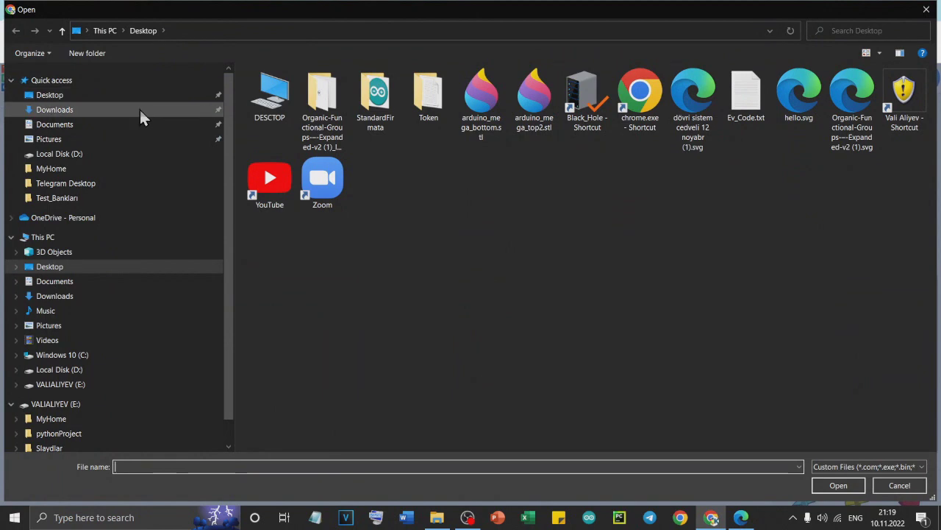
{"action": "left_click", "coordinate": [86, 110]}
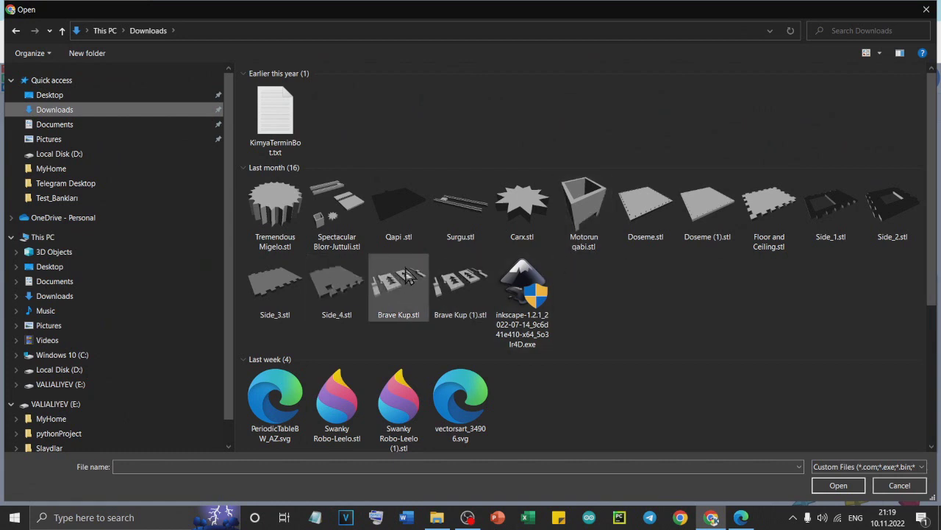
{"action": "left_click", "coordinate": [265, 208]}
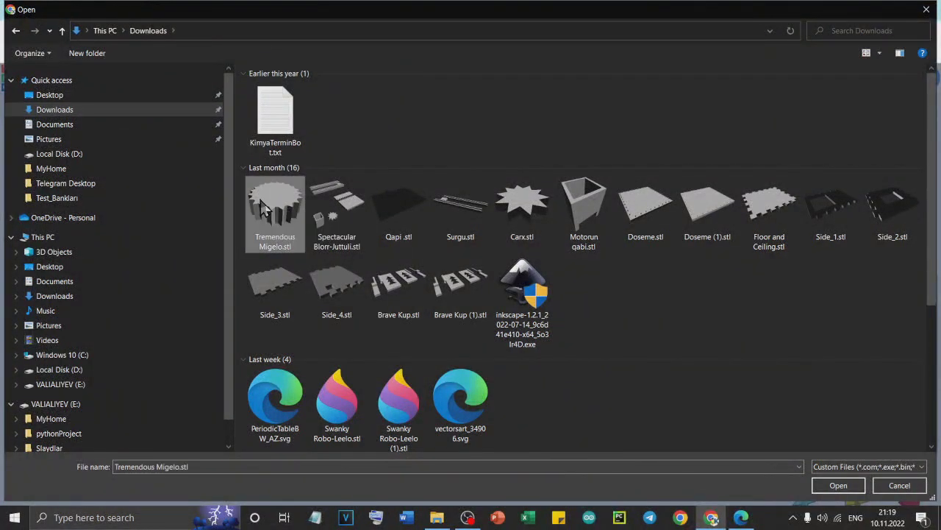
{"action": "left_click", "coordinate": [838, 487]}
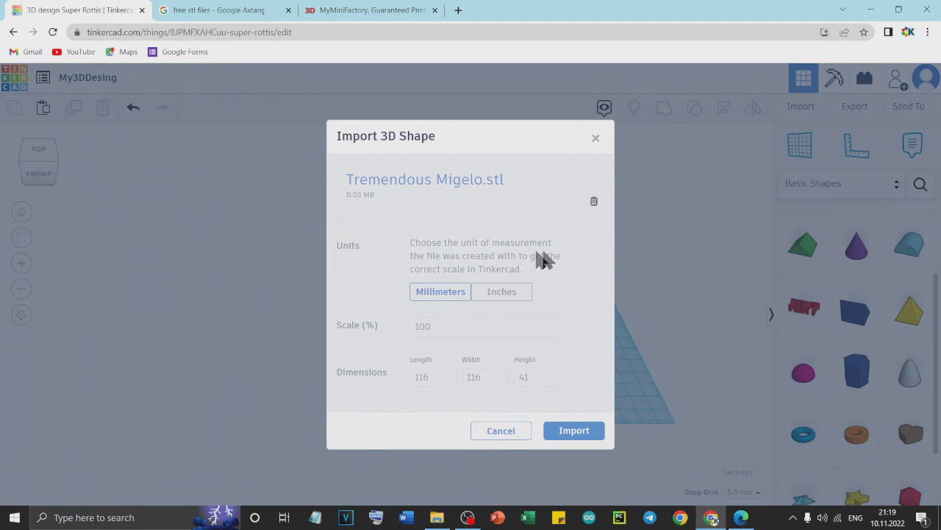
{"action": "left_click", "coordinate": [575, 431]}
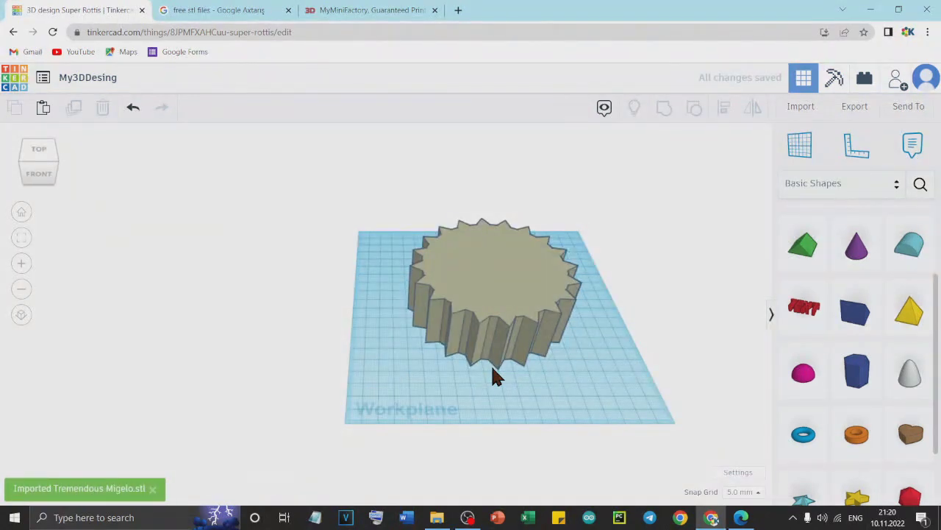
- Recolour the imported gear shape white, inspect it up close and delete it from the workplane
{"action": "mouse_move", "coordinate": [519, 311]}
{"action": "right_mouse_down"}
{"action": "mouse_move", "coordinate": [510, 331]}
{"action": "mouse_move", "coordinate": [434, 303]}
{"action": "mouse_move", "coordinate": [517, 325]}
{"action": "right_mouse_up"}
{"action": "left_click", "coordinate": [525, 325]}
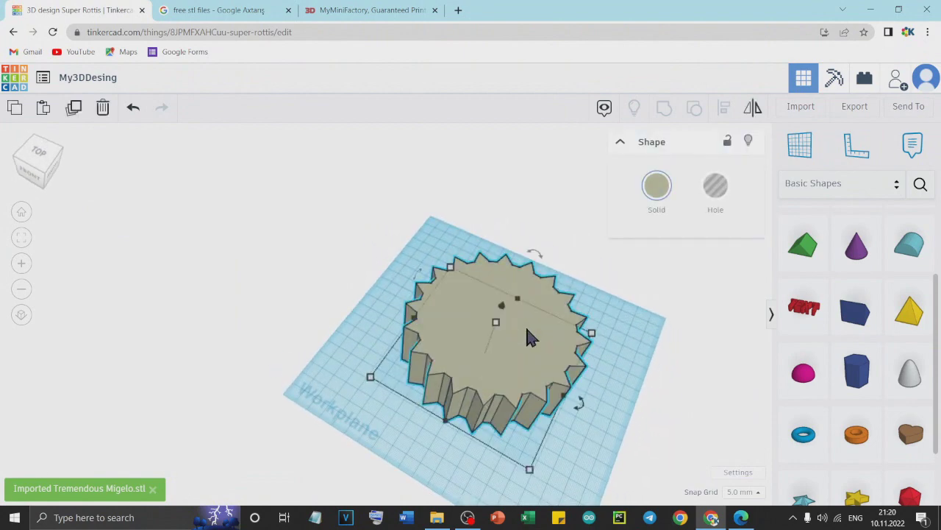
{"action": "left_click", "coordinate": [640, 323]}
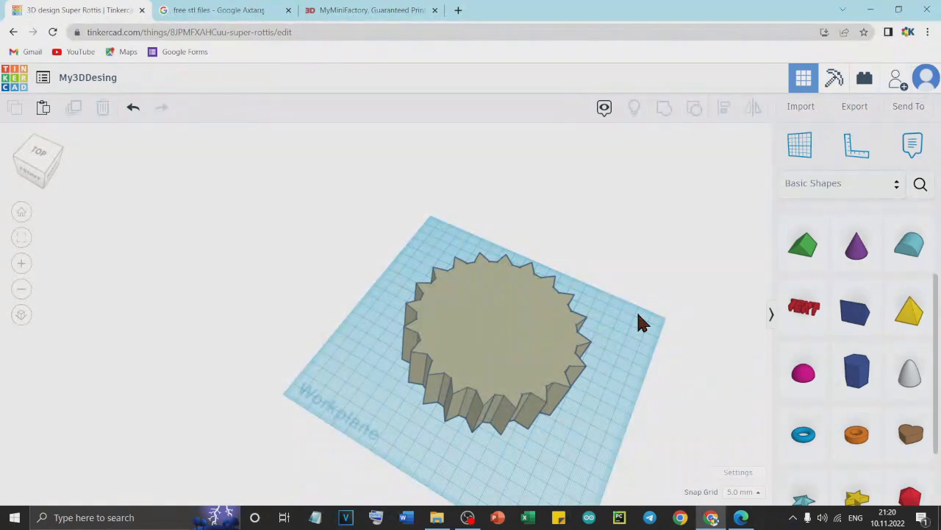
{"action": "left_click", "coordinate": [555, 379]}
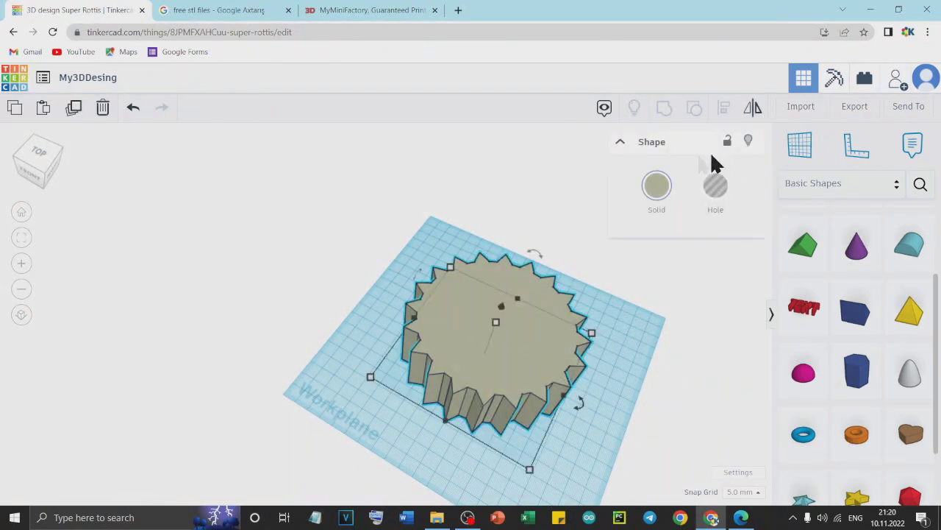
{"action": "left_click", "coordinate": [654, 191]}
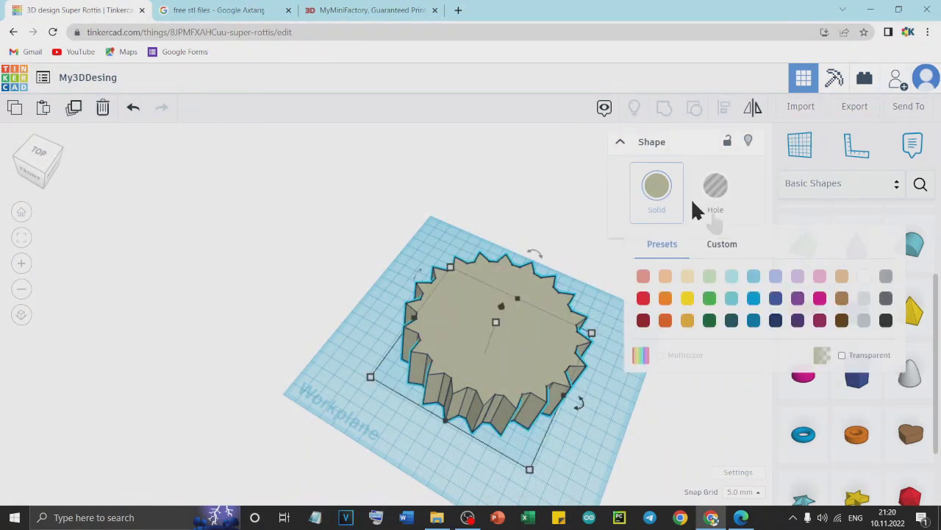
{"action": "left_click", "coordinate": [866, 277]}
{"action": "left_click", "coordinate": [636, 327]}
{"action": "left_click_drag", "start_coordinate": [537, 357], "coordinate": [528, 377]}
{"action": "scroll", "coordinate": [527, 371], "scroll_direction": "up", "scroll_amount": 3}
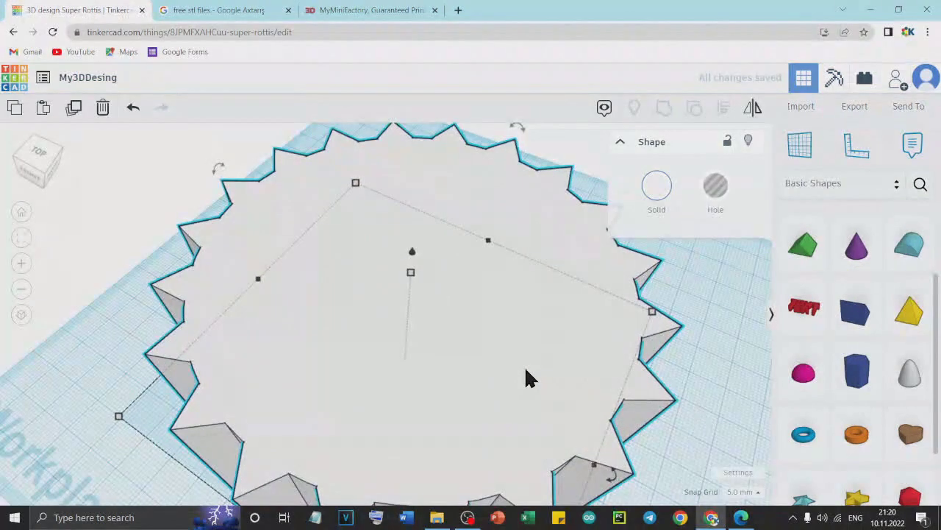
{"action": "scroll", "coordinate": [526, 371], "scroll_direction": "down", "scroll_amount": 4}
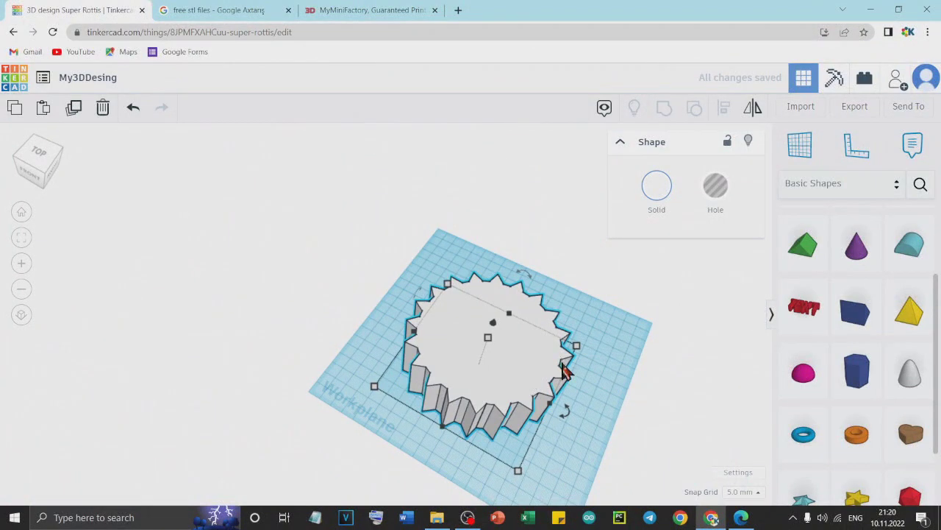
{"action": "key", "text": "Delete"}
- Place a red box on the workplane and stretch one of its horizontal sides to 100 mm
{"action": "scroll", "coordinate": [845, 346], "scroll_direction": "up", "scroll_amount": 3}
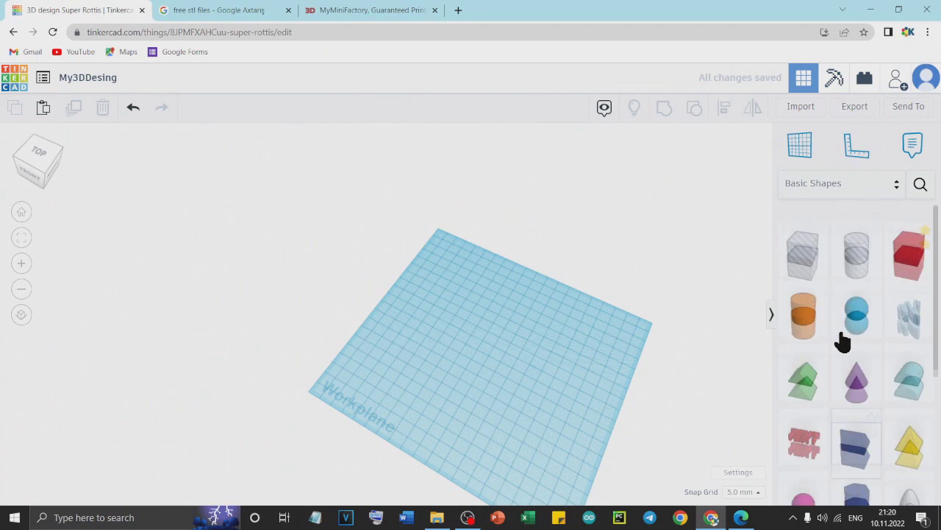
{"action": "left_click_drag", "start_coordinate": [908, 235], "coordinate": [484, 372]}
{"action": "scroll", "coordinate": [495, 378], "scroll_direction": "up", "scroll_amount": 2}
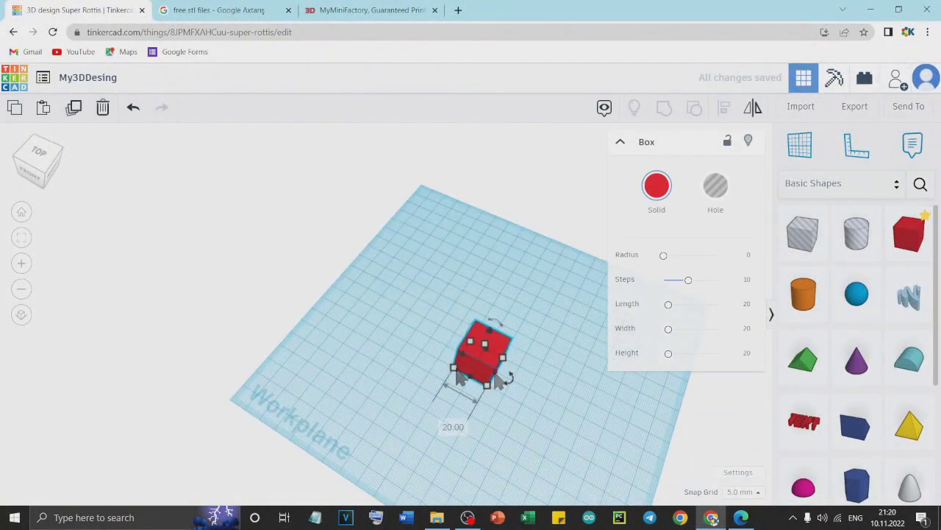
{"action": "left_click", "coordinate": [22, 237]}
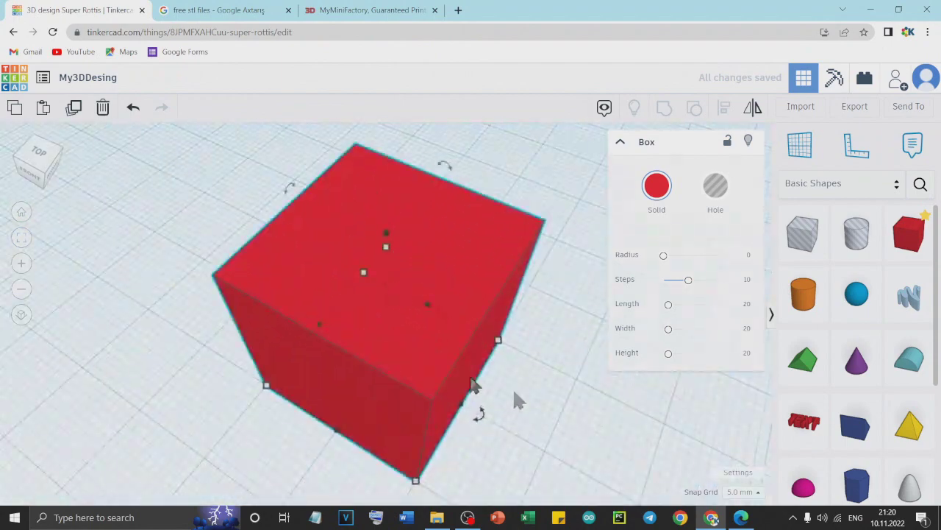
{"action": "scroll", "coordinate": [470, 390], "scroll_direction": "down", "scroll_amount": 3}
{"action": "left_click", "coordinate": [440, 407]}
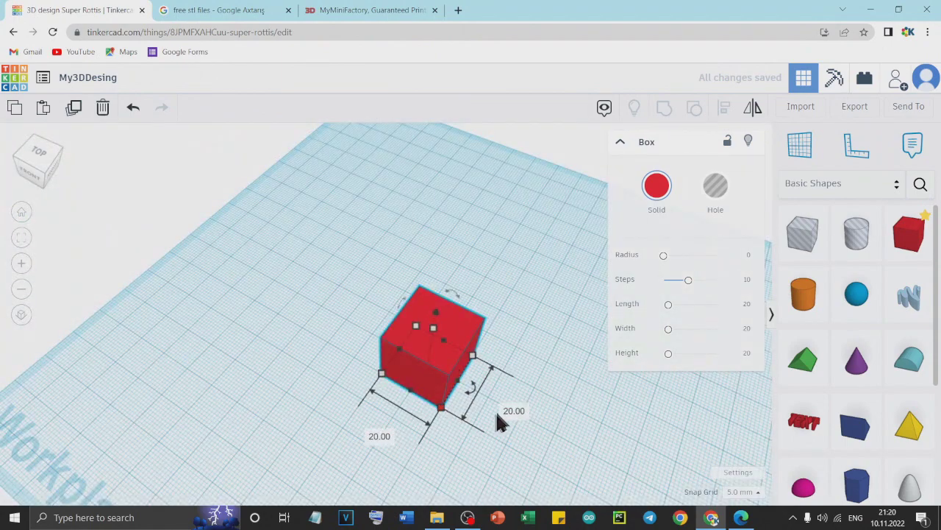
{"action": "type", "text": "100"}
{"action": "key", "text": "Return"}
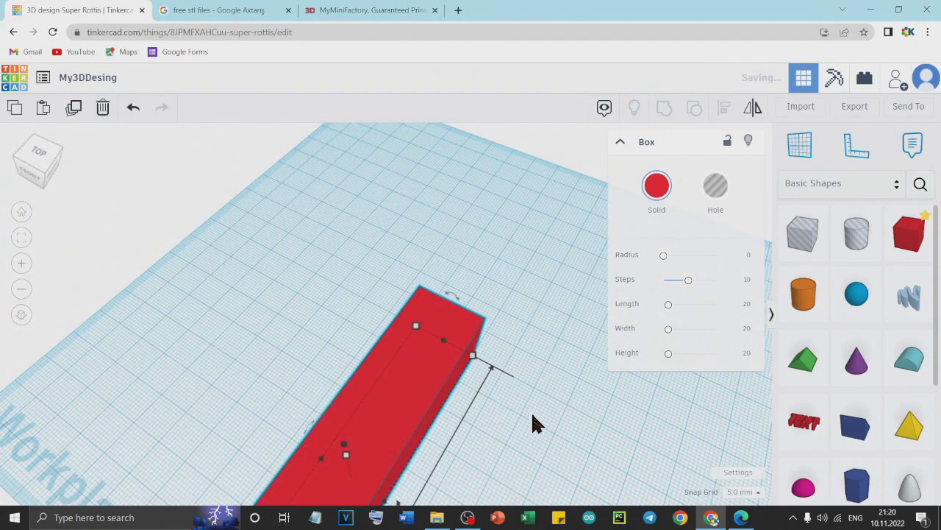
- Move the bar about 50 mm towards the back of the workplane and set its width to 10 mm and height to 5 mm
{"action": "scroll", "coordinate": [531, 423], "scroll_direction": "down", "scroll_amount": 3}
{"action": "left_click_drag", "start_coordinate": [447, 418], "coordinate": [511, 336]}
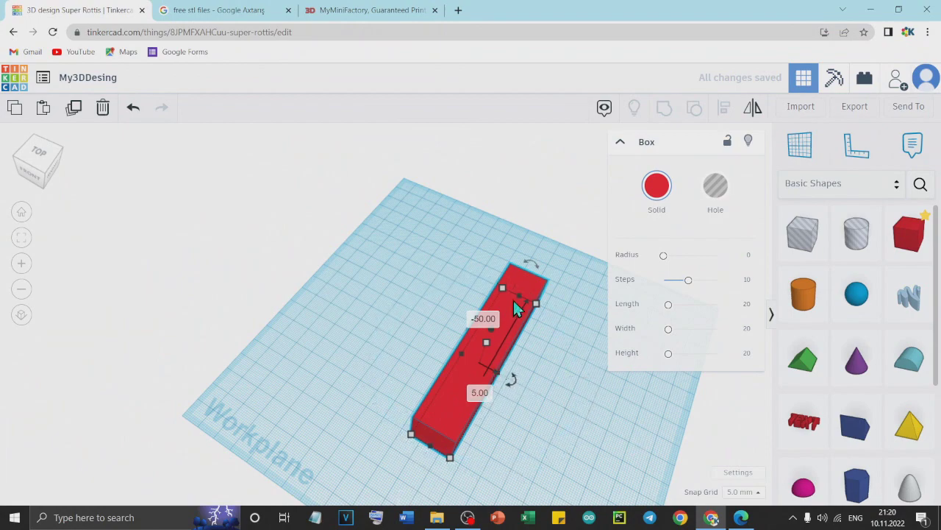
{"action": "mouse_move", "coordinate": [539, 310]}
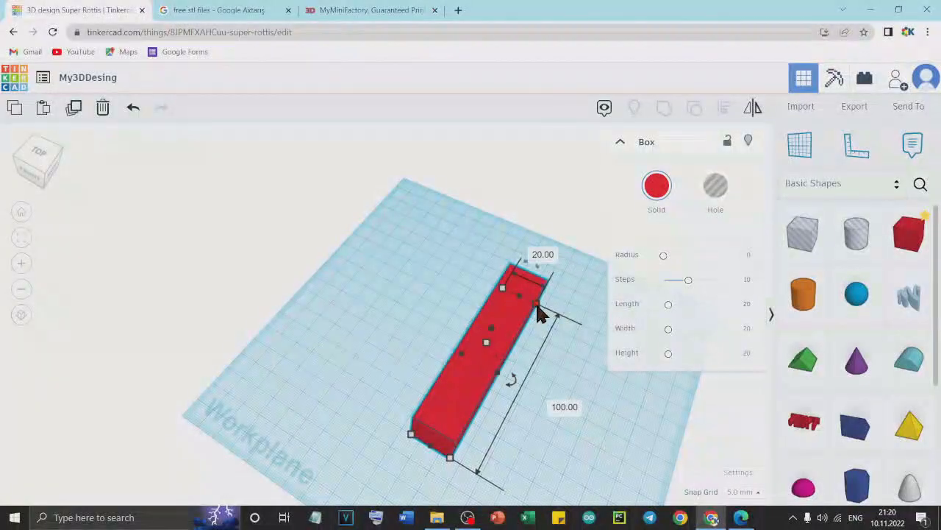
{"action": "left_click", "coordinate": [541, 255]}
{"action": "type", "text": "10"}
{"action": "key", "text": "Return"}
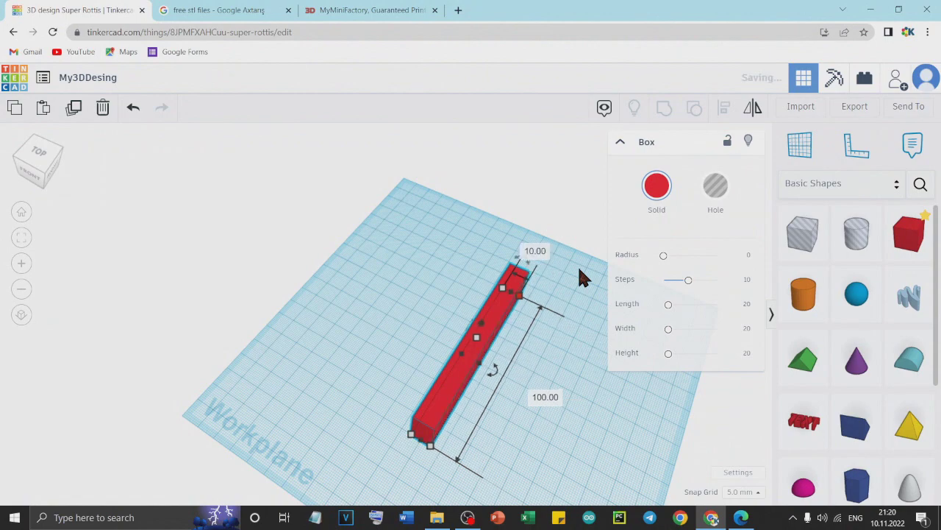
{"action": "scroll", "coordinate": [478, 349], "scroll_direction": "up", "scroll_amount": 5}
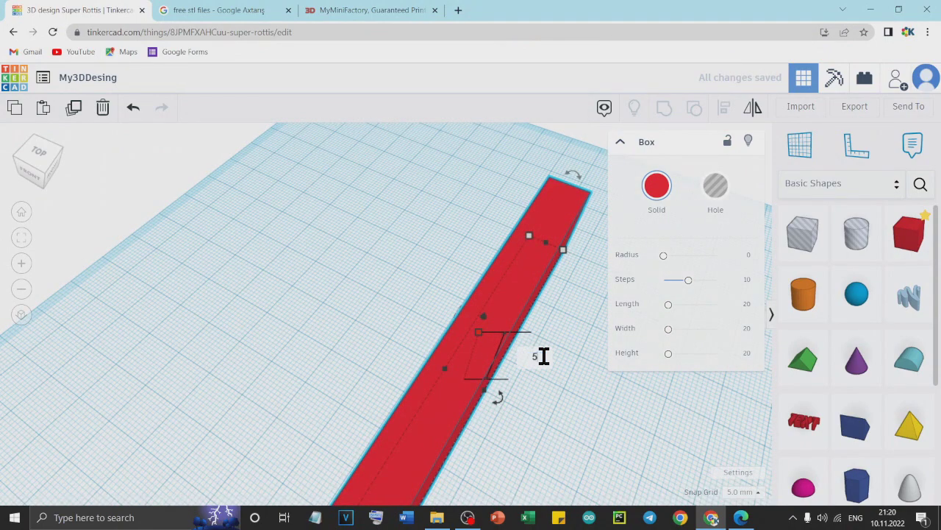
{"action": "scroll", "coordinate": [543, 356], "scroll_direction": "down", "scroll_amount": 5}
- Duplicate the bar in place and rotate the copy 36° in the horizontal plane
{"action": "right_click_drag", "start_coordinate": [515, 400], "coordinate": [554, 395]}
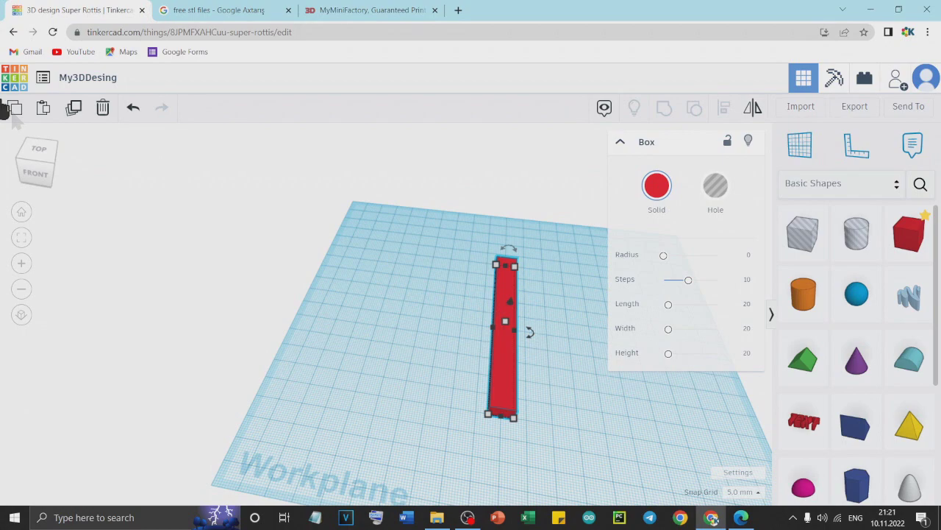
{"action": "left_click", "coordinate": [77, 108]}
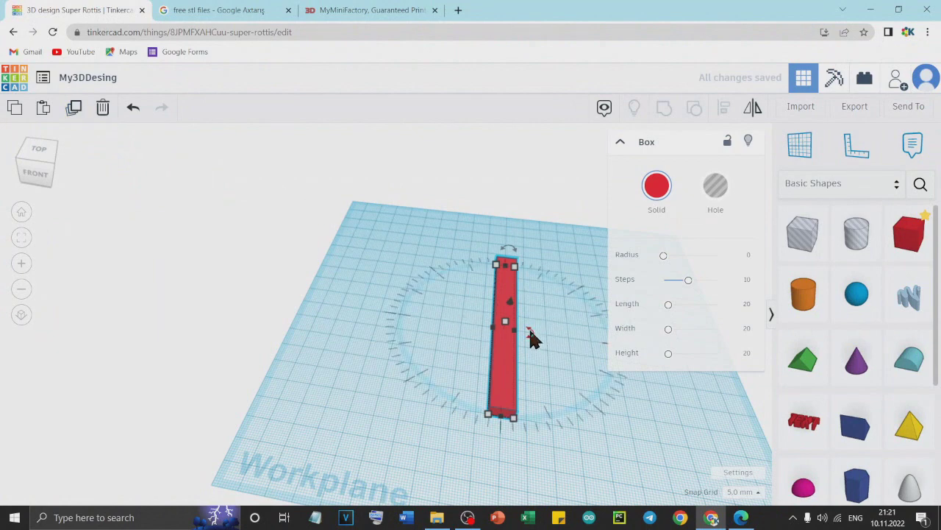
{"action": "left_click", "coordinate": [622, 143]}
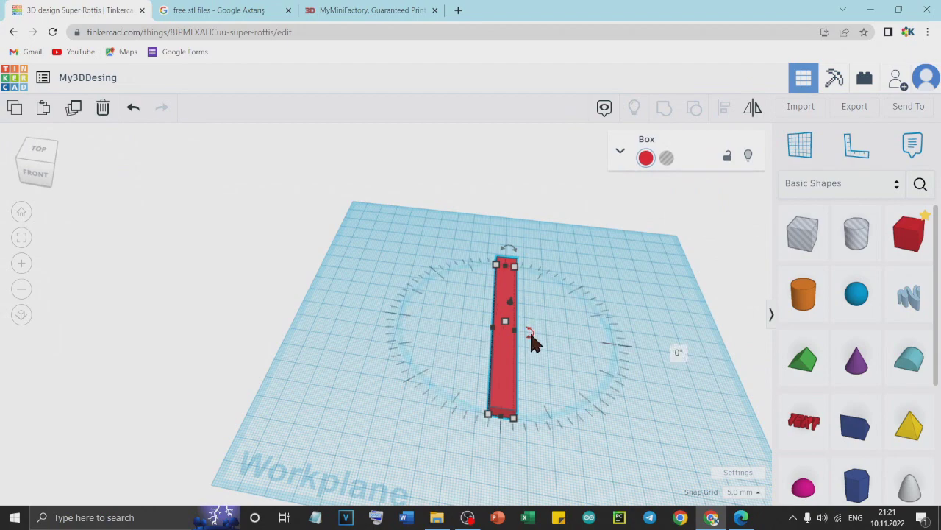
{"action": "left_click", "coordinate": [681, 351]}
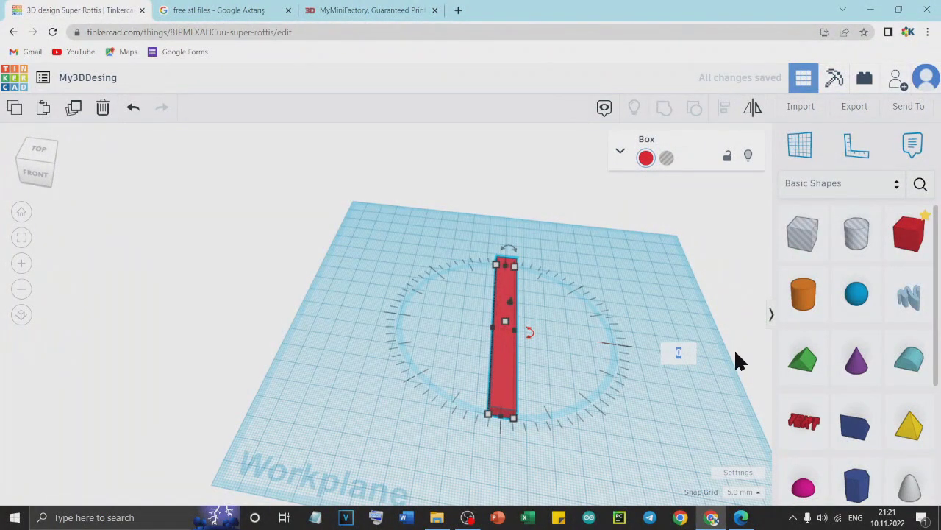
{"action": "type", "text": "36"}
{"action": "key", "text": "Return"}
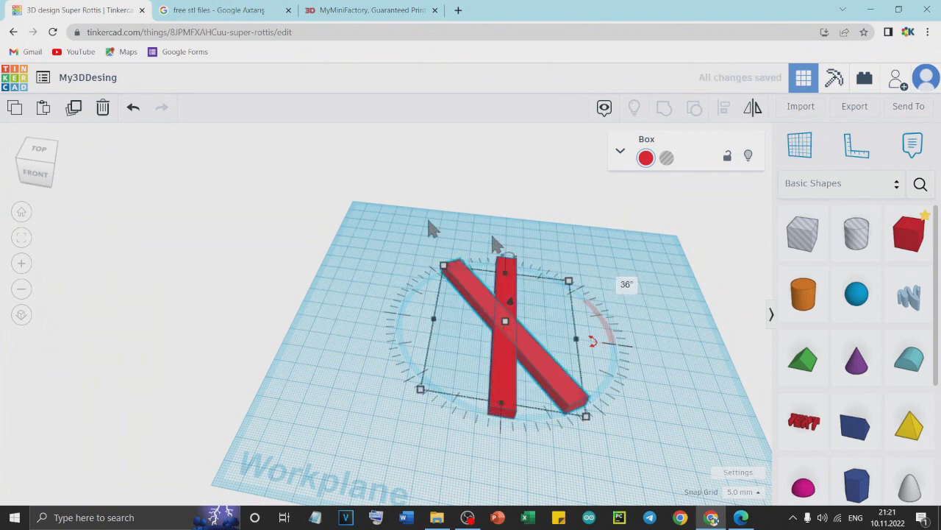
- Repeat the rotated duplication three more times to complete a ten-armed star of five crossing bars
{"action": "left_click", "coordinate": [78, 110]}
{"action": "left_click", "coordinate": [78, 110]}
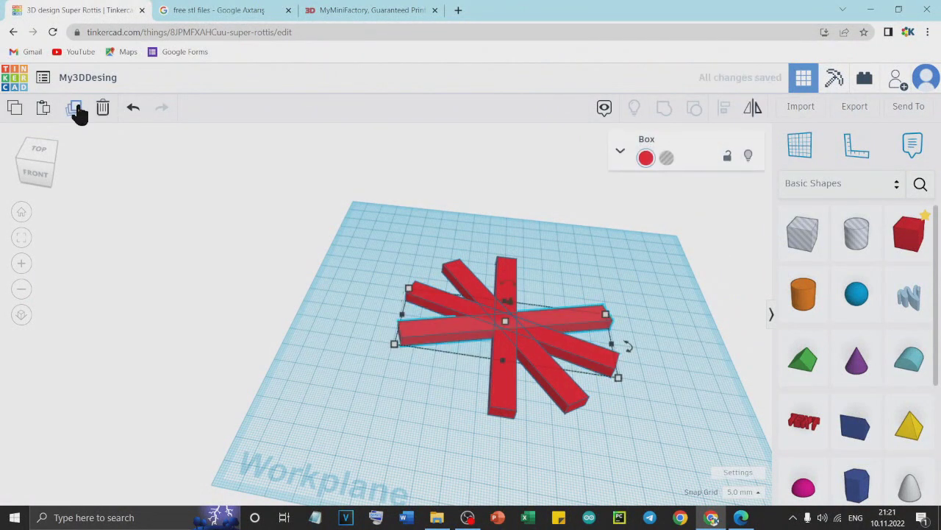
{"action": "left_click", "coordinate": [77, 110]}
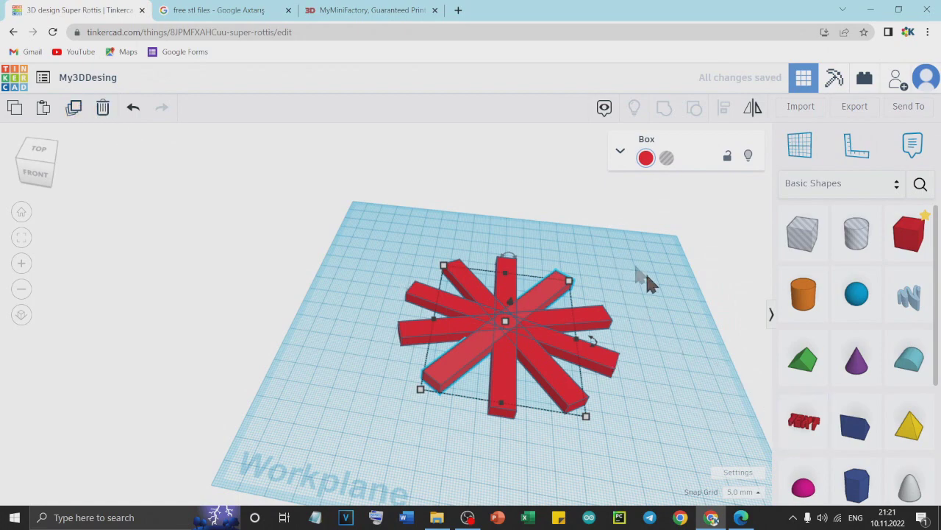
{"action": "left_click", "coordinate": [652, 309]}
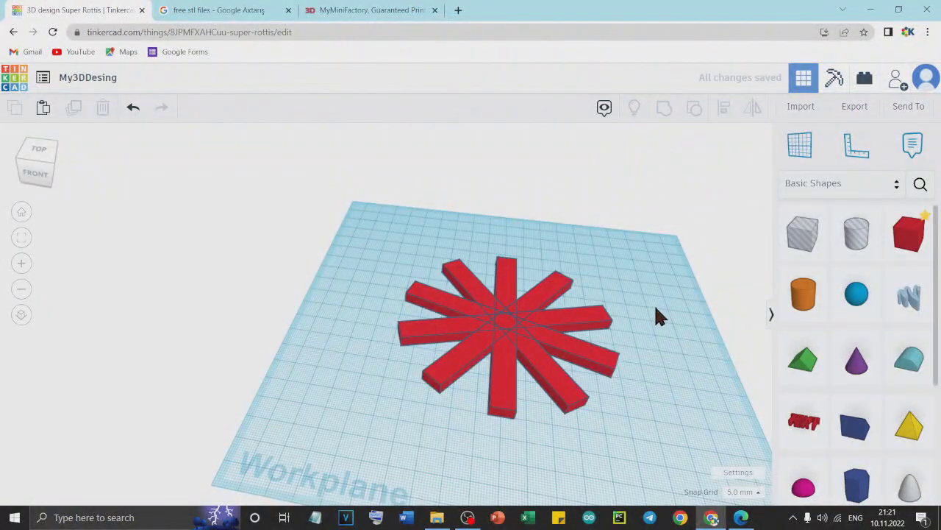
- Group all five crossing bars into a single shape
{"action": "left_click_drag", "start_coordinate": [499, 381], "coordinate": [717, 477]}
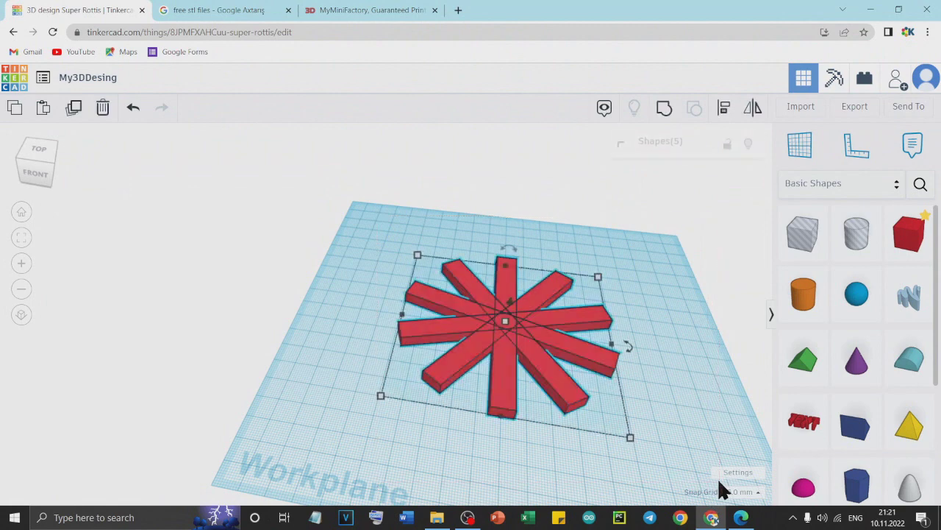
{"action": "left_click", "coordinate": [664, 111]}
{"action": "left_click", "coordinate": [662, 272]}
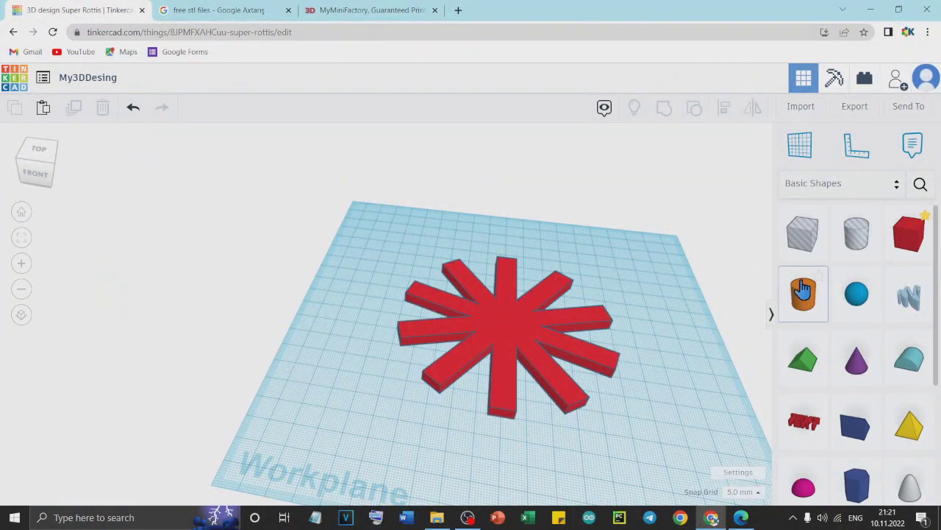
- Place a cylinder at the end of one of the star's arms and colour it white
{"action": "left_click_drag", "start_coordinate": [807, 297], "coordinate": [612, 332]}
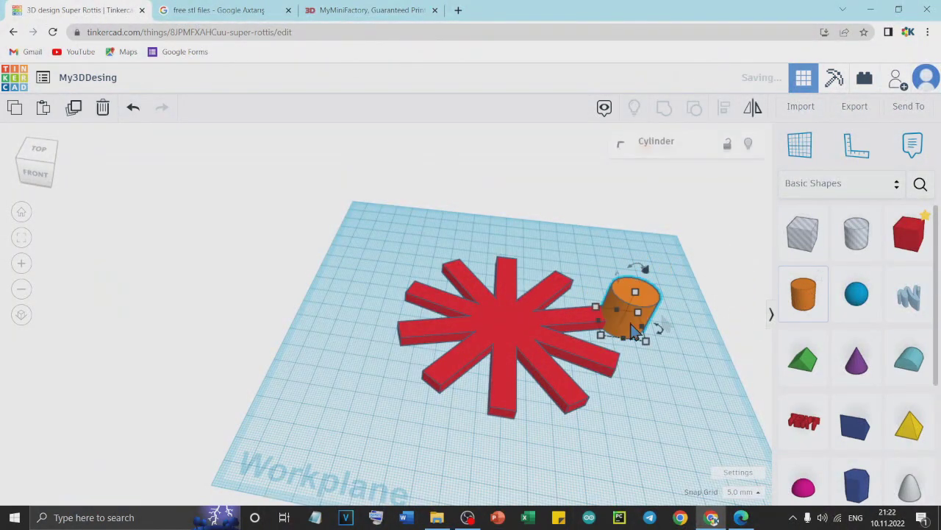
{"action": "left_click", "coordinate": [647, 159]}
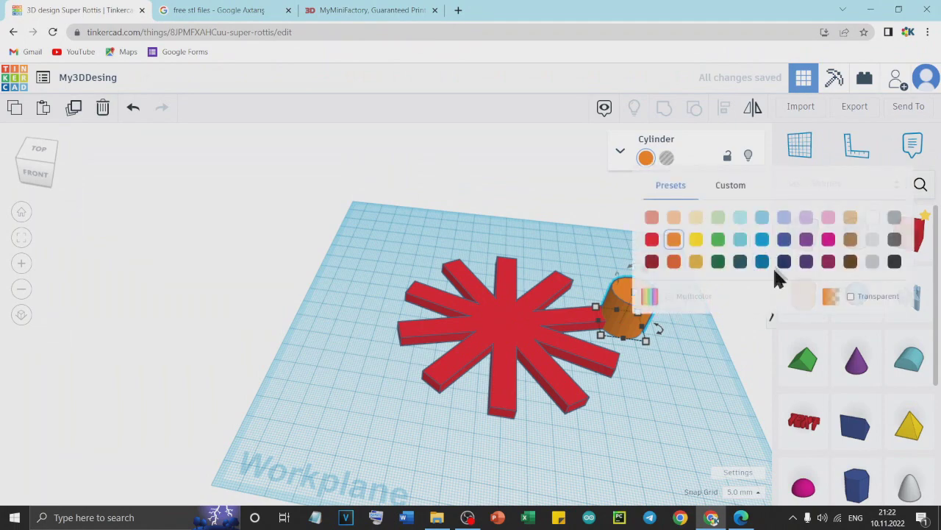
{"action": "left_click", "coordinate": [871, 219]}
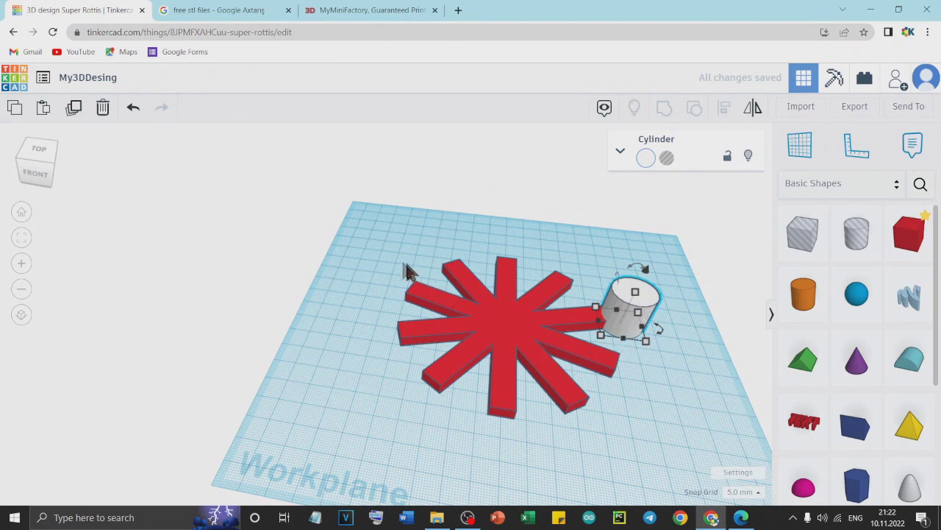
- Align the white cylinder and the star so they share the same centre in both horizontal directions
{"action": "left_click_drag", "start_coordinate": [378, 201], "coordinate": [711, 449]}
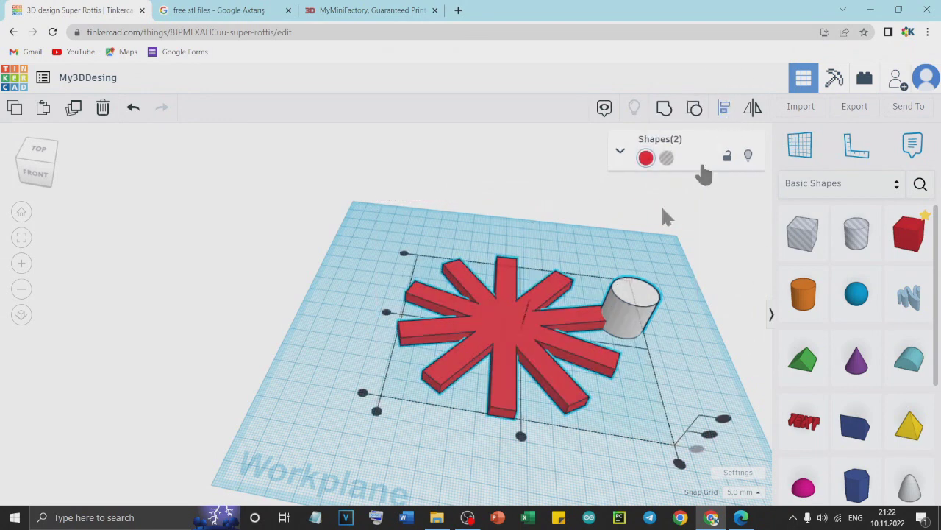
{"action": "left_click", "coordinate": [521, 437]}
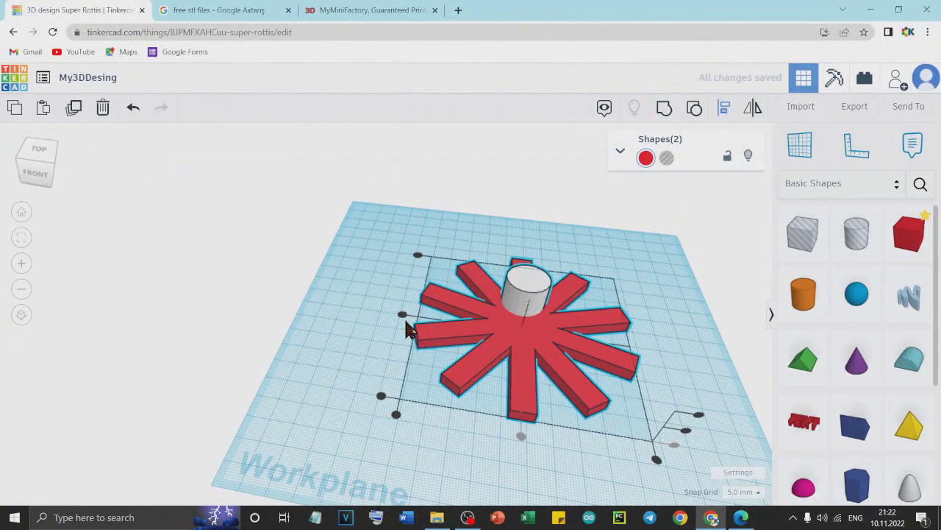
{"action": "left_click", "coordinate": [403, 315]}
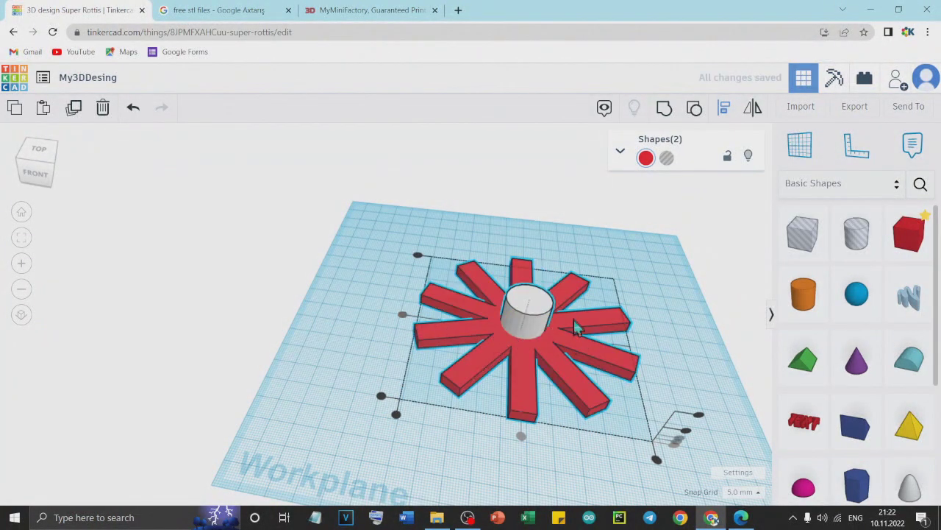
{"action": "left_click", "coordinate": [659, 380]}
- Set the star's width to 100 mm so it matches its length
{"action": "left_click", "coordinate": [596, 389]}
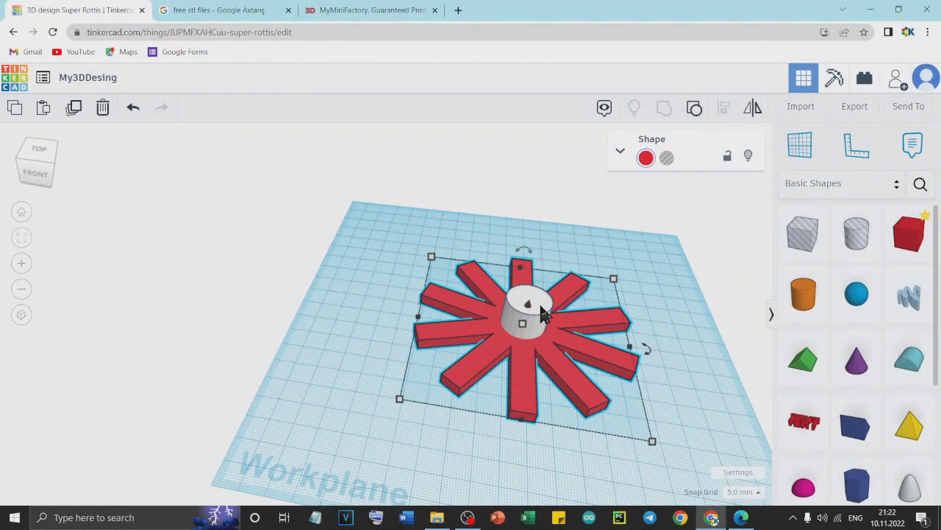
{"action": "left_click", "coordinate": [543, 313]}
{"action": "left_click", "coordinate": [618, 383]}
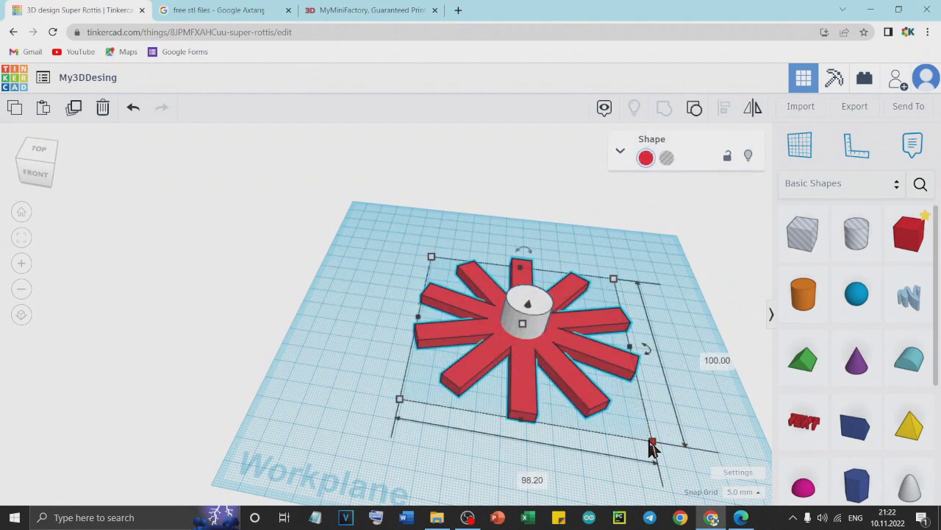
{"action": "mouse_move", "coordinate": [652, 442]}
{"action": "left_click", "coordinate": [522, 475]}
{"action": "type", "text": "100"}
{"action": "key", "text": "Return"}
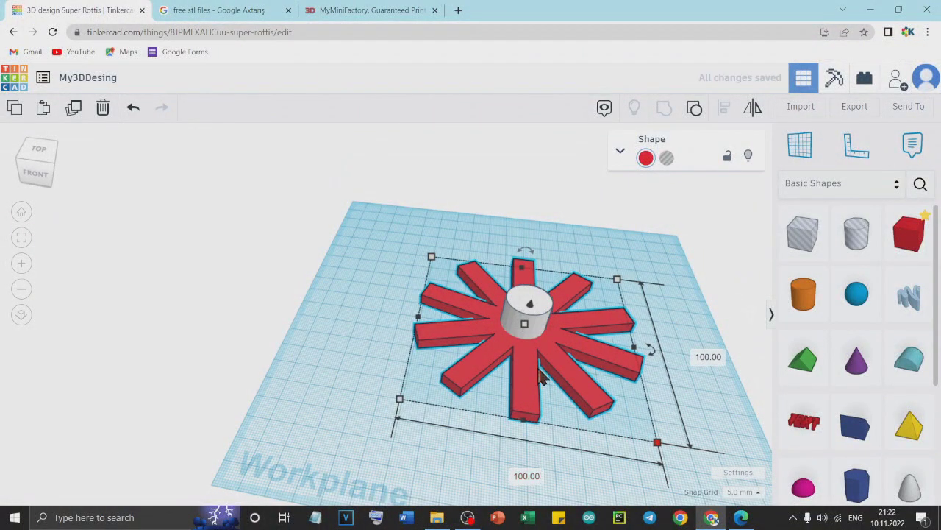
- Set the white cylinder's length and width both to 80 mm
{"action": "left_click", "coordinate": [539, 316]}
{"action": "mouse_move", "coordinate": [541, 345]}
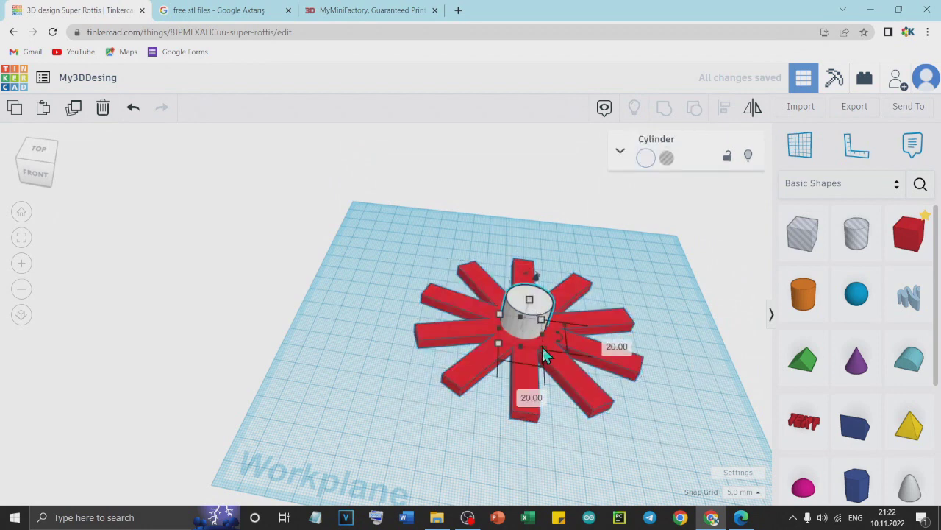
{"action": "left_click", "coordinate": [605, 342]}
{"action": "key", "text": "BackSpace"}
{"action": "type", "text": "80"}
{"action": "key", "text": "Return"}
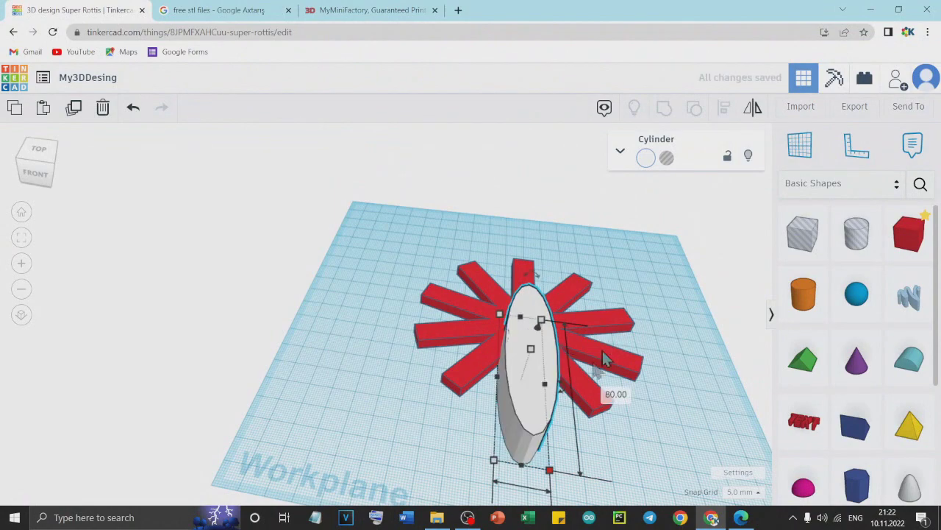
{"action": "scroll", "coordinate": [548, 471], "scroll_direction": "down", "scroll_amount": 3}
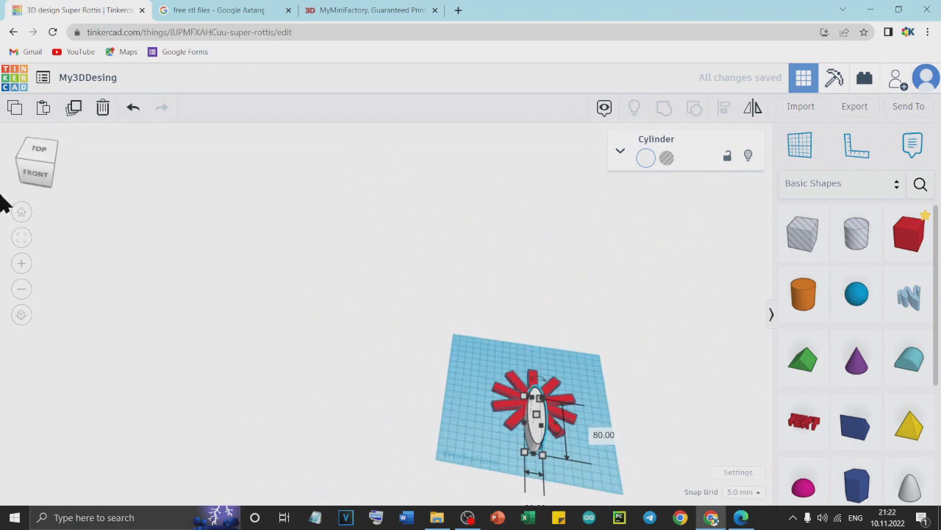
{"action": "left_click", "coordinate": [21, 237]}
{"action": "scroll", "coordinate": [441, 346], "scroll_direction": "down", "scroll_amount": 5}
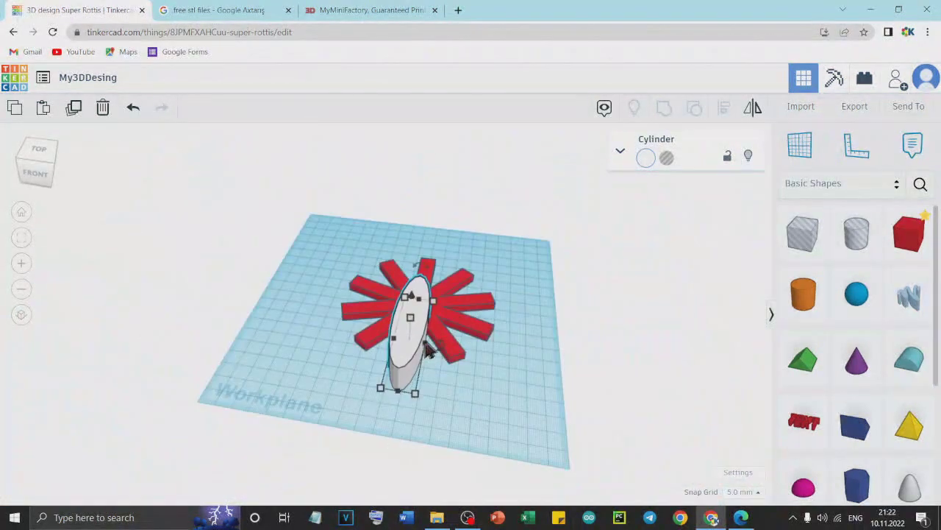
{"action": "mouse_move", "coordinate": [417, 394]}
{"action": "left_click", "coordinate": [389, 441]}
{"action": "type", "text": "80"}
{"action": "key", "text": "Return"}
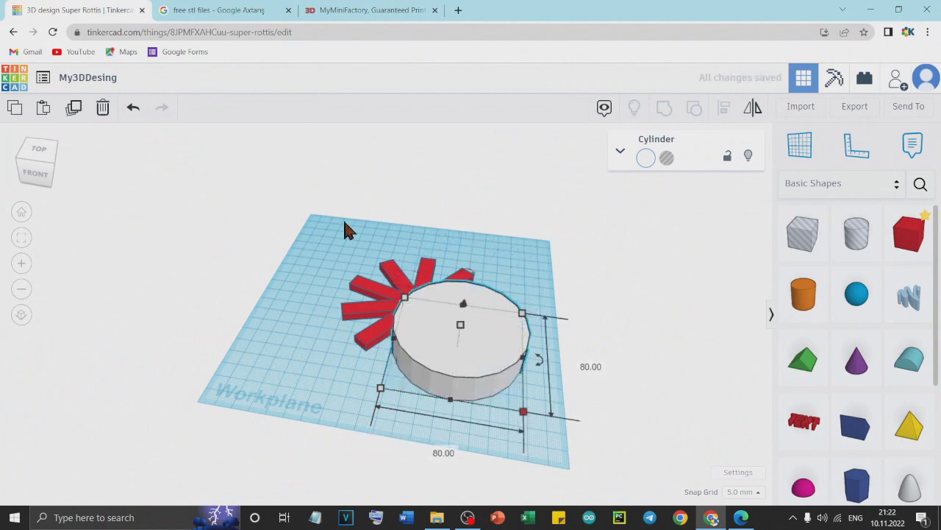
- Centre the enlarged 80 mm cylinder and the star on each other in both horizontal directions
{"action": "left_click_drag", "start_coordinate": [322, 226], "coordinate": [660, 498]}
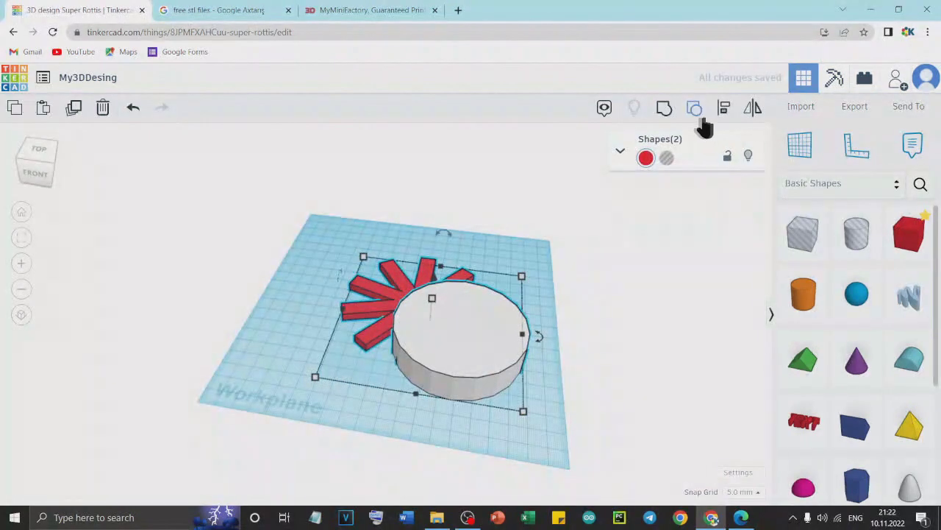
{"action": "left_click", "coordinate": [722, 111]}
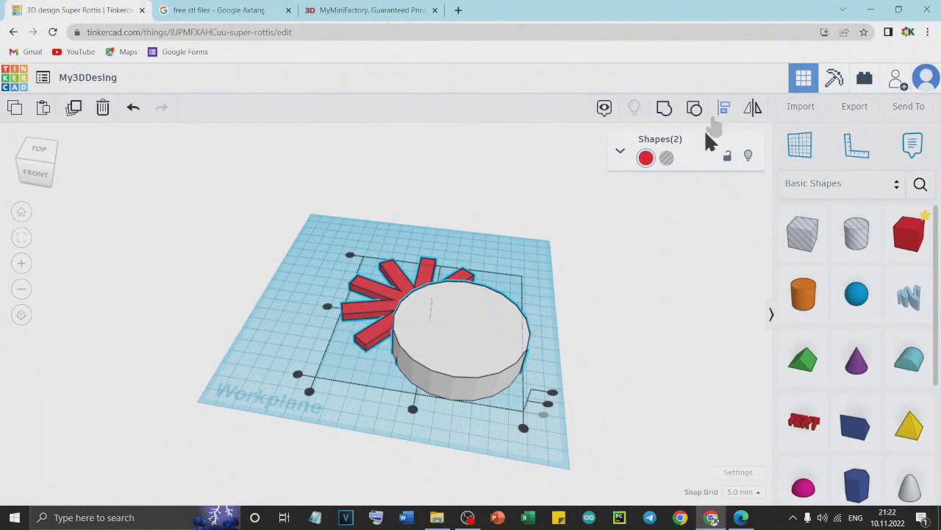
{"action": "left_click", "coordinate": [412, 409]}
{"action": "left_click", "coordinate": [342, 307]}
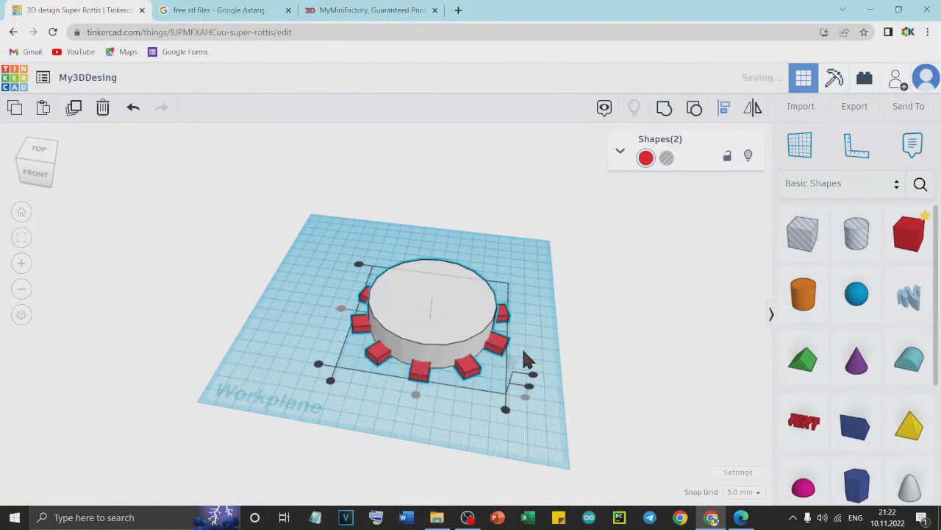
{"action": "left_click", "coordinate": [553, 305]}
- Set the white cylinder's height to 5 mm
{"action": "left_click", "coordinate": [457, 300]}
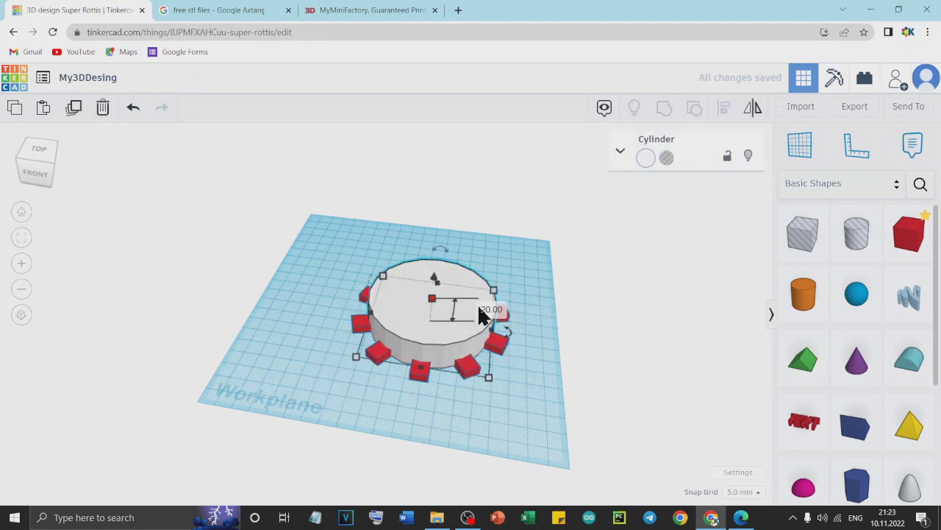
{"action": "left_click", "coordinate": [486, 309]}
{"action": "type", "text": "5"}
{"action": "key", "text": "Return"}
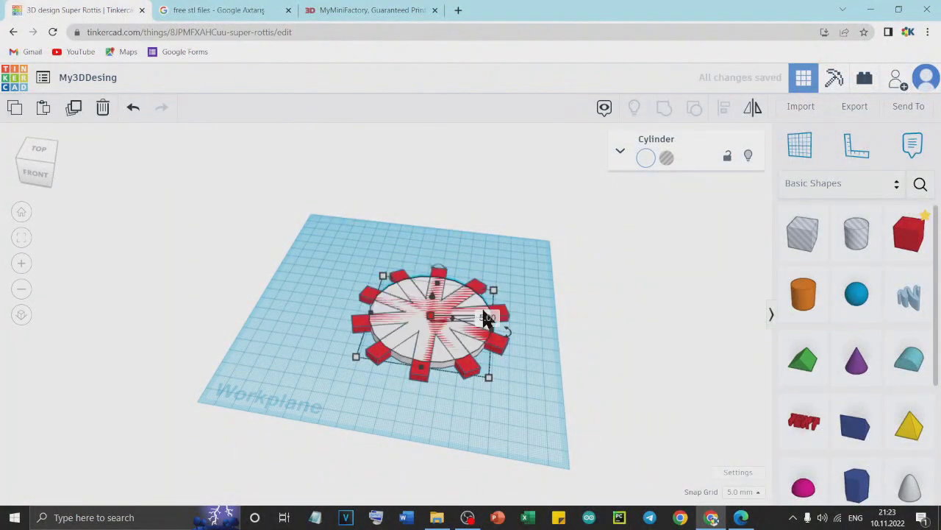
- Enlarge the flat white cylinder to 90 mm in both length and width
{"action": "right_click_drag", "start_coordinate": [532, 278], "coordinate": [523, 332]}
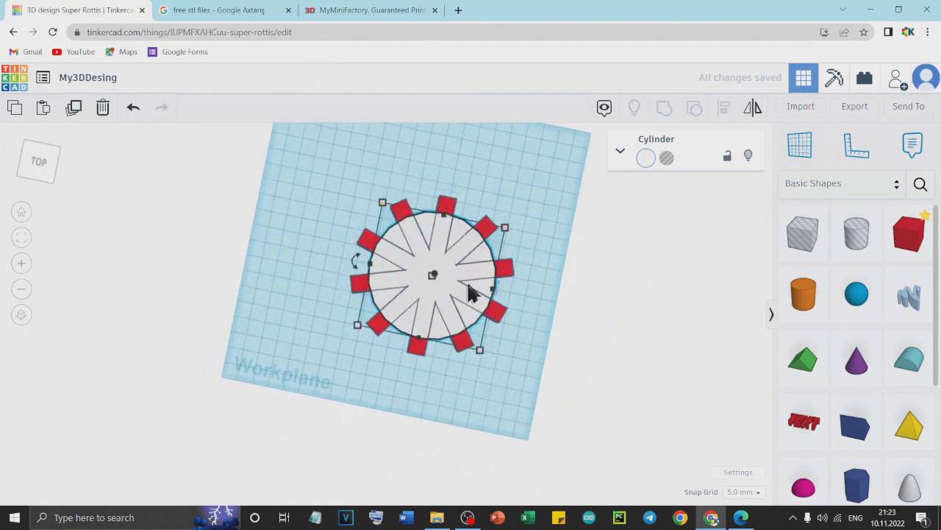
{"action": "mouse_move", "coordinate": [483, 346]}
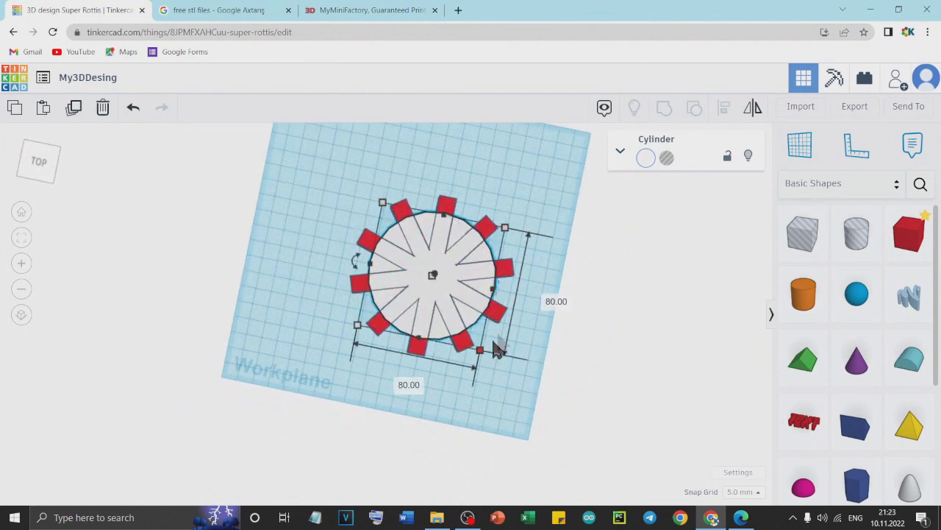
{"action": "left_click", "coordinate": [556, 302]}
{"action": "type", "text": "90"}
{"action": "key", "text": "Return"}
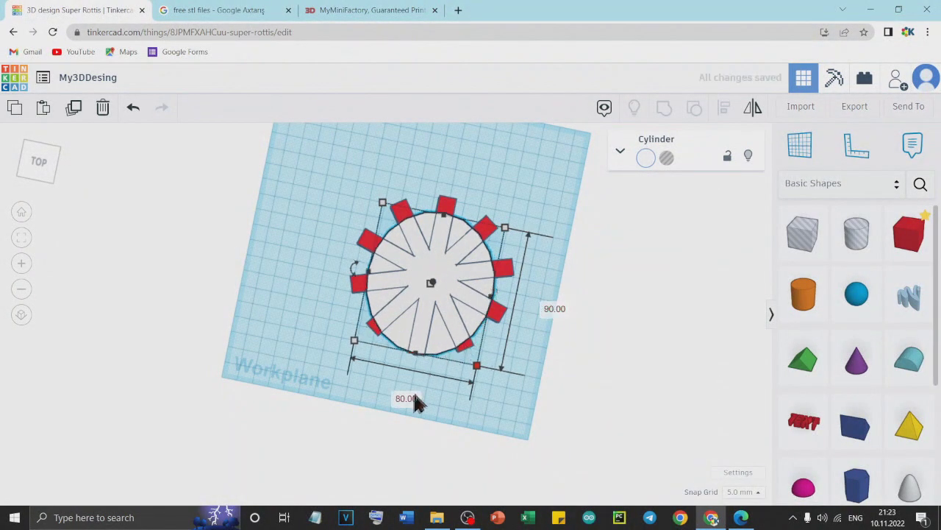
{"action": "type", "text": "90"}
{"action": "key", "text": "Return"}
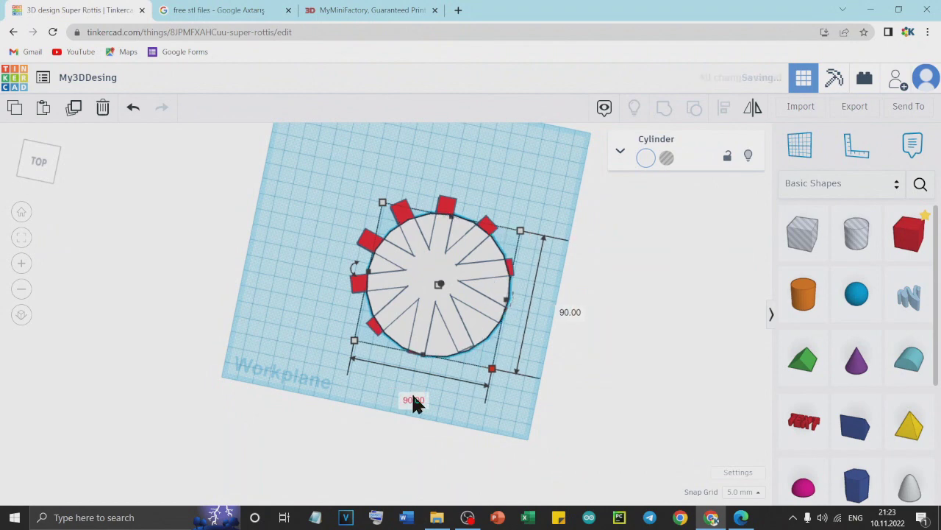
- Centre the 90 mm disc and the star on each other again in both horizontal directions
{"action": "key", "text": "ctrl+a"}
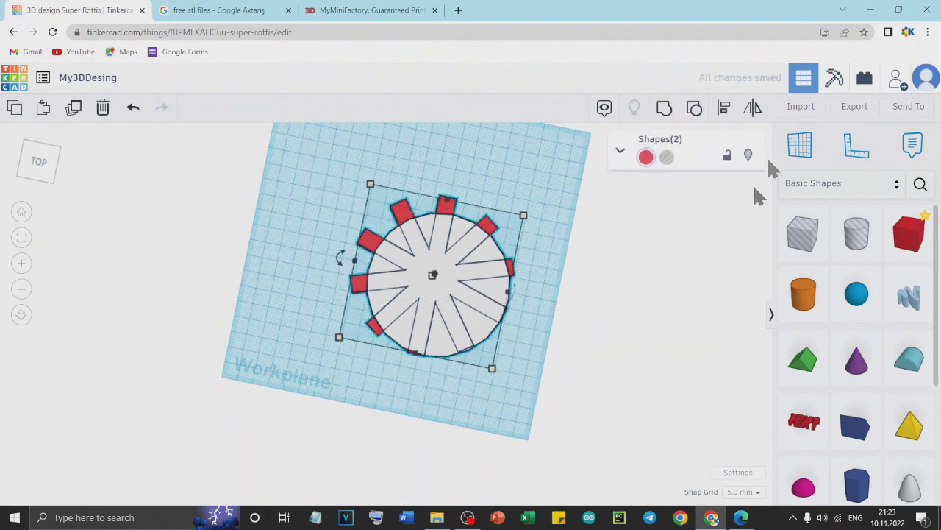
{"action": "left_click", "coordinate": [724, 109]}
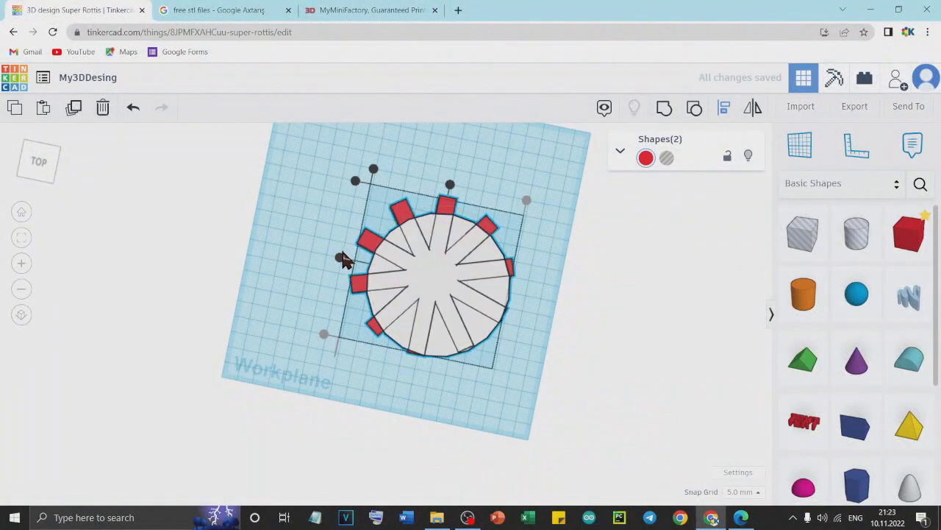
{"action": "left_click", "coordinate": [340, 257]}
{"action": "left_click", "coordinate": [450, 185]}
{"action": "left_click", "coordinate": [567, 267]}
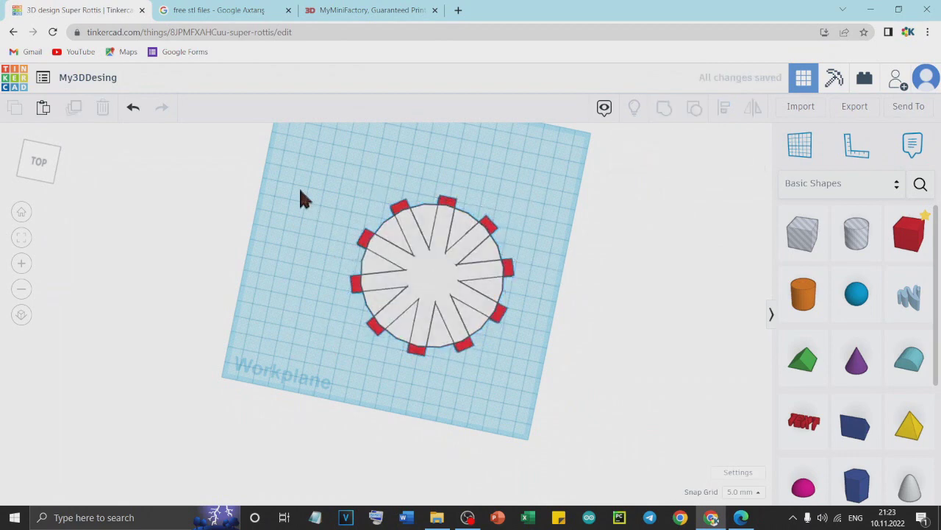
- Try grouping the disc and the star into one shape, and undo the grouping
{"action": "key", "text": "ctrl+a"}
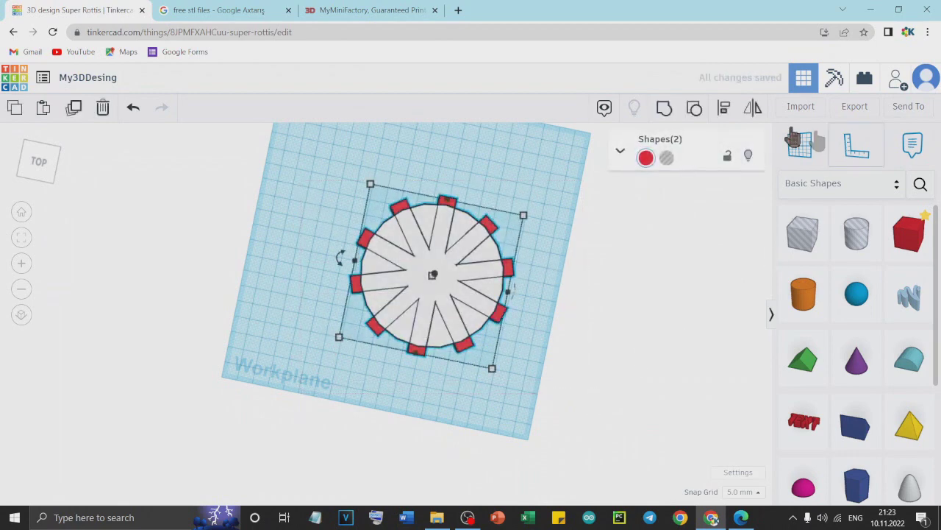
{"action": "left_click", "coordinate": [665, 108]}
{"action": "left_click", "coordinate": [498, 321]}
{"action": "right_click_drag", "start_coordinate": [498, 321], "coordinate": [272, 269]}
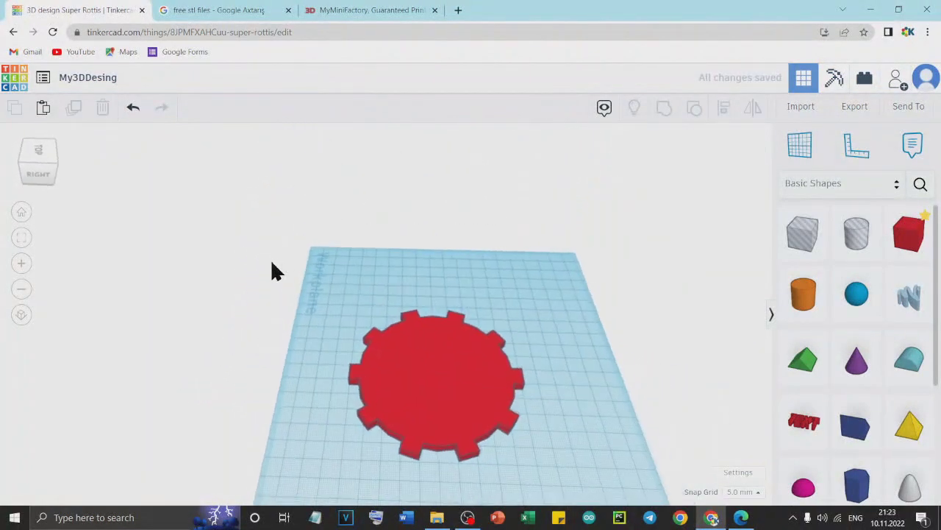
{"action": "scroll", "coordinate": [467, 481], "scroll_direction": "up", "scroll_amount": 6}
{"action": "scroll", "coordinate": [467, 478], "scroll_direction": "down", "scroll_amount": 6}
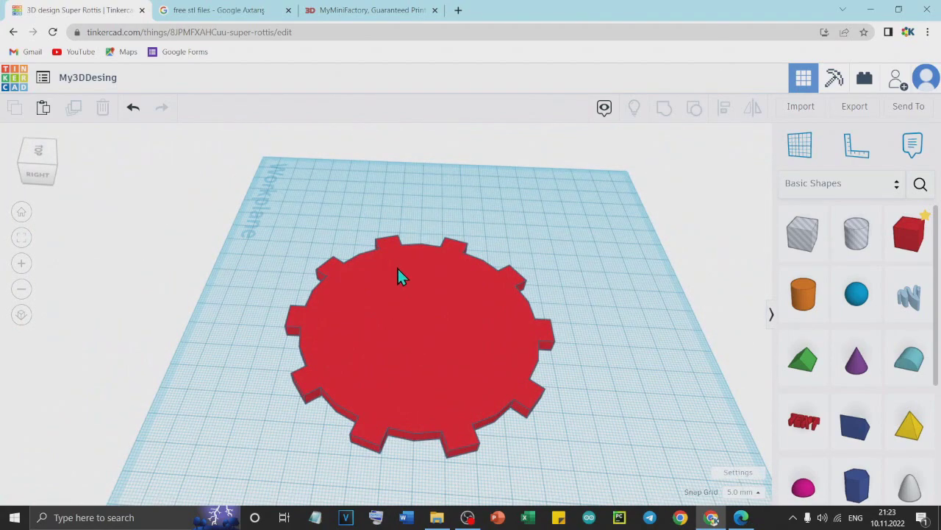
{"action": "key", "text": "ctrl+z"}
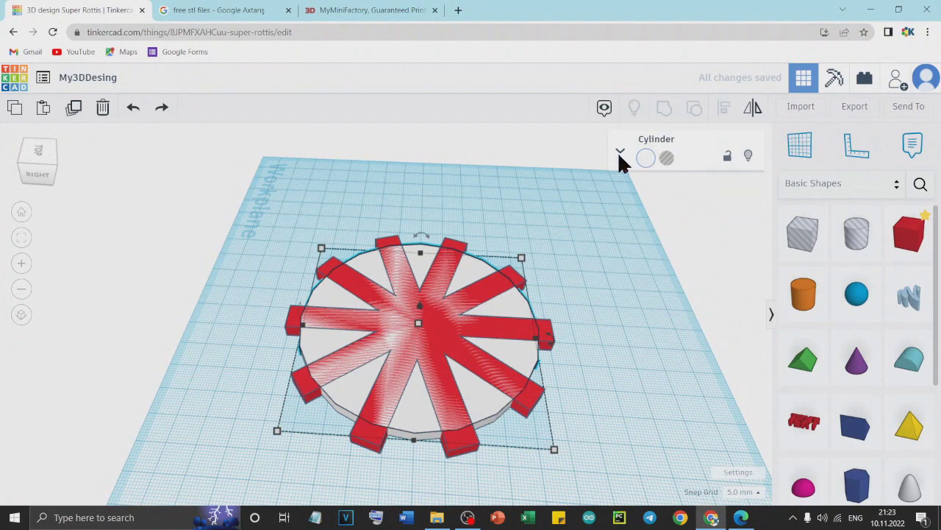
- Increase the white cylinder's number of sides to make its outline rounder
{"action": "left_click", "coordinate": [620, 151]}
{"action": "left_click_drag", "start_coordinate": [671, 258], "coordinate": [710, 264]}
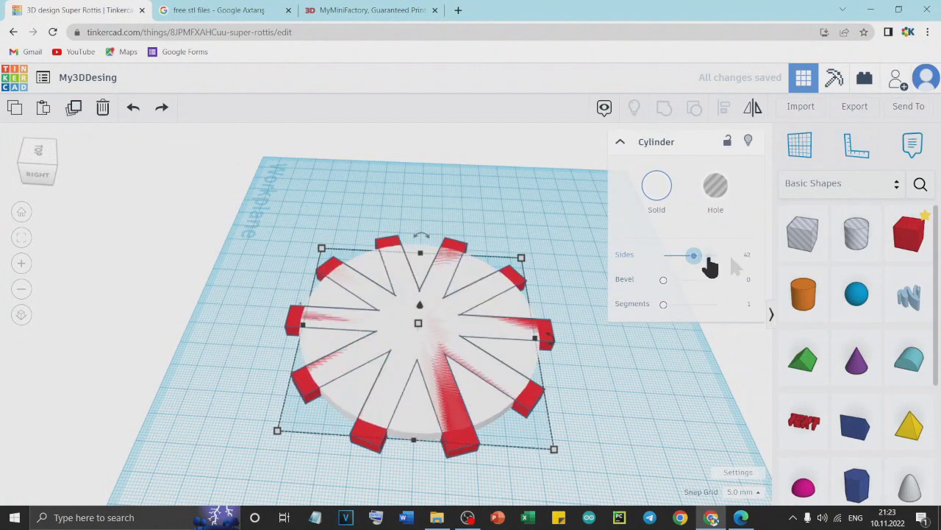
{"action": "left_click", "coordinate": [593, 379]}
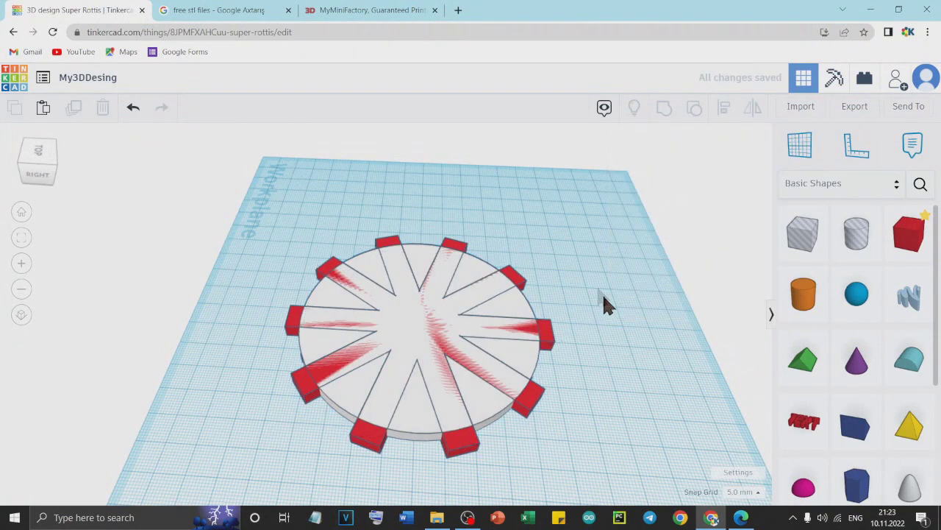
- Group the smoothed disc and the star into a single gear shape and inspect its toothed edge
{"action": "left_click_drag", "start_coordinate": [285, 211], "coordinate": [417, 283]}
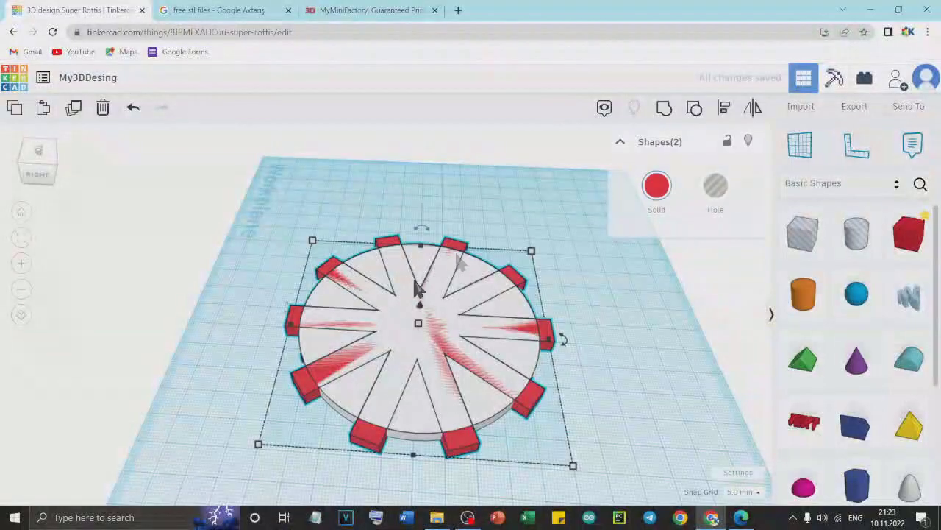
{"action": "left_click", "coordinate": [565, 262]}
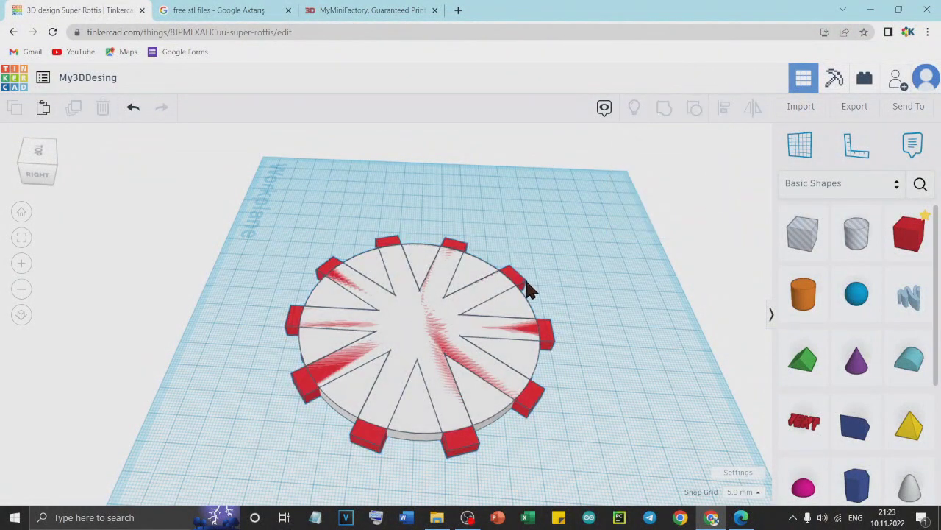
{"action": "key", "text": "ctrl+a"}
{"action": "left_click", "coordinate": [666, 110]}
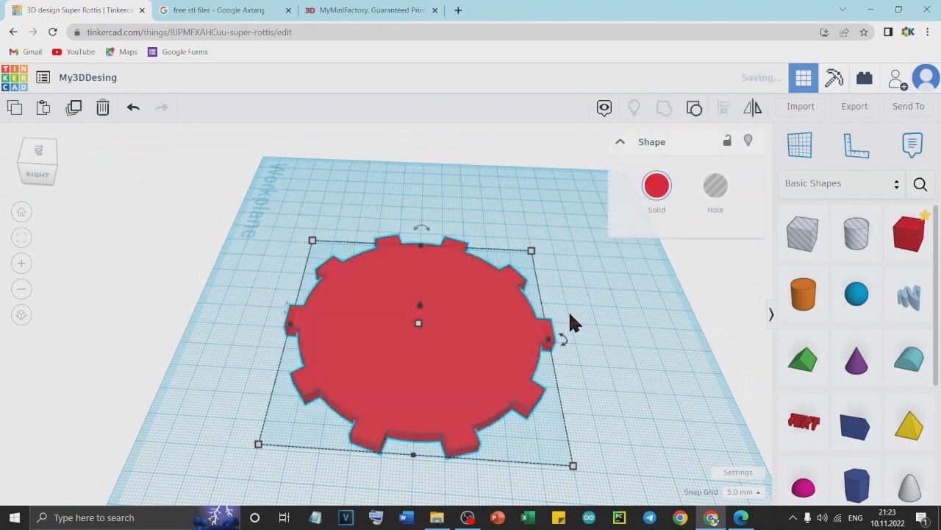
{"action": "scroll", "coordinate": [472, 371], "scroll_direction": "up", "scroll_amount": 5}
{"action": "scroll", "coordinate": [470, 366], "scroll_direction": "down", "scroll_amount": 5}
{"action": "scroll", "coordinate": [554, 377], "scroll_direction": "up", "scroll_amount": 7}
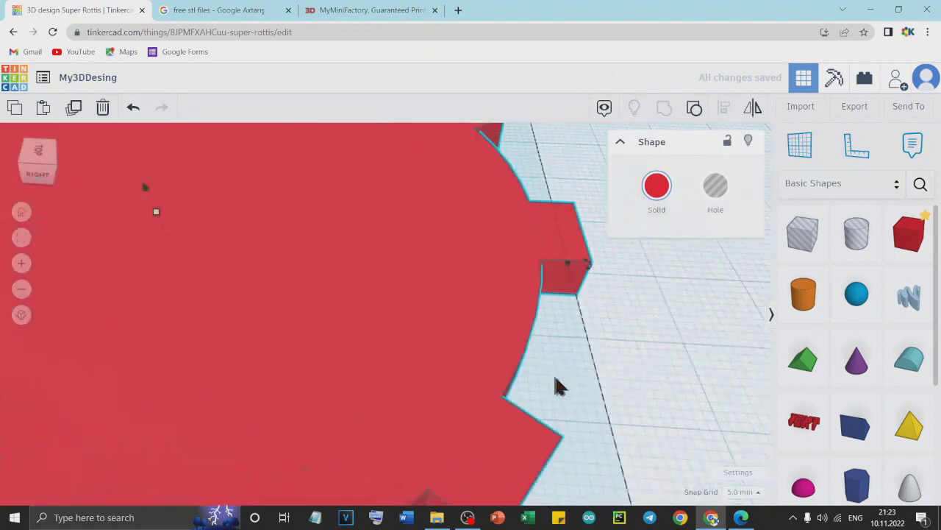
{"action": "scroll", "coordinate": [572, 383], "scroll_direction": "down", "scroll_amount": 7}
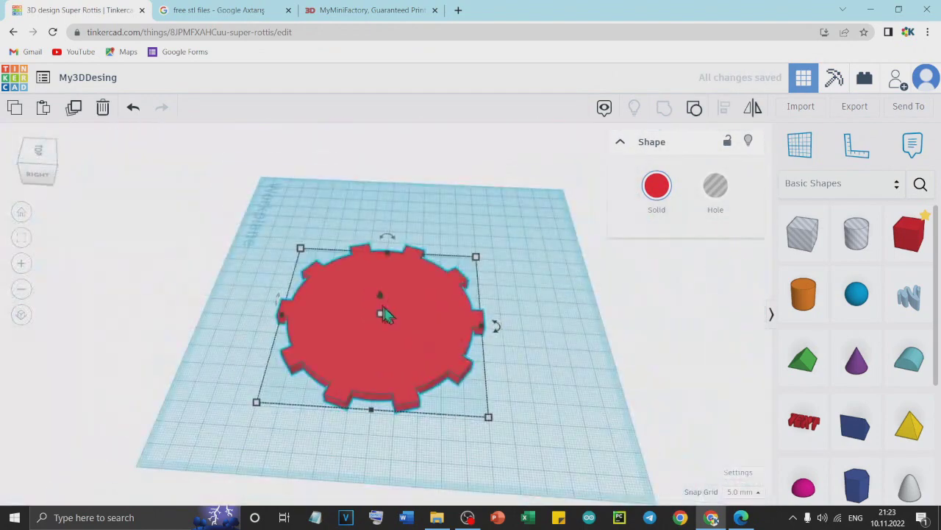
{"action": "right_click_drag", "start_coordinate": [521, 330], "coordinate": [416, 378]}
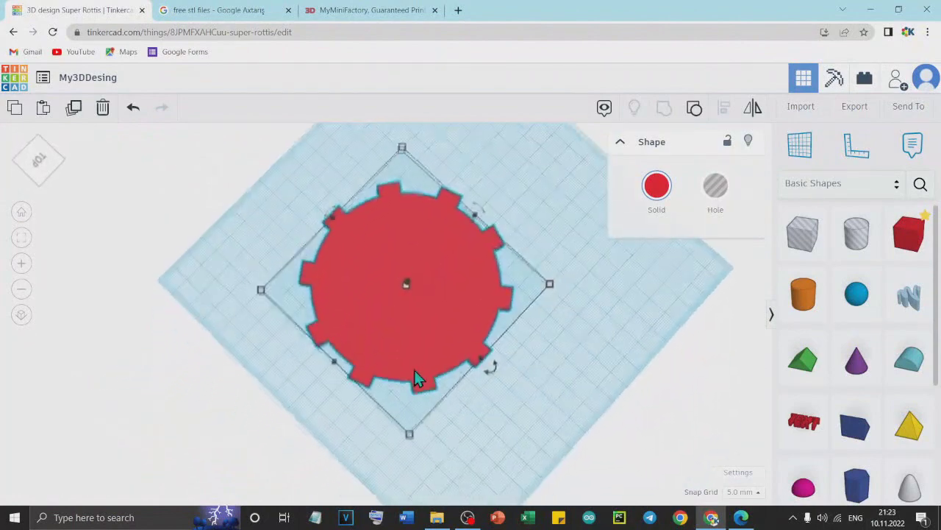
- Recolour the grouped gear white and check it from the side and from above
{"action": "left_click", "coordinate": [661, 208]}
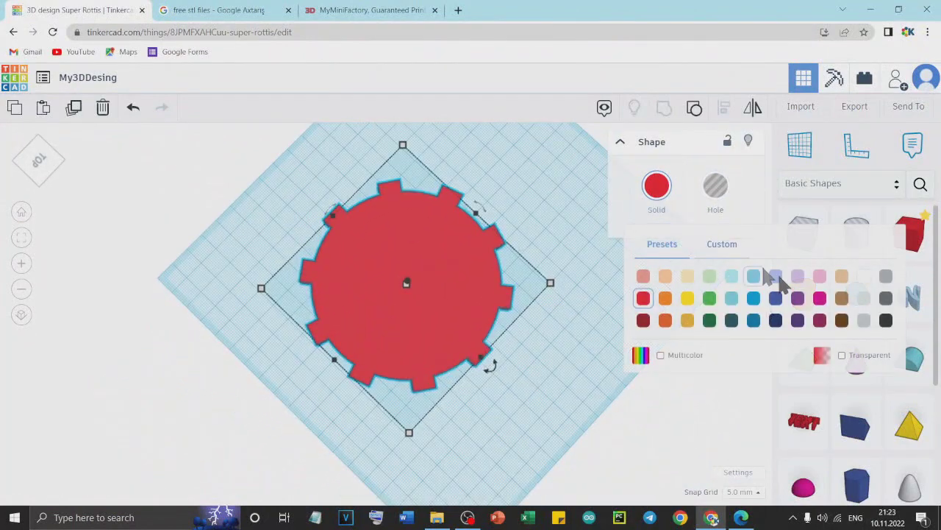
{"action": "left_click", "coordinate": [869, 280]}
{"action": "left_click", "coordinate": [545, 250]}
{"action": "right_click_drag", "start_coordinate": [529, 322], "coordinate": [524, 197]}
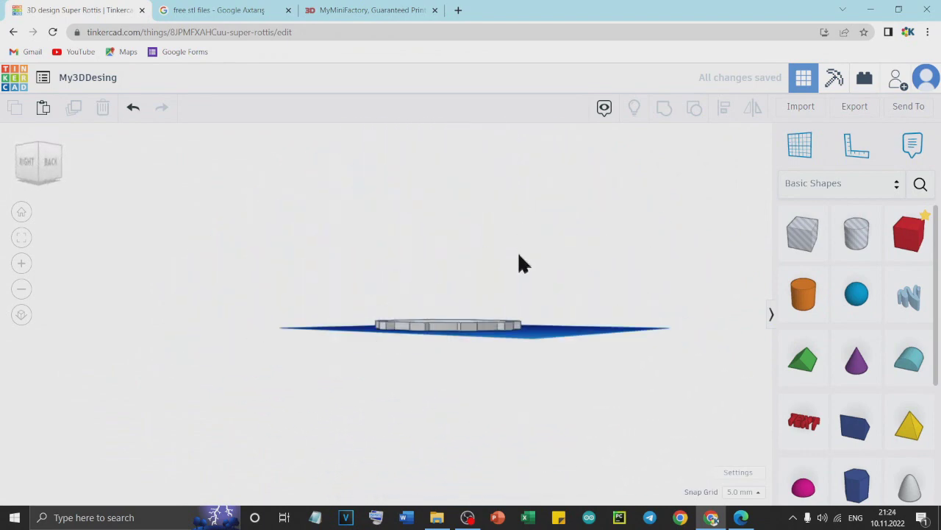
{"action": "right_click_drag", "start_coordinate": [426, 317], "coordinate": [432, 486]}
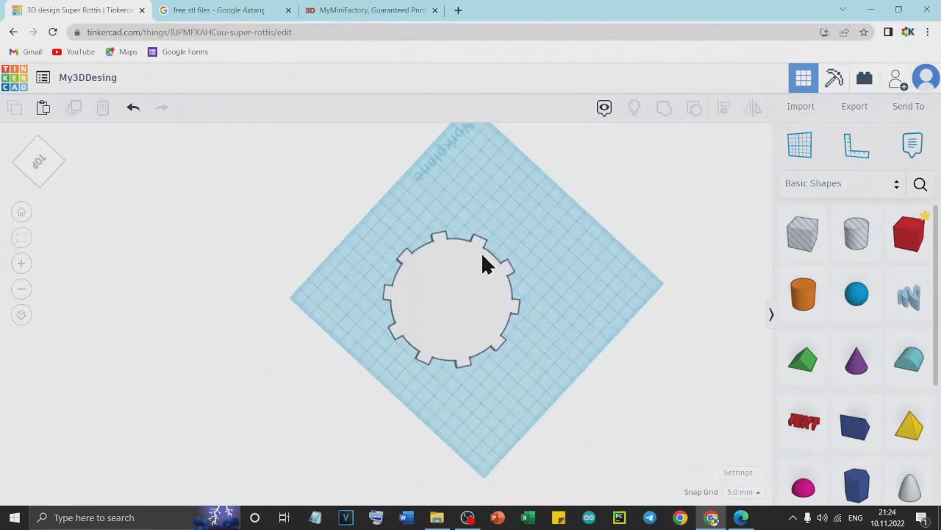
{"action": "left_click", "coordinate": [445, 294]}
{"action": "left_click", "coordinate": [551, 284]}
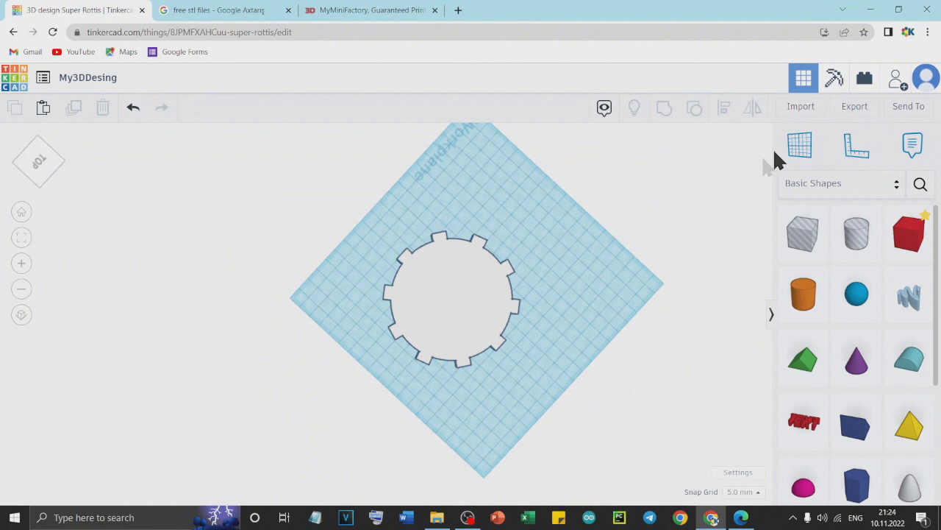
- Review the 3D printing services offered for export, and download everything in the design as an STL file
{"action": "left_click", "coordinate": [857, 110]}
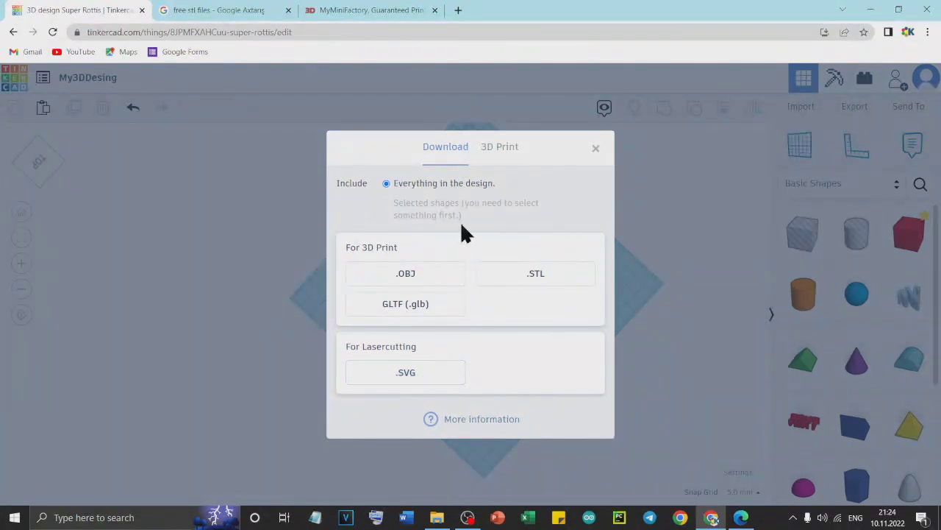
{"action": "left_click", "coordinate": [502, 148]}
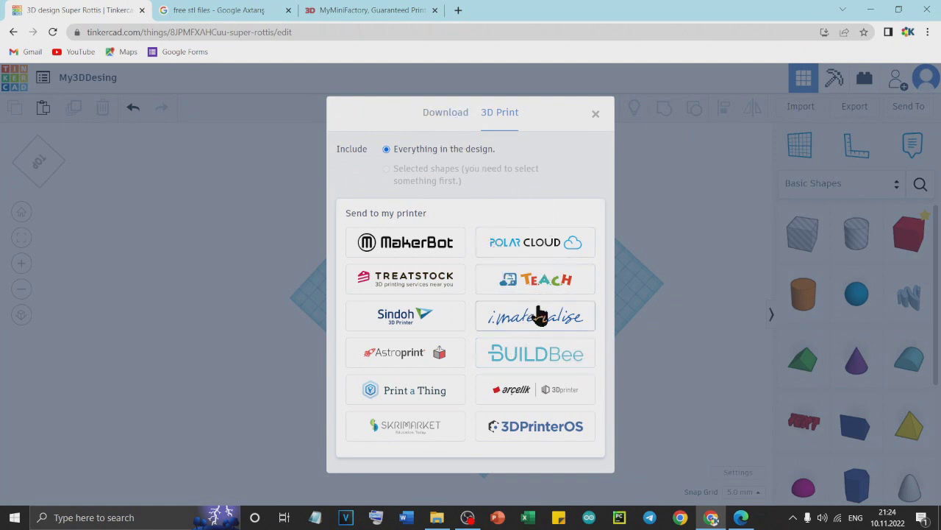
{"action": "left_click", "coordinate": [446, 114]}
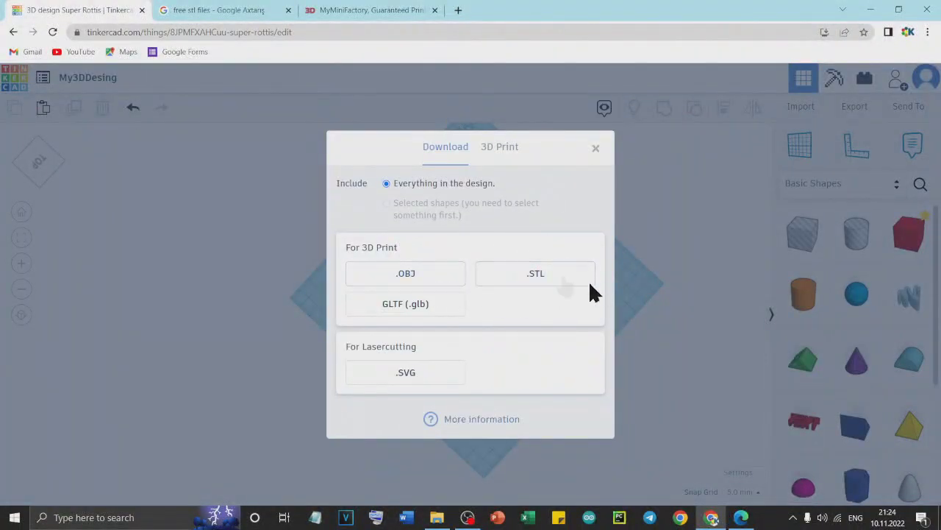
{"action": "left_click", "coordinate": [536, 275]}
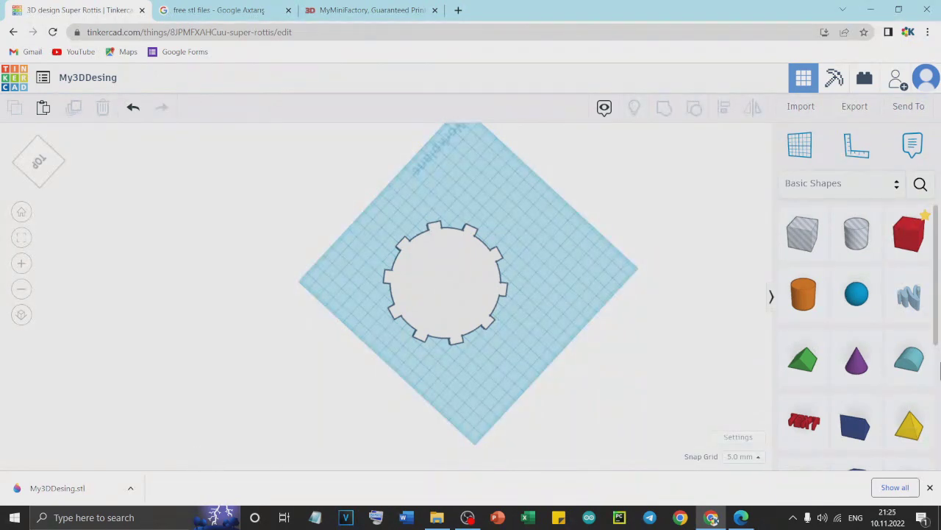
- Look through the options for sending the design to other services, including the collaboration link for inviting people
{"action": "left_click", "coordinate": [909, 114]}
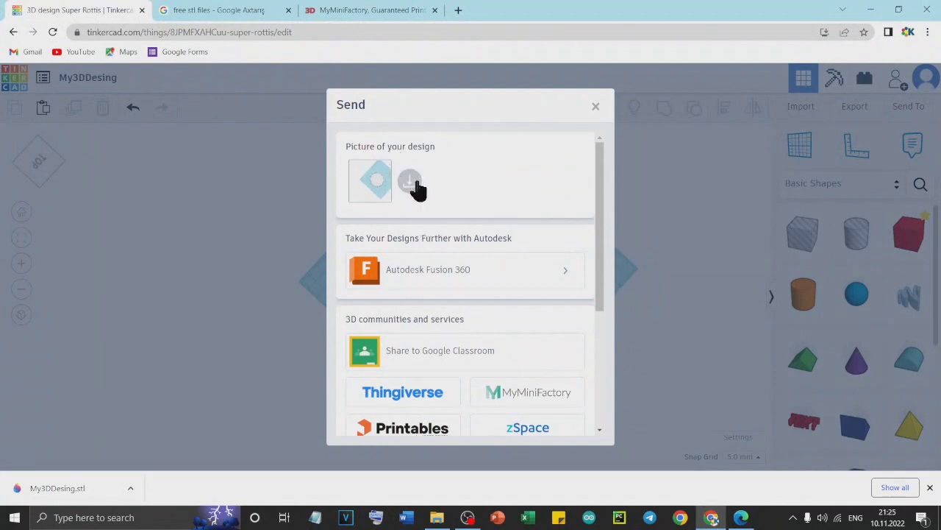
{"action": "left_click_drag", "start_coordinate": [601, 206], "coordinate": [603, 336]}
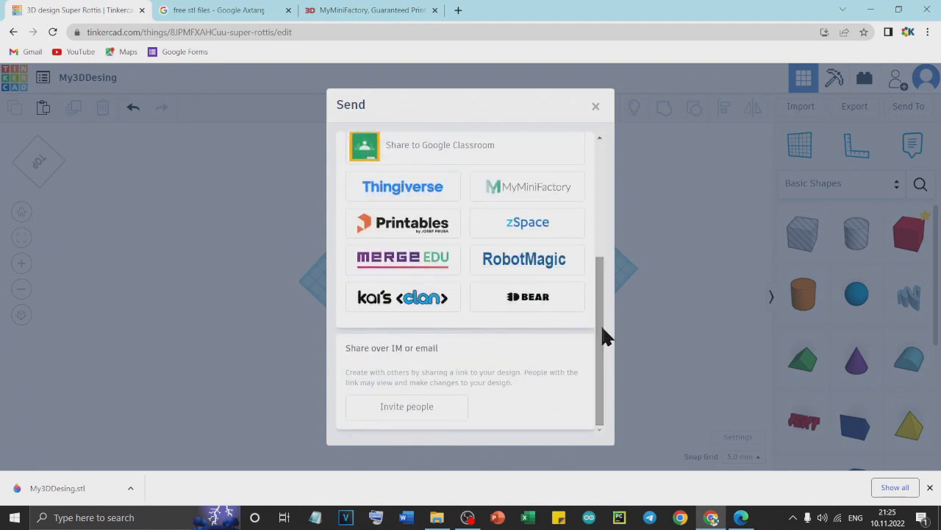
{"action": "left_click", "coordinate": [427, 414]}
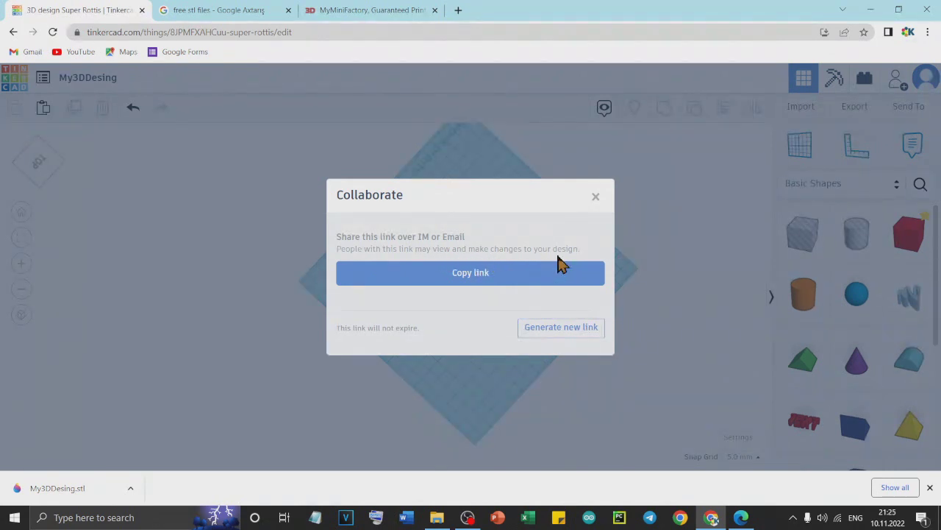
{"action": "left_click", "coordinate": [595, 199]}
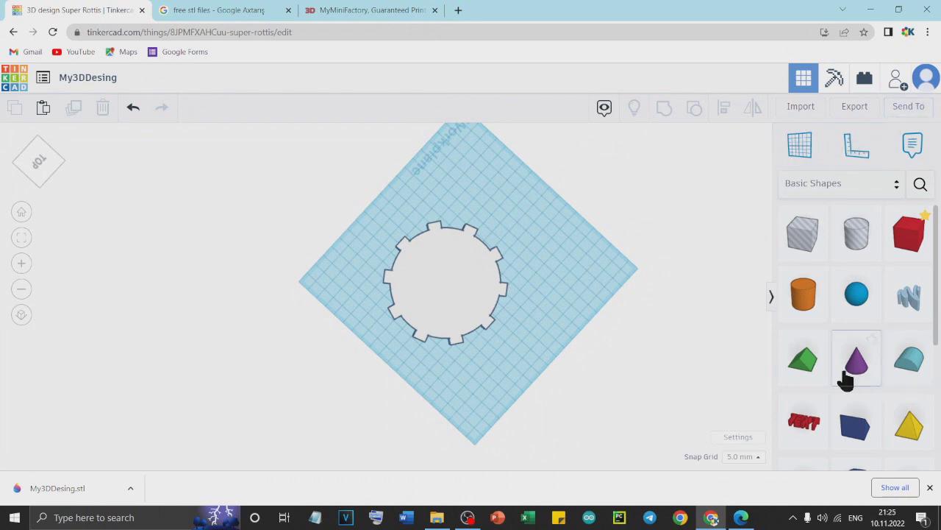
{"action": "scroll", "coordinate": [849, 373], "scroll_direction": "down", "scroll_amount": 3}
{"action": "scroll", "coordinate": [842, 380], "scroll_direction": "up", "scroll_amount": 3}
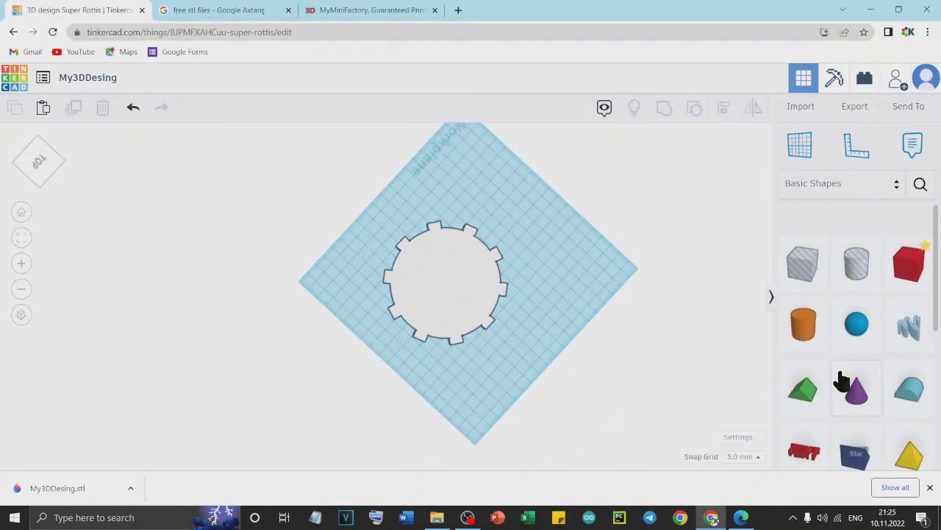
{"action": "scroll", "coordinate": [400, 286], "scroll_direction": "up", "scroll_amount": 1}
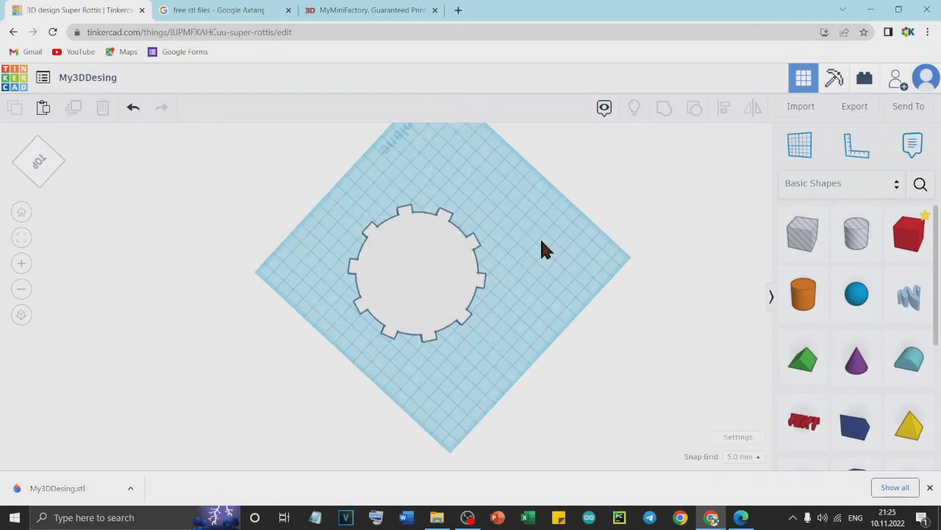
{"action": "scroll", "coordinate": [541, 236], "scroll_direction": "down", "scroll_amount": 2}
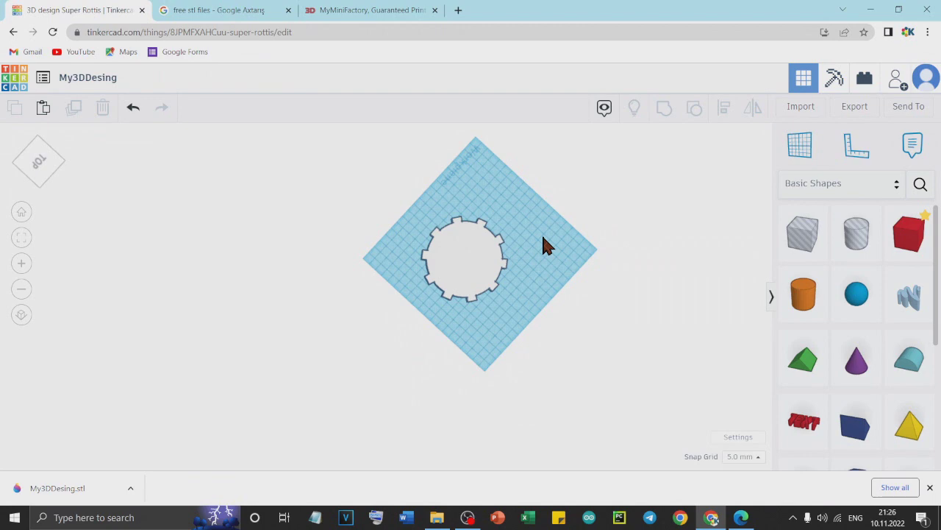
{"action": "scroll", "coordinate": [471, 273], "scroll_direction": "up", "scroll_amount": 6}
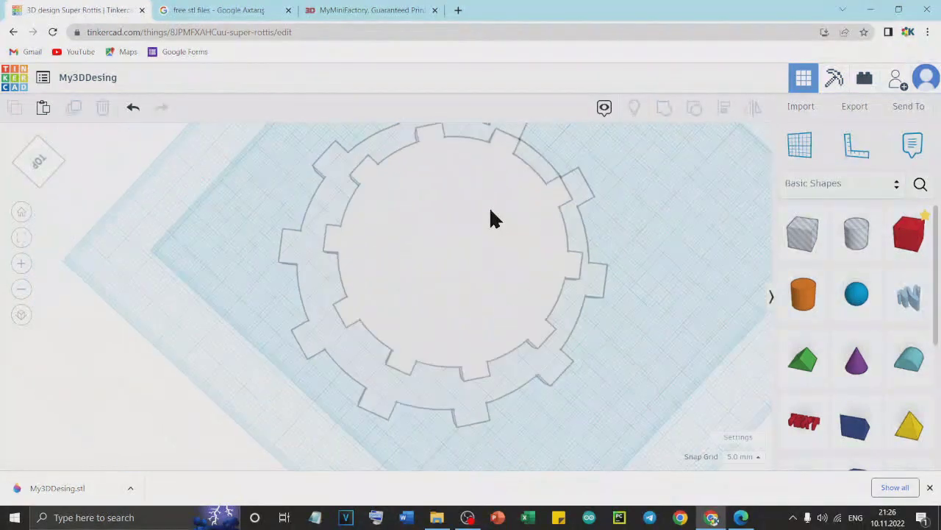
{"action": "scroll", "coordinate": [491, 217], "scroll_direction": "down", "scroll_amount": 5}
{"action": "right_click_drag", "start_coordinate": [504, 273], "coordinate": [485, 299]}
{"action": "scroll", "coordinate": [556, 270], "scroll_direction": "up", "scroll_amount": 5}
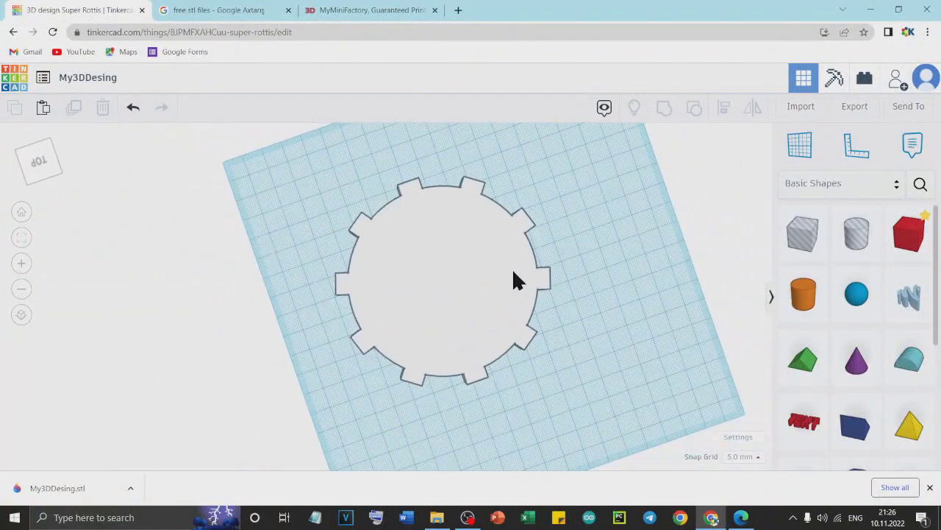
{"action": "scroll", "coordinate": [515, 281], "scroll_direction": "down", "scroll_amount": 2}
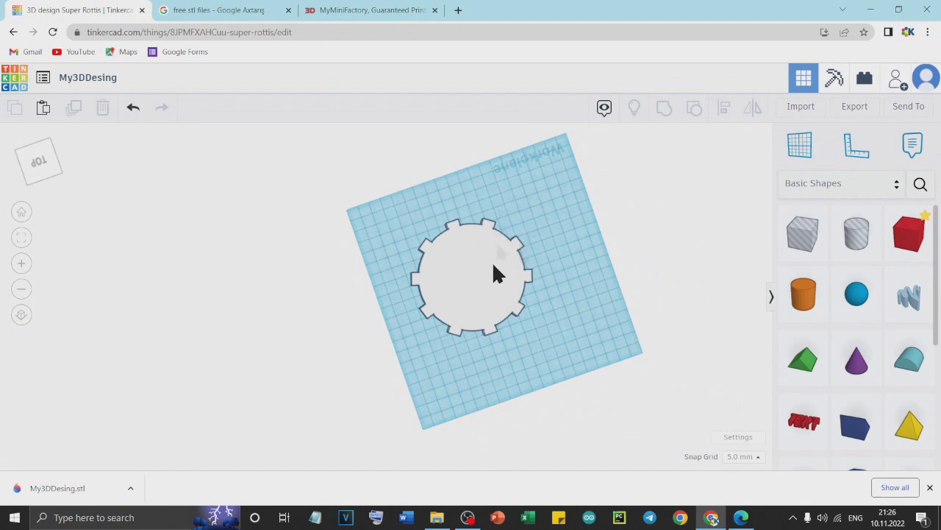
{"action": "scroll", "coordinate": [489, 302], "scroll_direction": "up", "scroll_amount": 3}
{"action": "scroll", "coordinate": [491, 303], "scroll_direction": "down", "scroll_amount": 3}
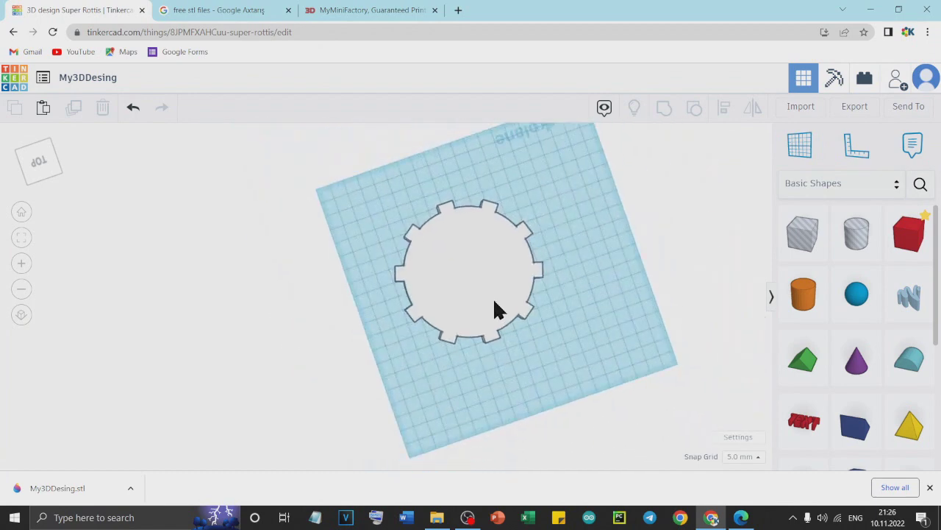